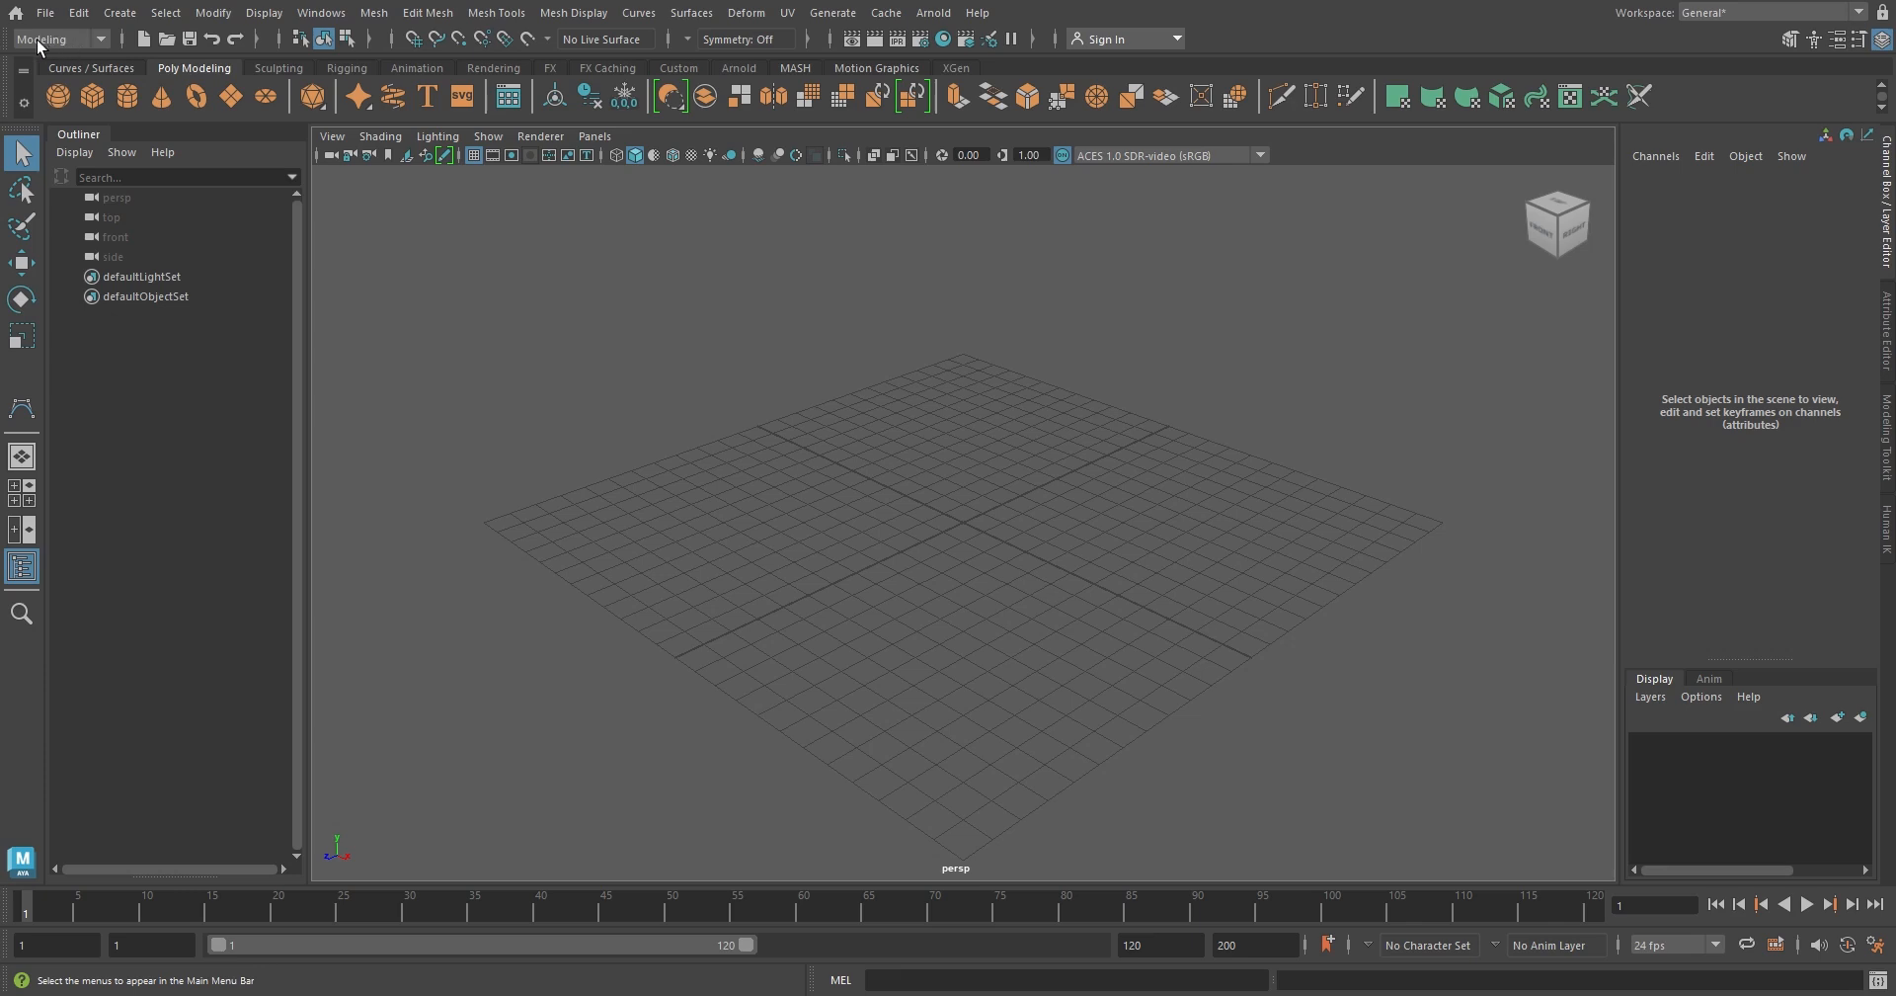
Switch to the FX menu set and create an nParticle emitter with the default Omni options
click(102, 37)
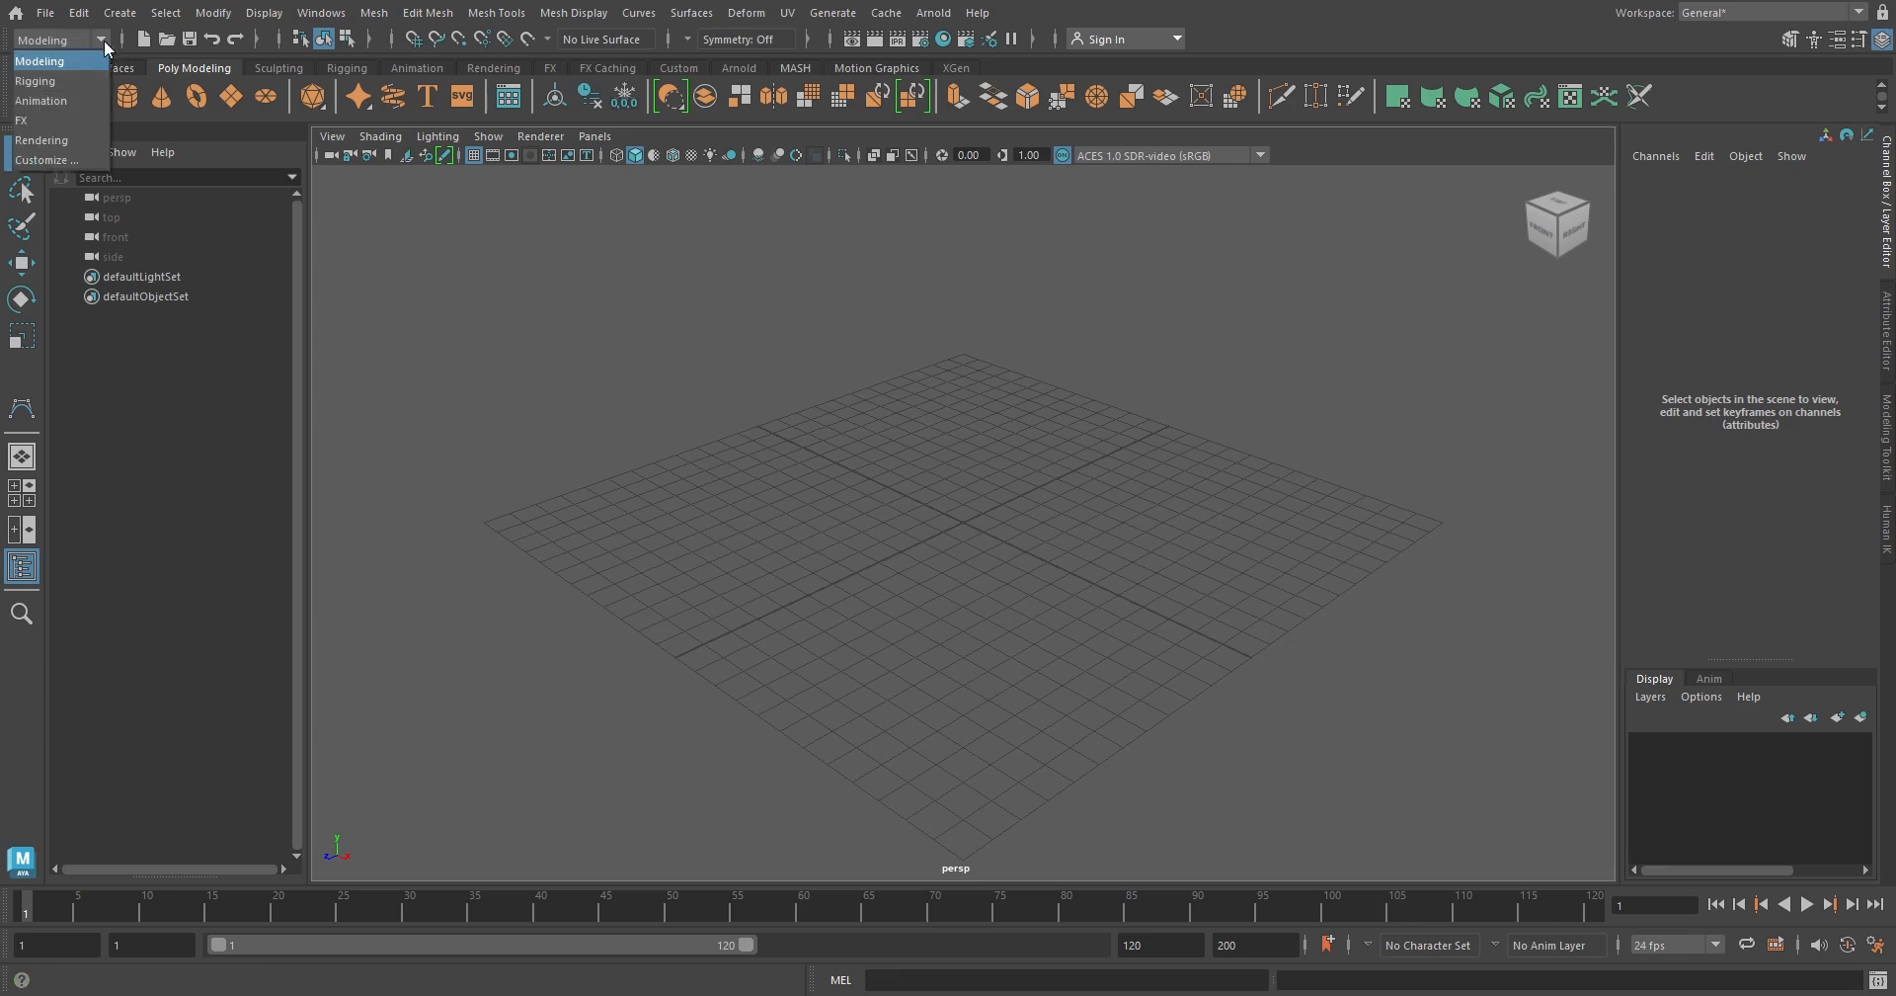
click(51, 119)
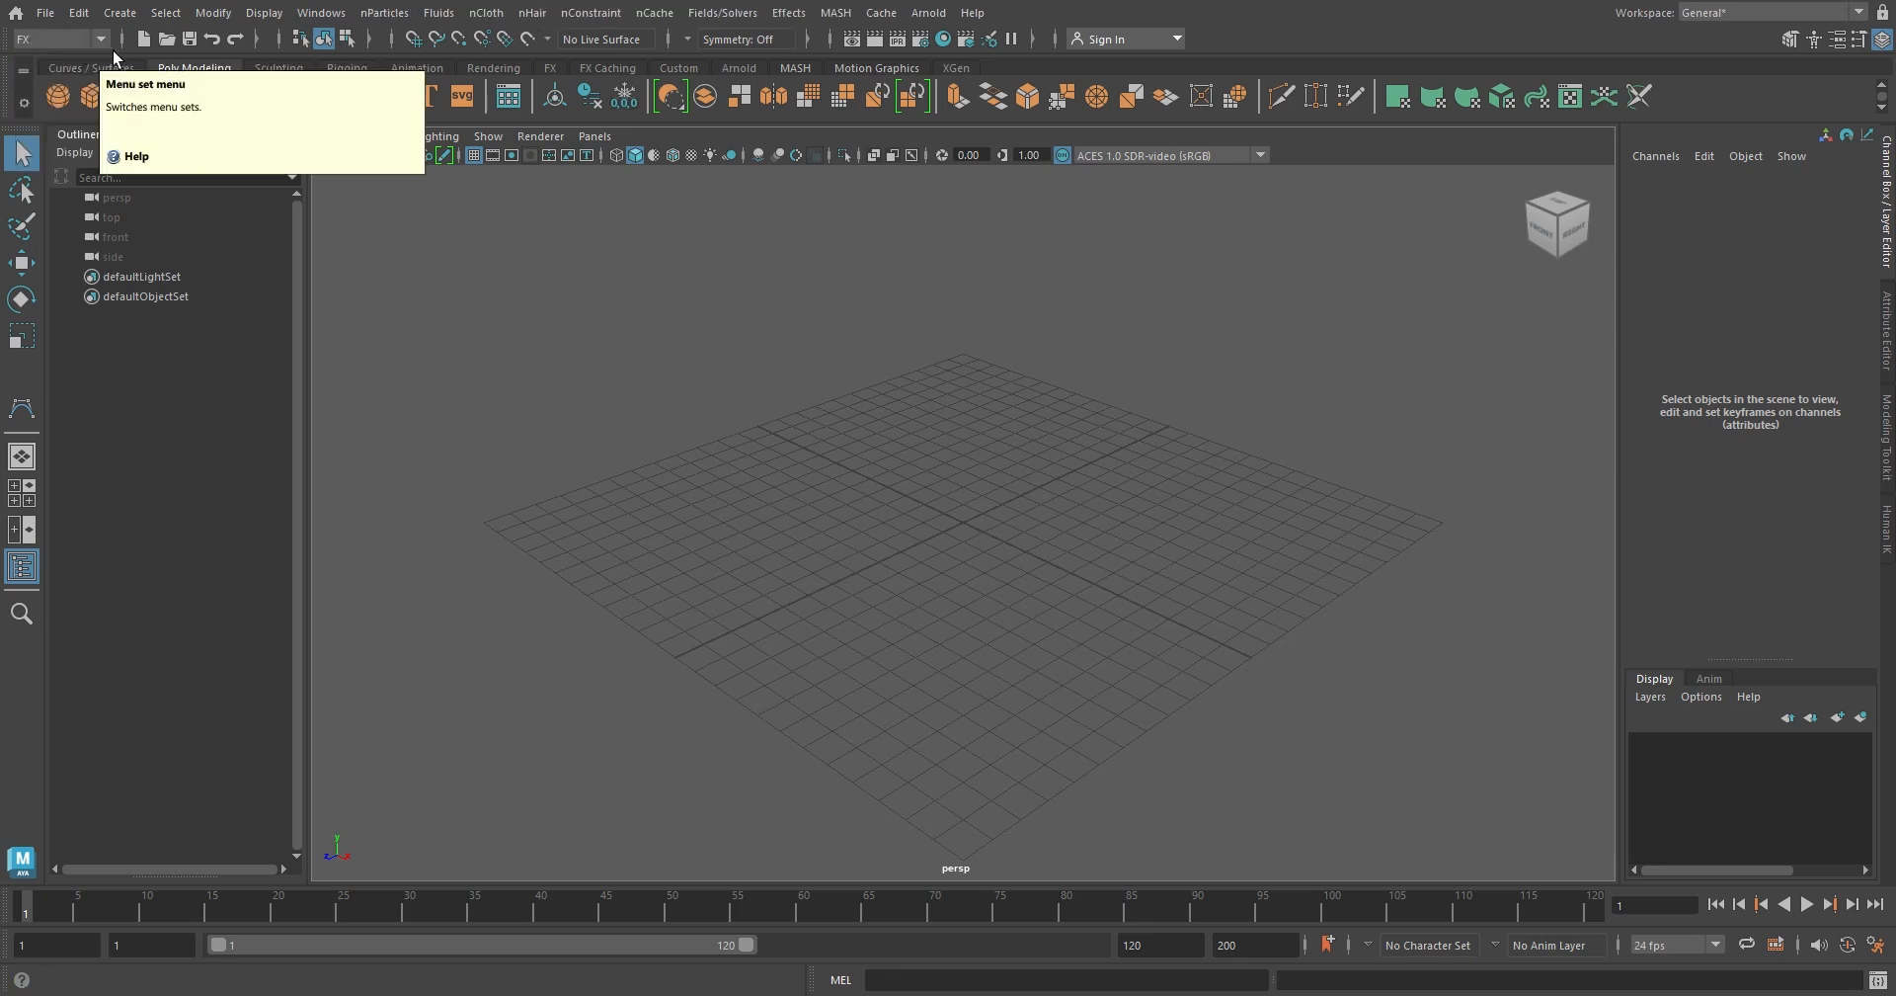
click(405, 14)
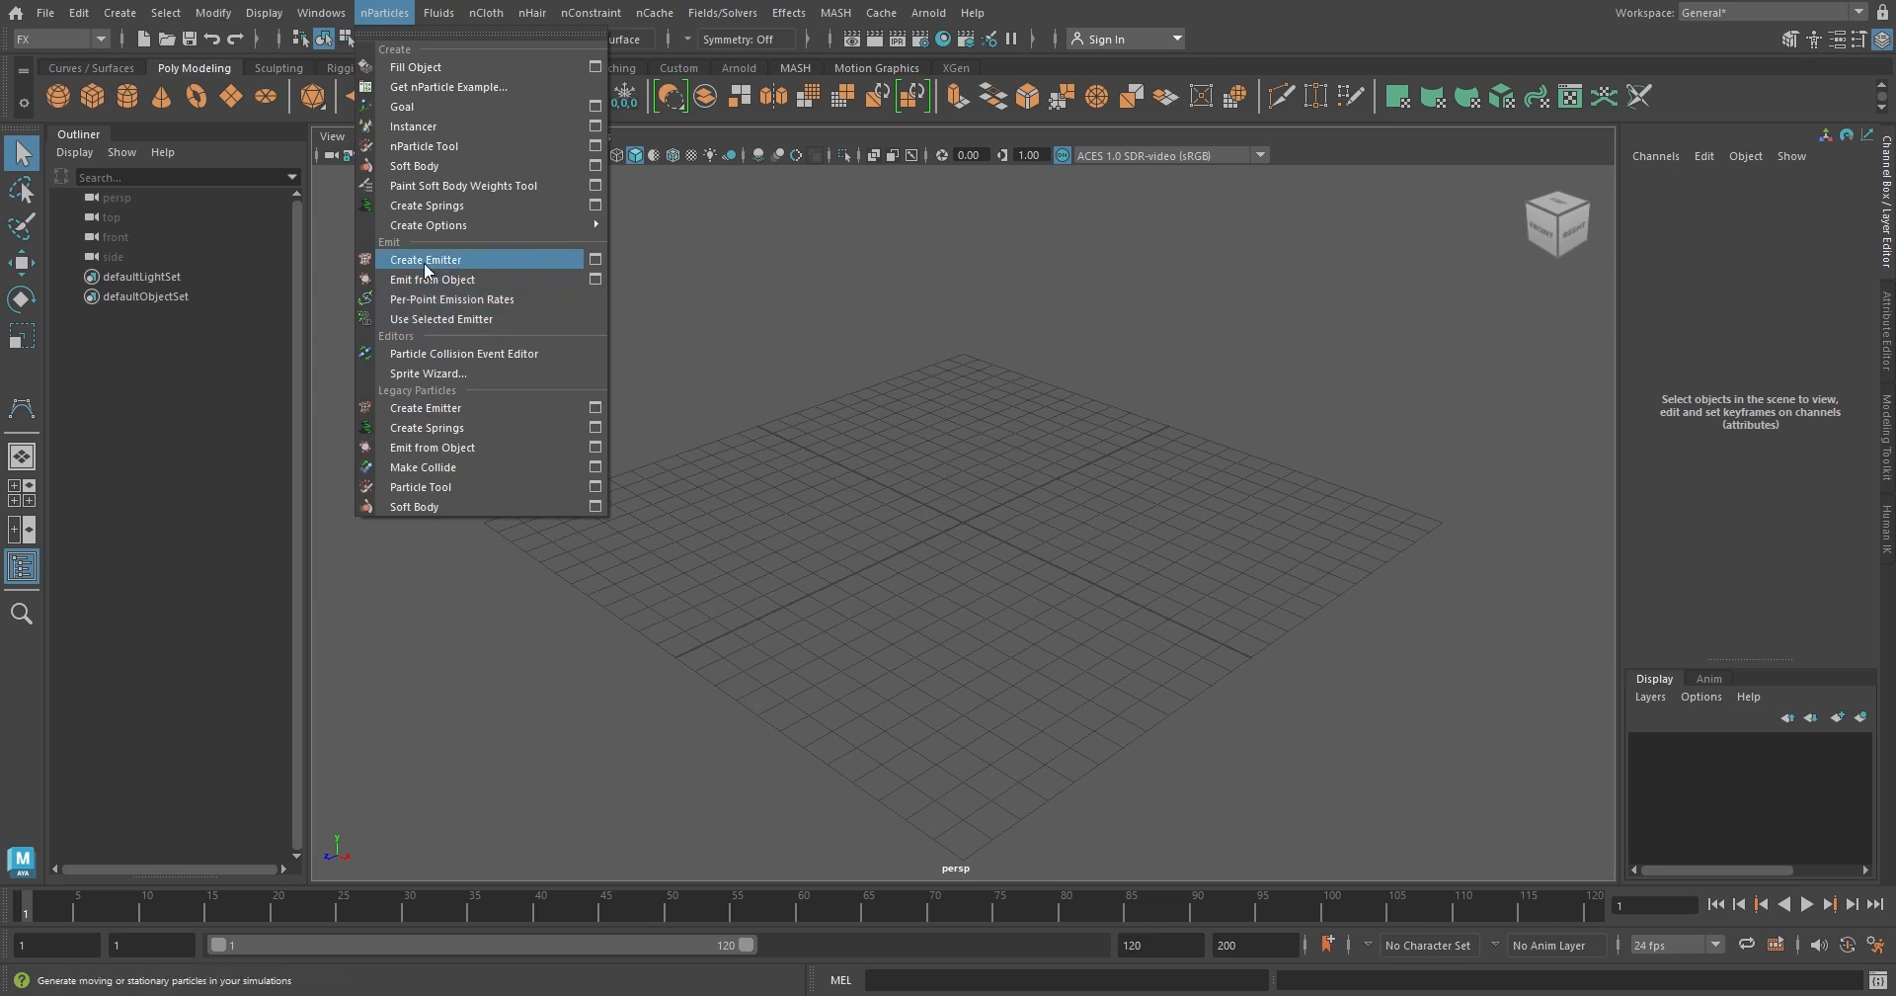
click(594, 260)
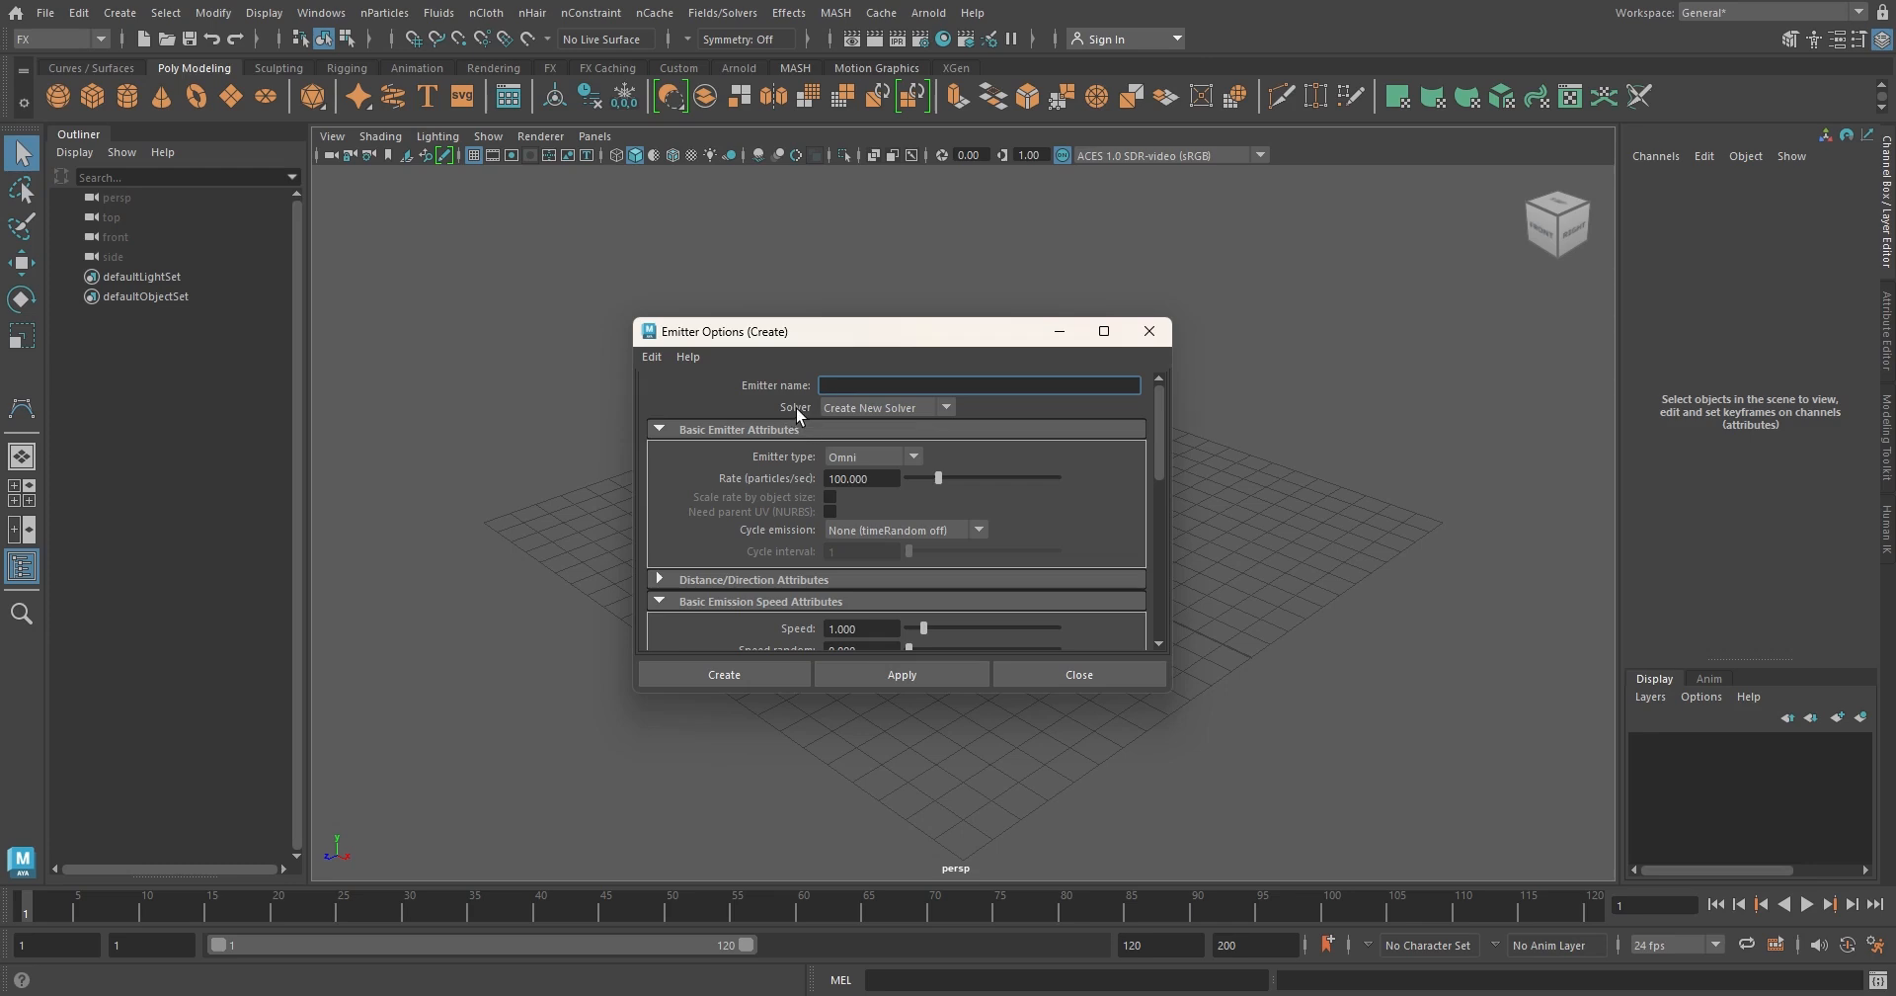
click(779, 672)
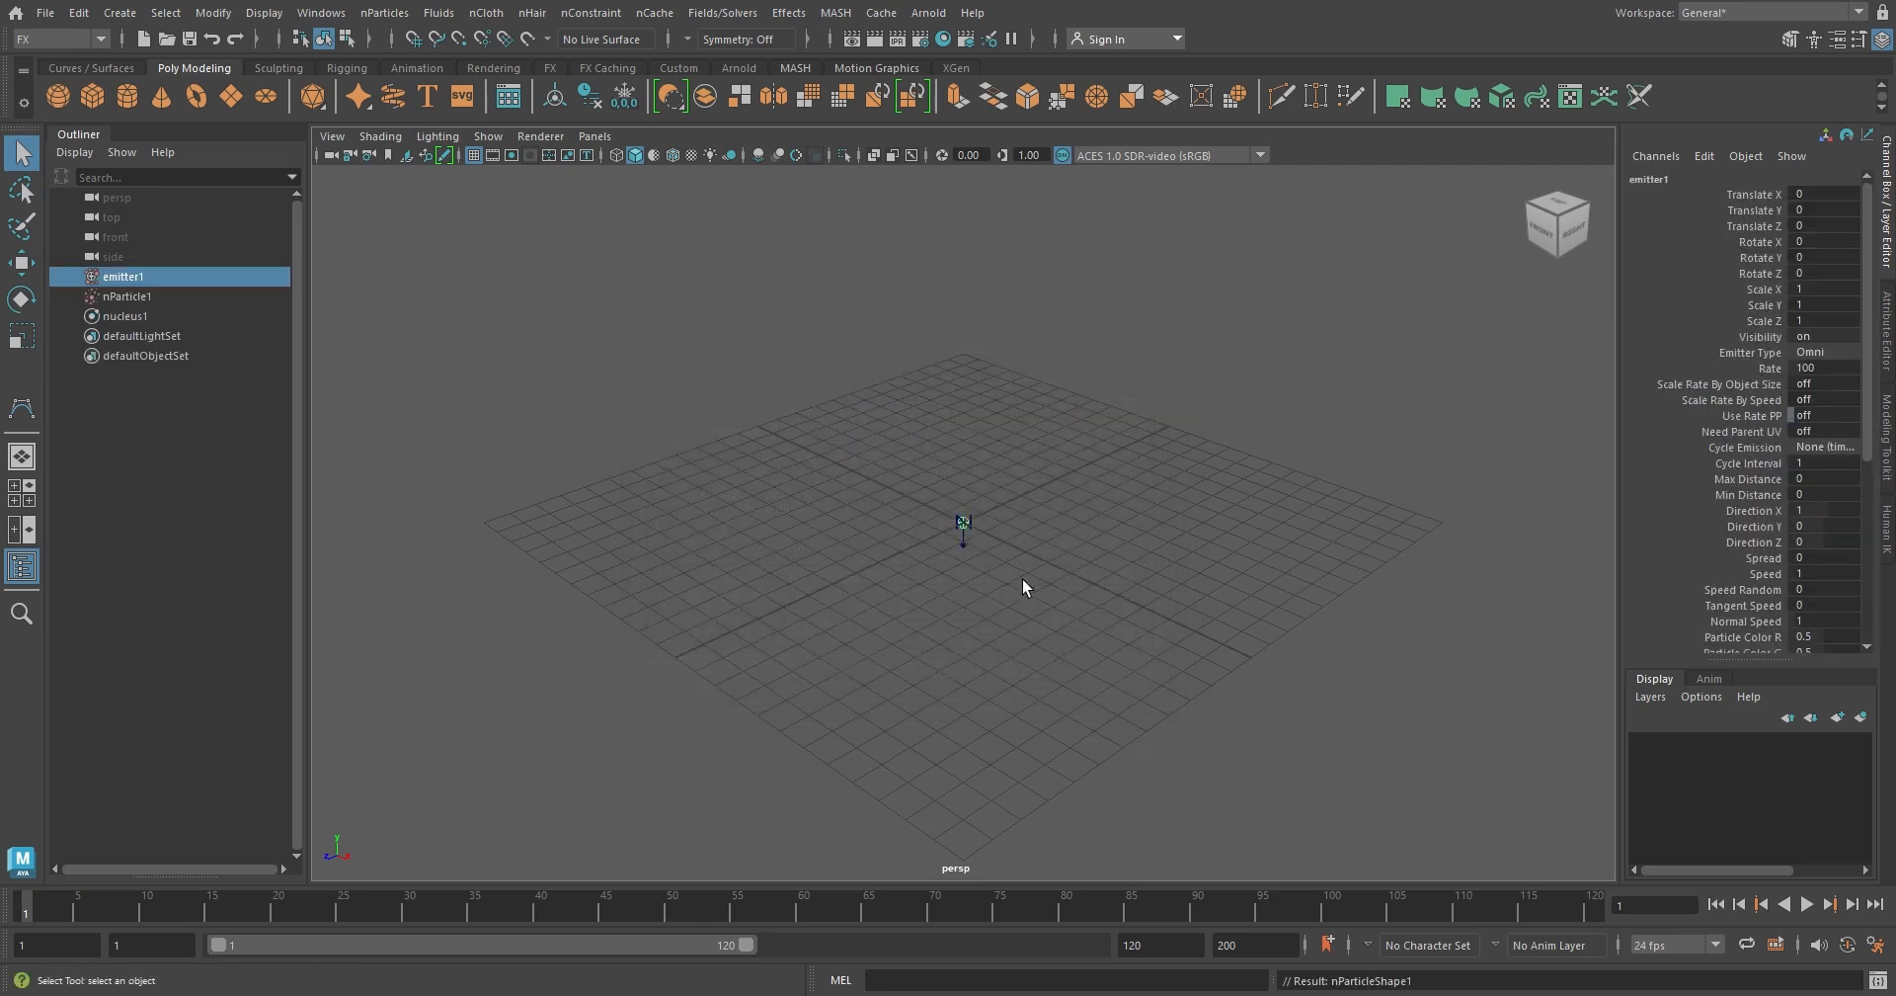
Raise the emitter to about 8.7 units above the grid and play the simulation briefly
key(w)
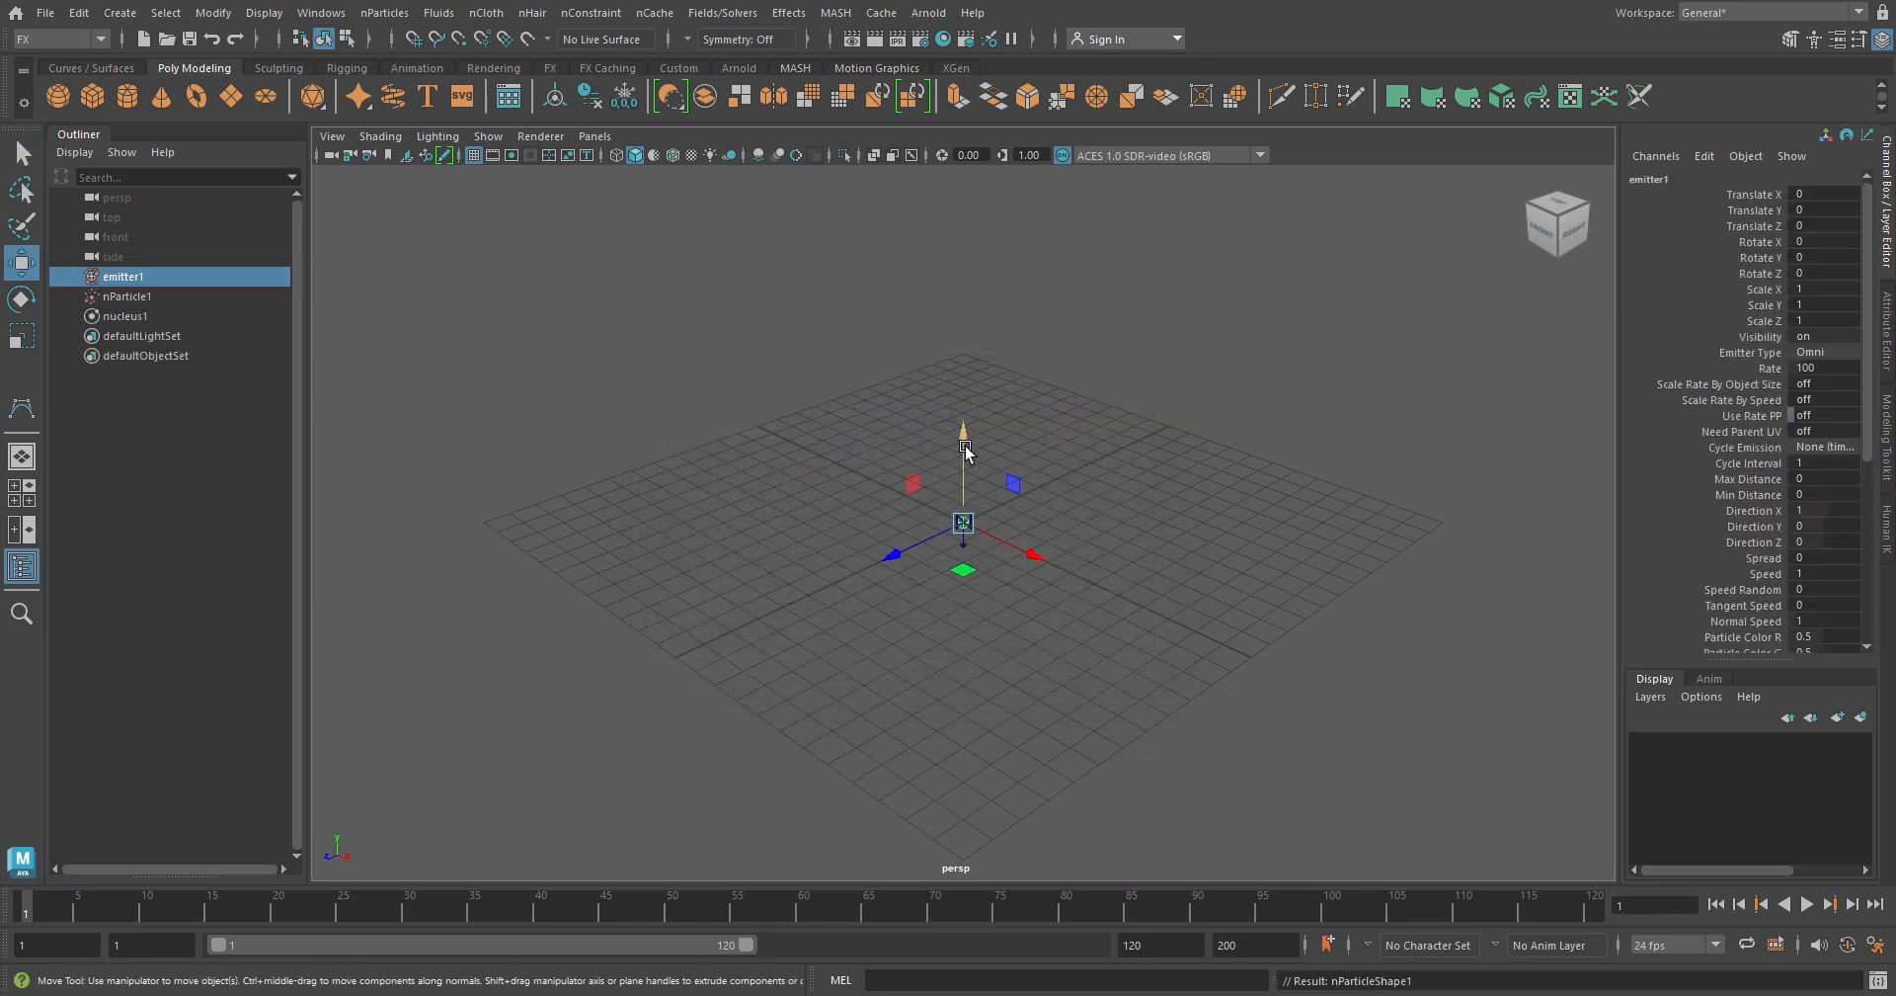
drag(963, 464, 953, 293)
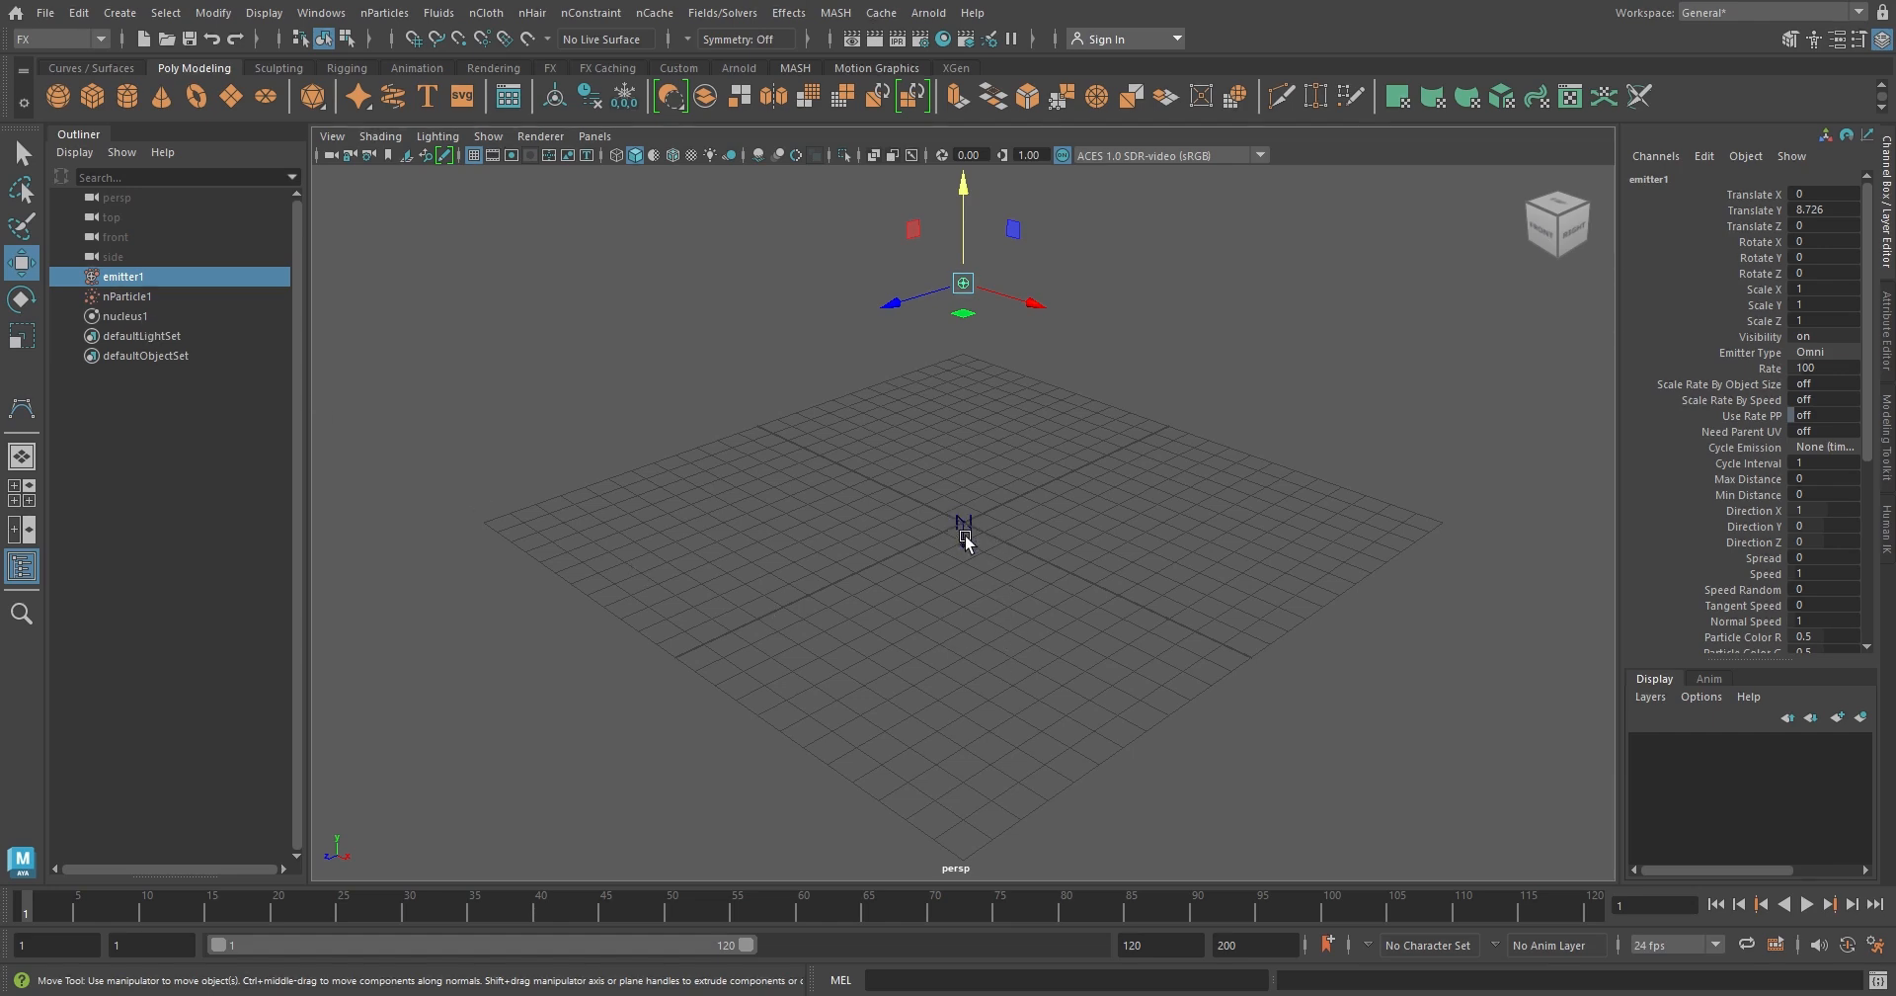
click(1809, 904)
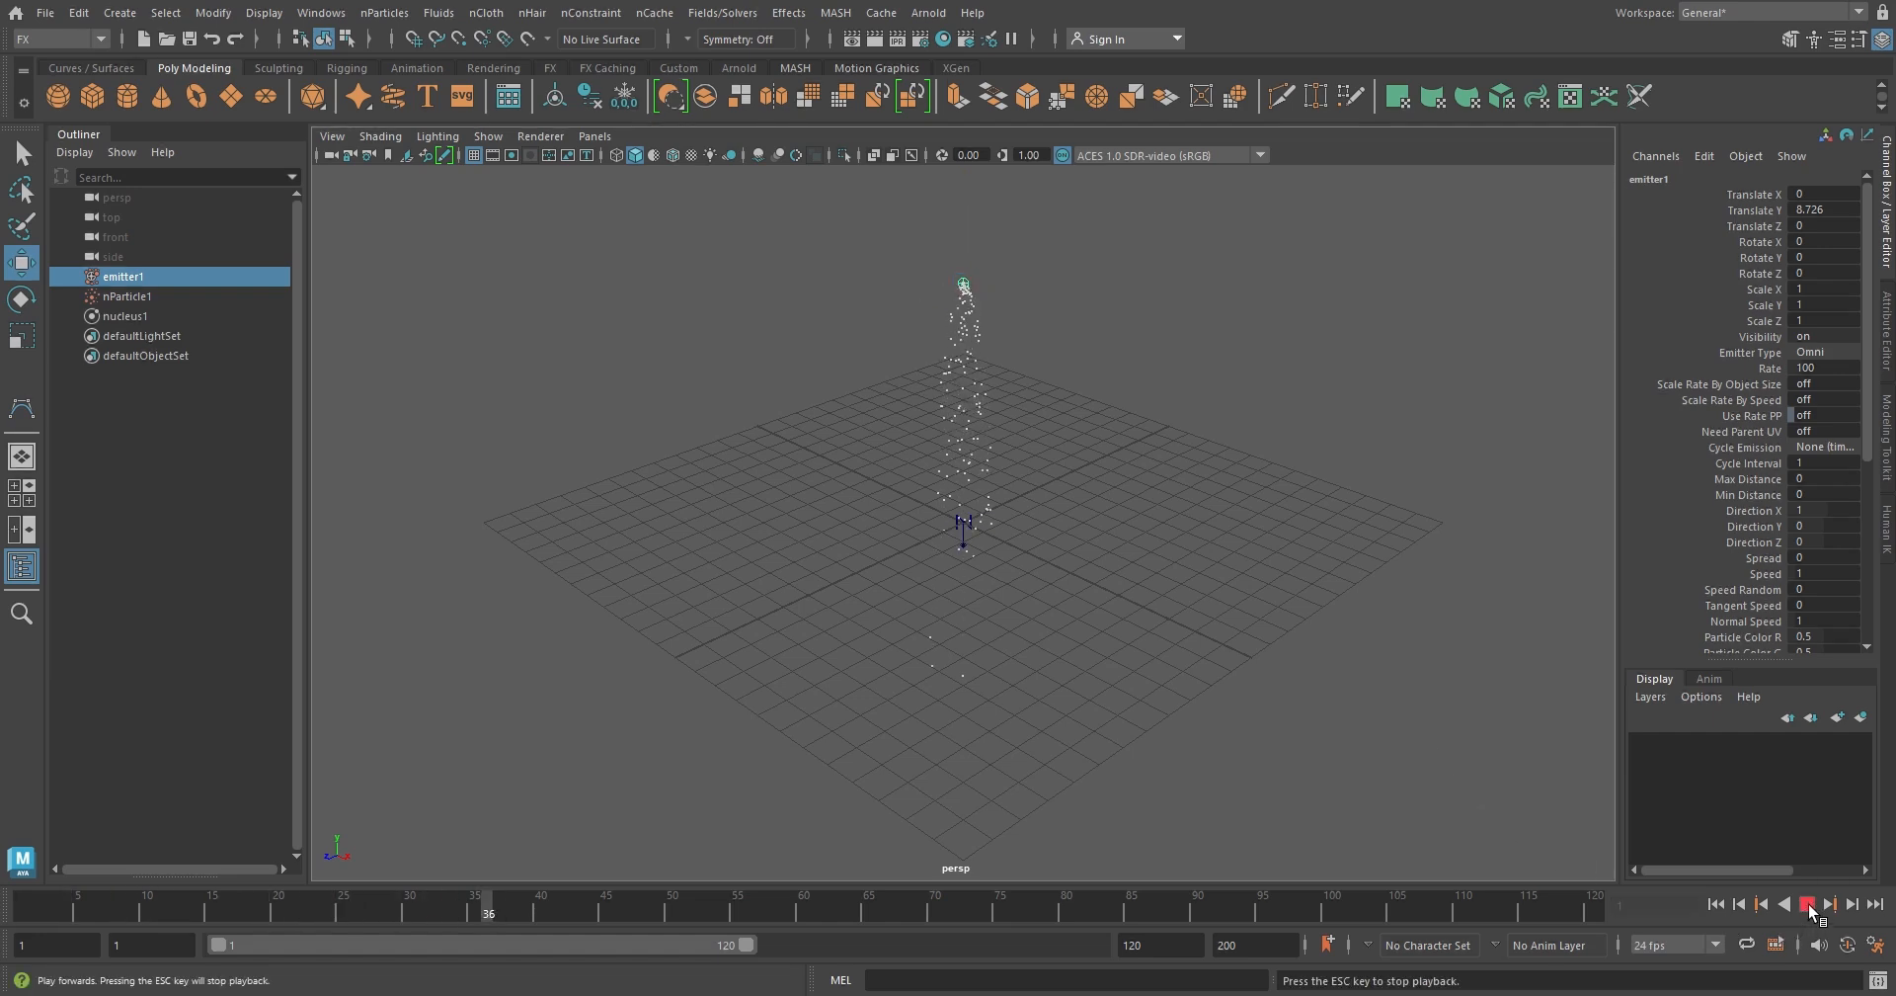
click(1808, 905)
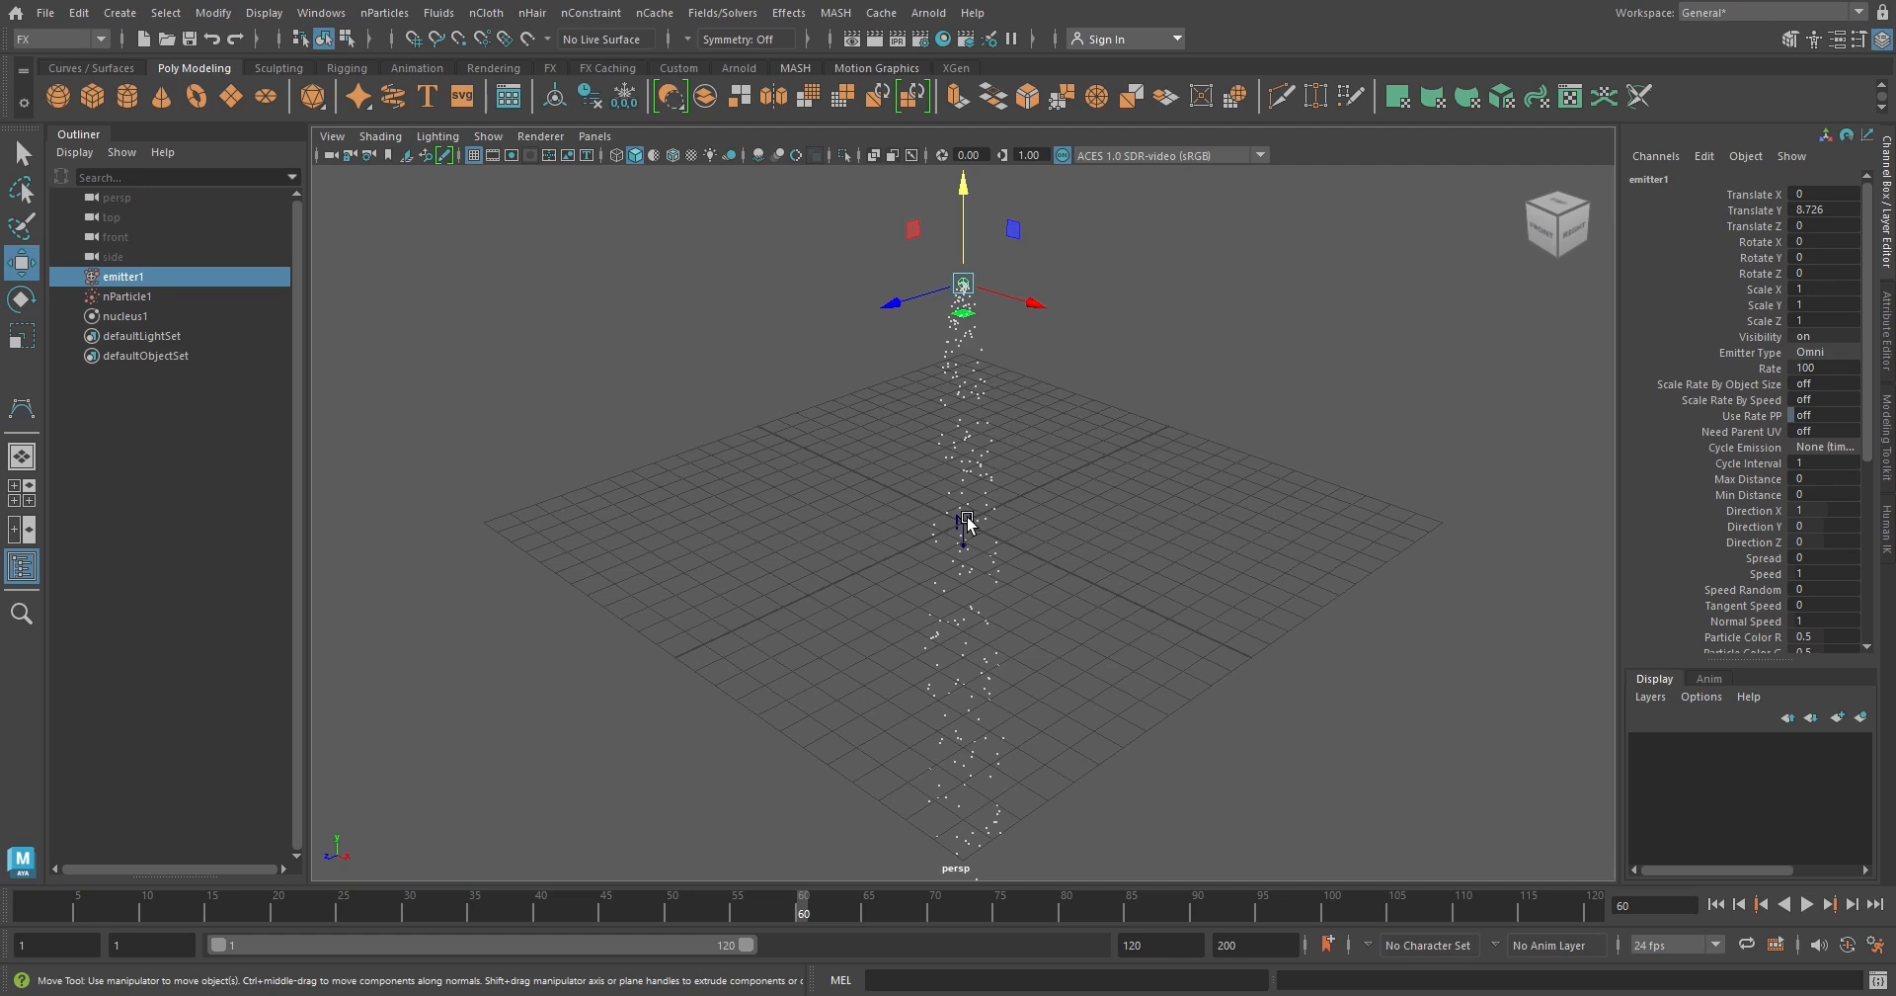
Set the nucleus solver's gravity to 0 and replay the simulation from the first frame
click(142, 314)
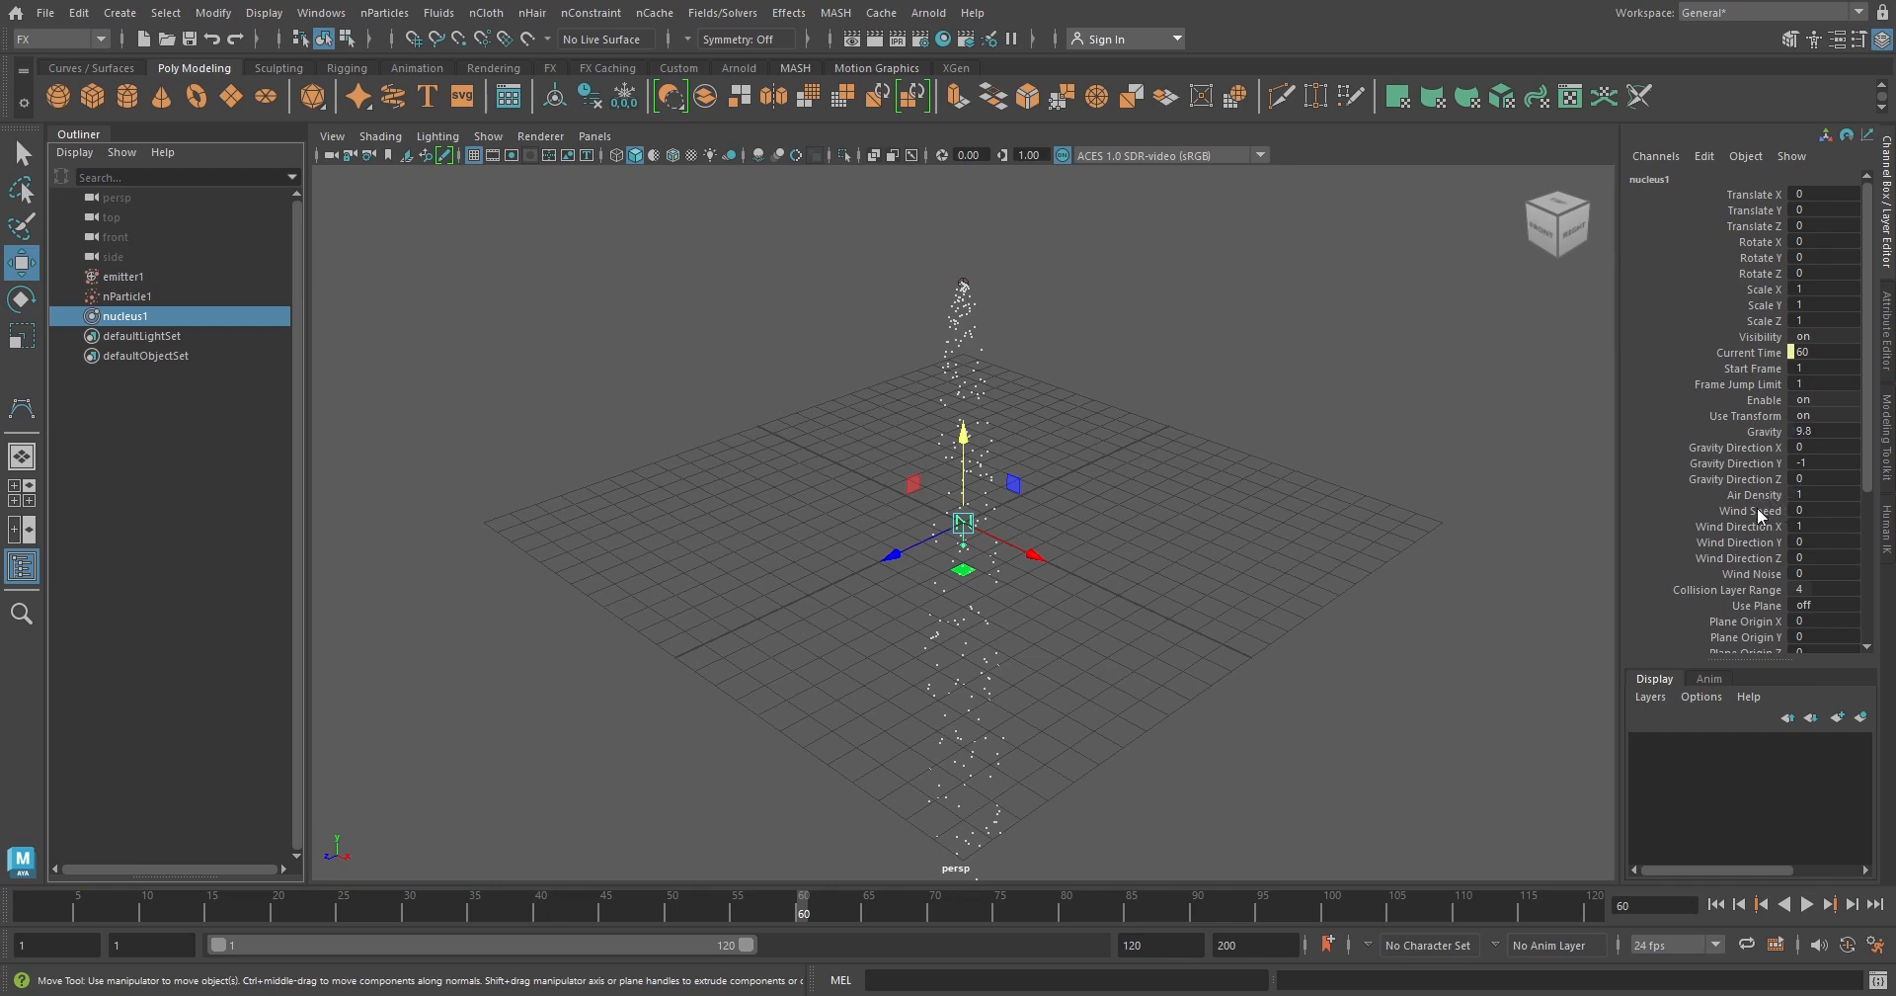
double_click(1832, 432)
text(0)
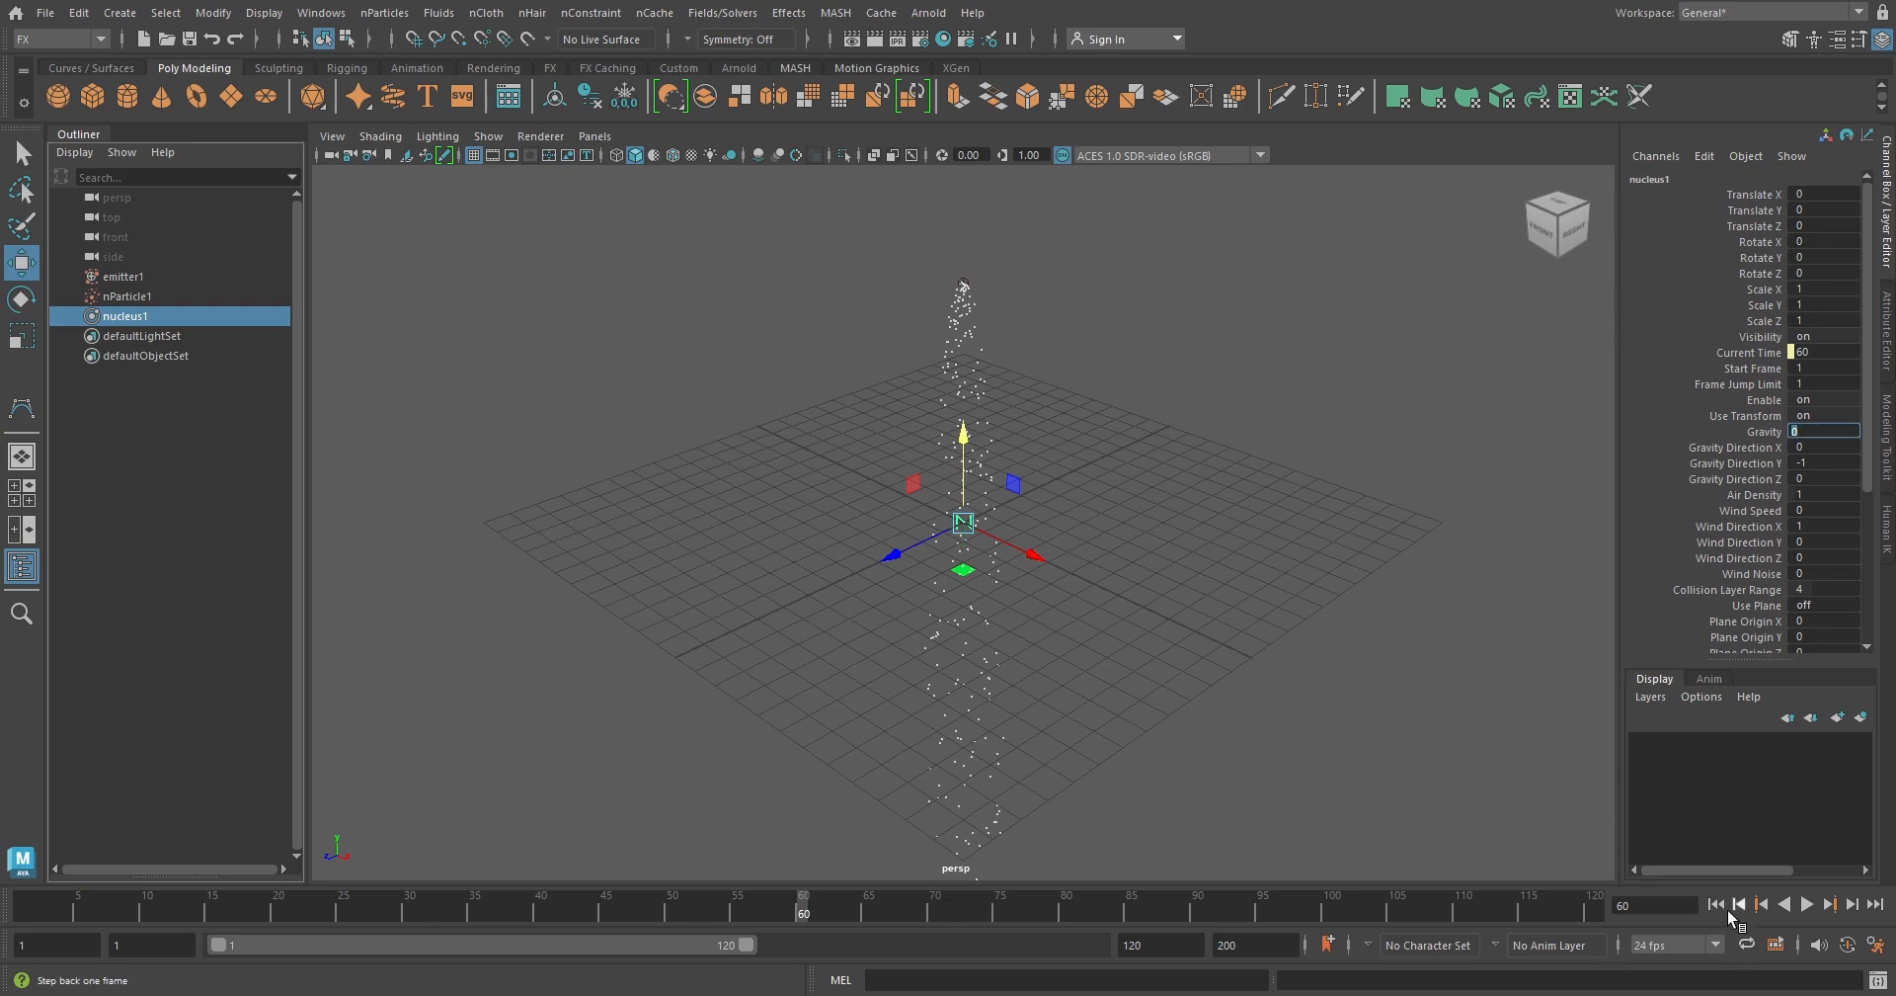
click(1716, 903)
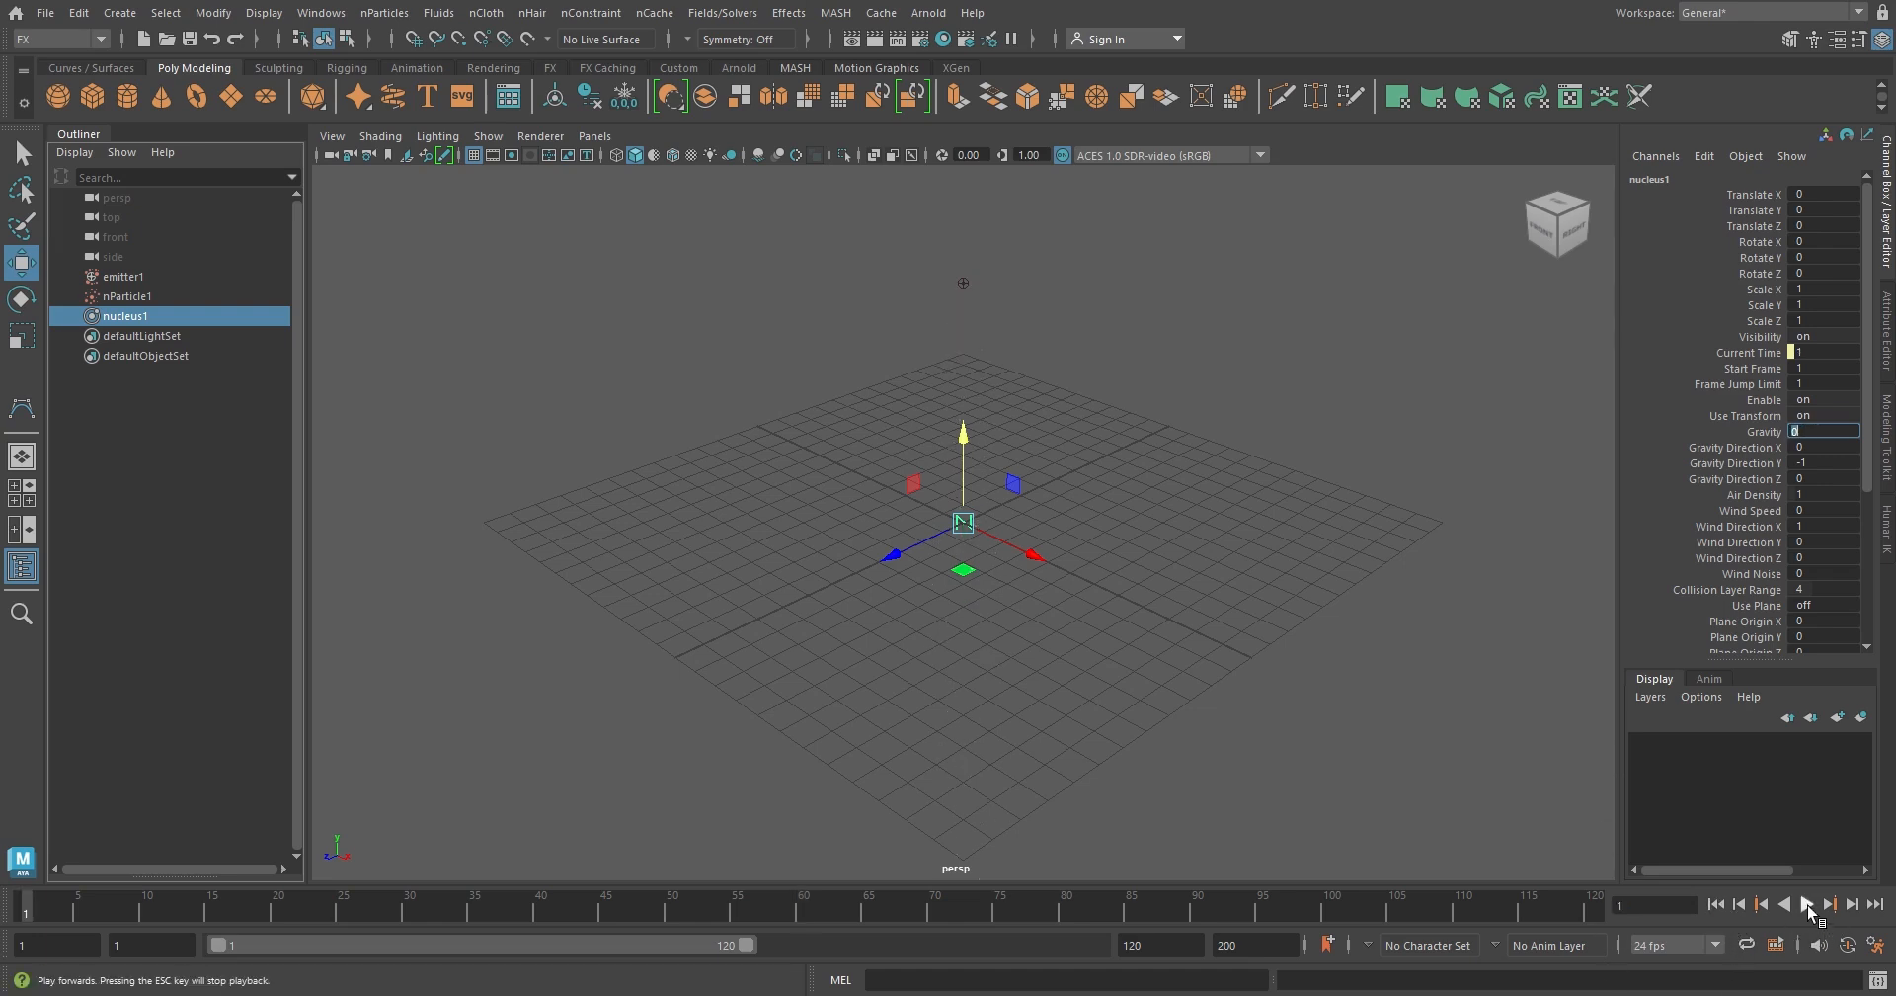
click(1807, 905)
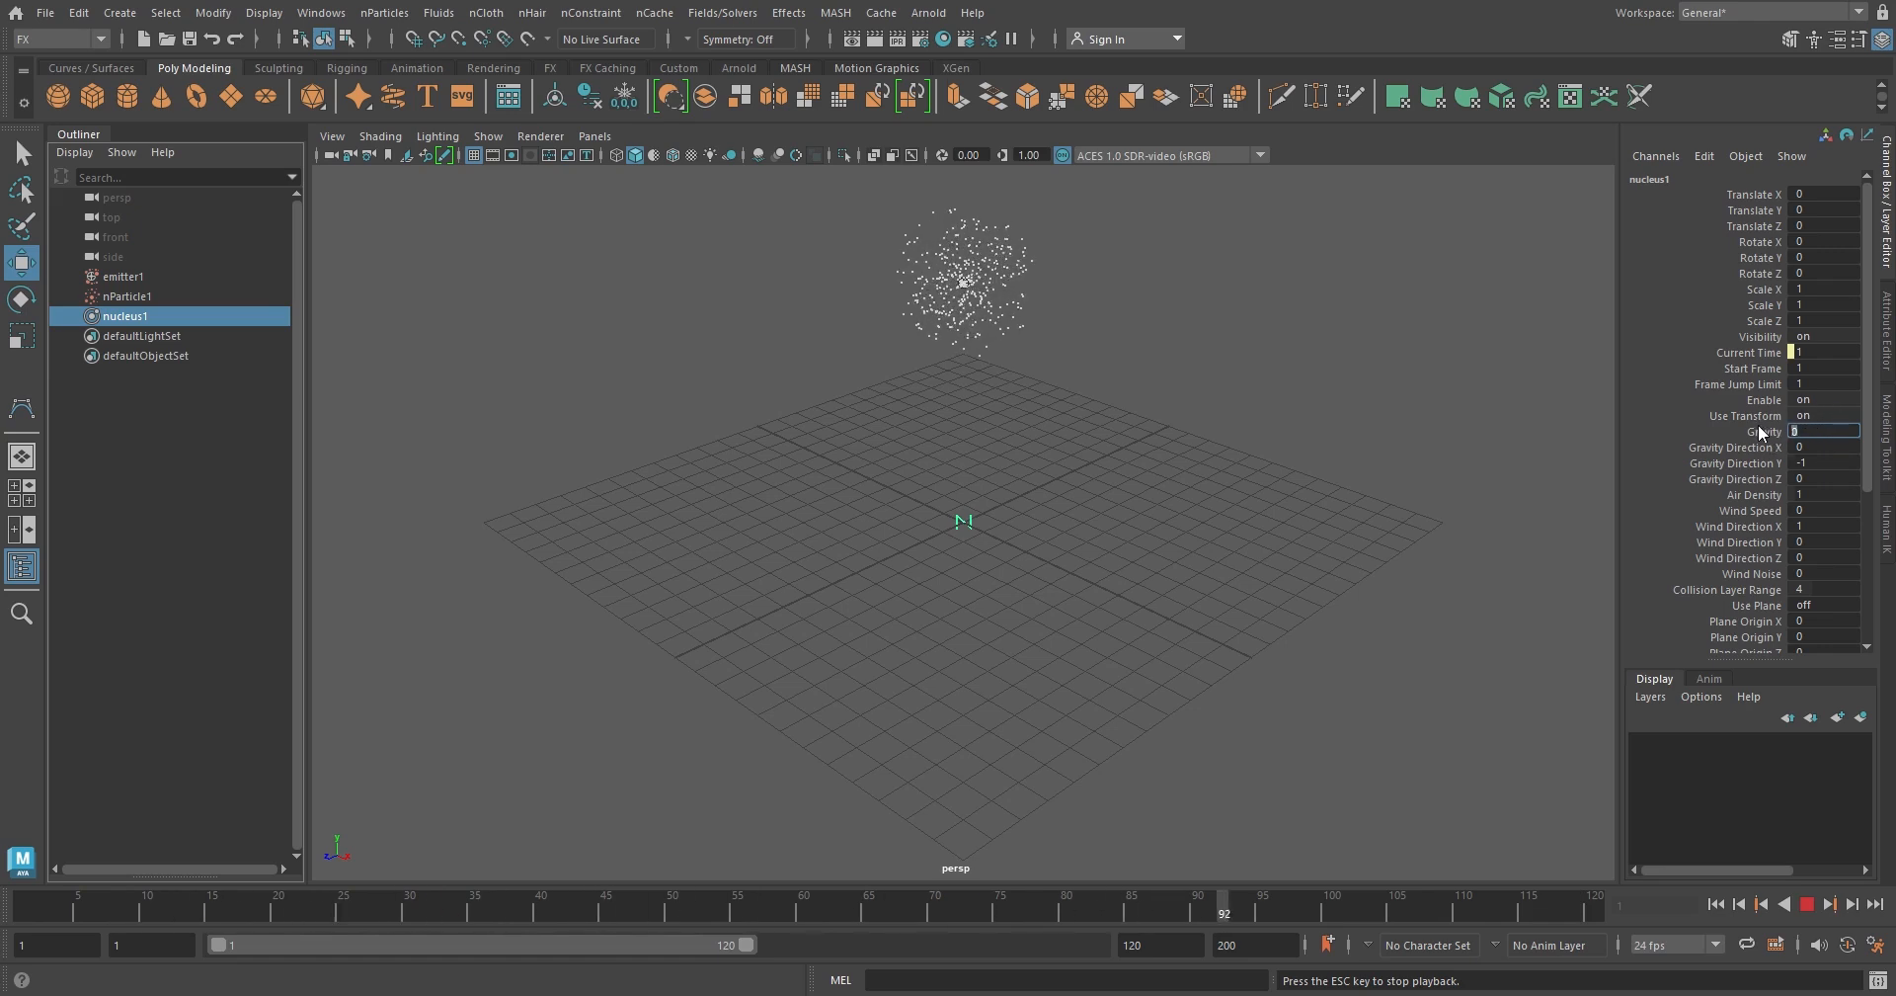
Set the nucleus gravity to 9.8 during playback, stop the simulation and clear the selection
text(9.8)
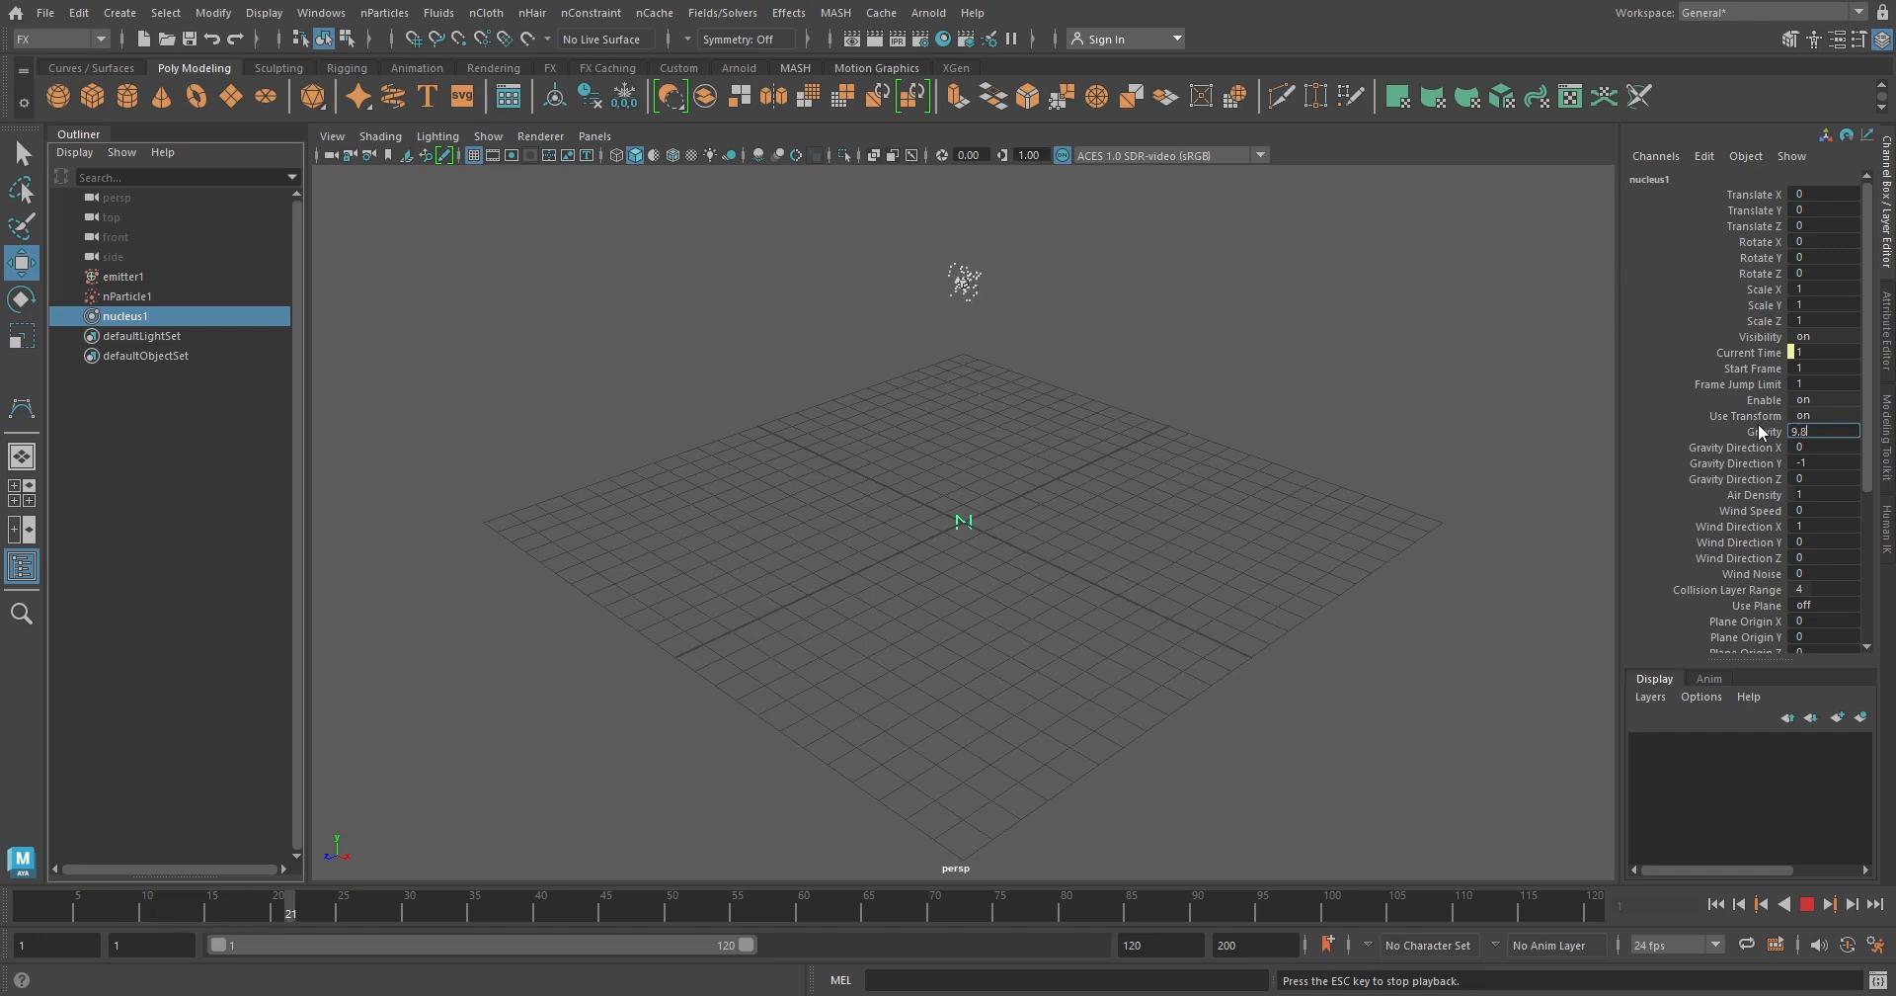
key(Return)
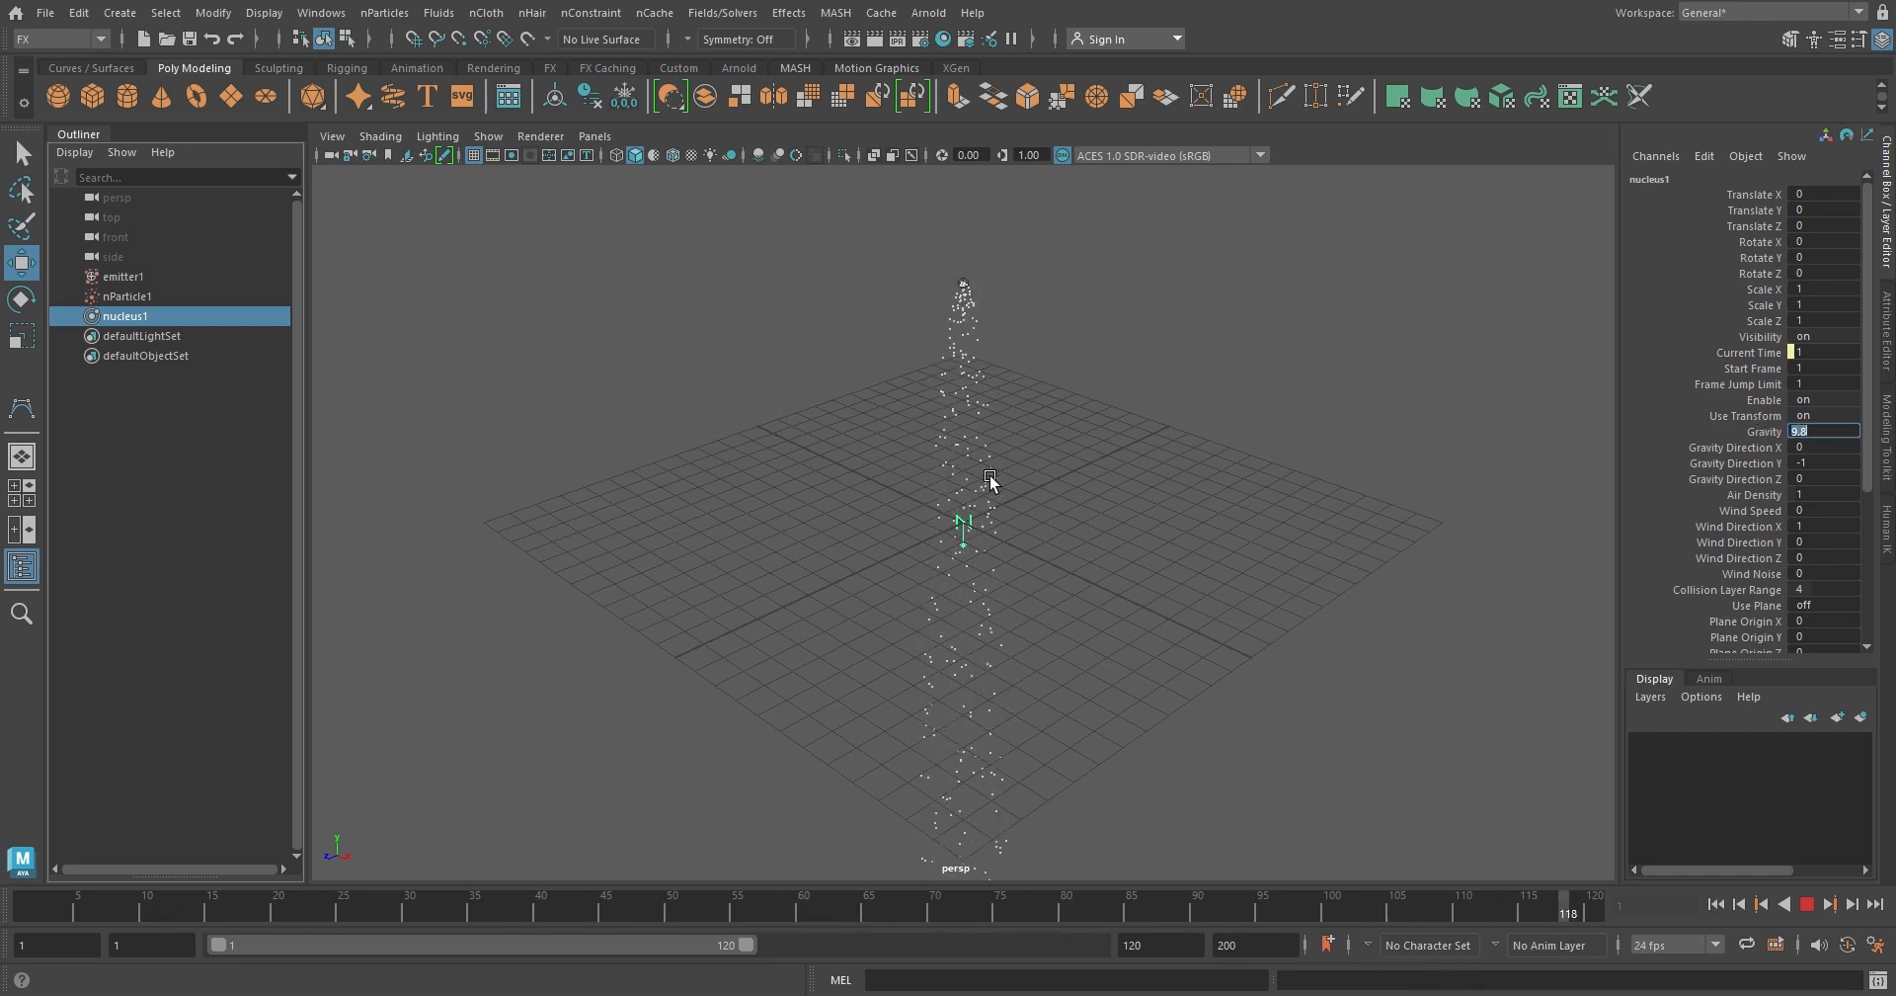
click(1812, 904)
click(567, 241)
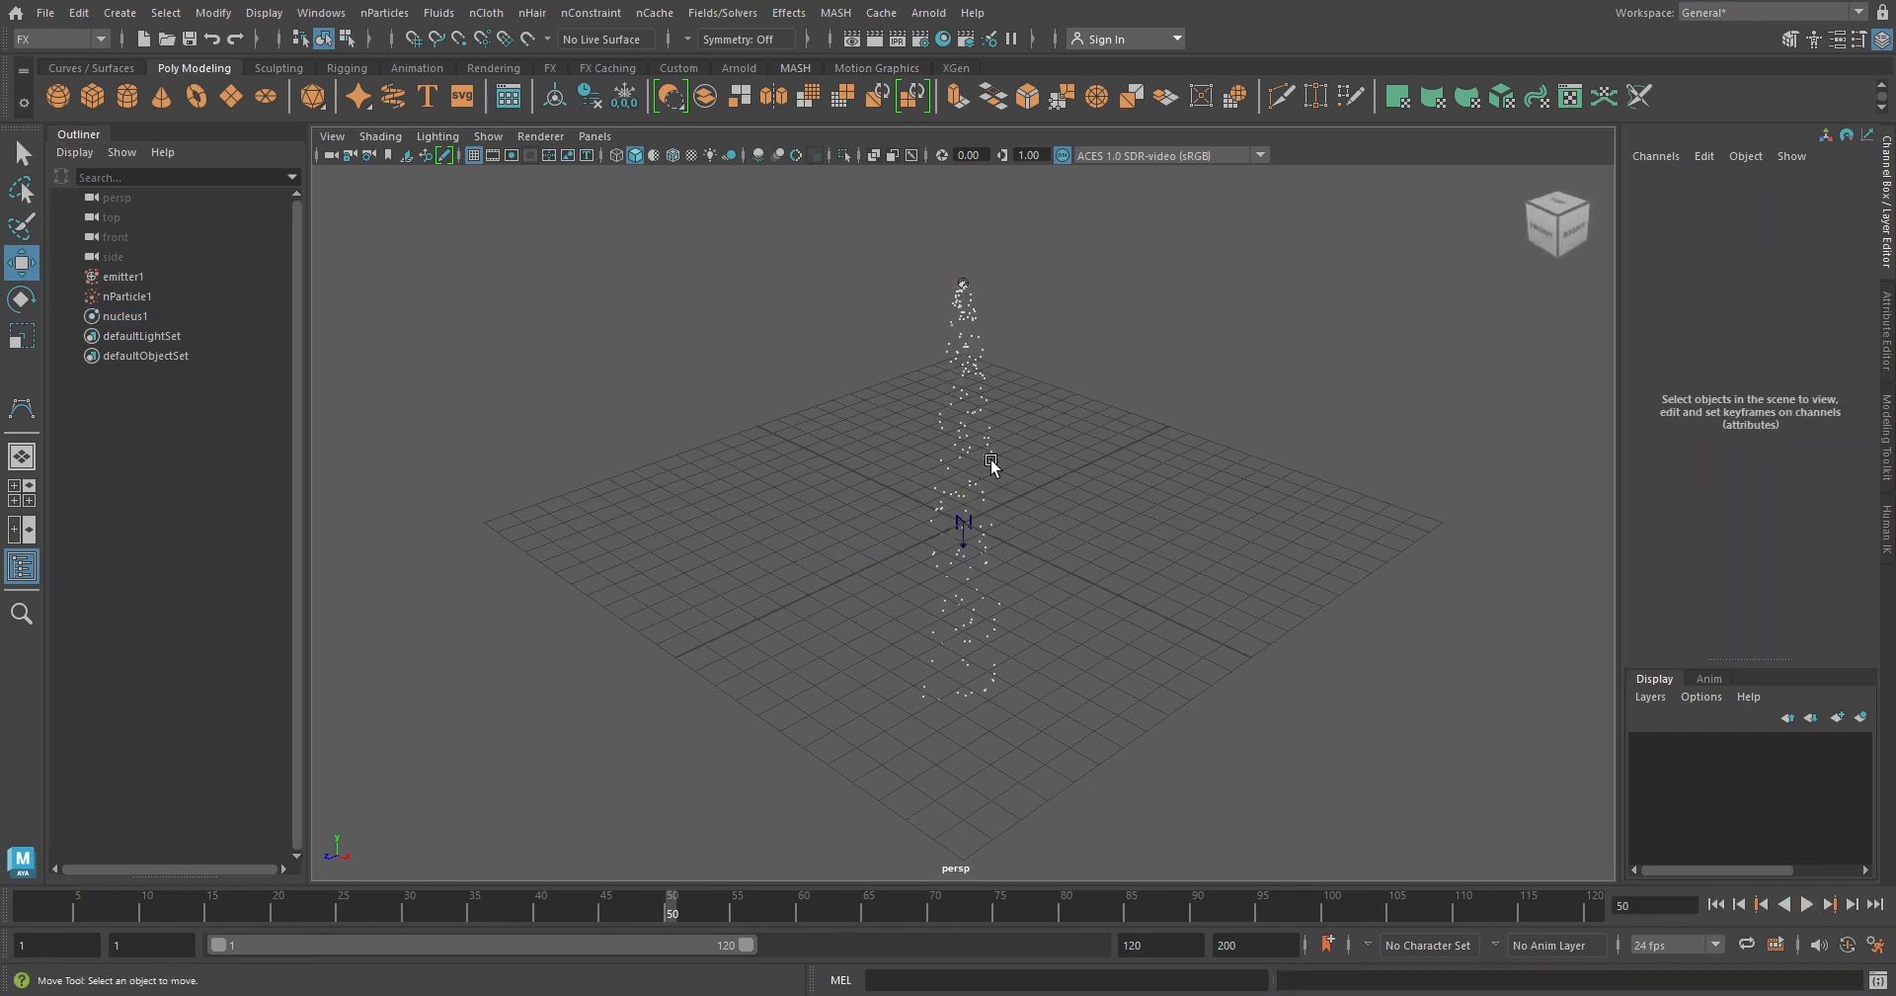
Delete the emitter, the nParticle object and the nucleus from the scene
click(127, 277)
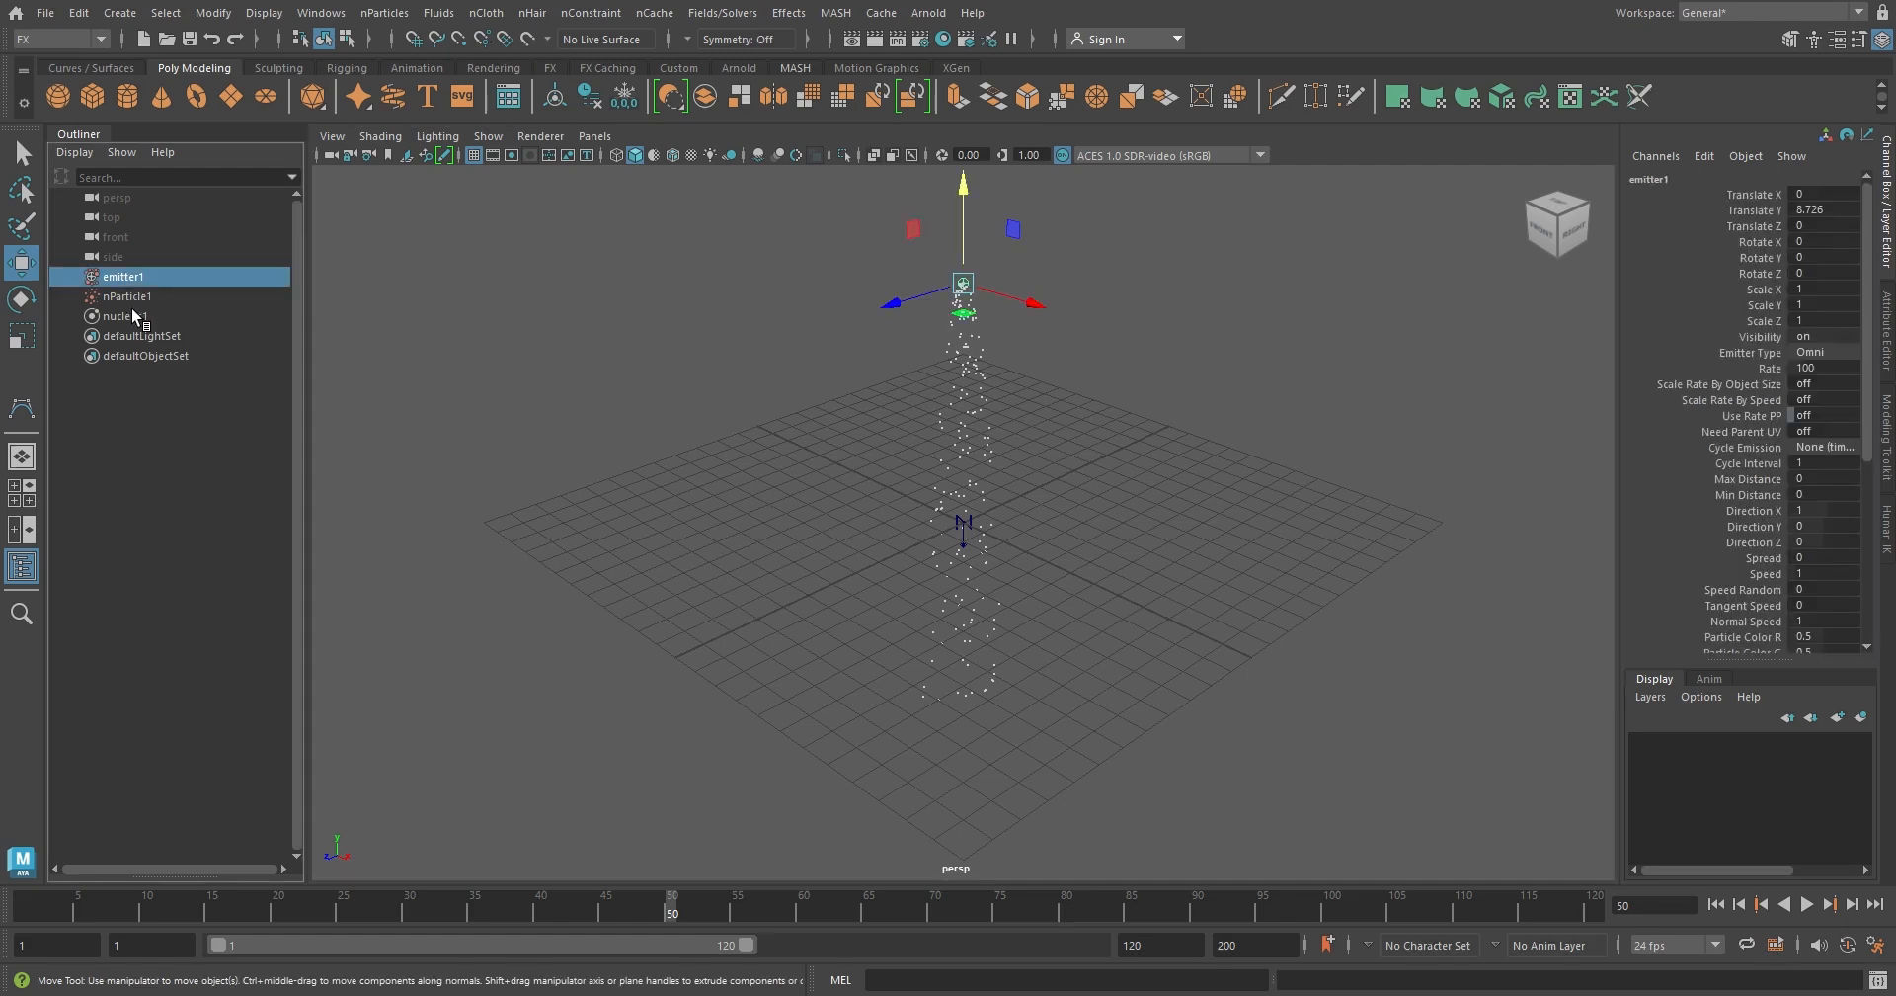
shift+click(132, 314)
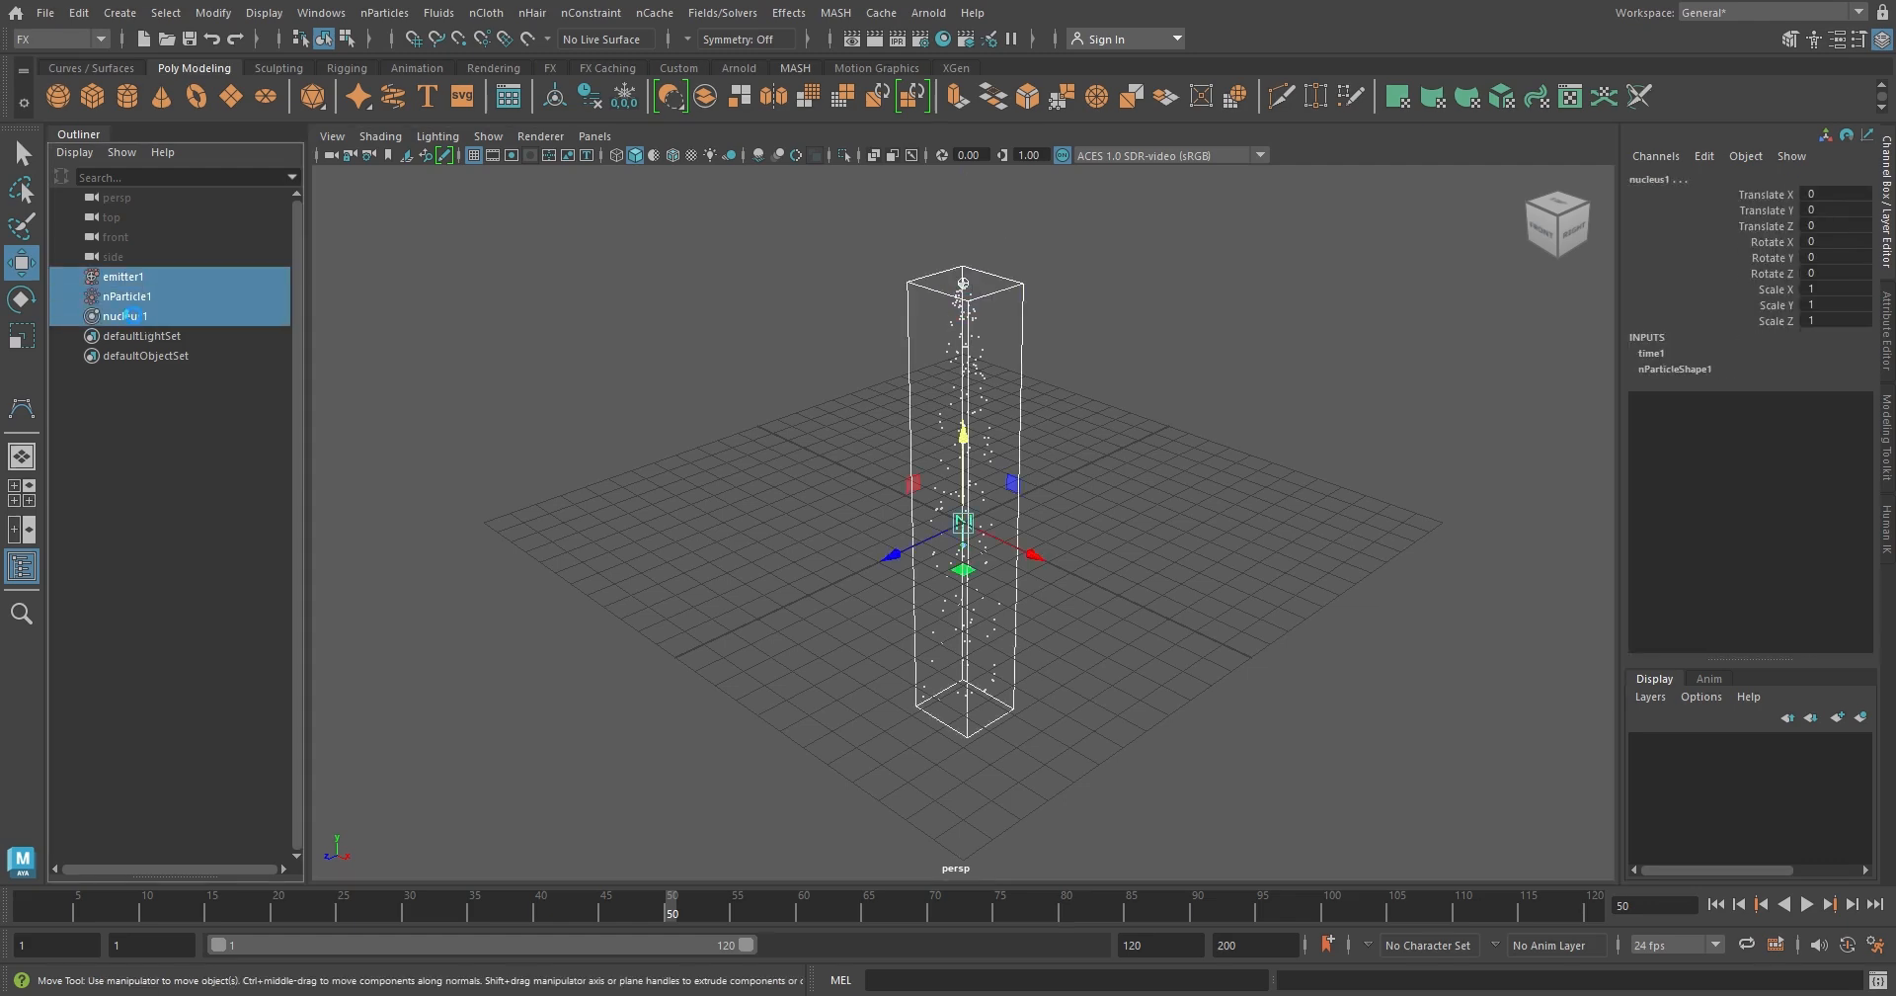
key(Delete)
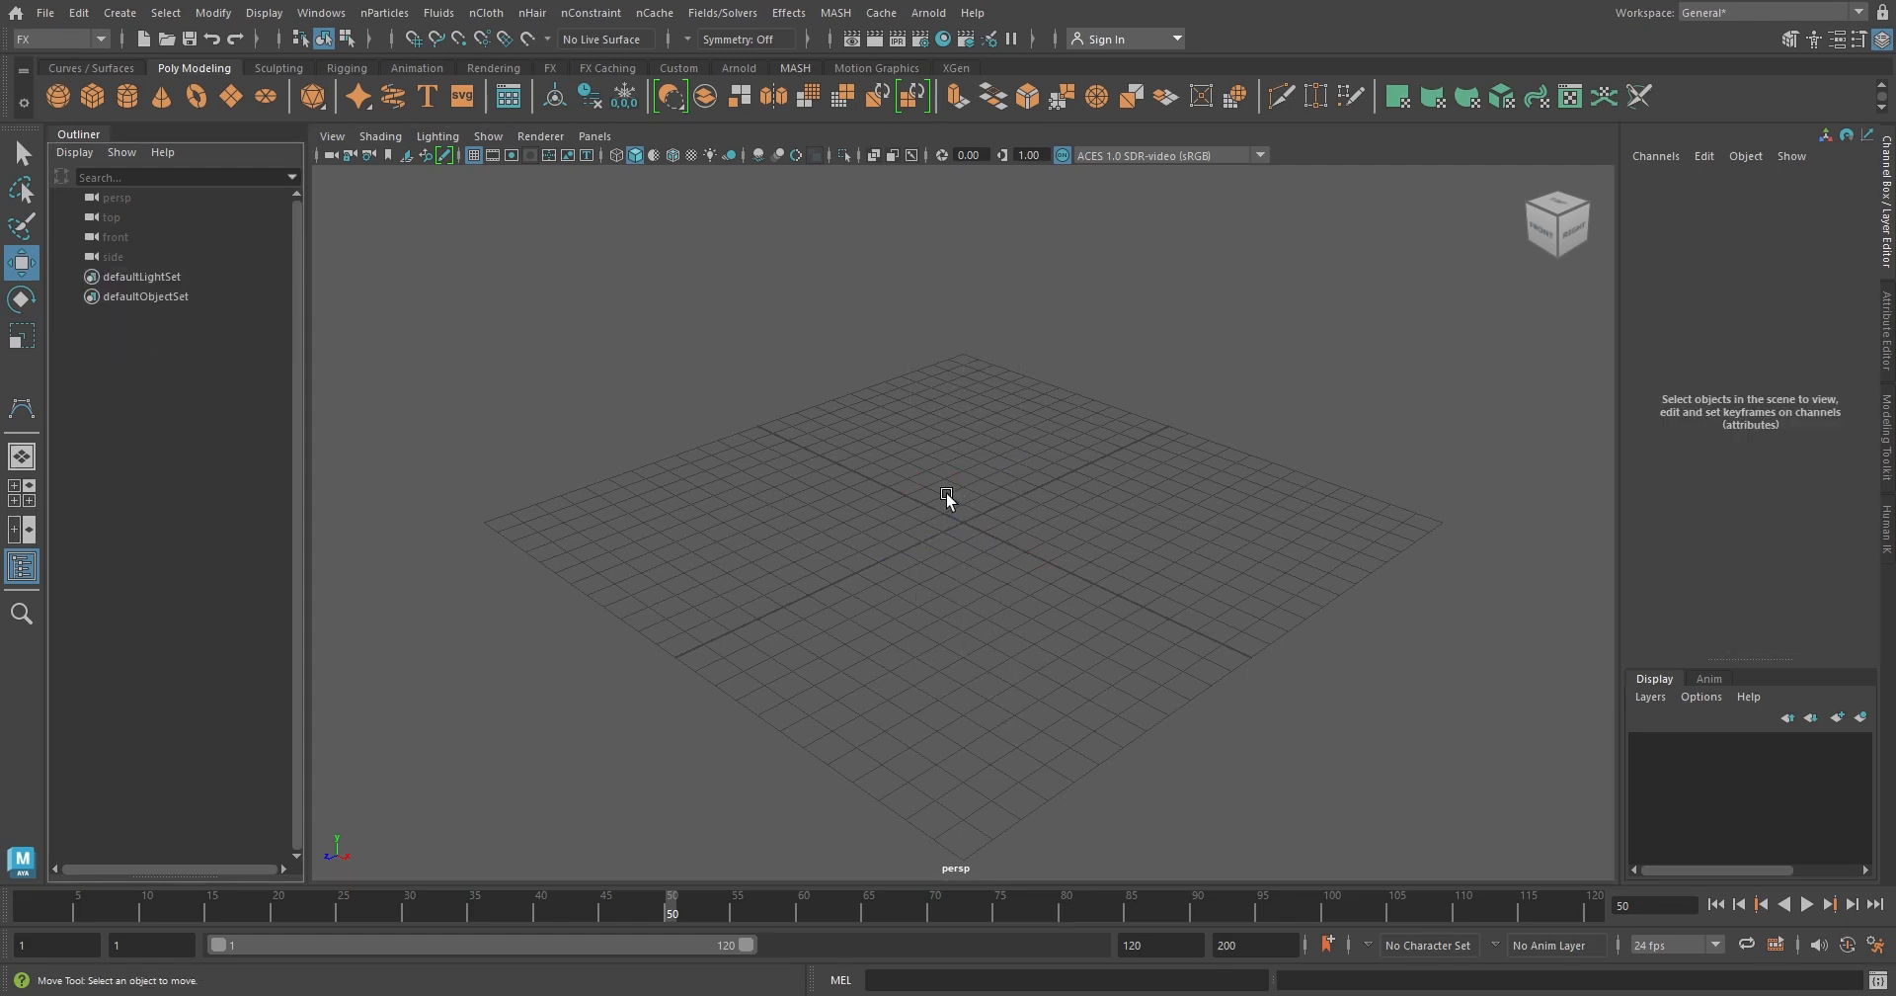
Create a legacy particle emitter with the default Omni options
click(384, 12)
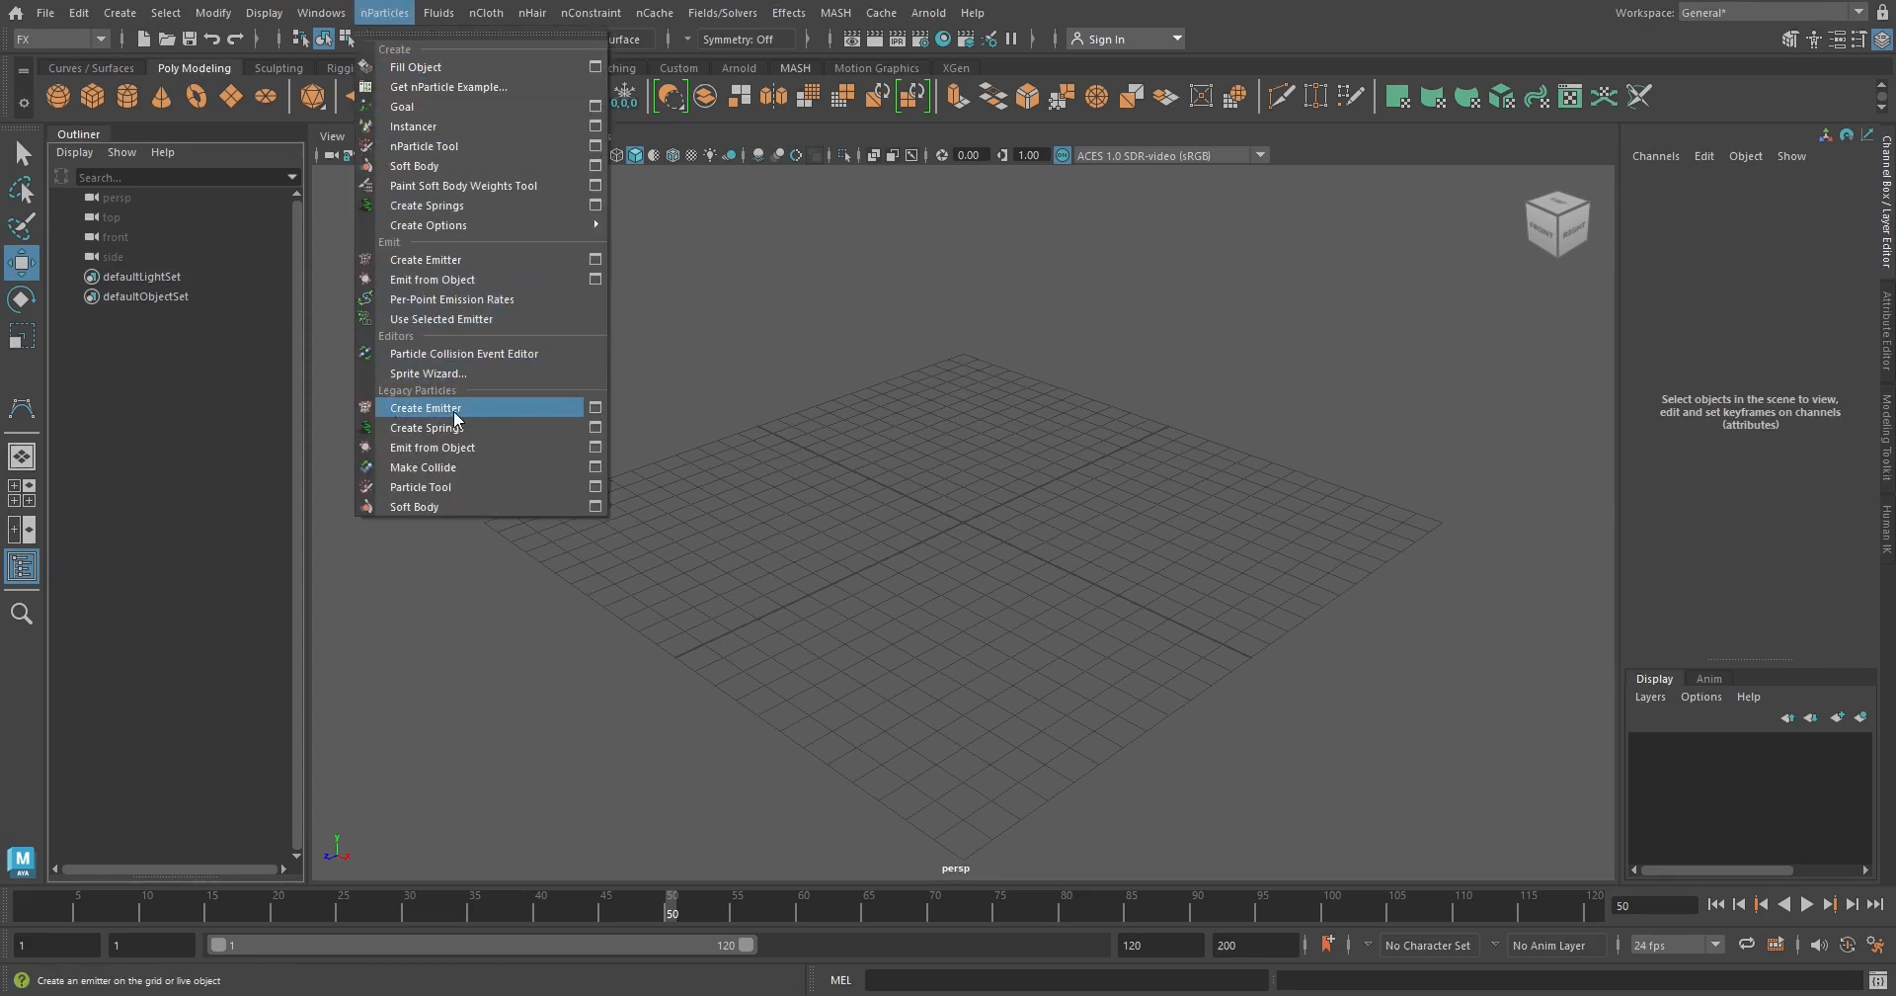
click(598, 407)
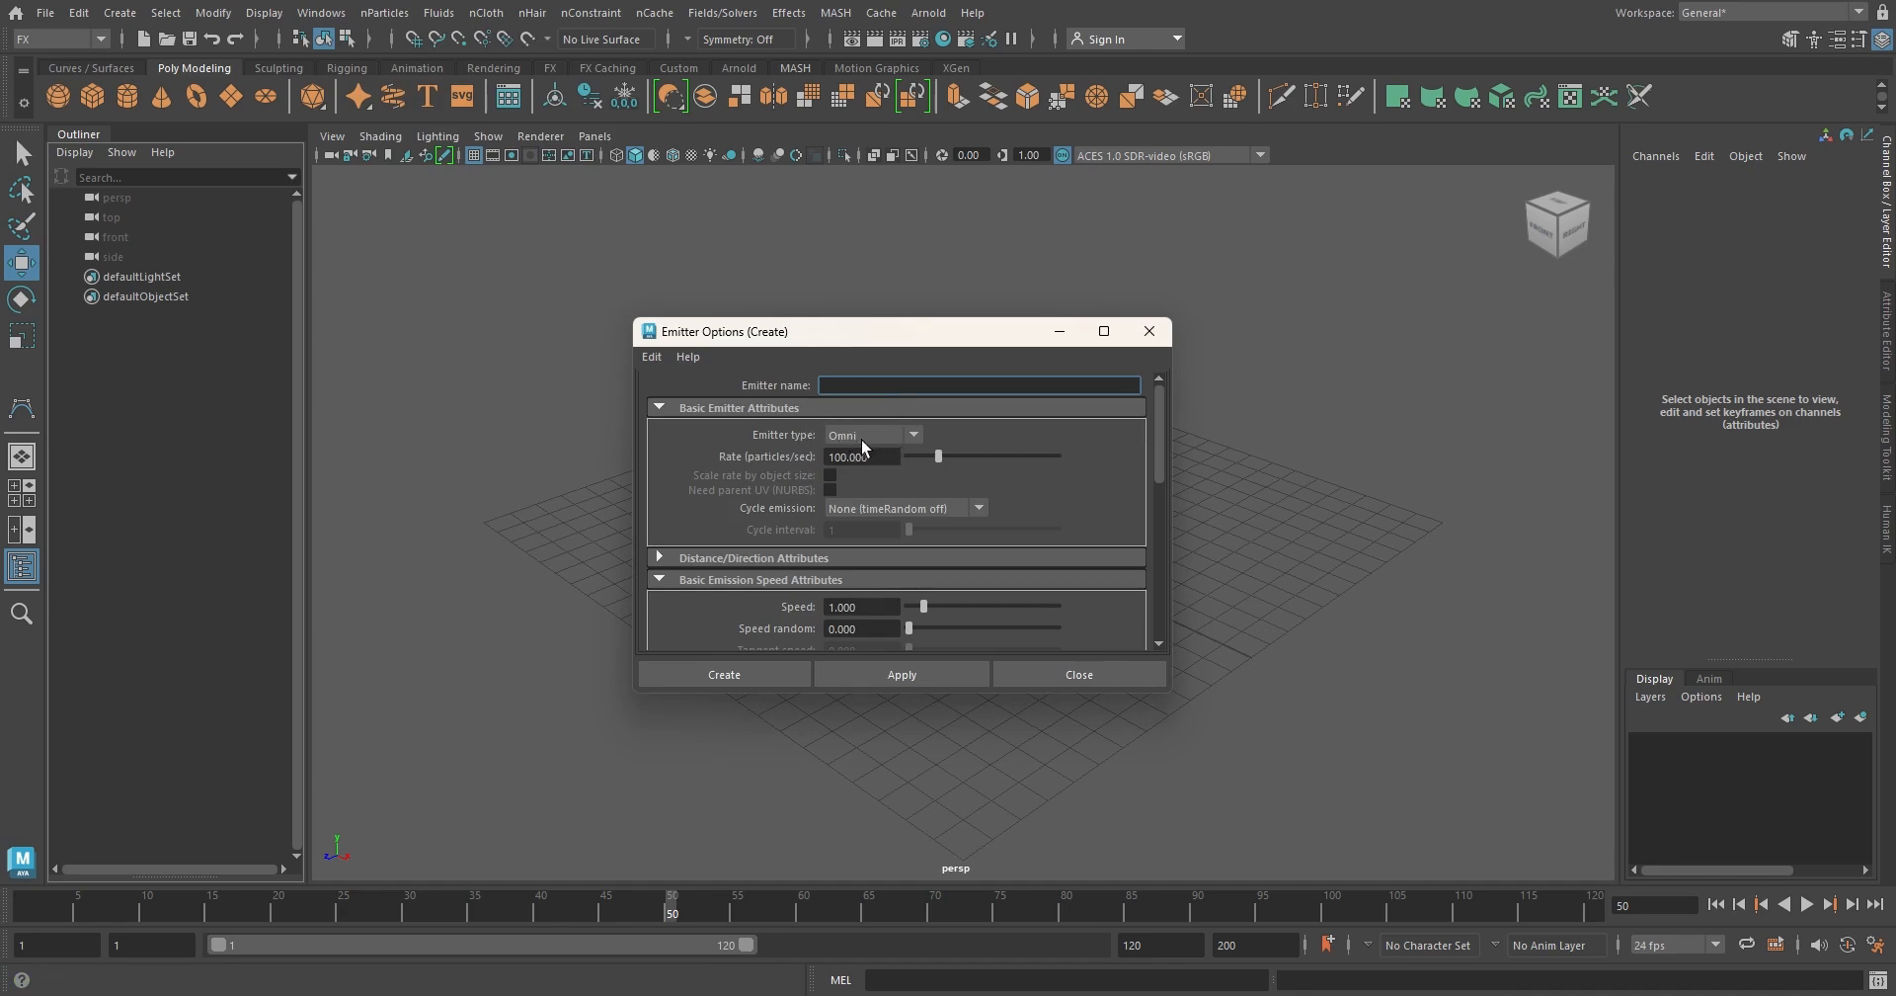
click(764, 678)
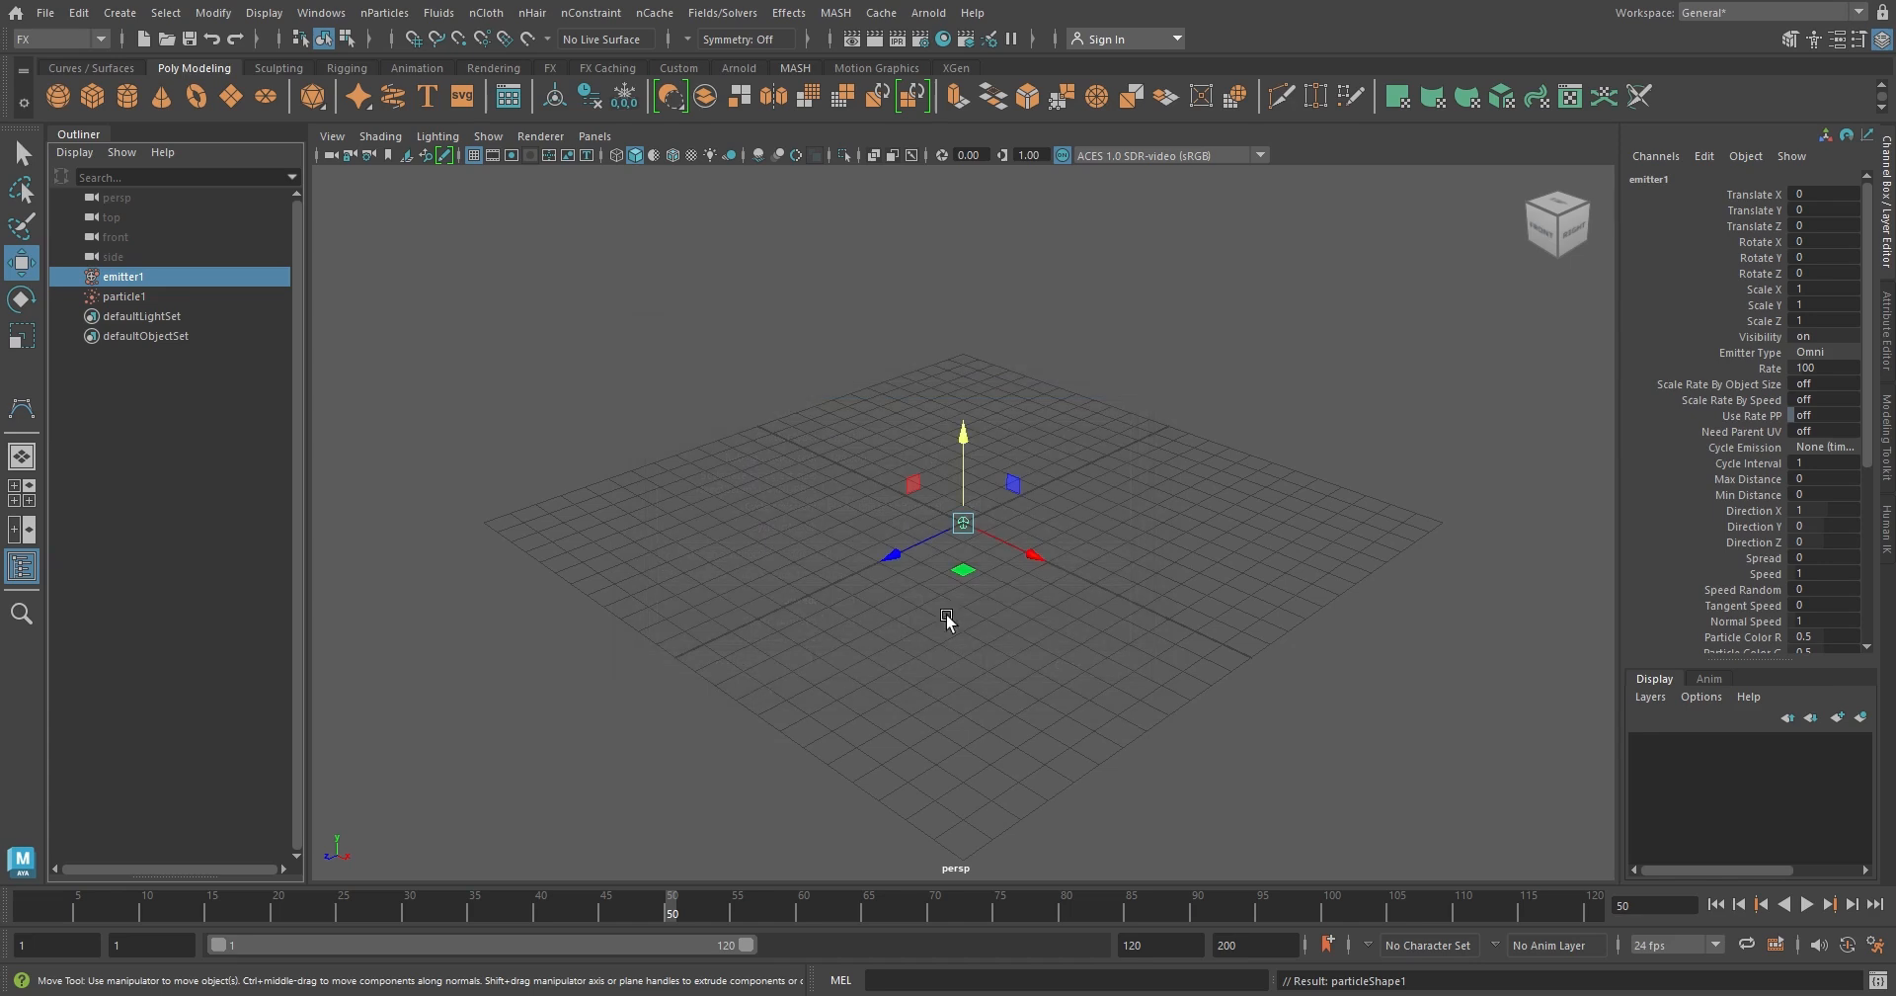
Raise the legacy emitter to about 7.65 units above the grid and play the simulation briefly
drag(971, 468, 986, 235)
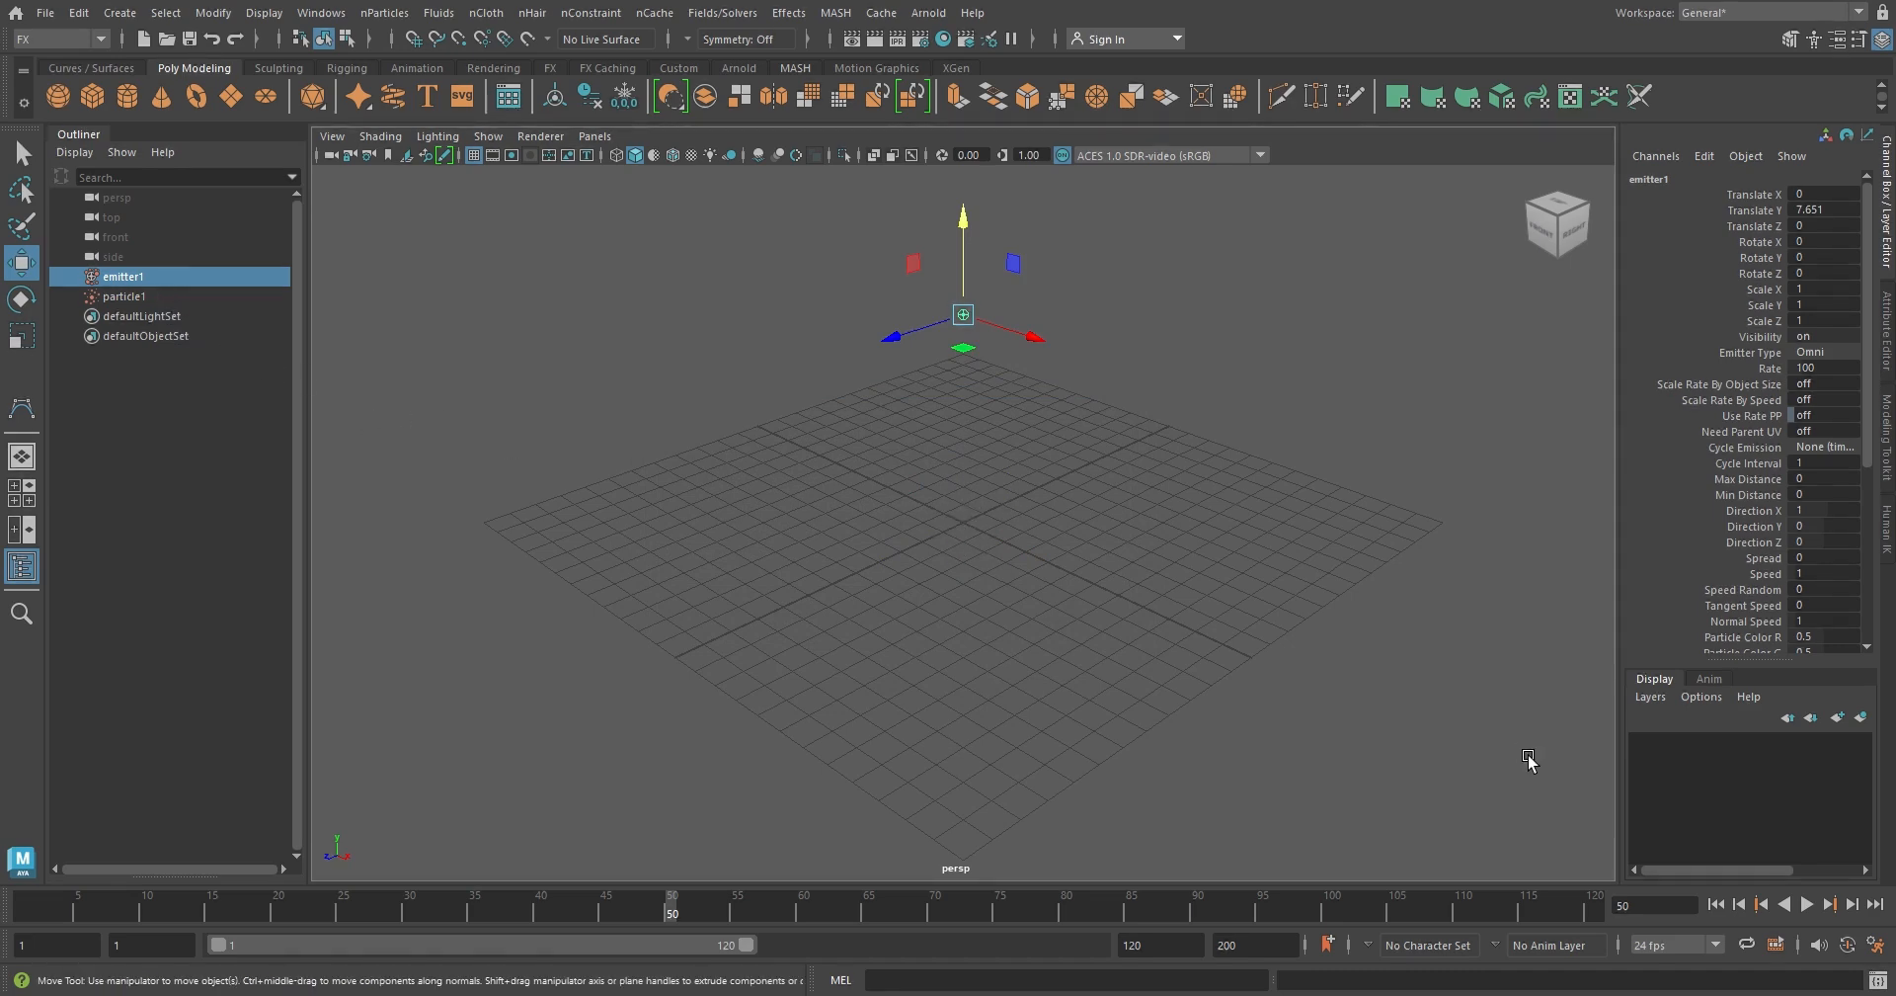
click(1805, 904)
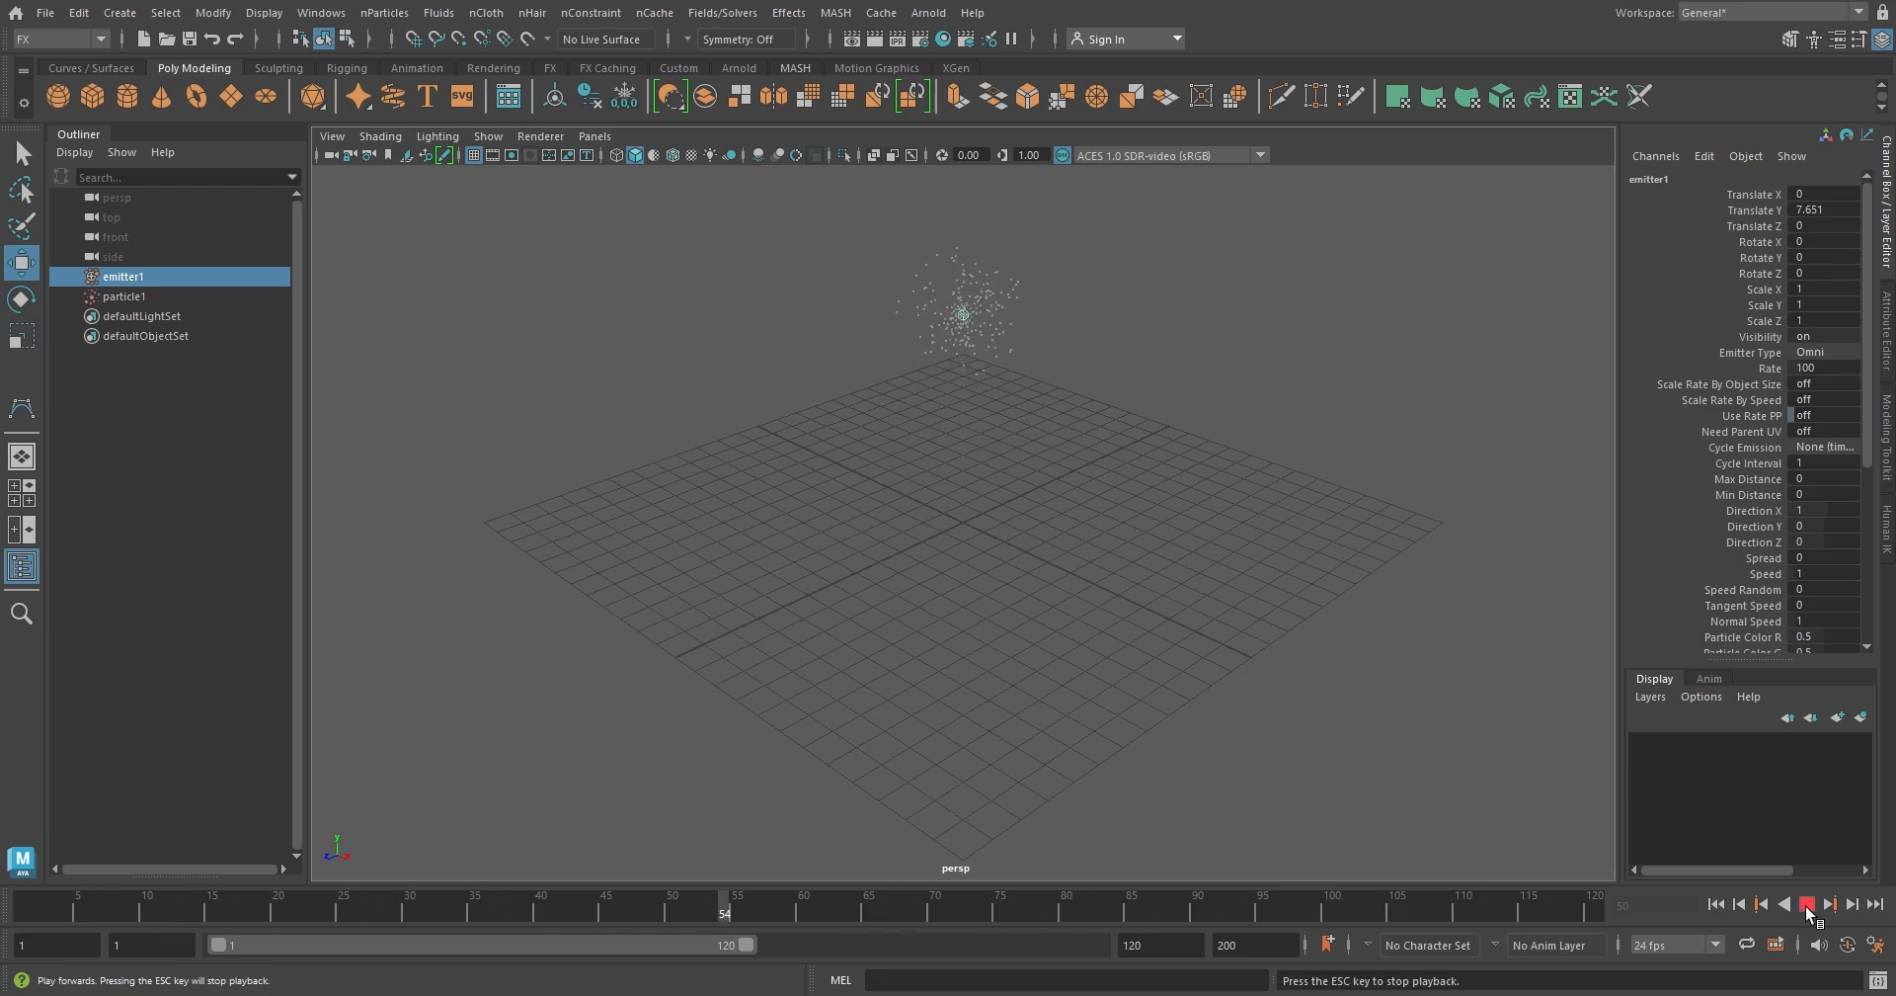
click(1806, 904)
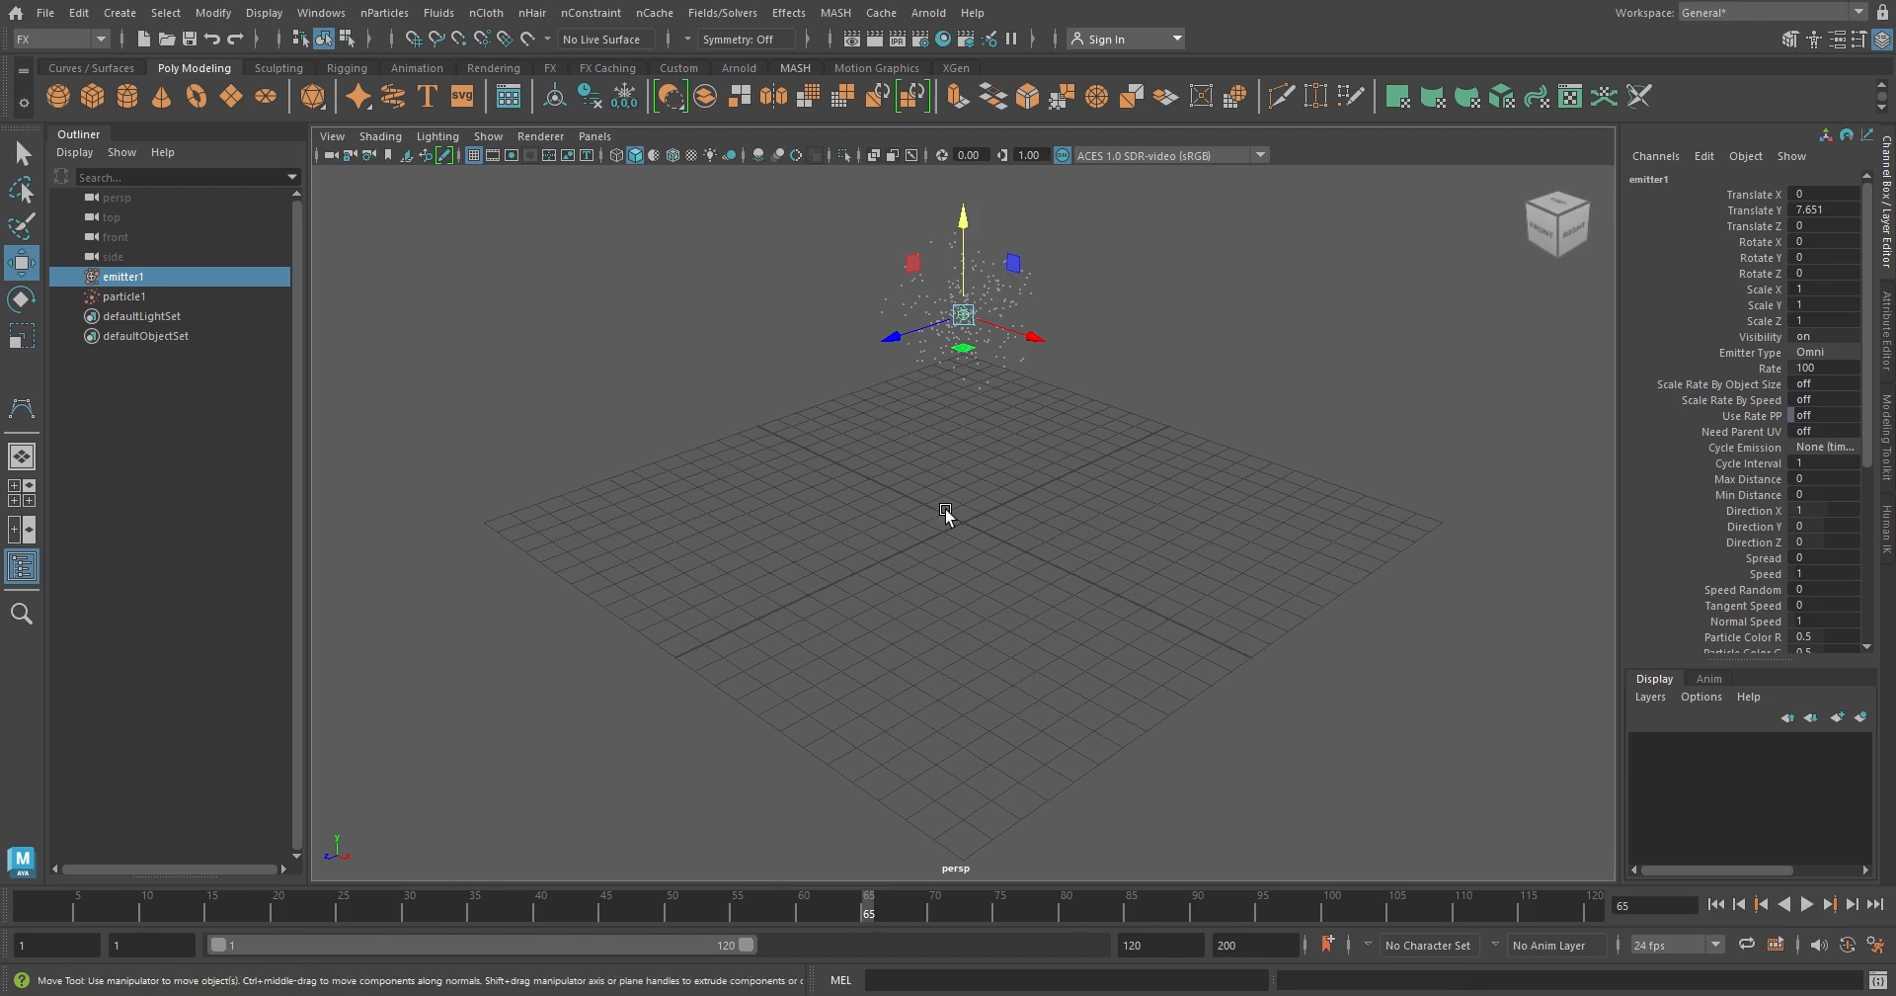
Add a gravity field to the legacy particles and play the simulation from the first frame
click(1005, 322)
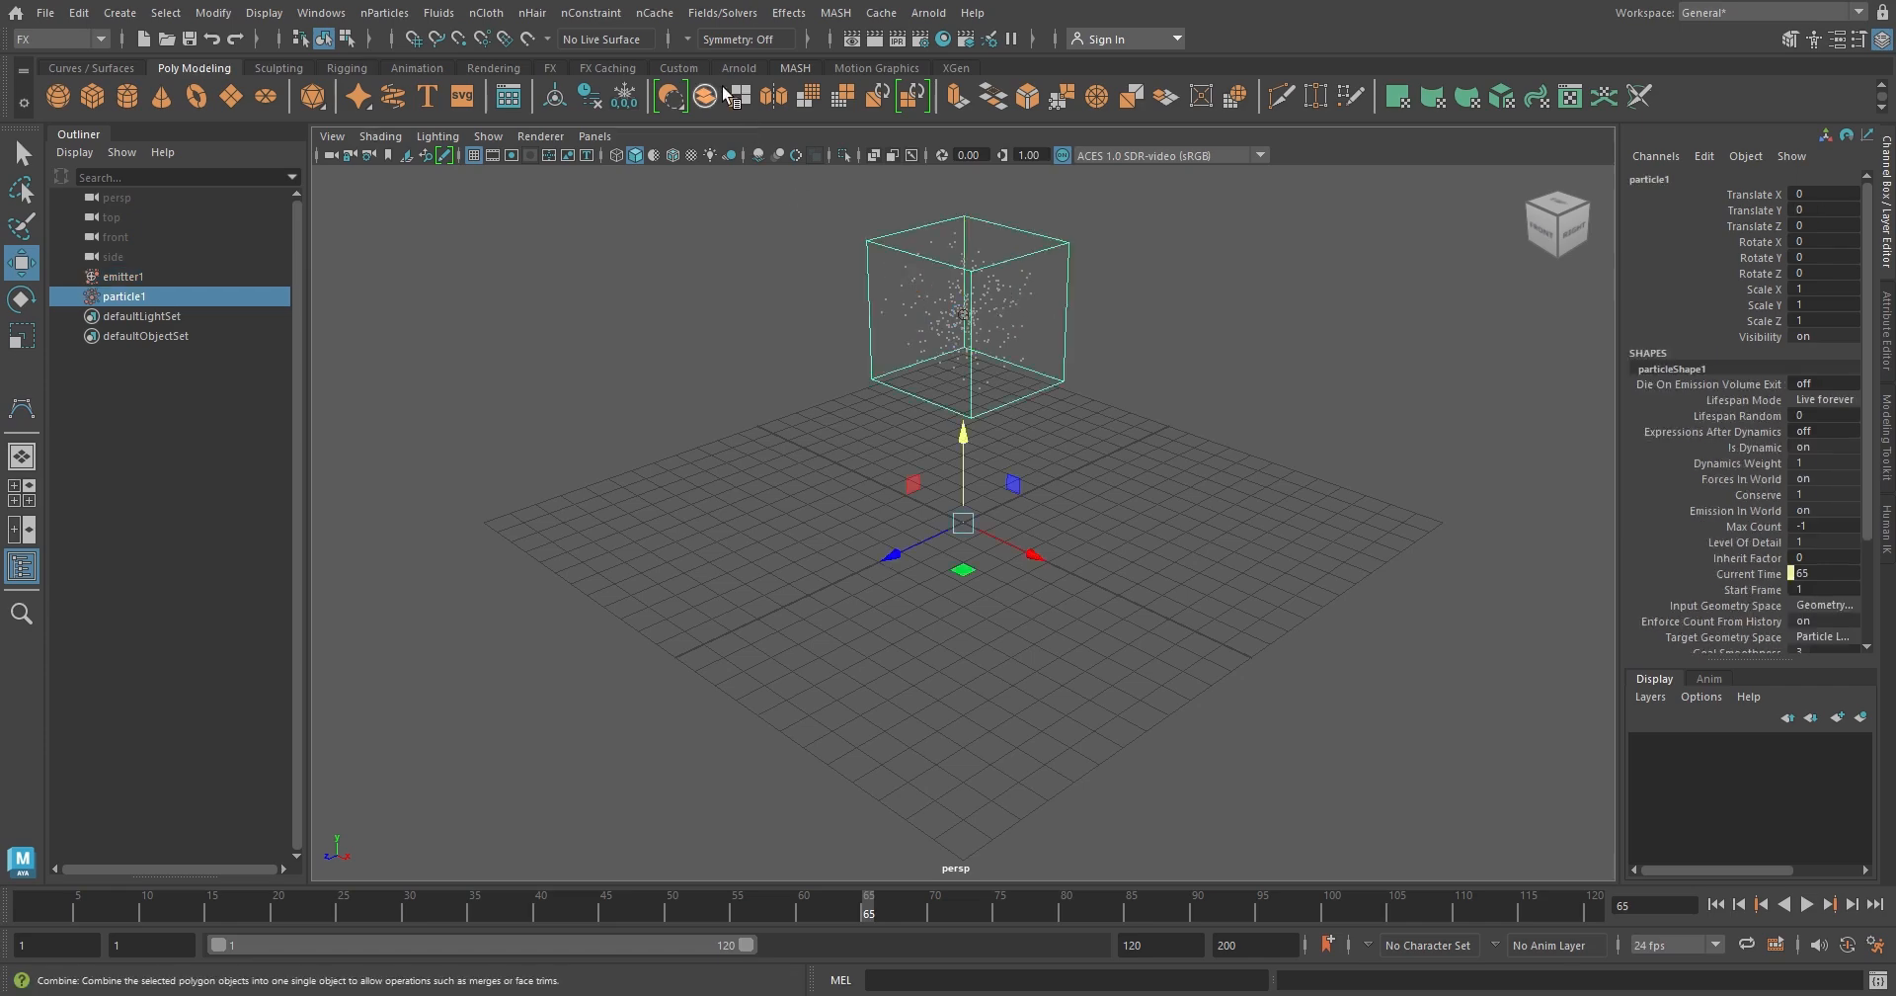
click(744, 13)
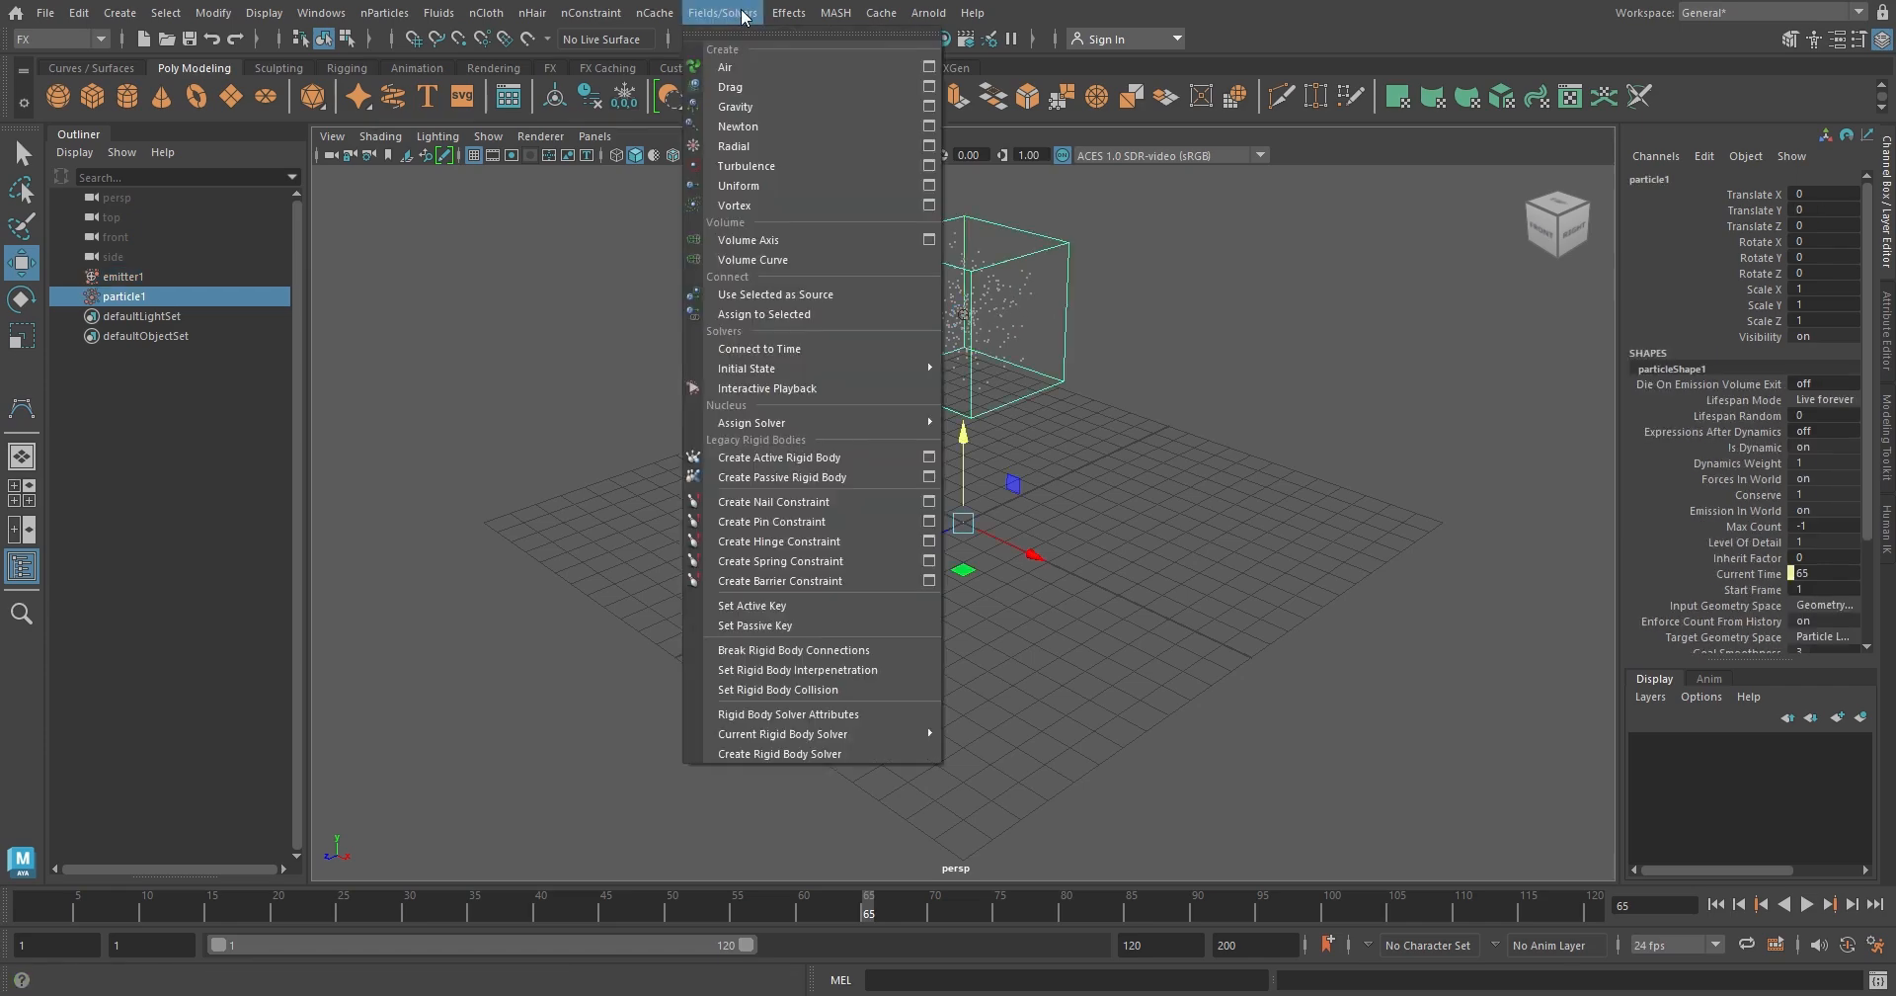
click(782, 105)
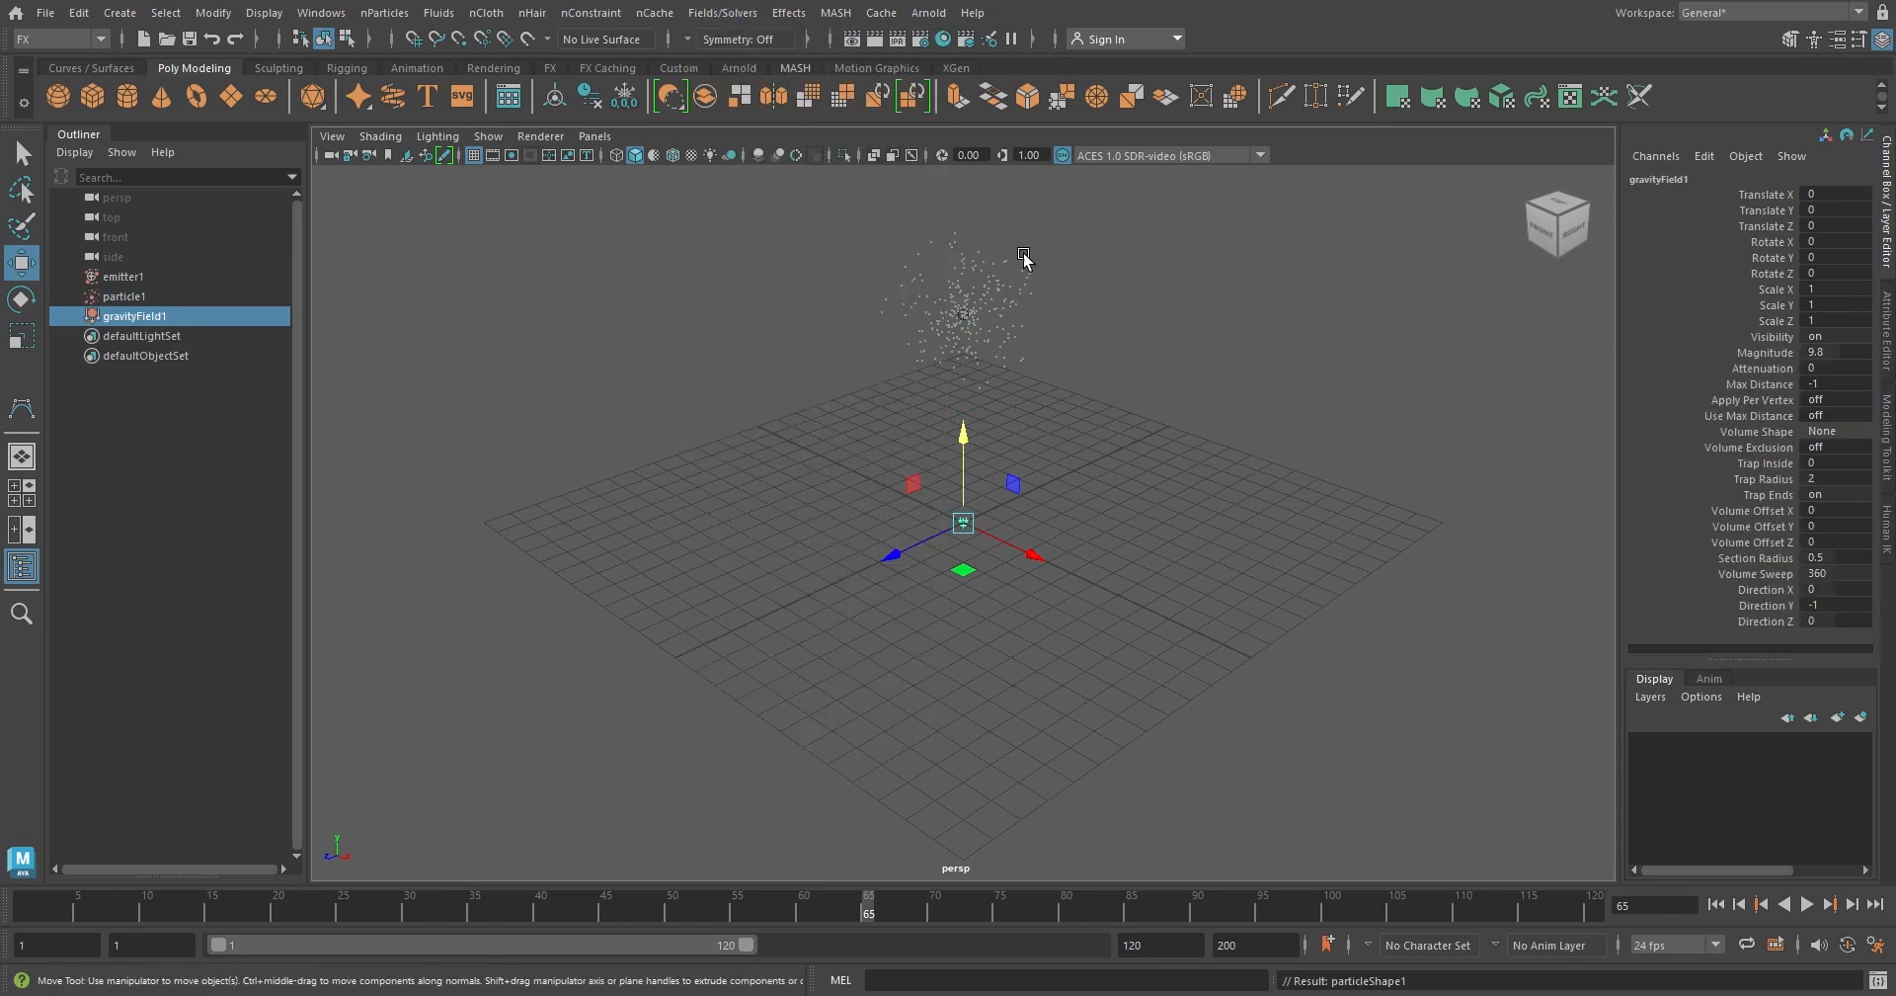
click(1714, 904)
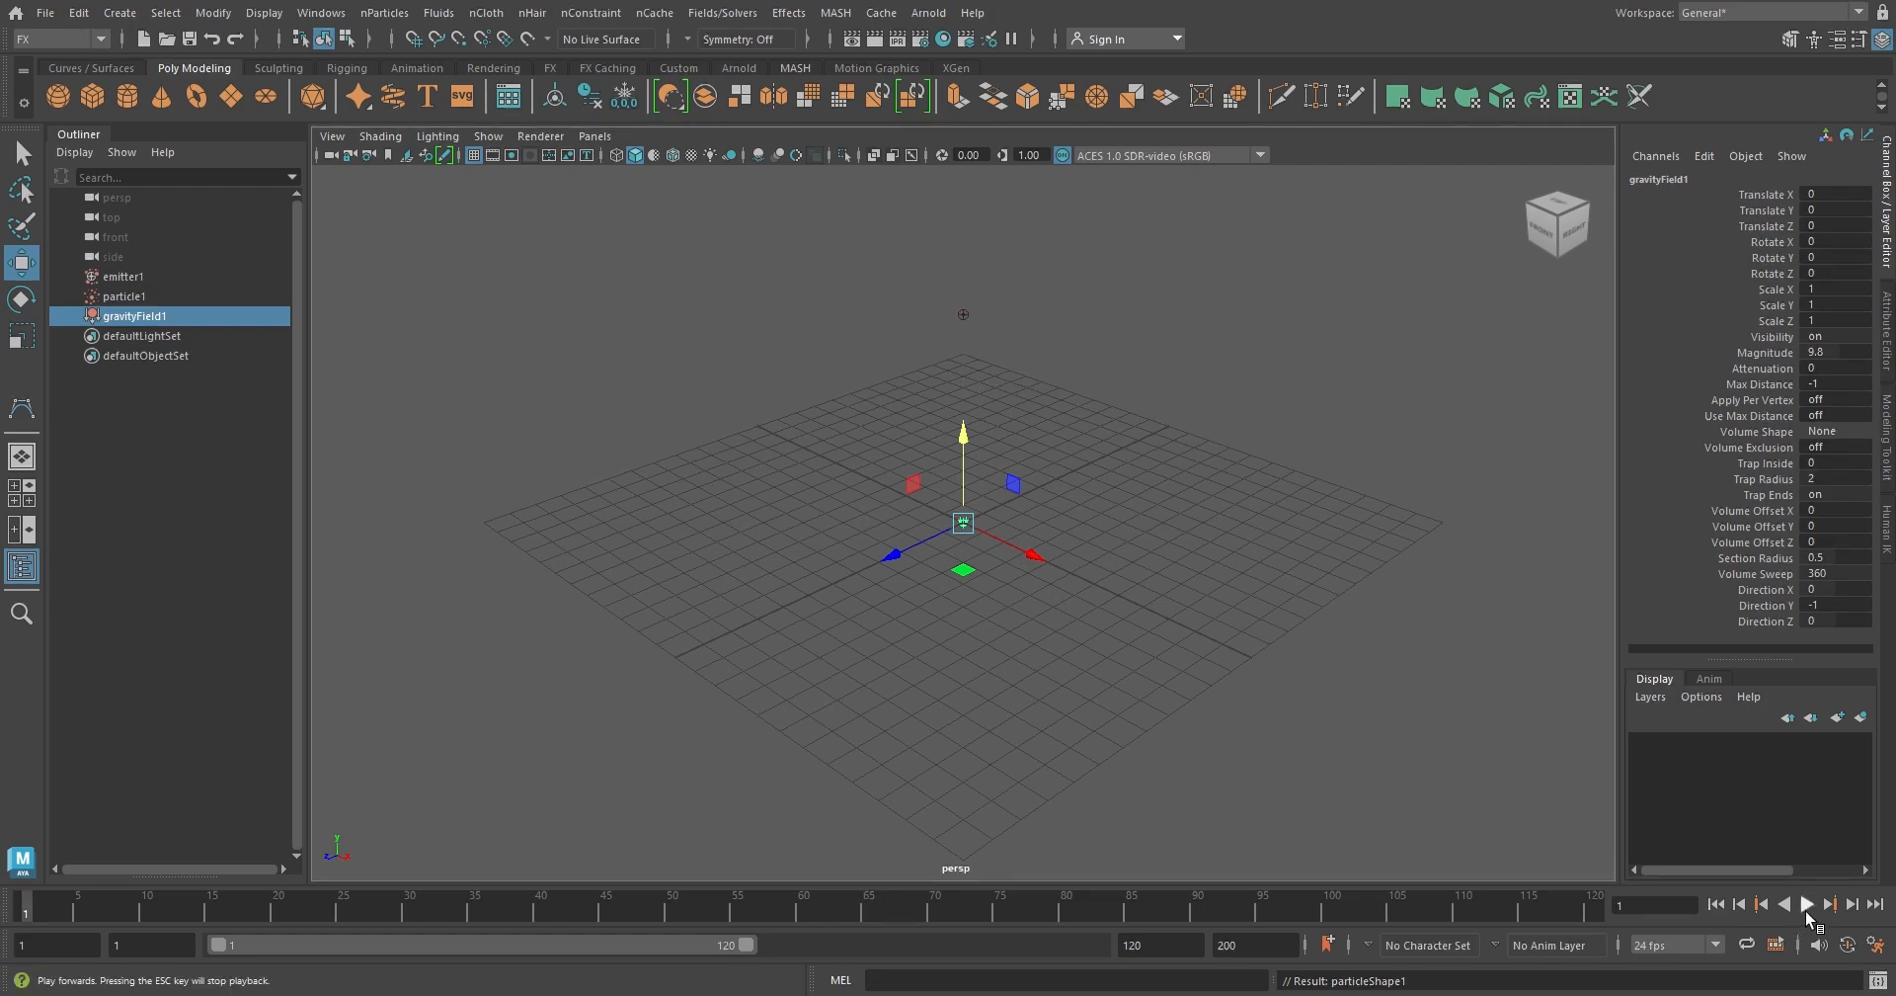
click(1807, 904)
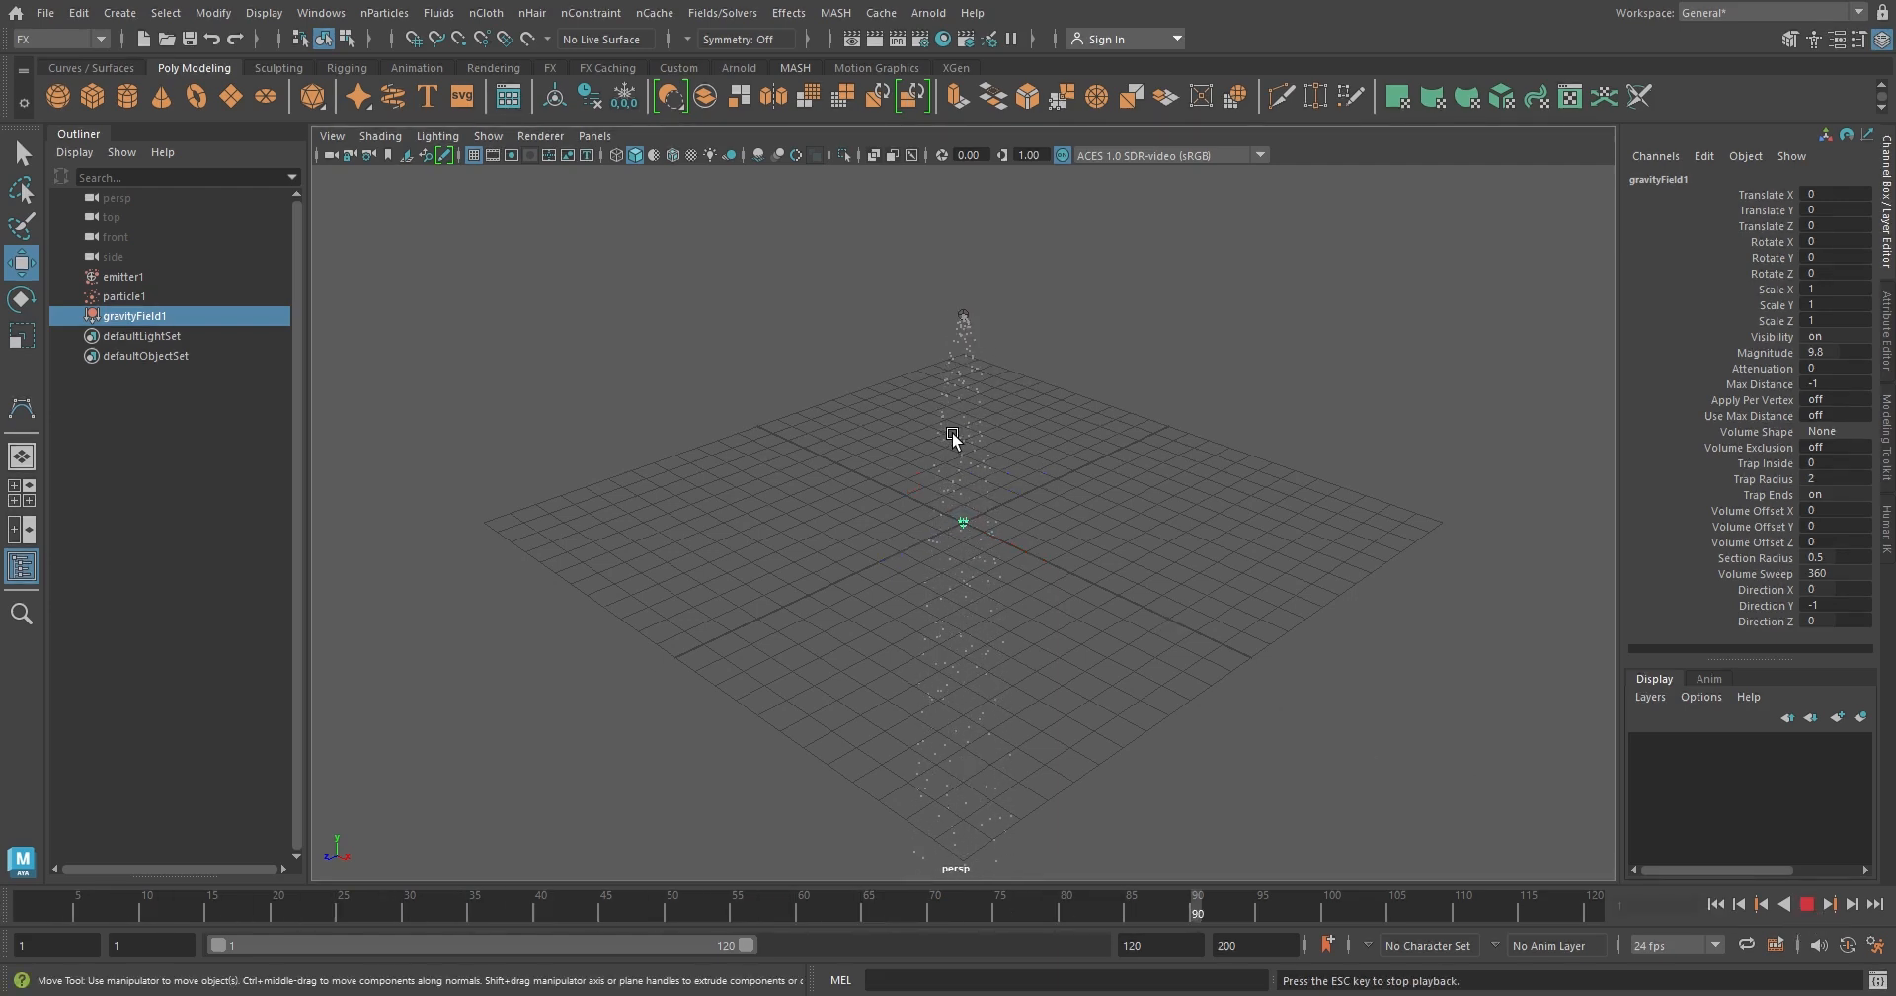
click(1804, 904)
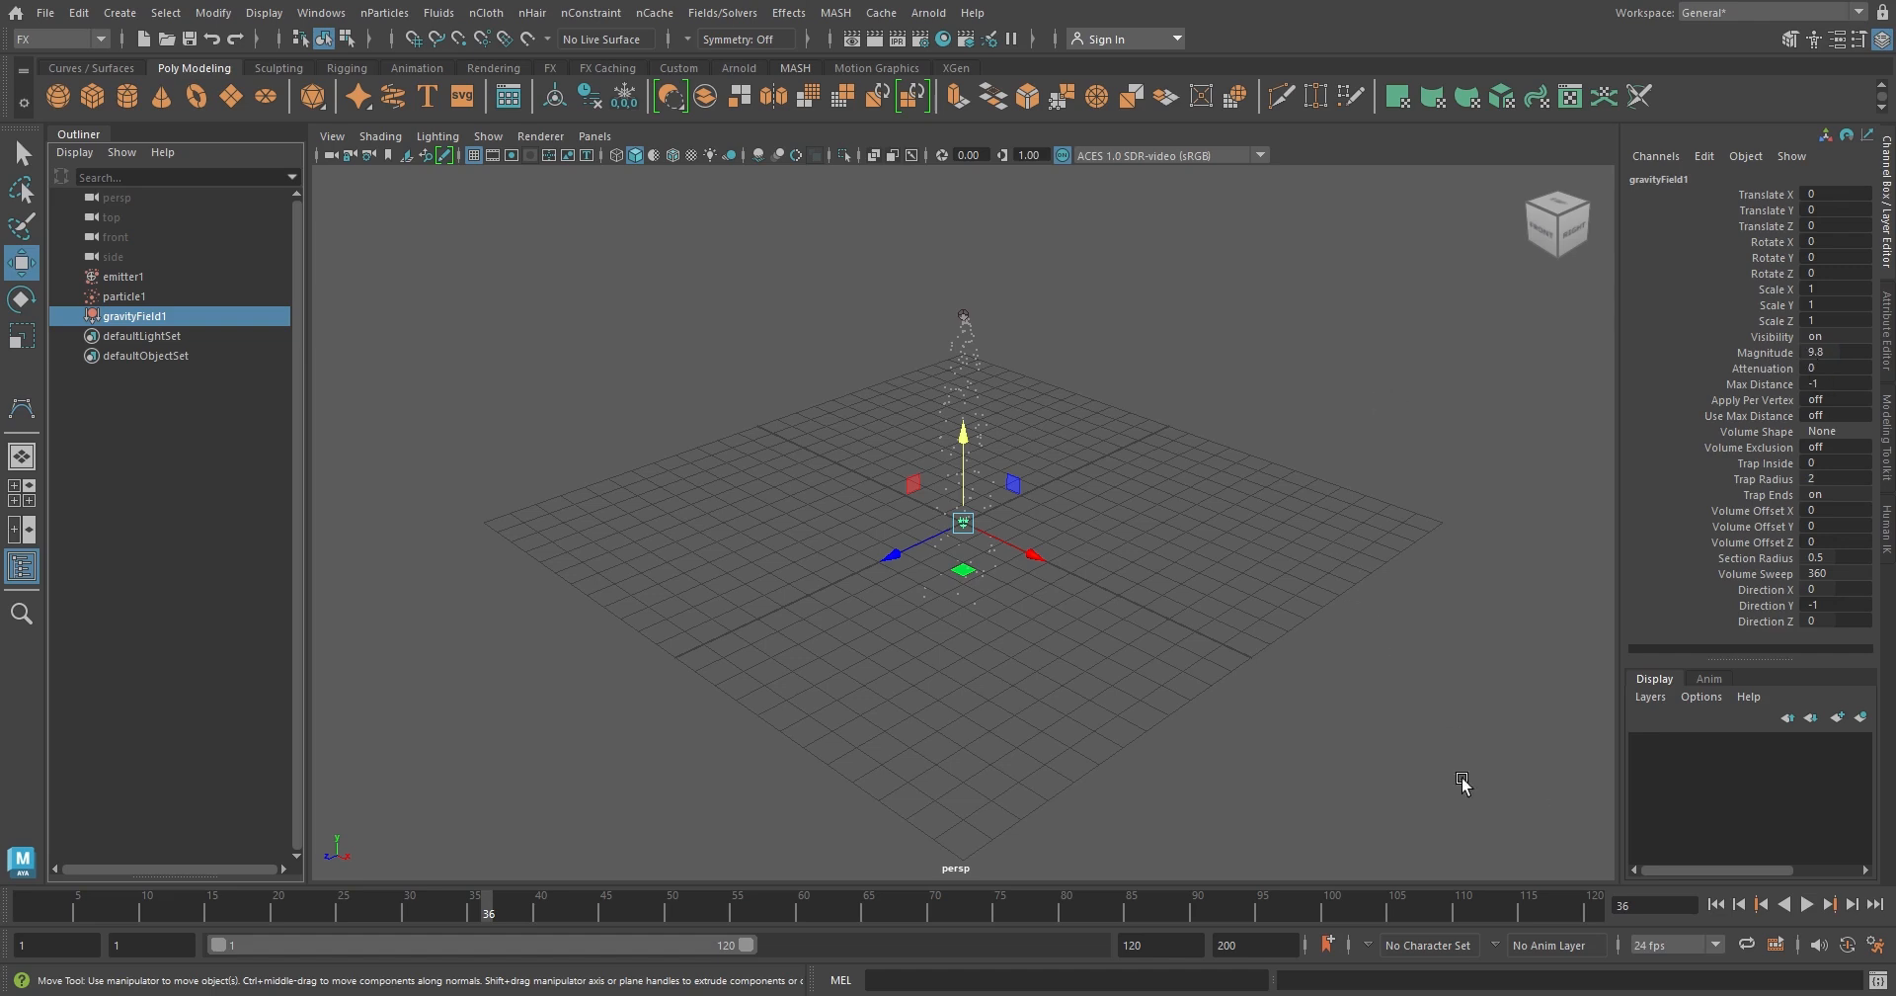
Delete the emitter, particle object and gravity field, and create a new legacy particle emitter with the default Omni options
shift+click(164, 275)
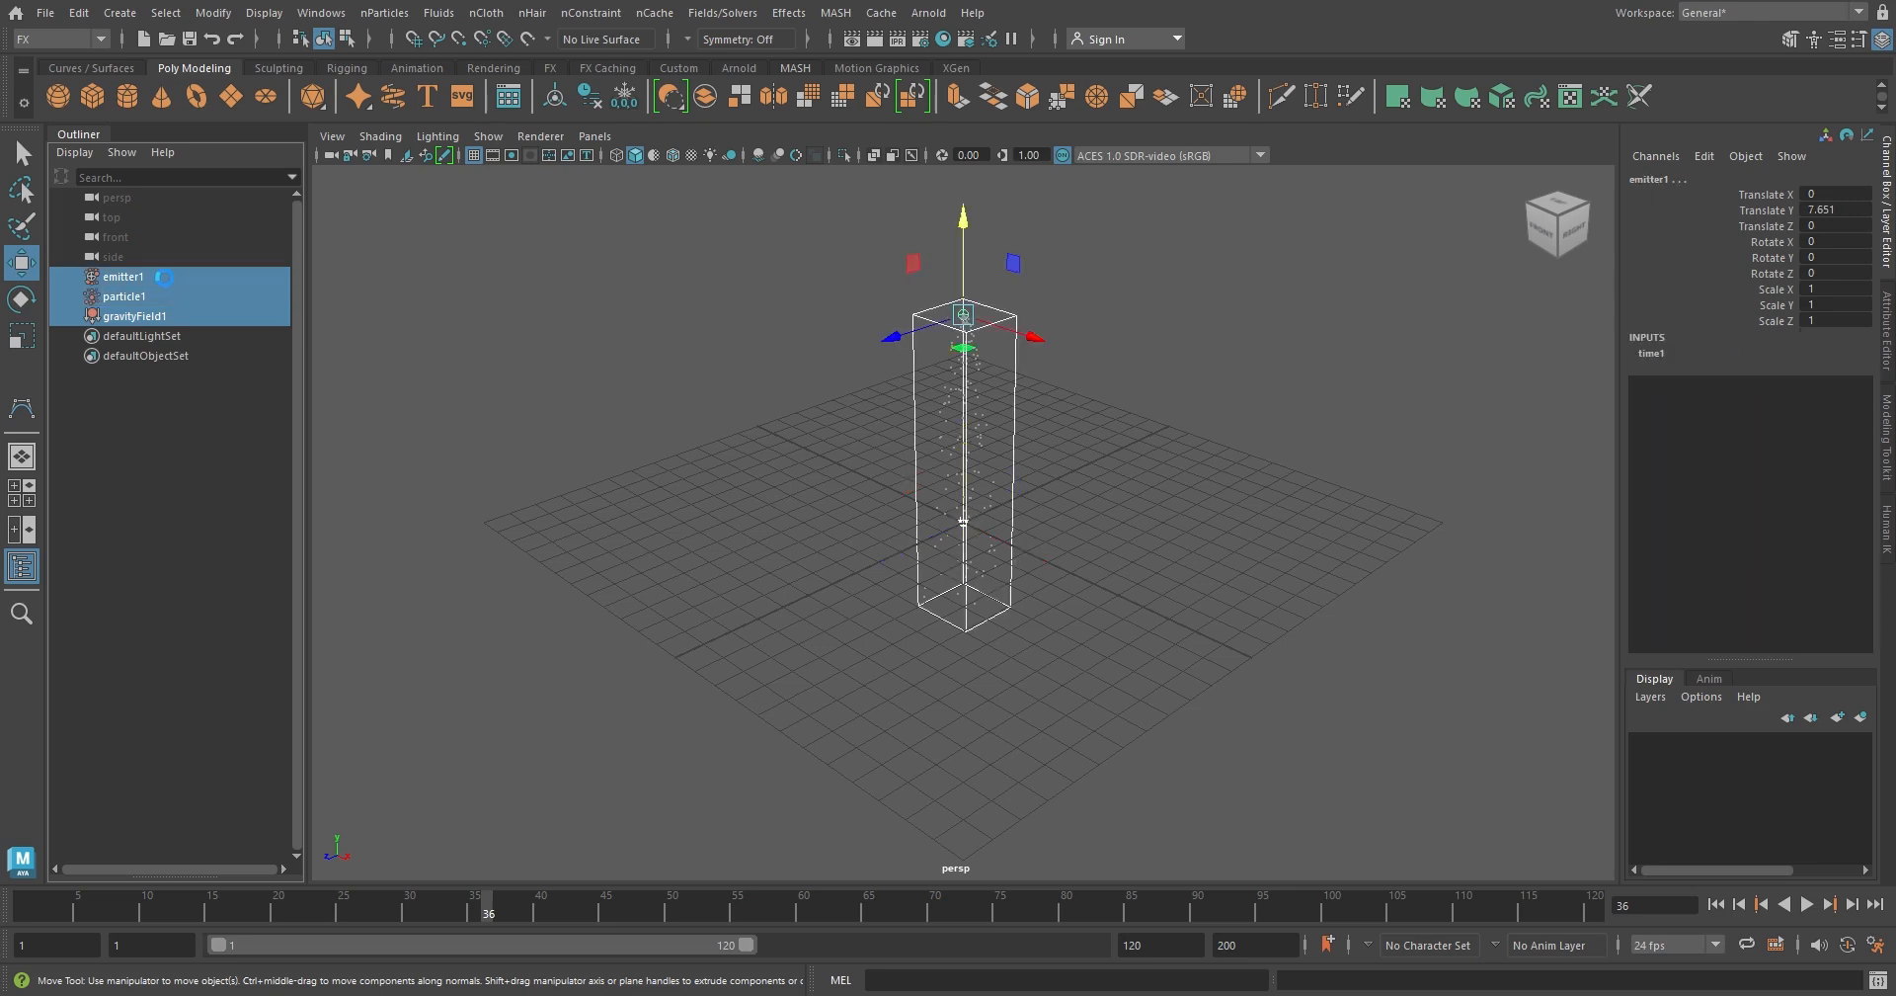
key(Delete)
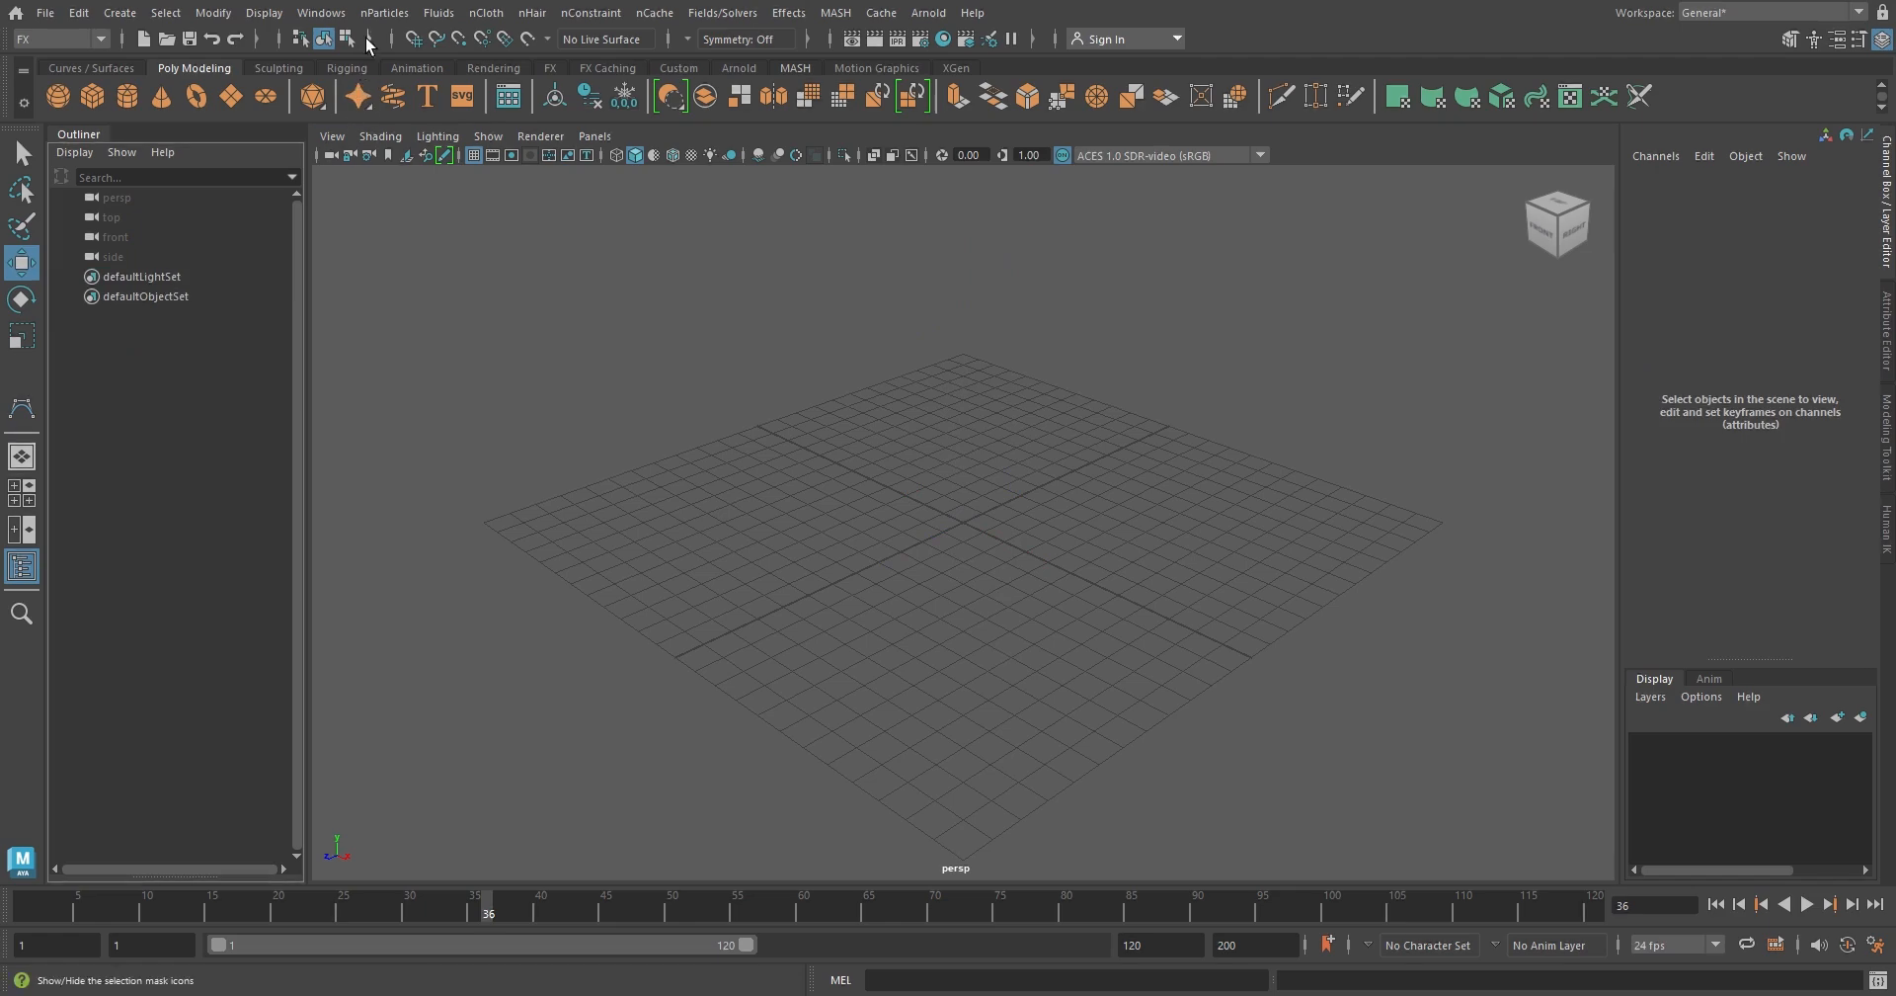
click(377, 14)
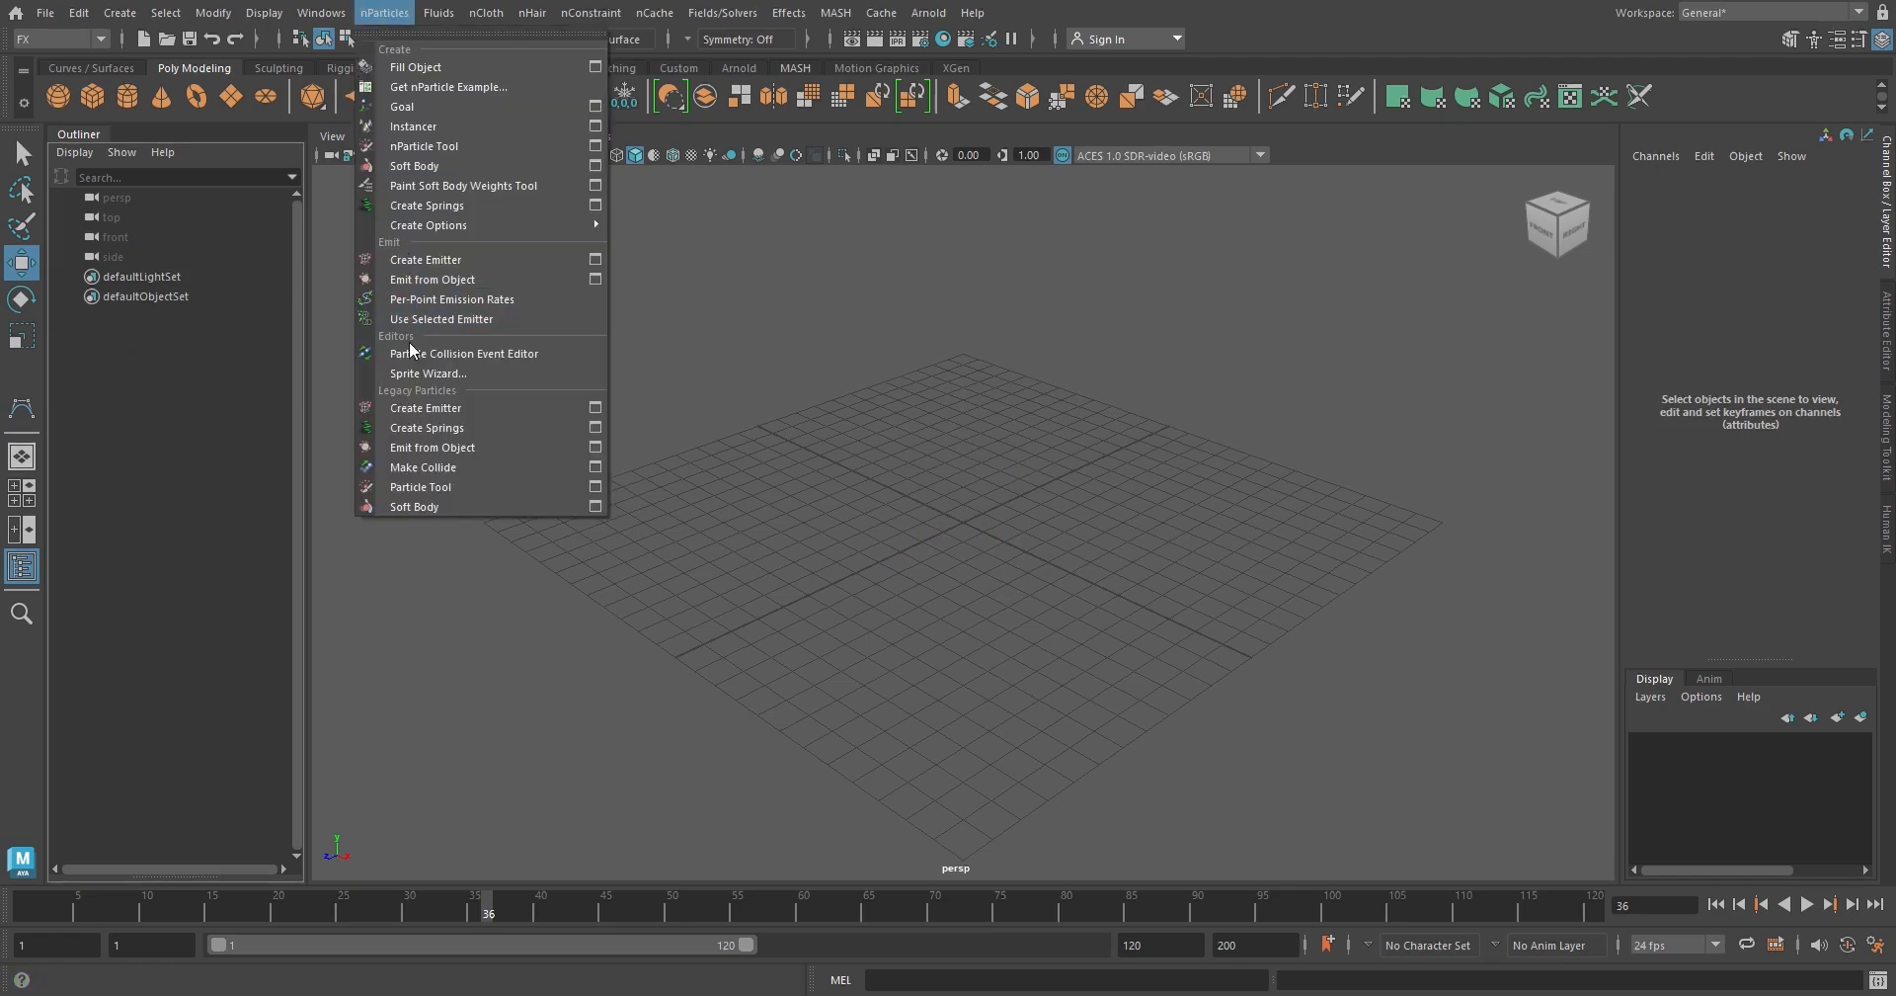
click(595, 406)
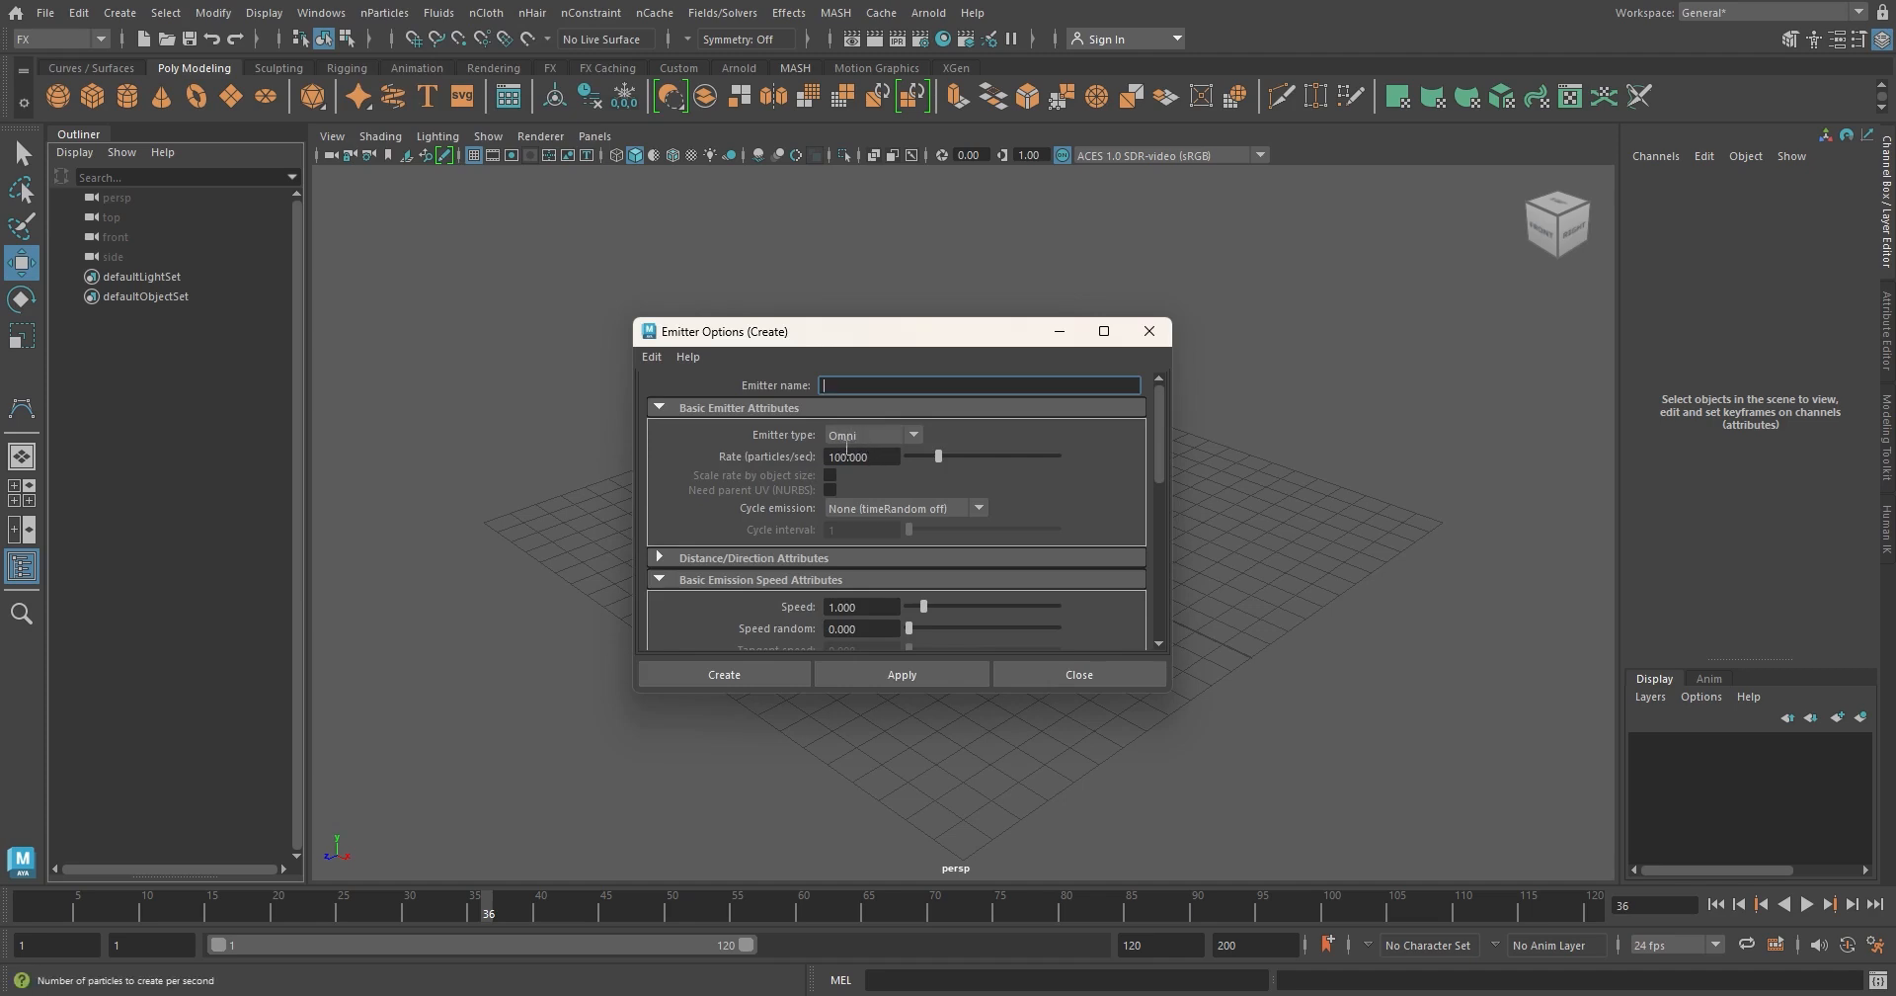
click(766, 680)
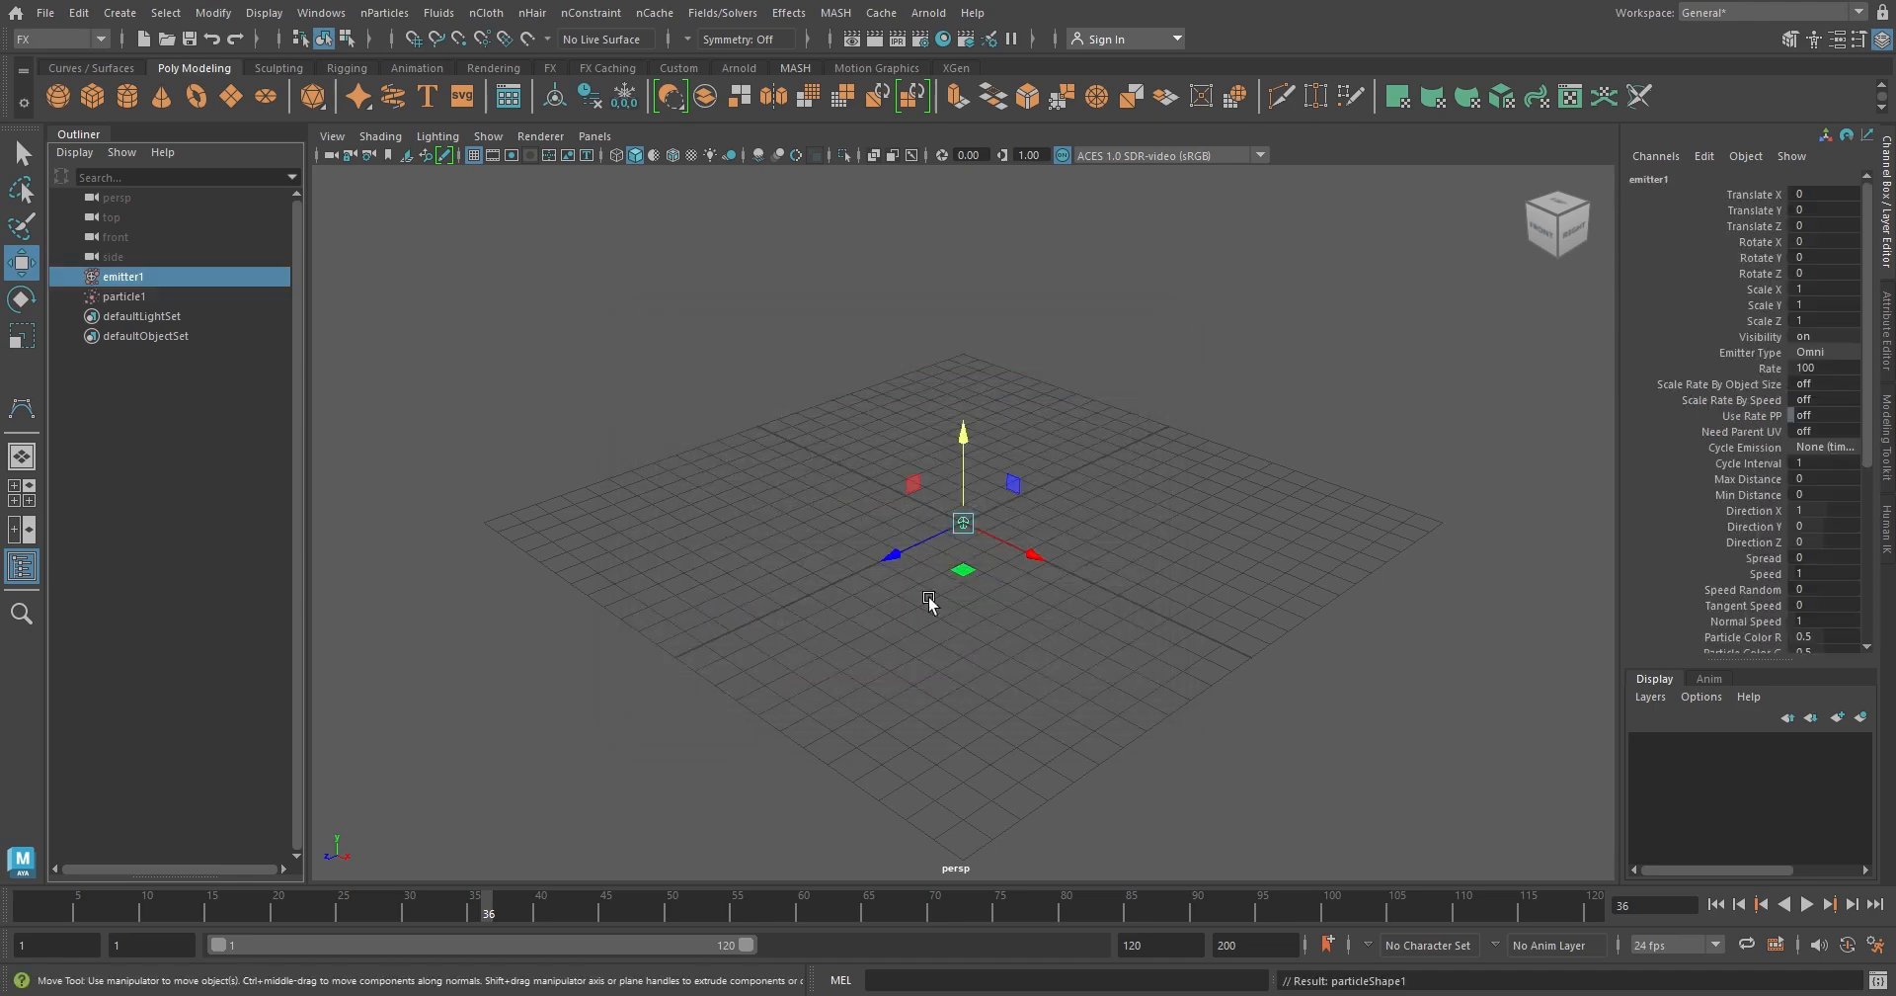
Raise the emitter to about 8.27 units above the grid and play the simulation briefly
drag(965, 466, 963, 222)
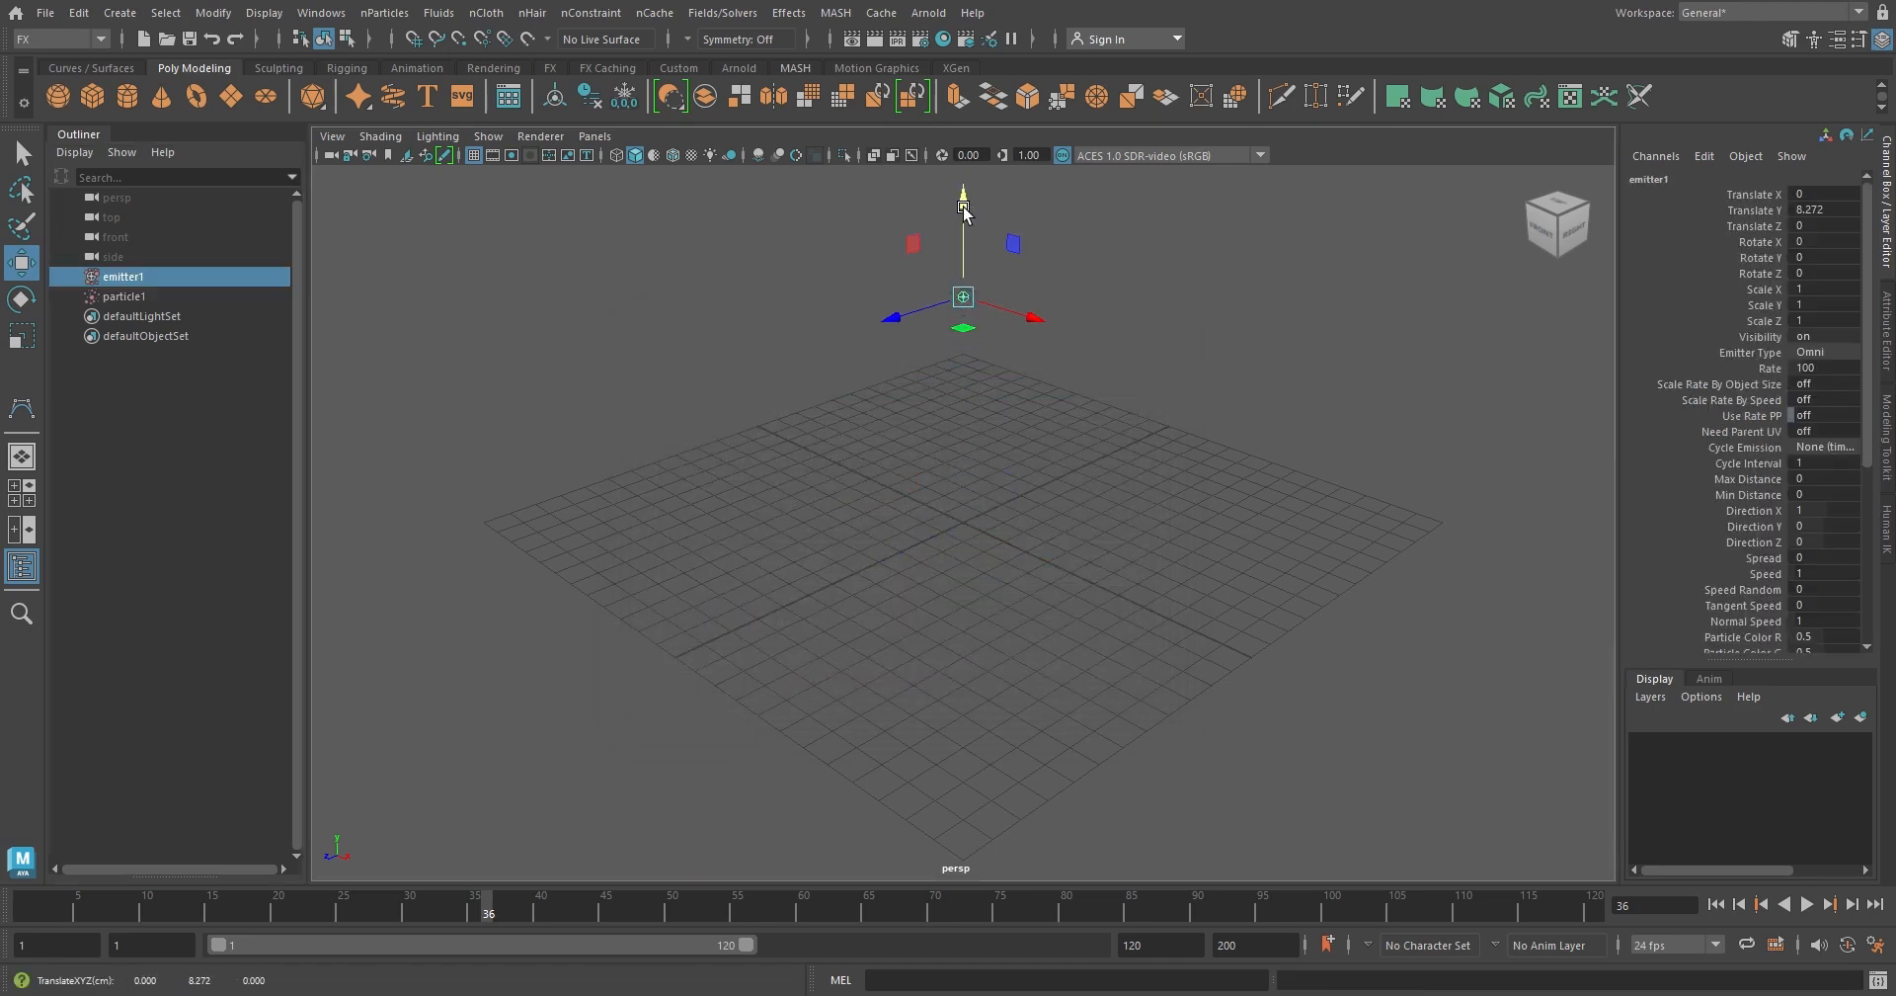
alt+drag(1156, 476, 1154, 581)
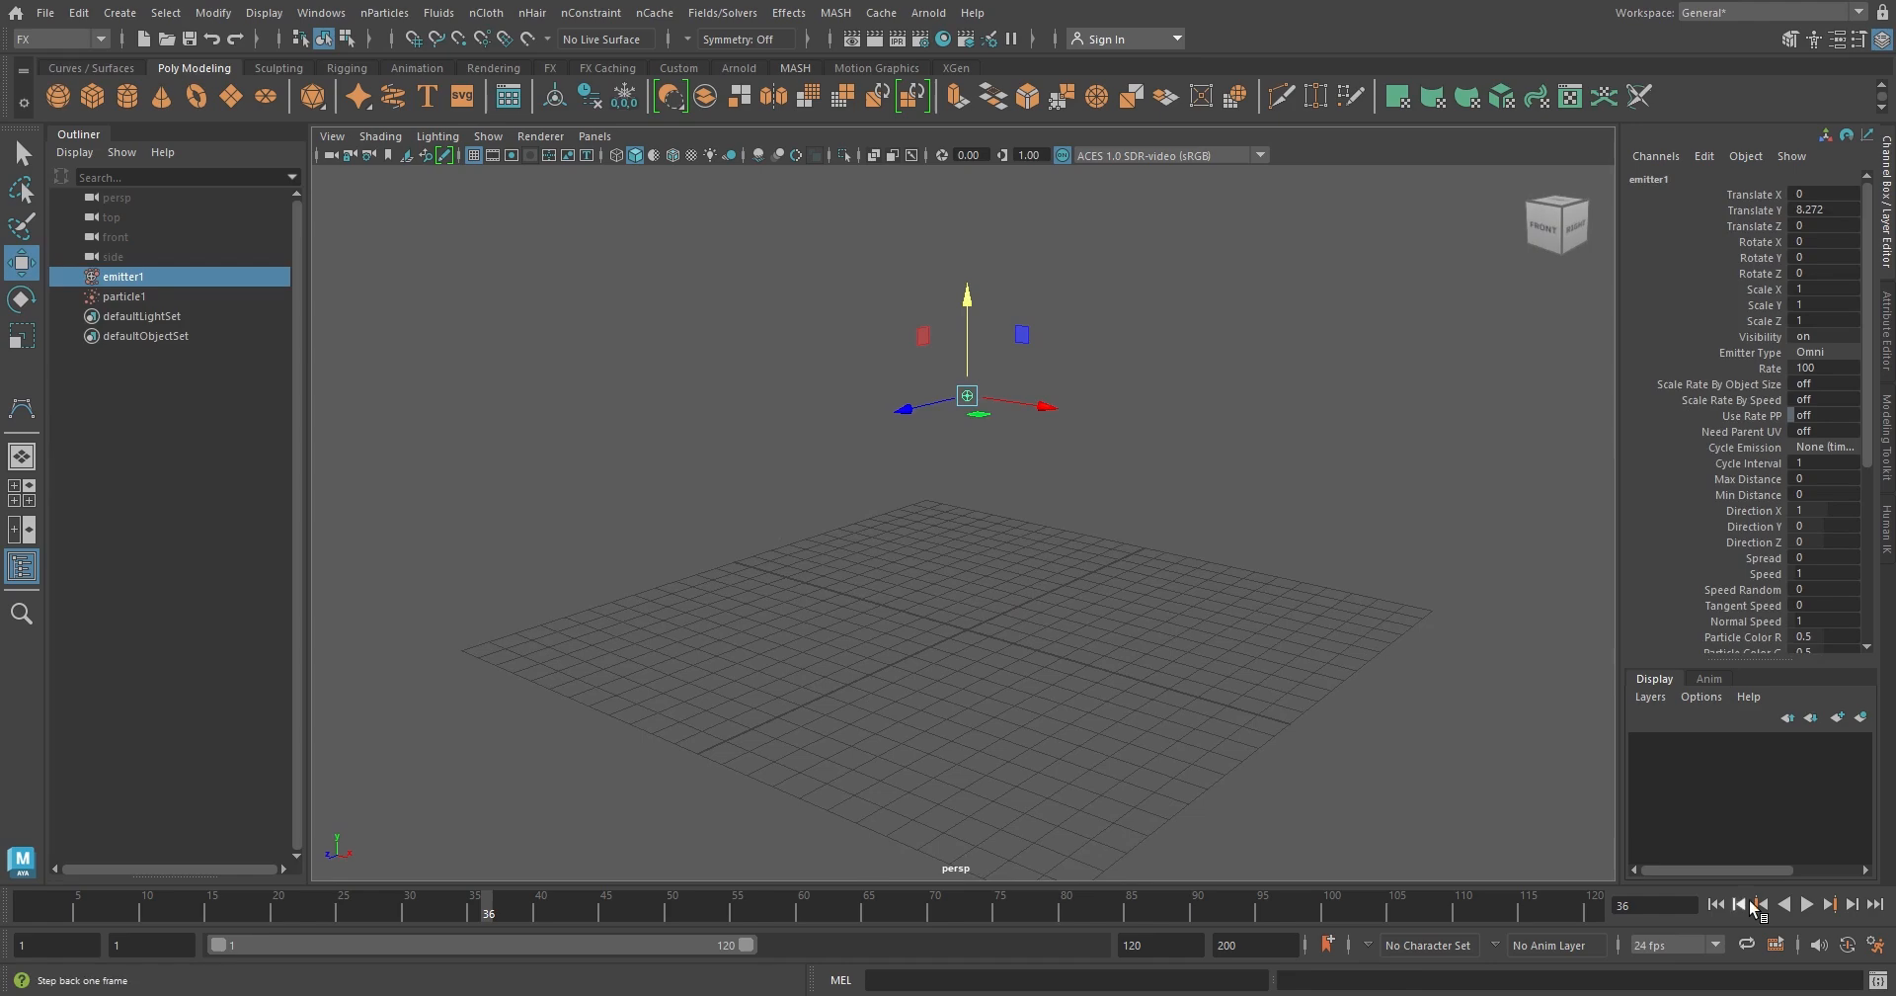
click(1806, 904)
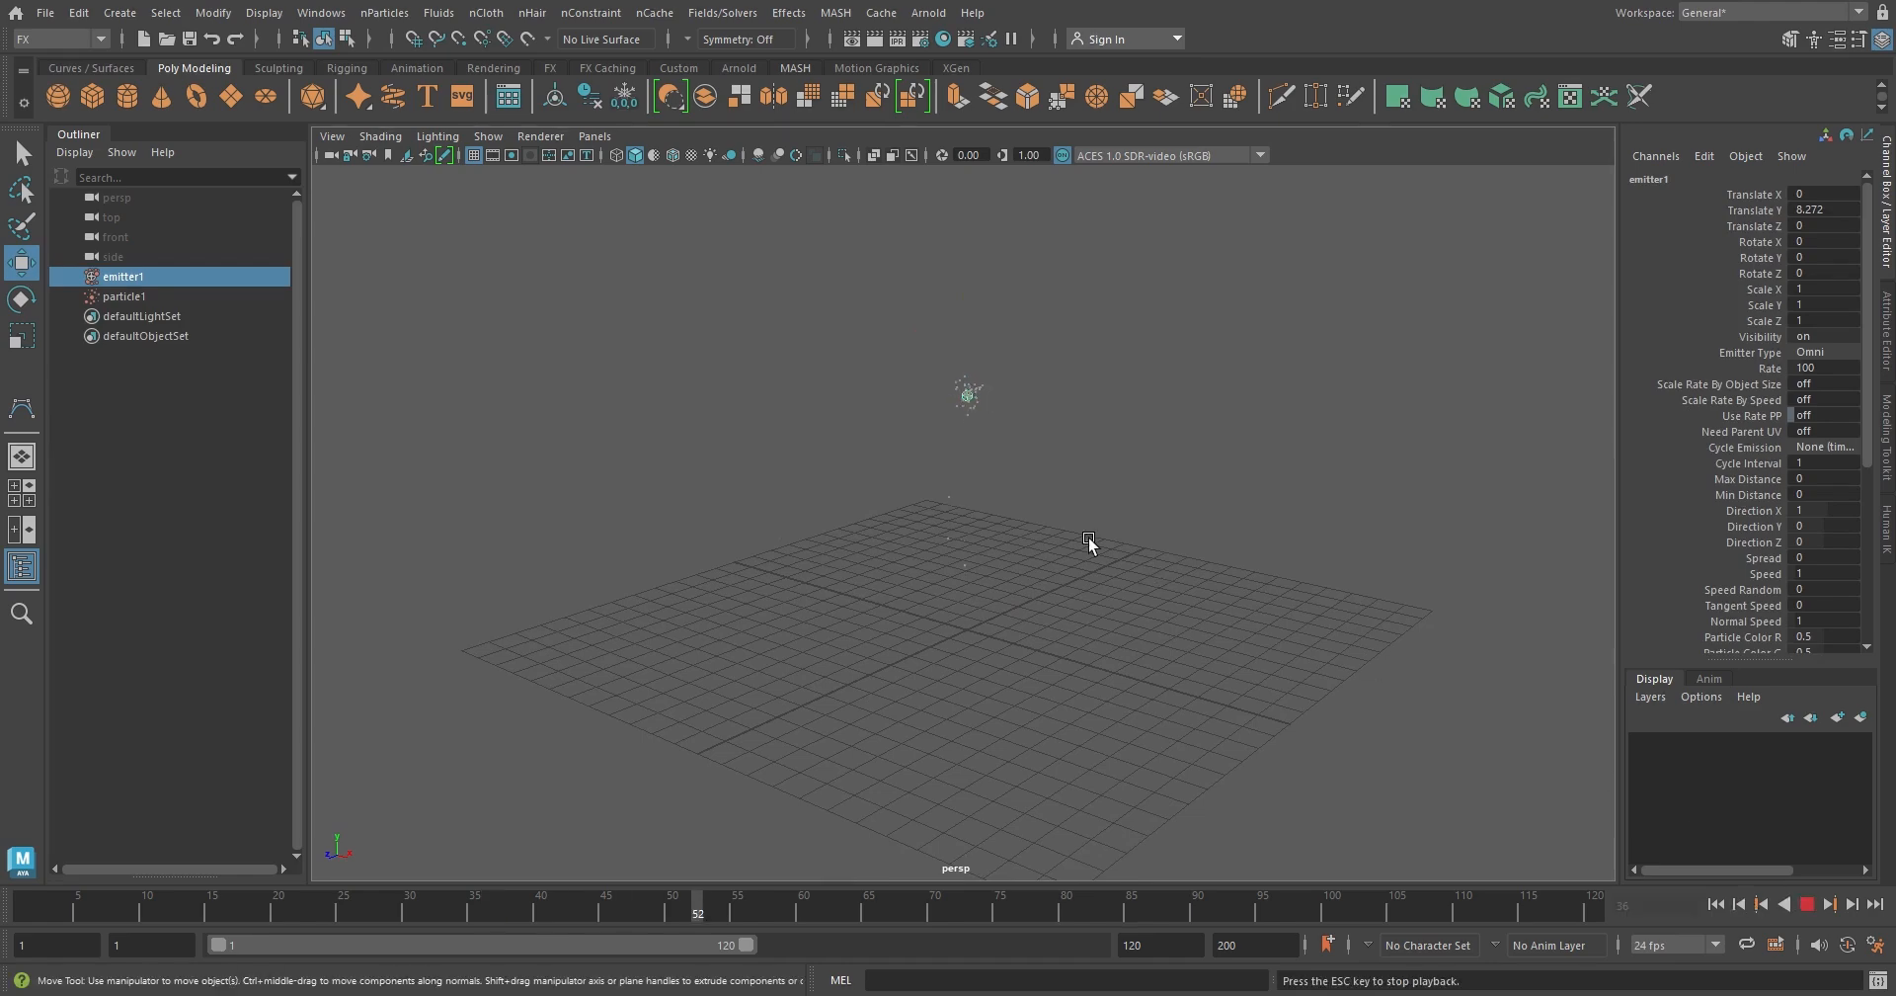
mouse_move(1084, 525)
alt+mouse_down()
mouse_move(1128, 578)
mouse_move(1313, 601)
mouse_move(1113, 529)
alt+mouse_up()
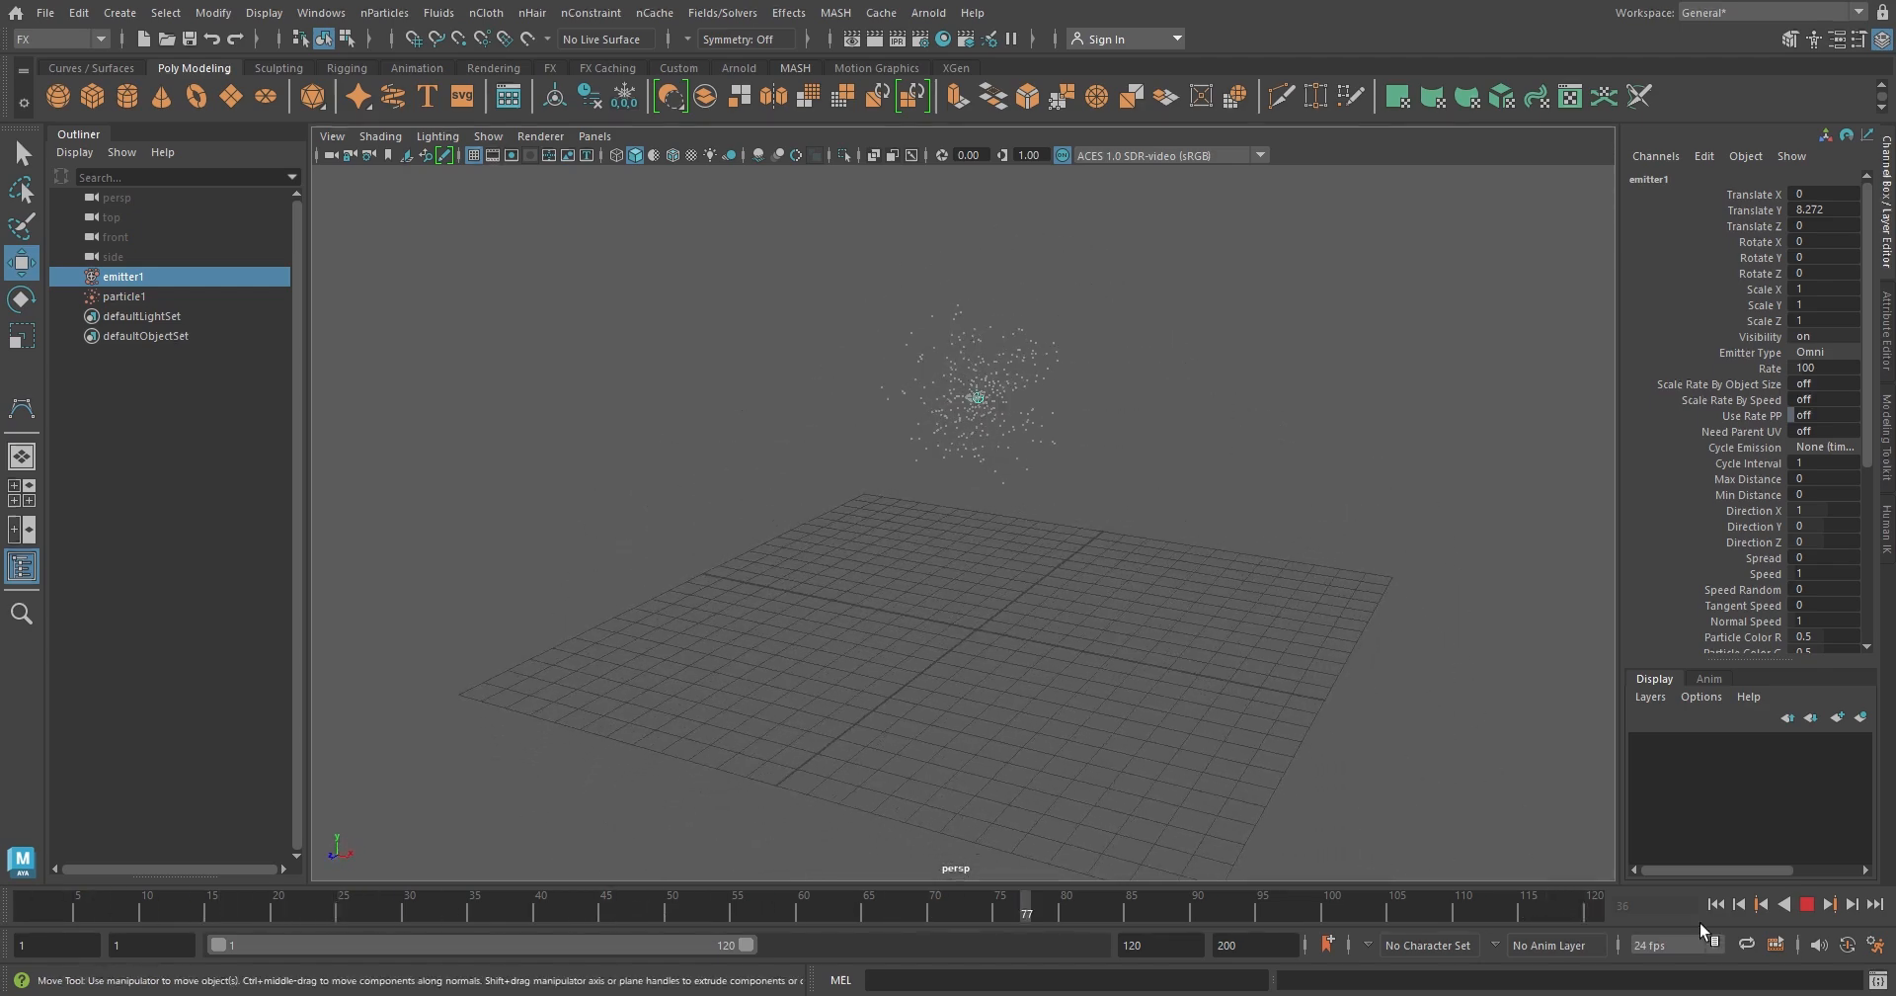
click(1806, 904)
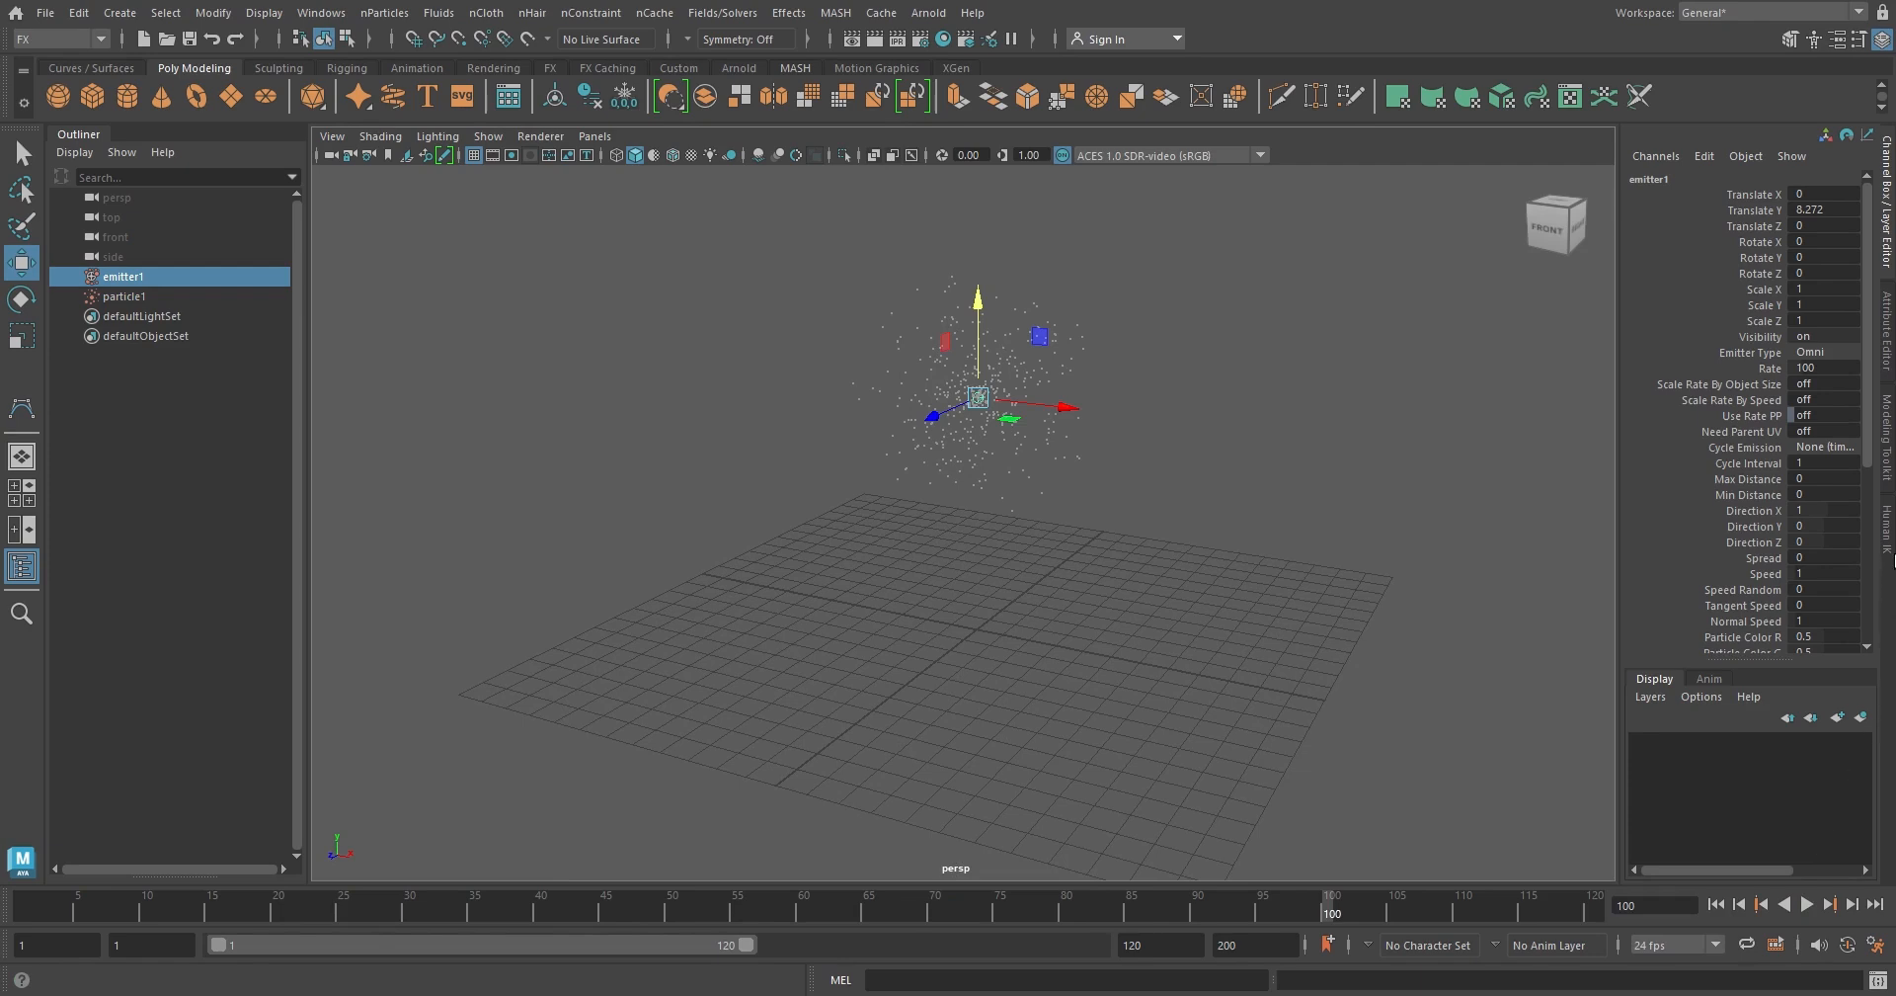
Set the emitter's Rate to 200 and replay the simulation from the first frame
mouse_move(1866, 447)
mouse_down()
mouse_move(1867, 606)
mouse_move(1888, 427)
mouse_up()
double_click(1835, 367)
click(1715, 903)
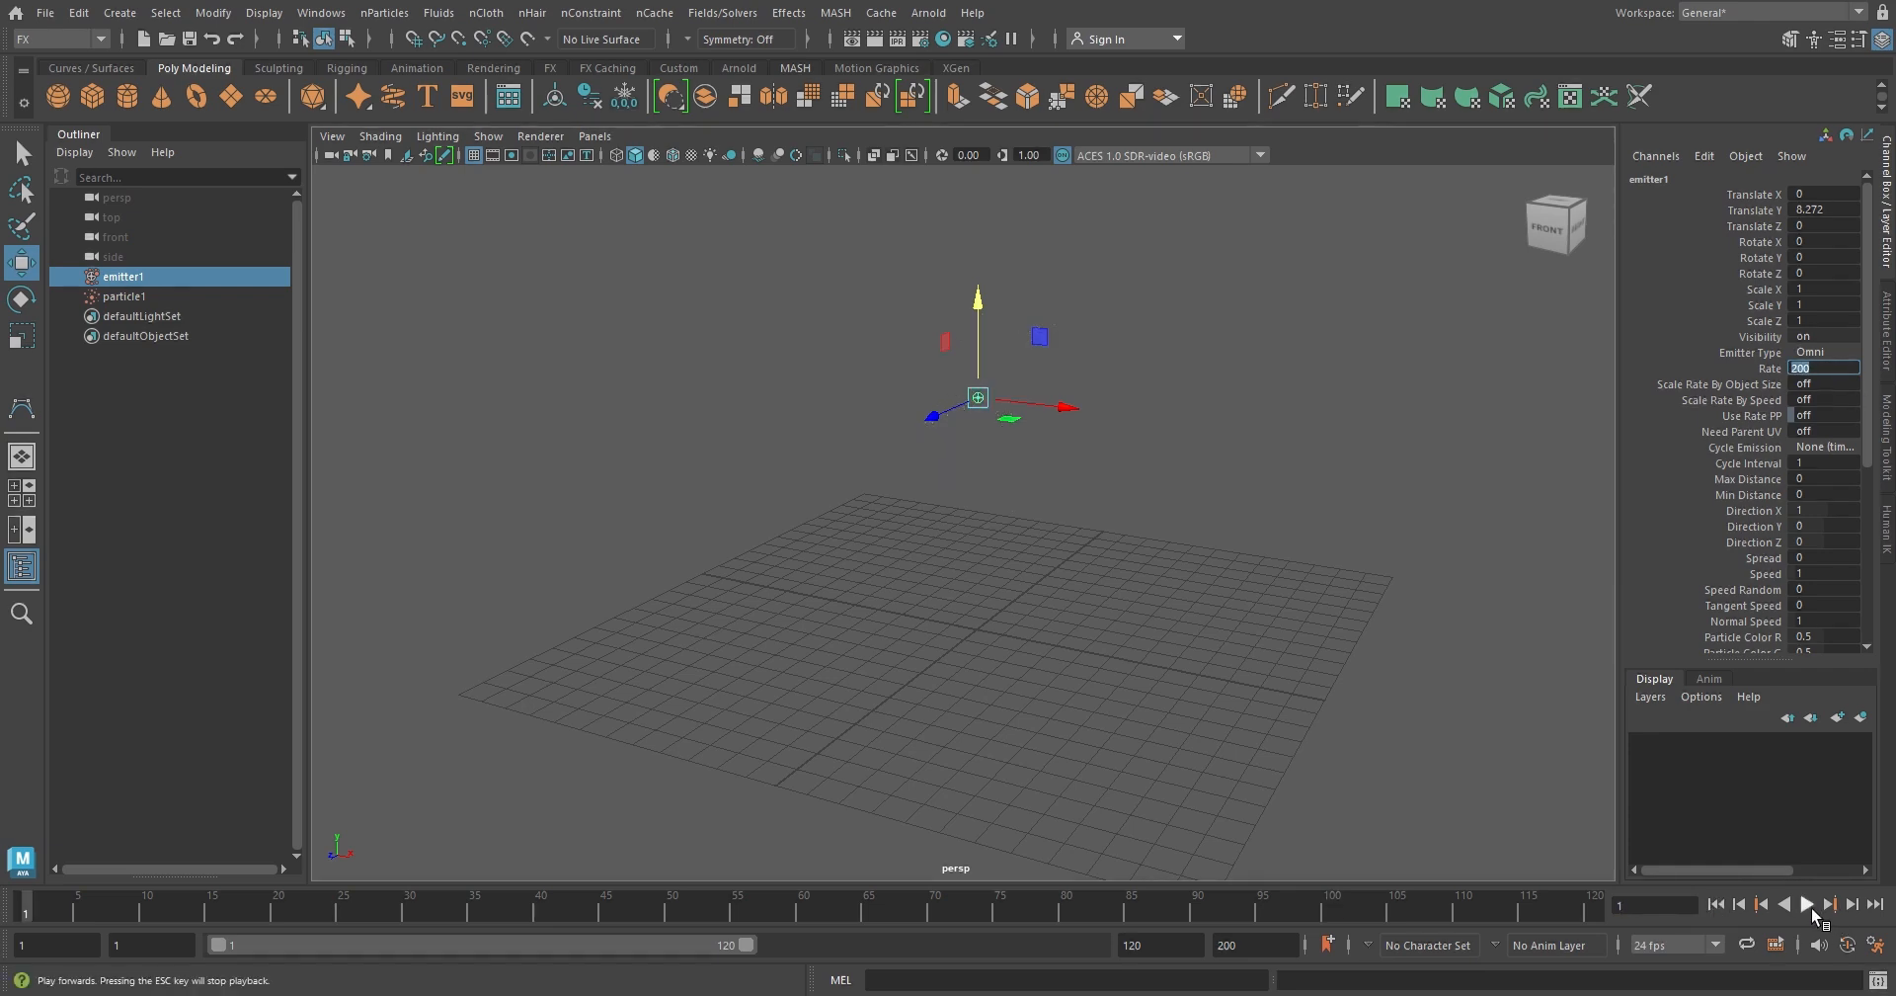
click(1808, 902)
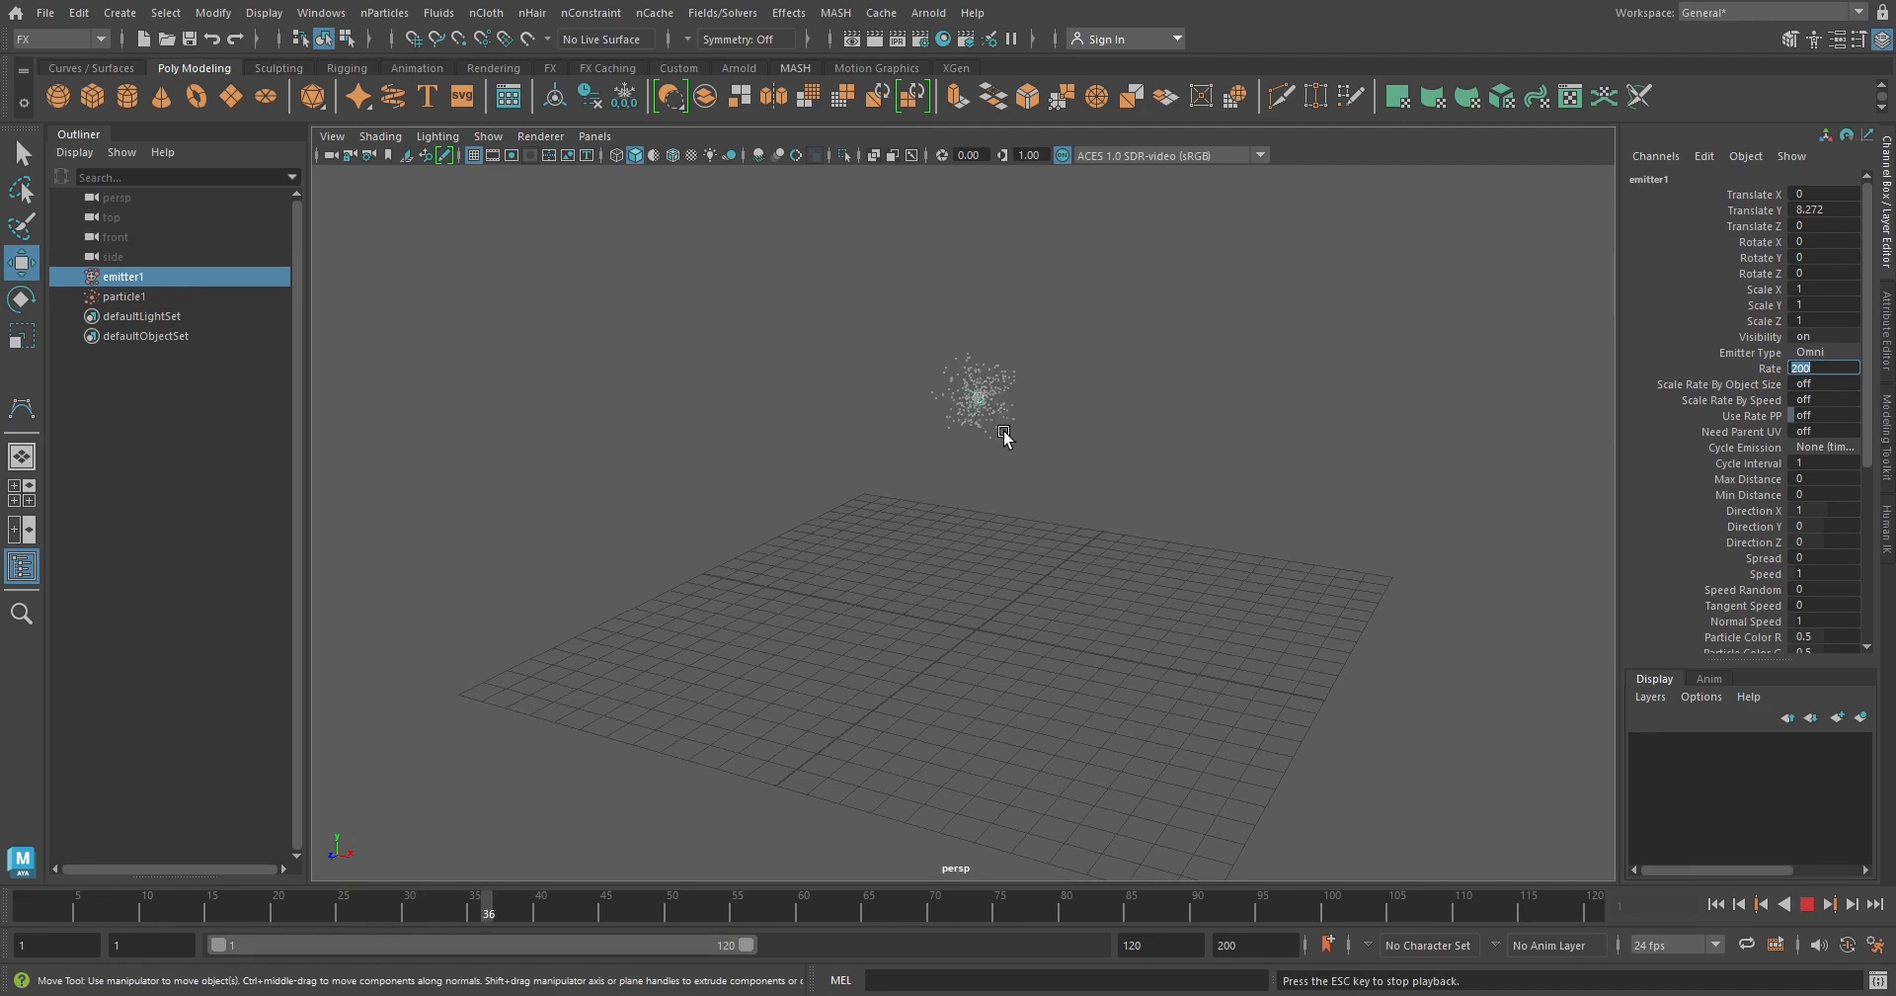
Set the emitter's Rate to 500 during playback, then stop the simulation and return to the first frame
text(500)
key(Return)
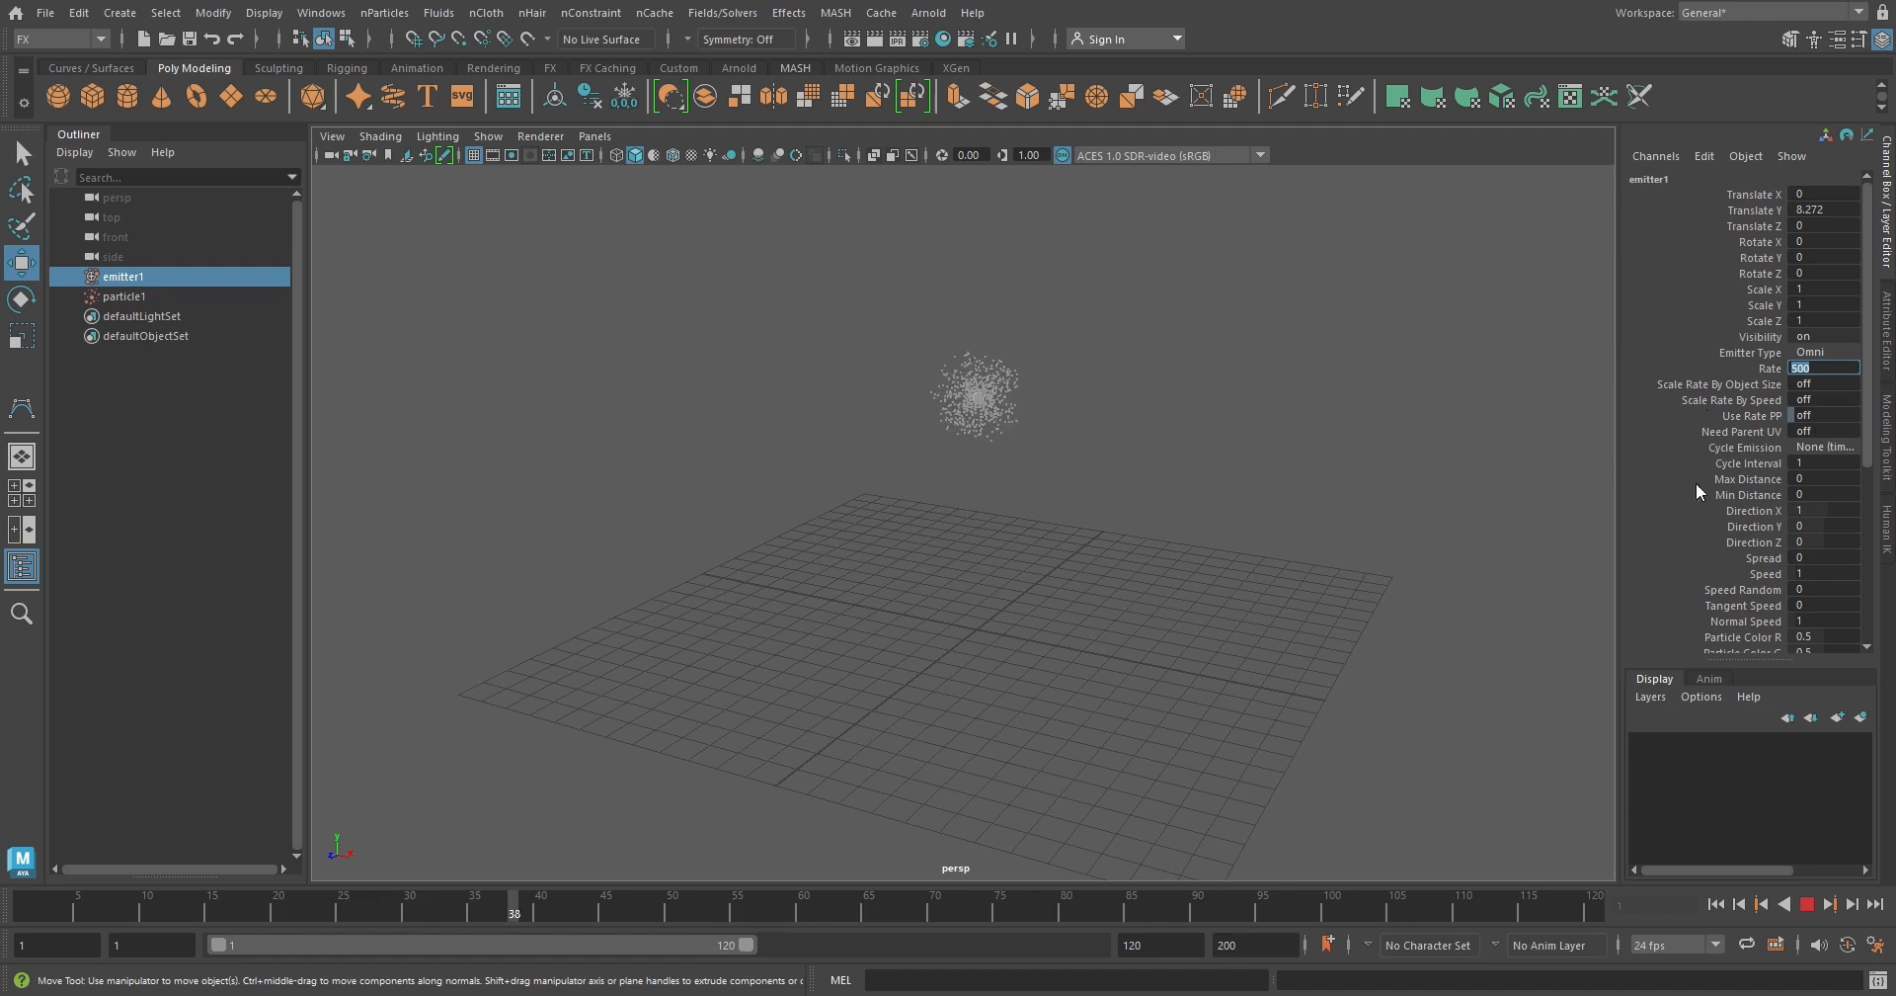
click(1807, 903)
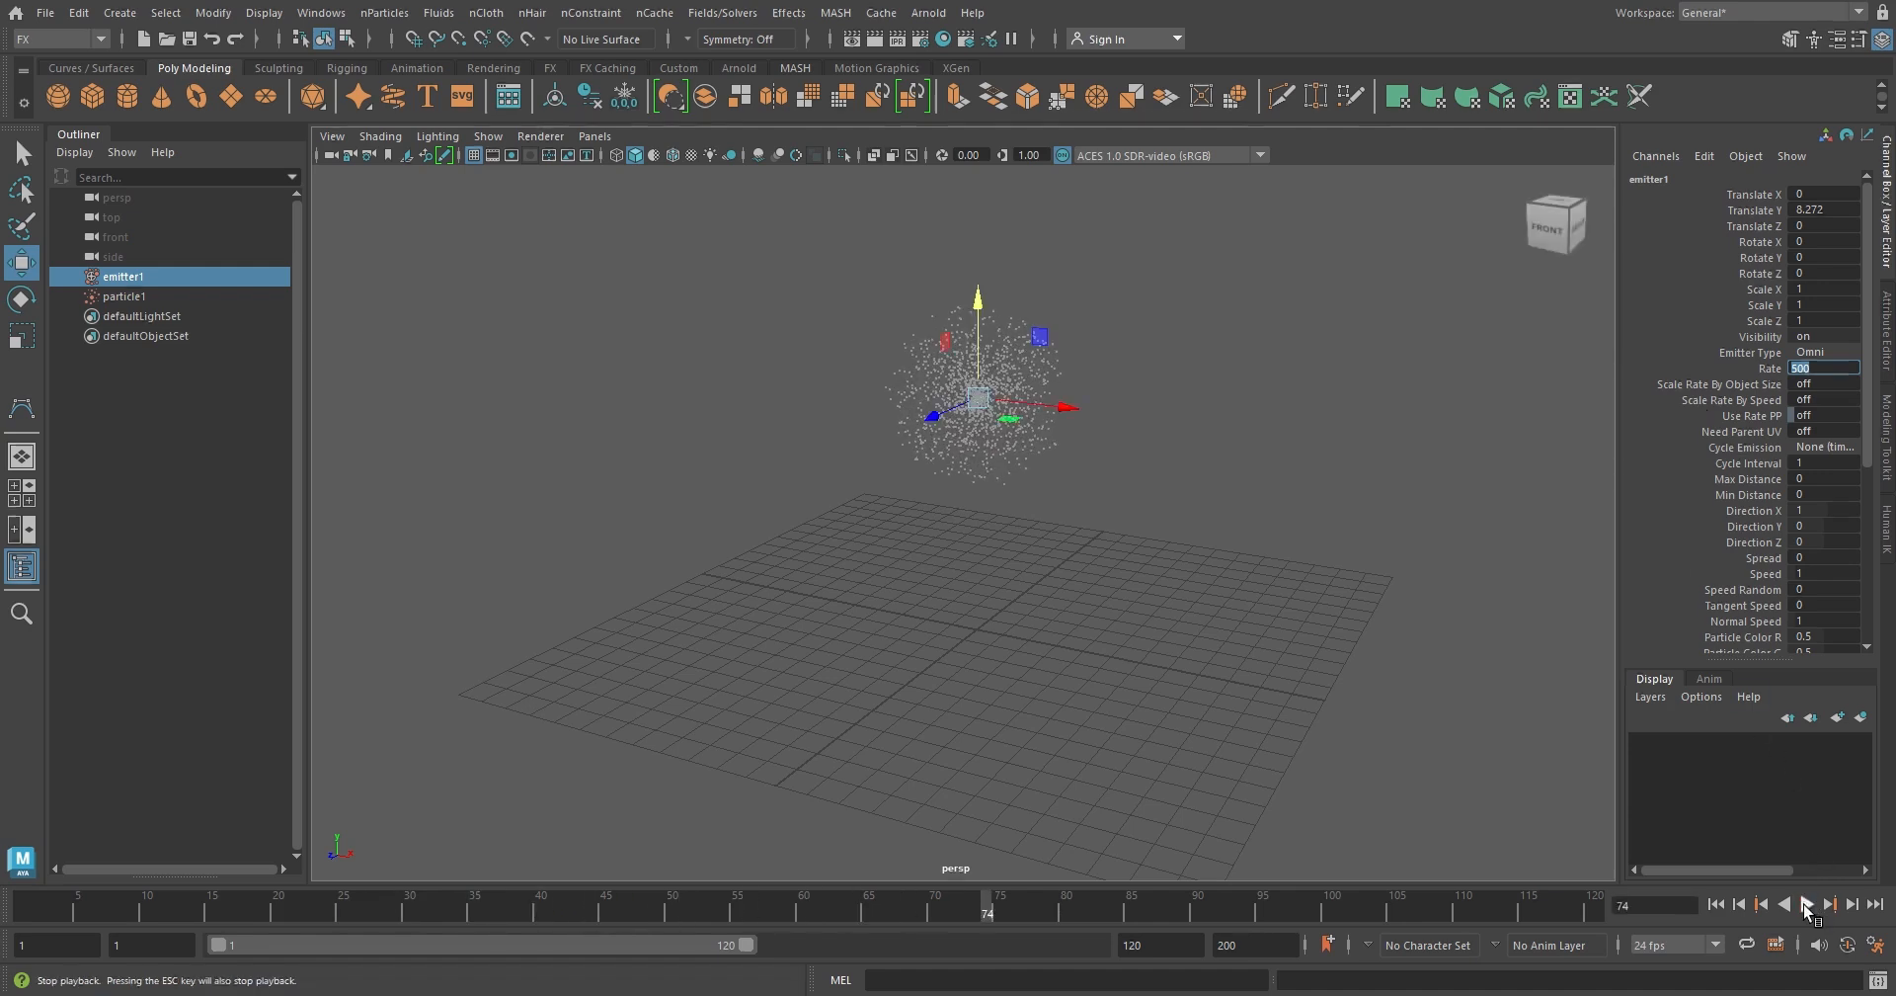
click(1717, 903)
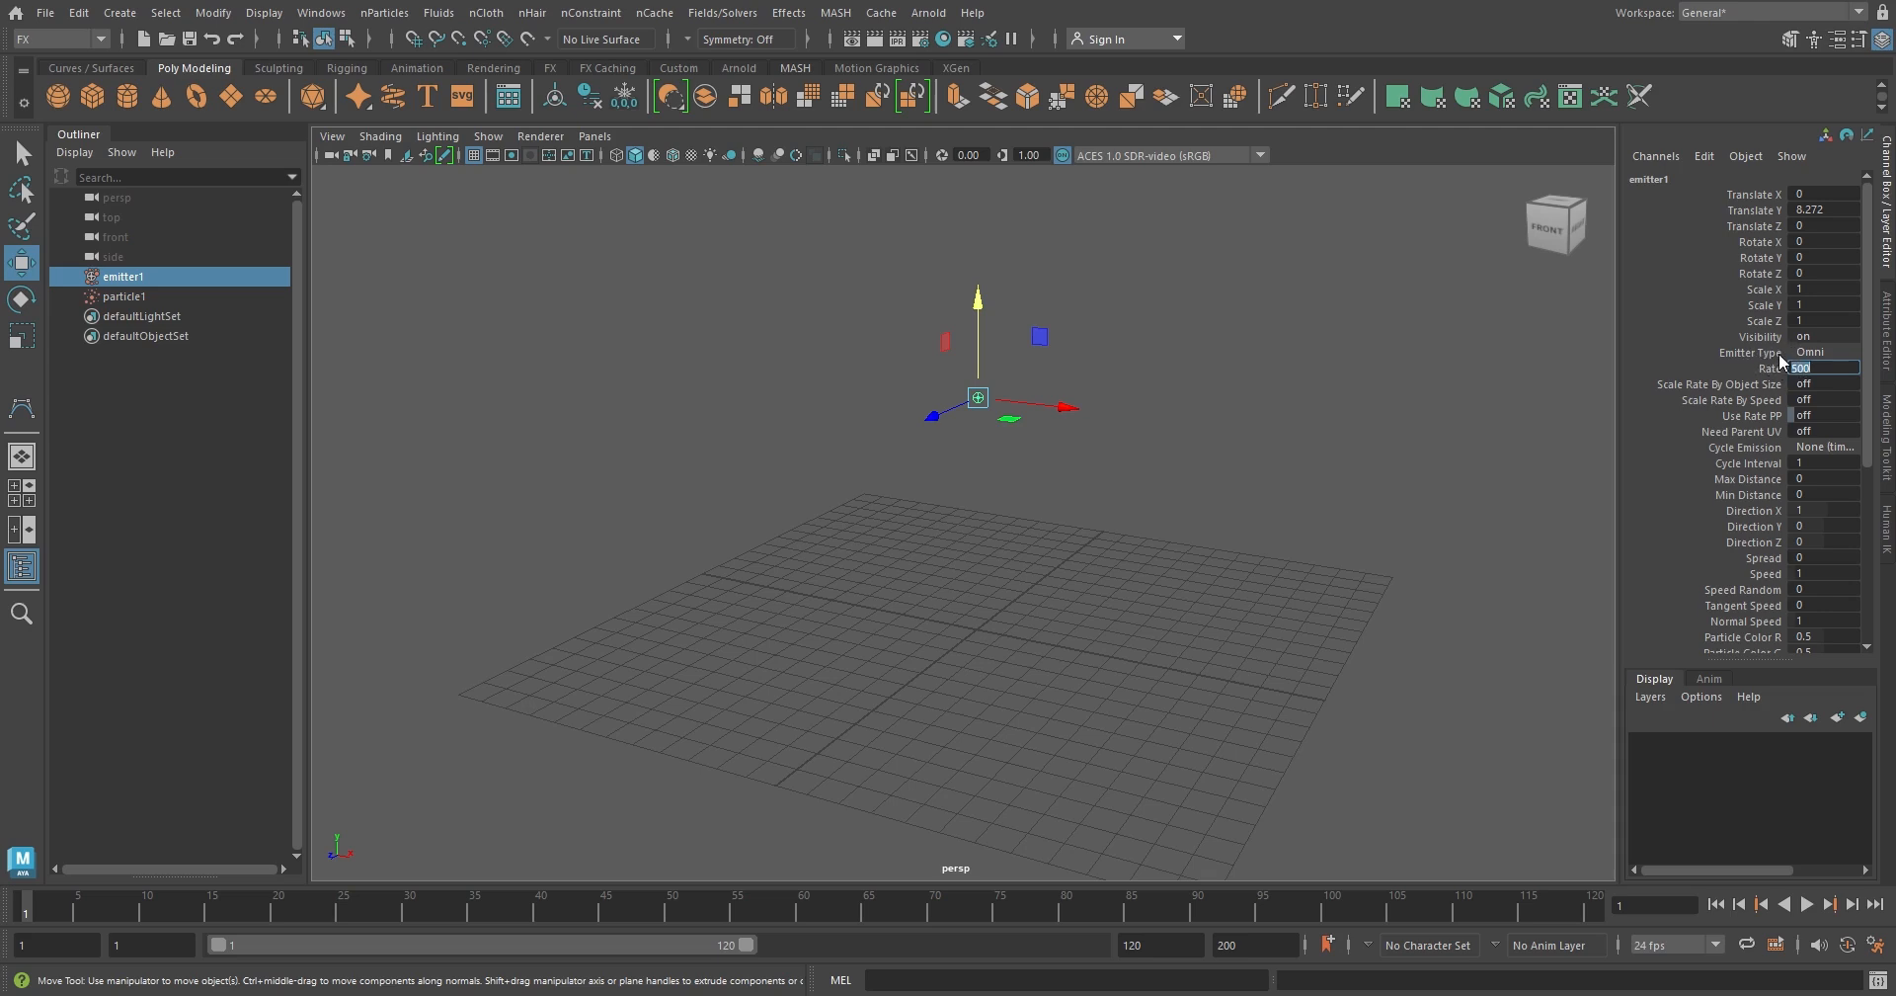
Try to change the existing emitter's type from Omni to Volume, and clear the selection
click(1851, 352)
click(1852, 352)
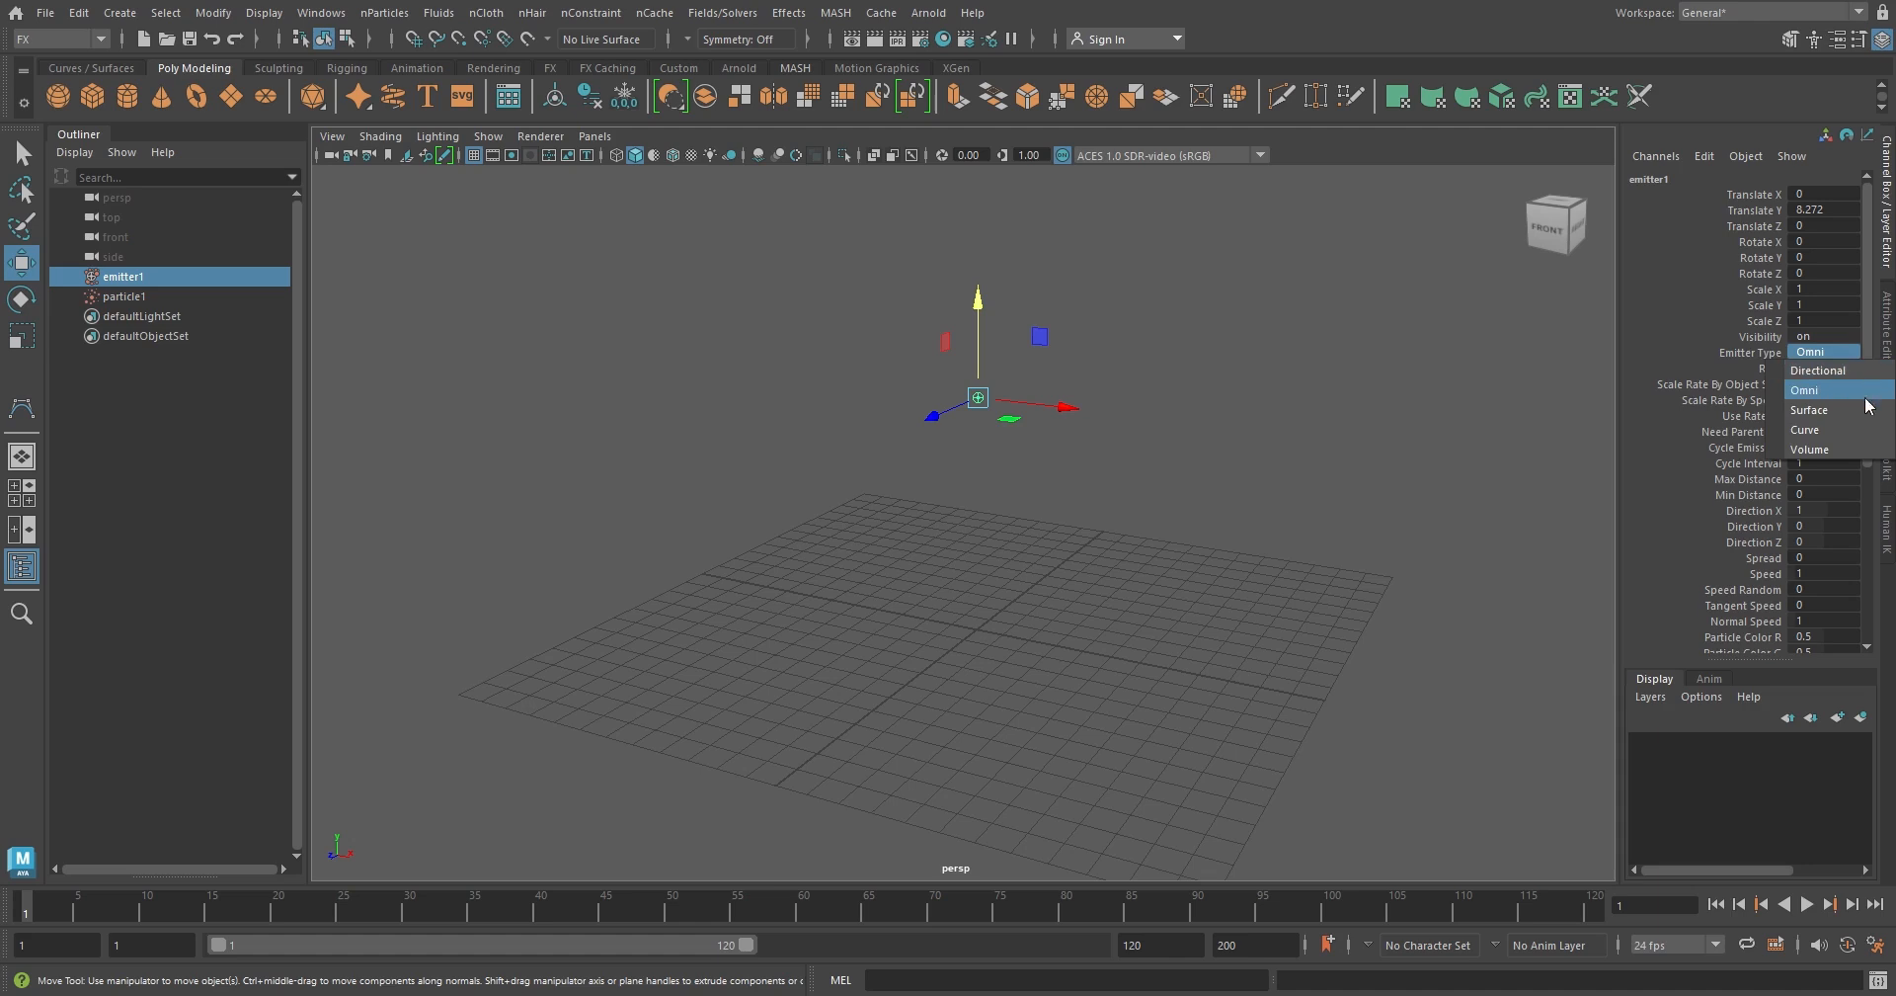
click(1825, 452)
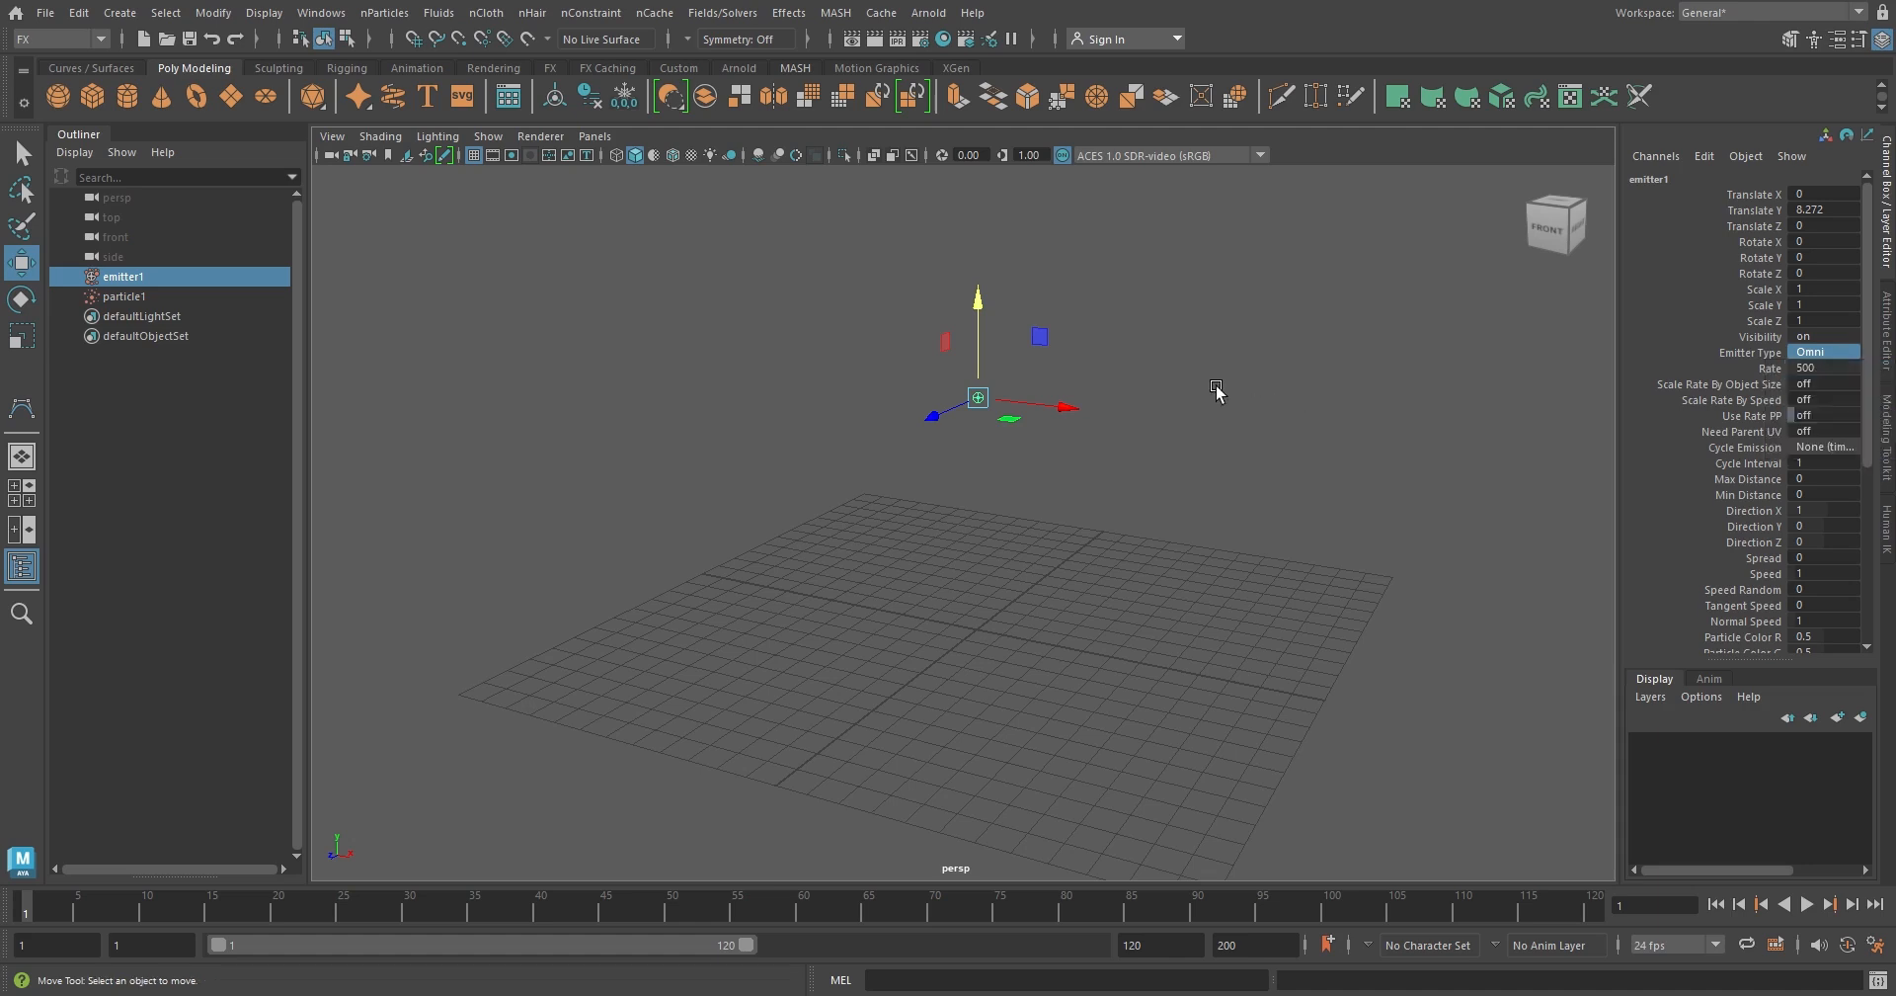
click(1203, 394)
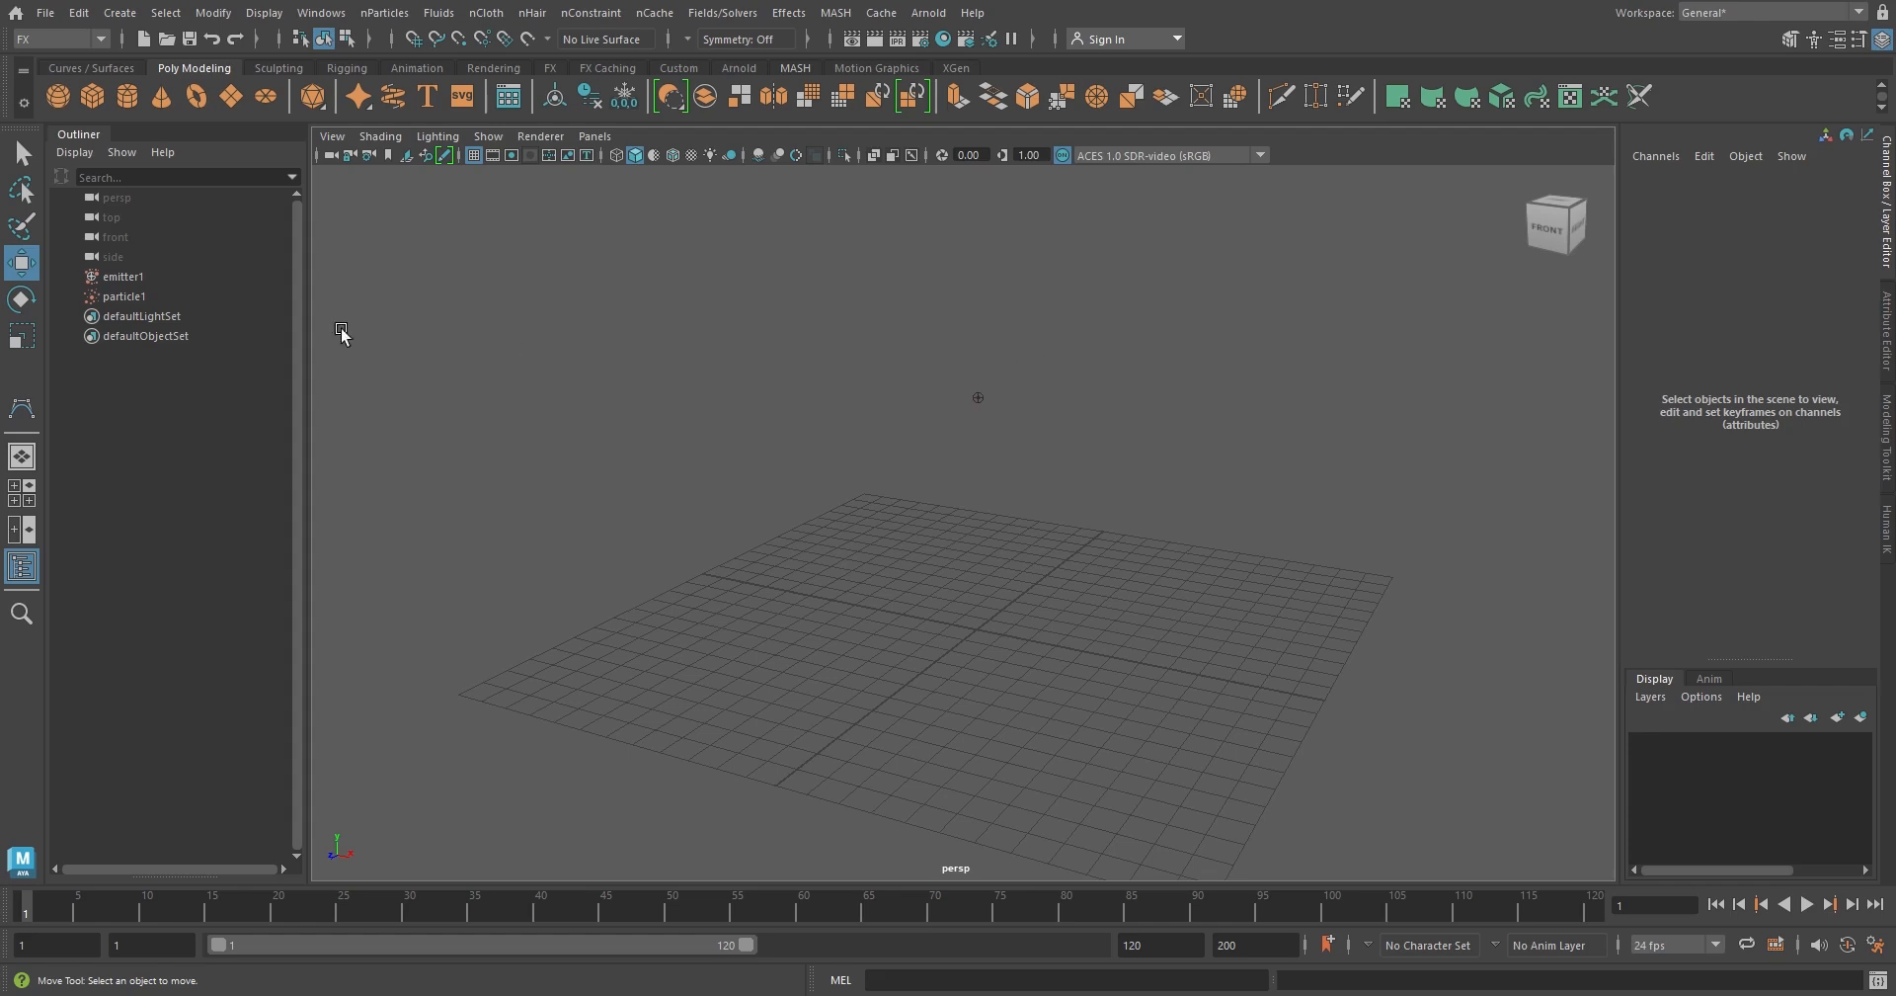
Delete the emitter together with its particle object
click(139, 277)
shift+click(137, 294)
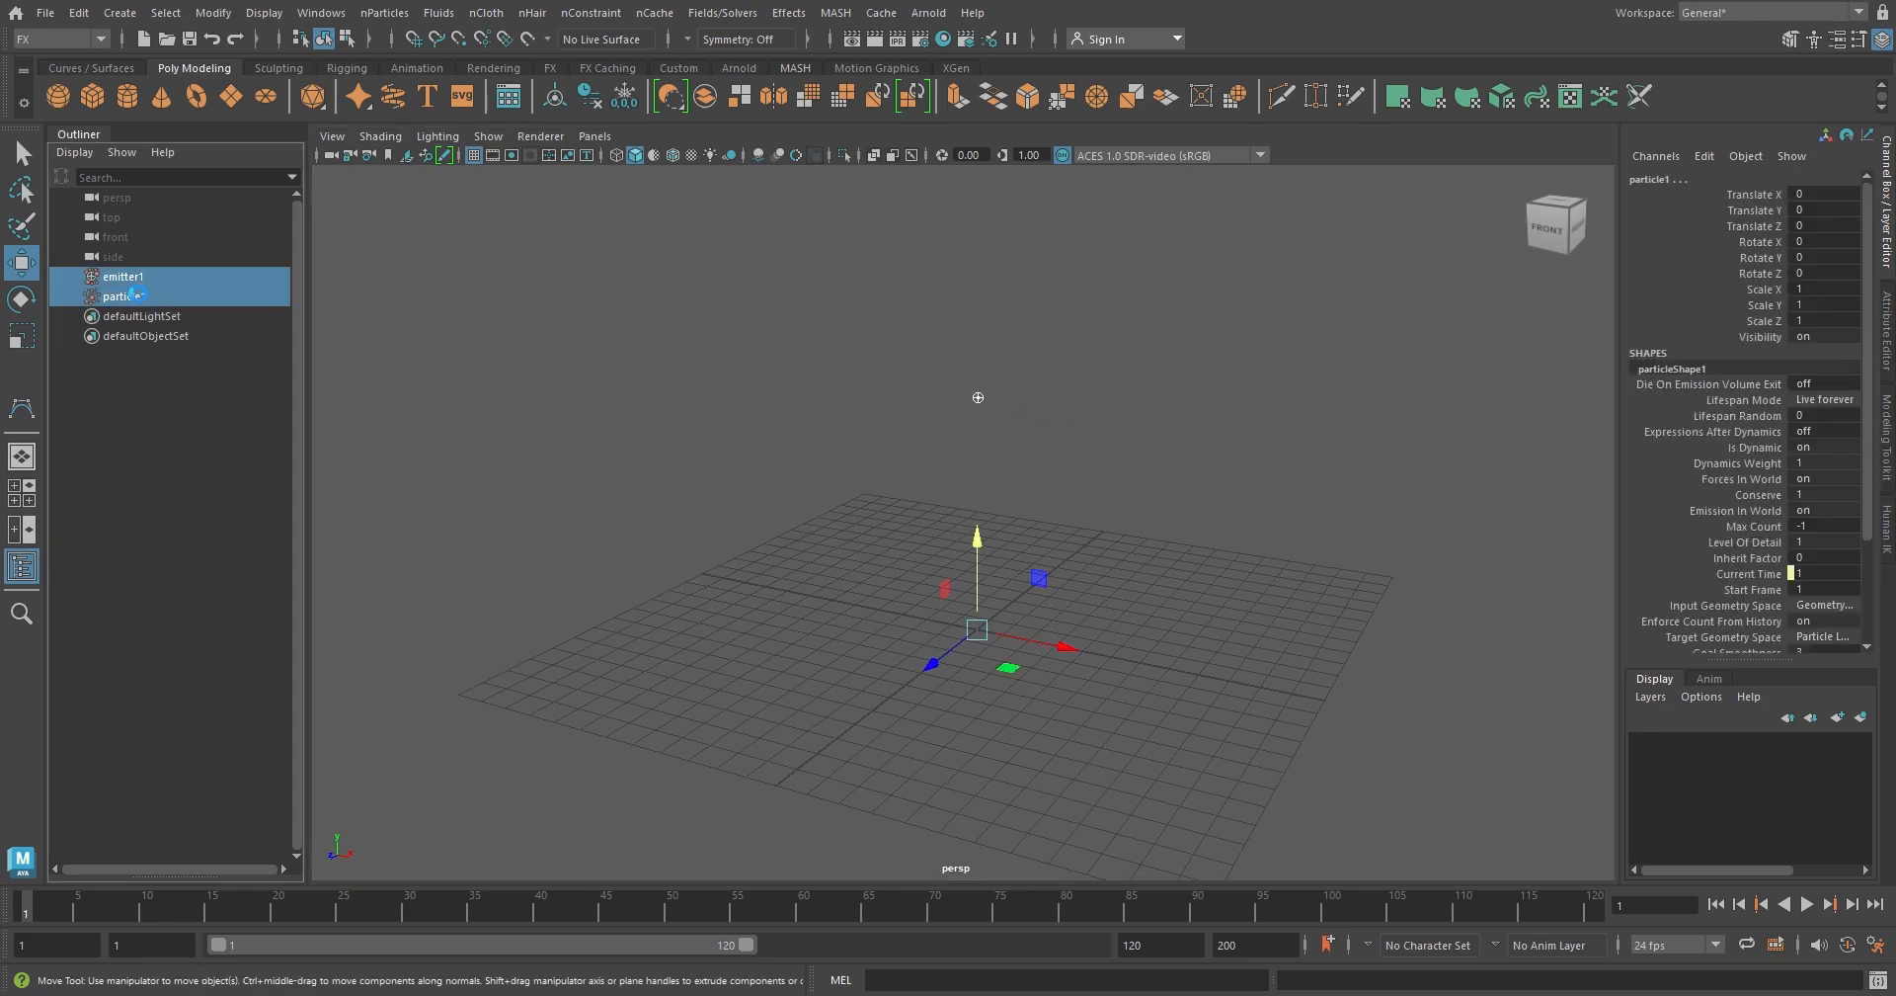
key(Delete)
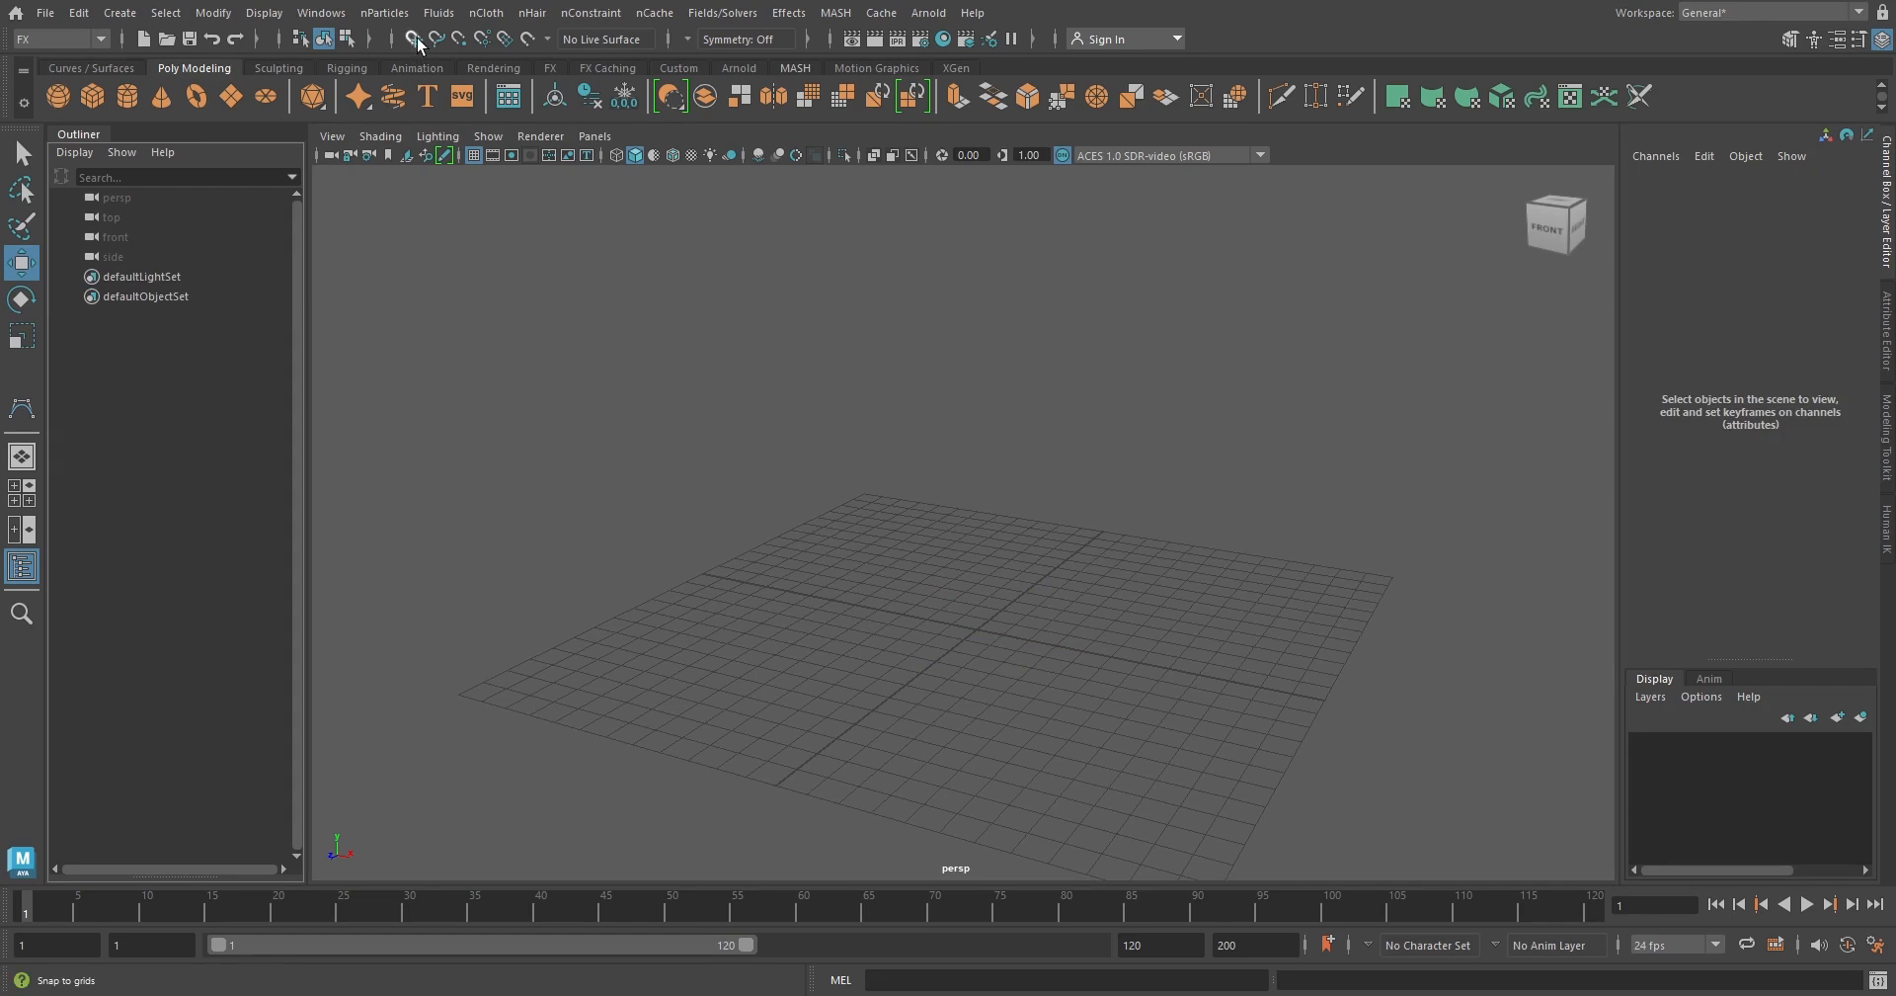
Create a legacy particle emitter of type Directional with a rate of 300 particles per second
click(385, 11)
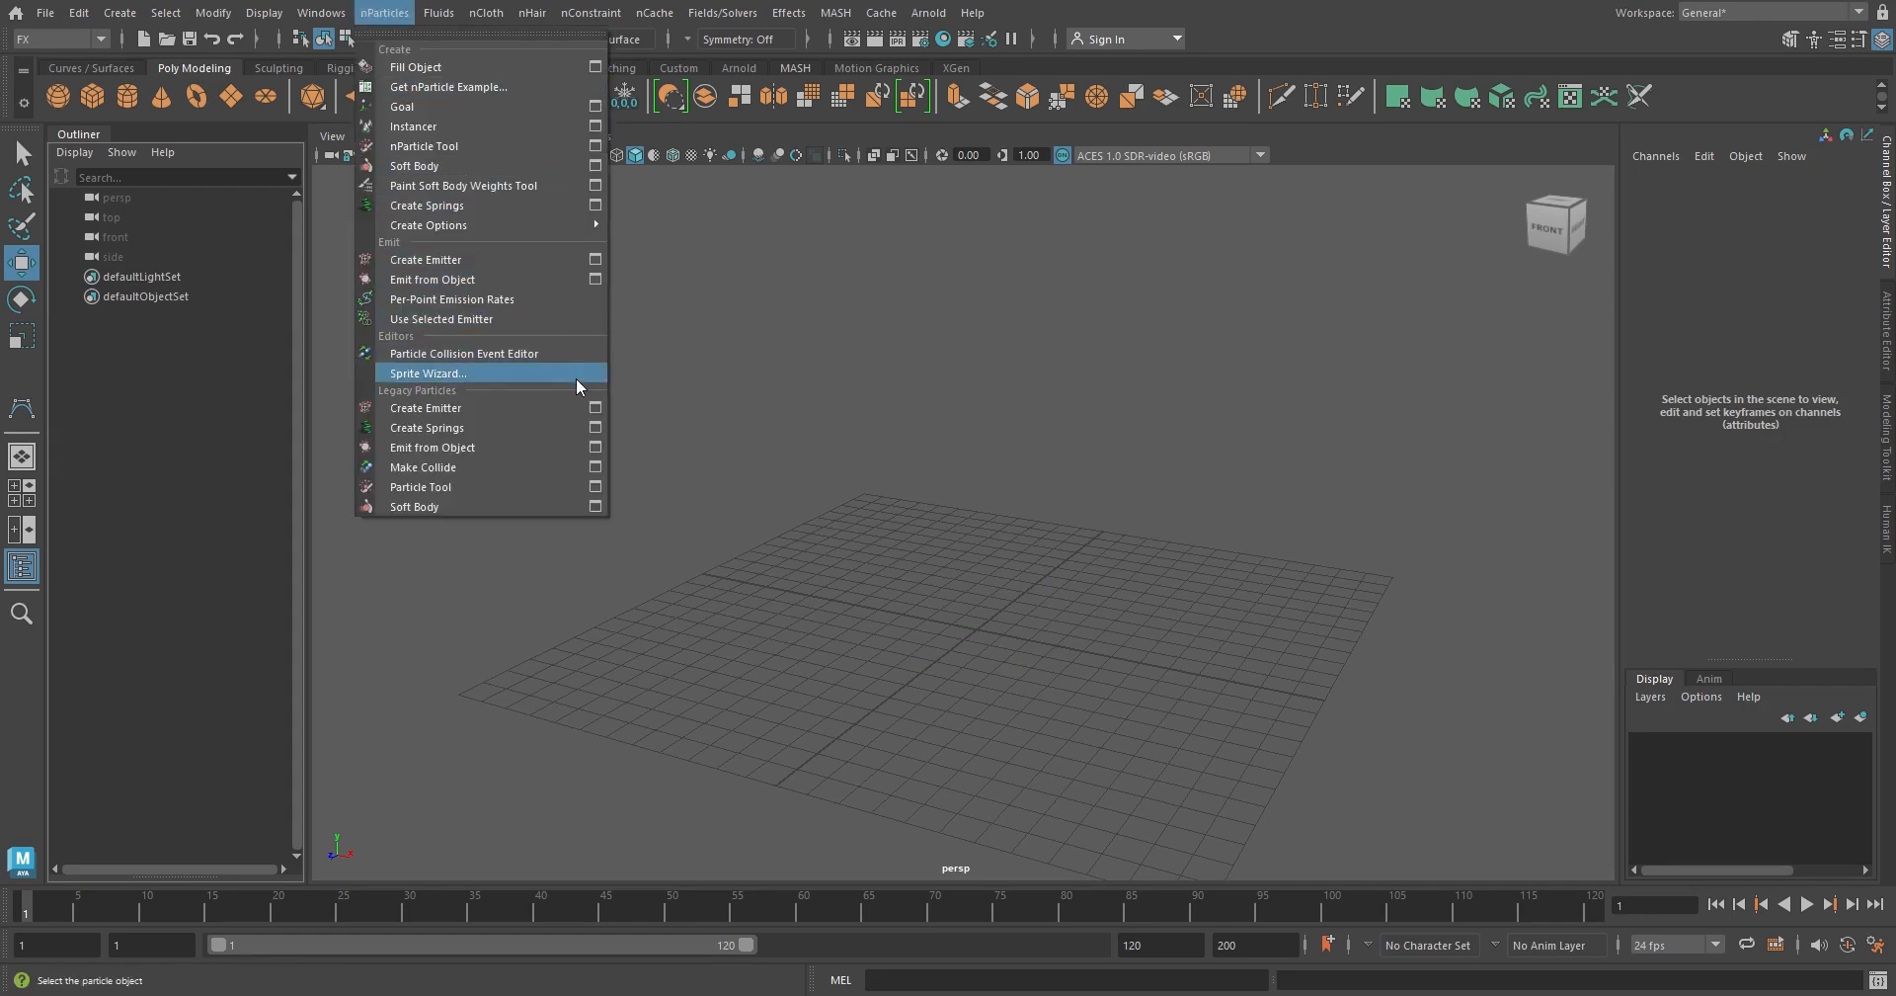
click(595, 409)
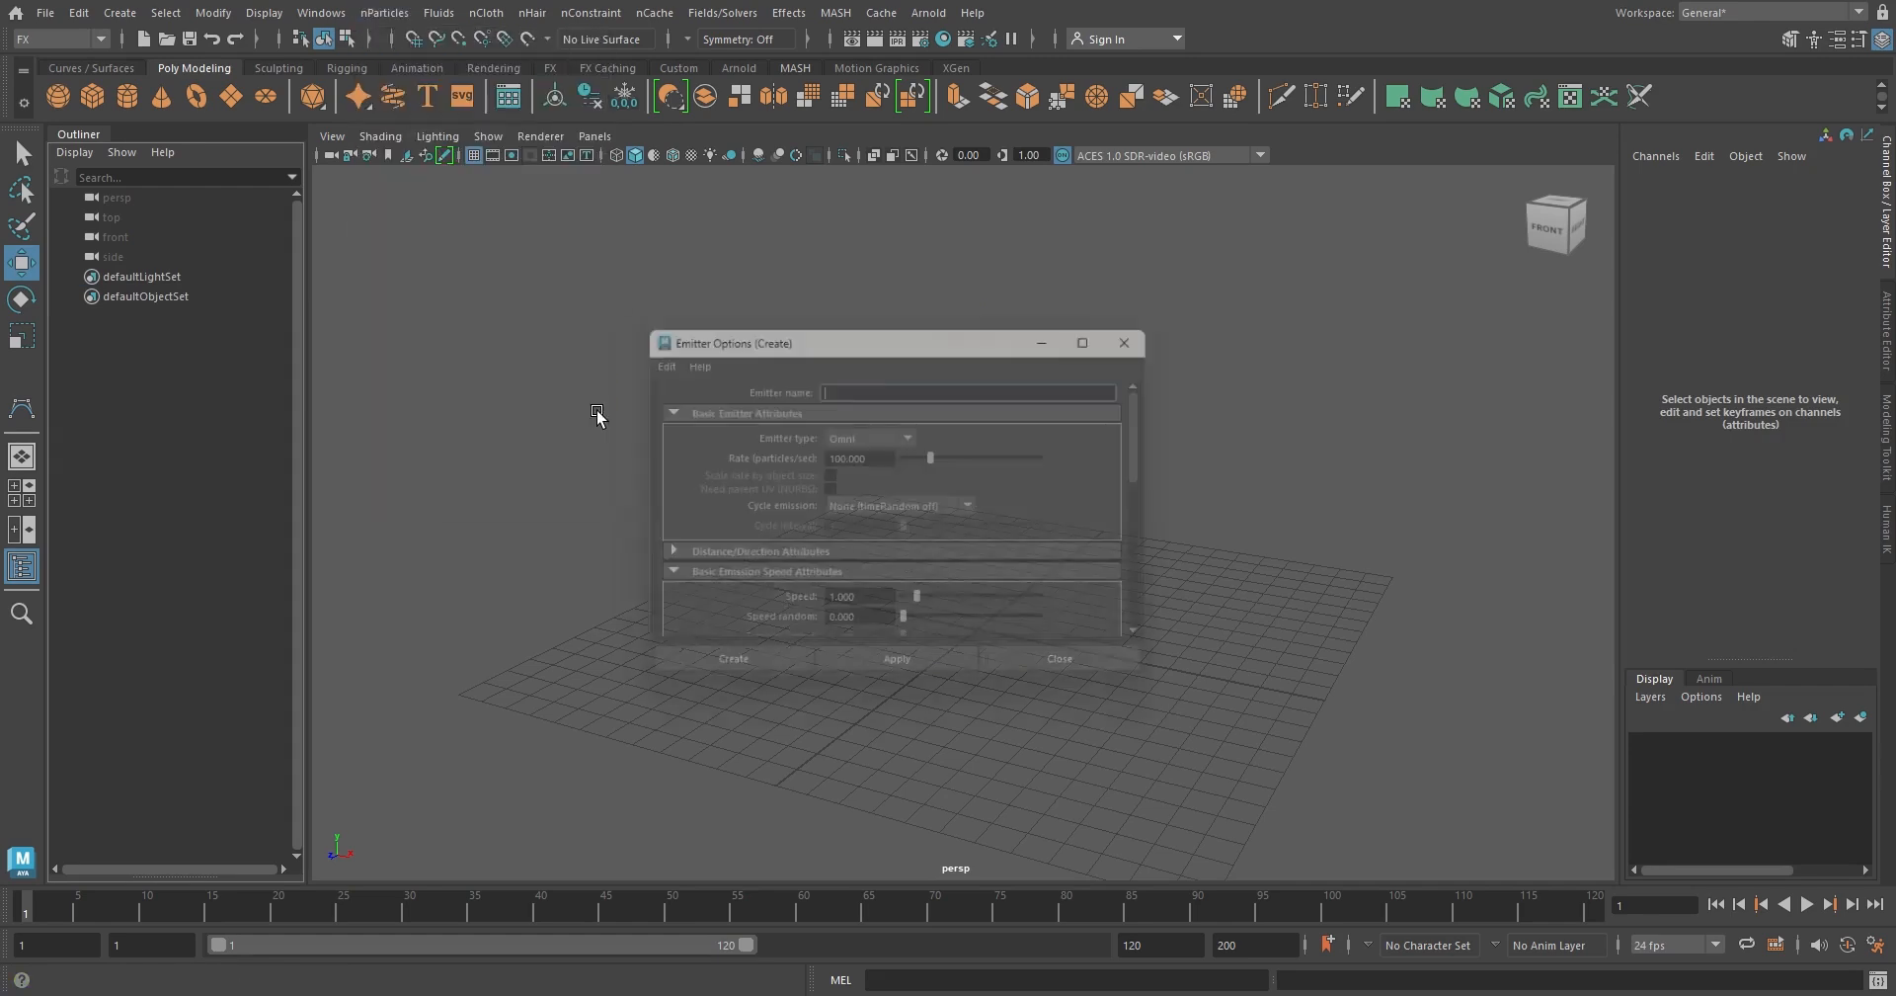
click(912, 435)
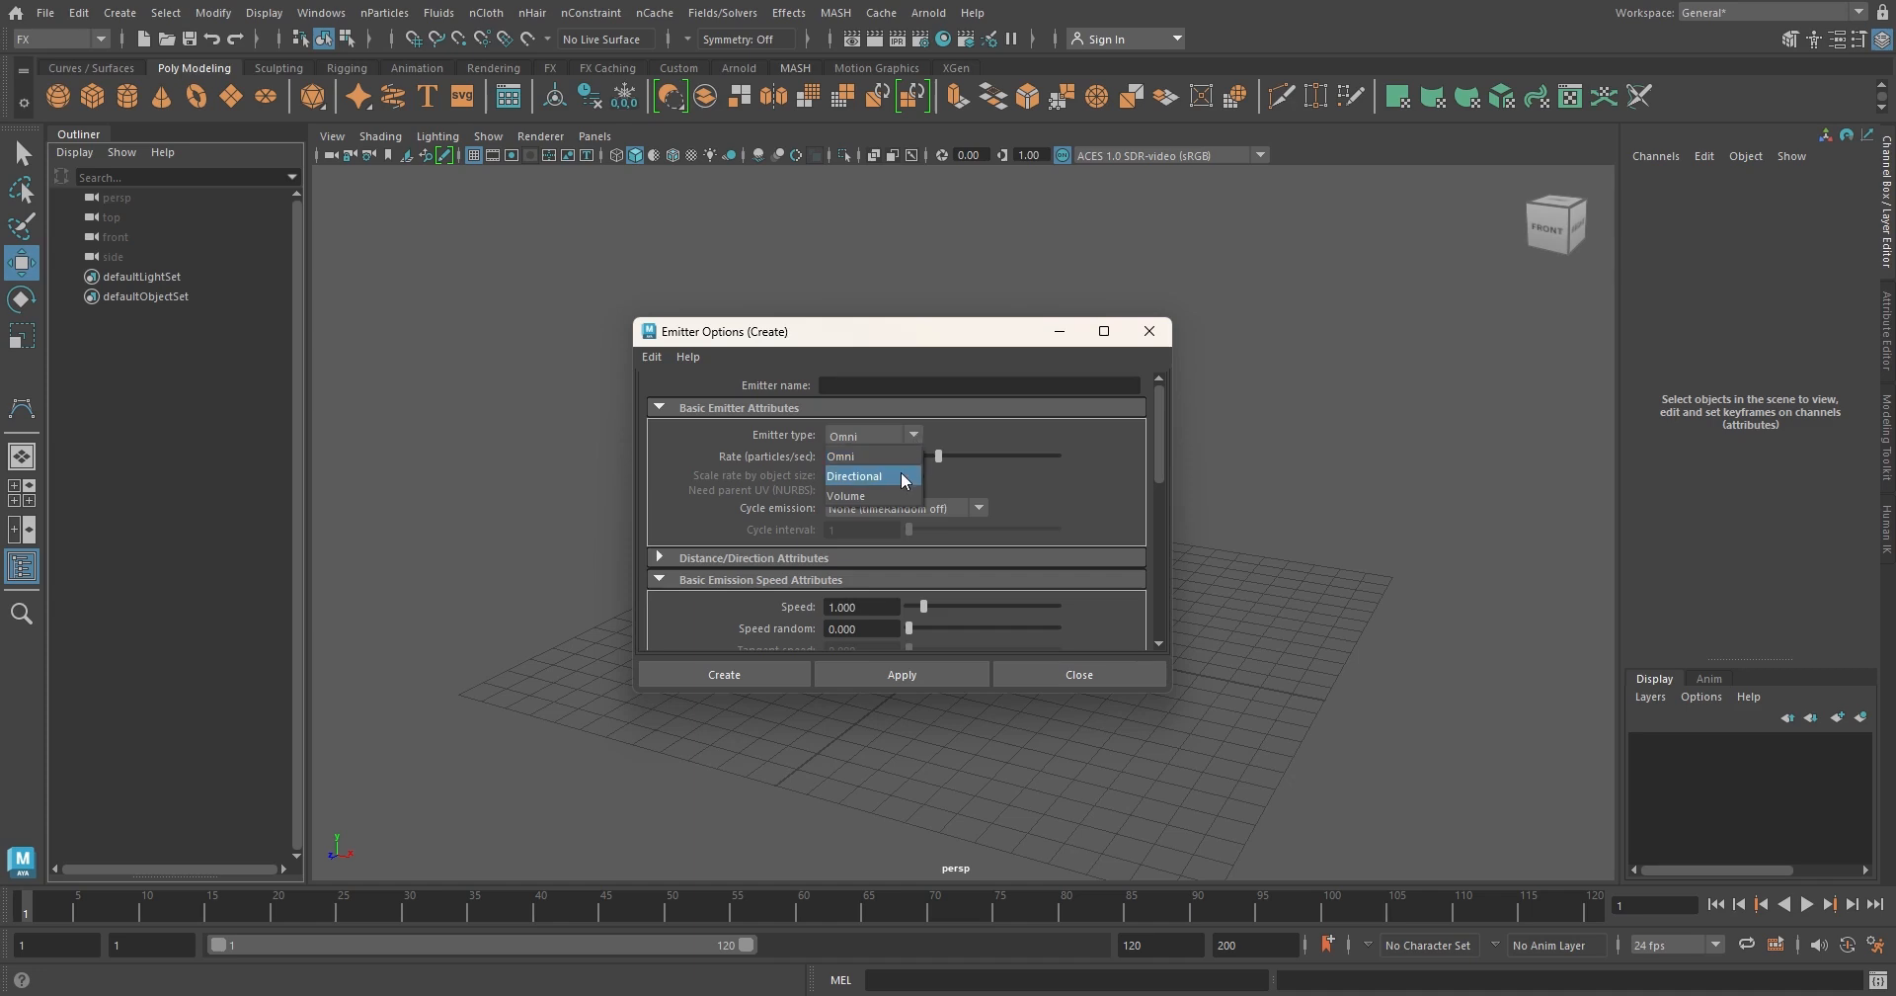
click(901, 476)
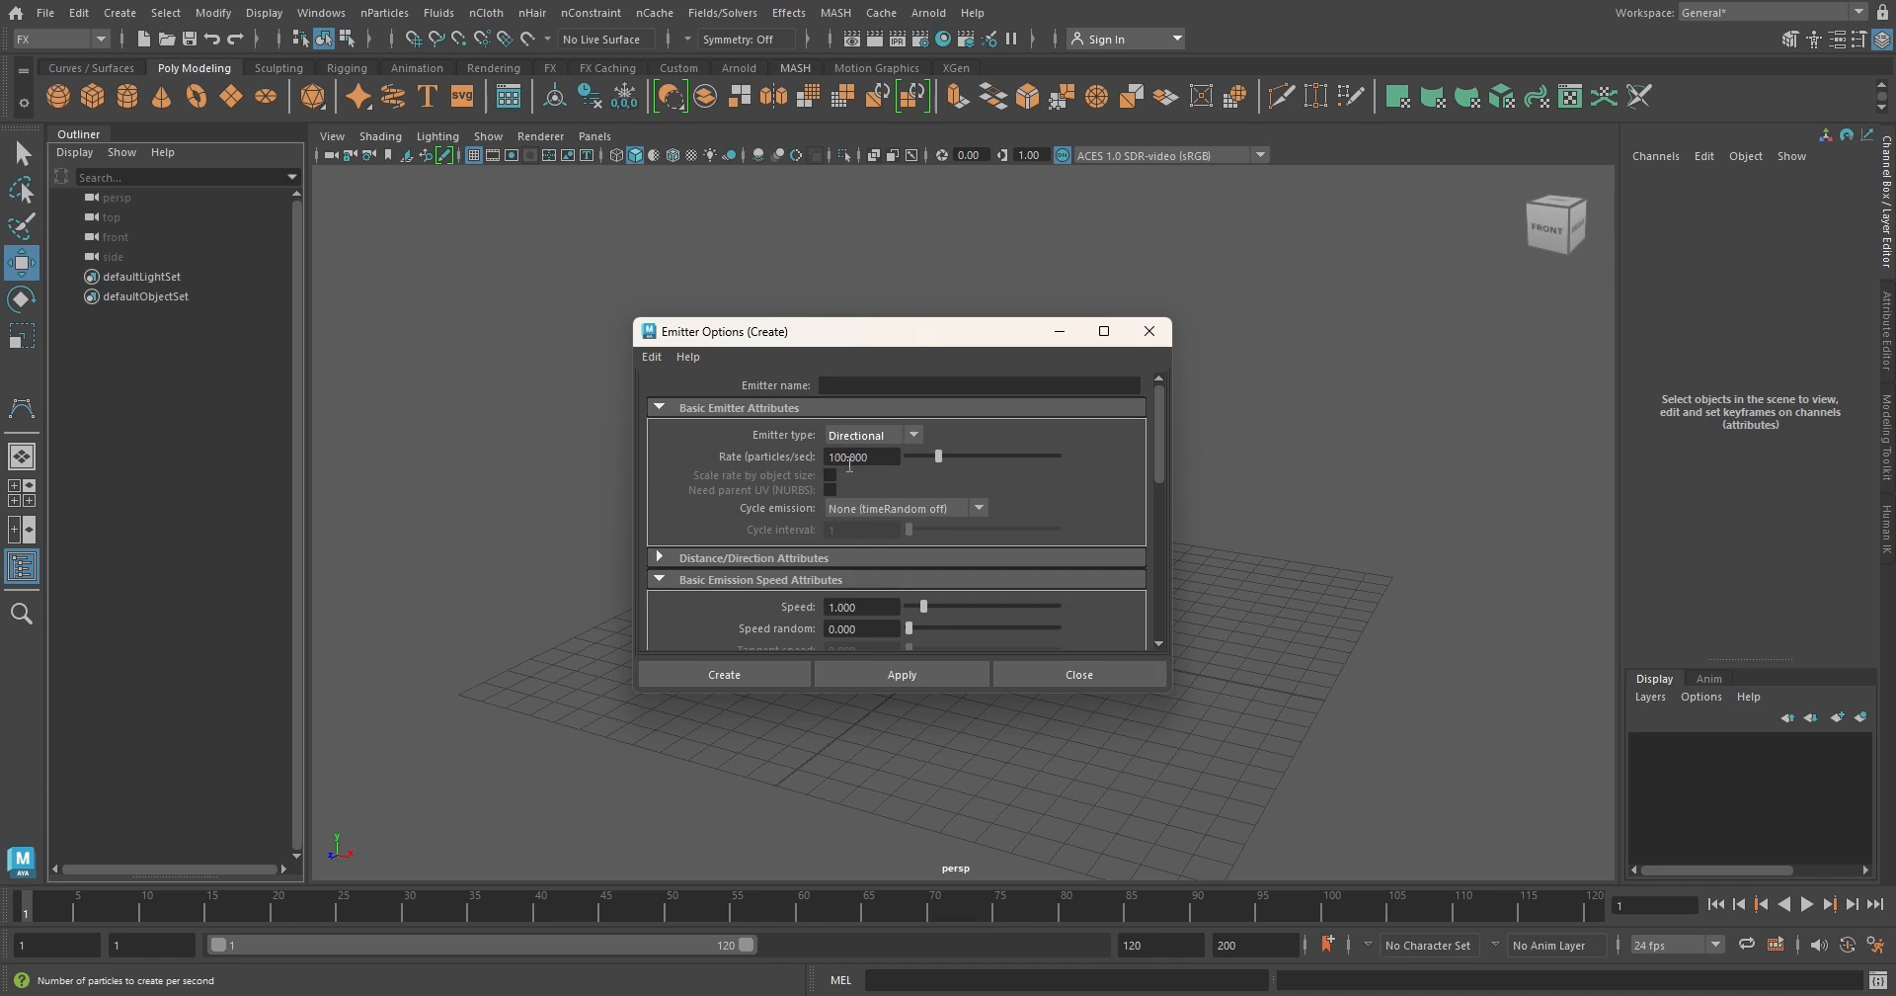
click(872, 458)
drag(872, 459, 770, 446)
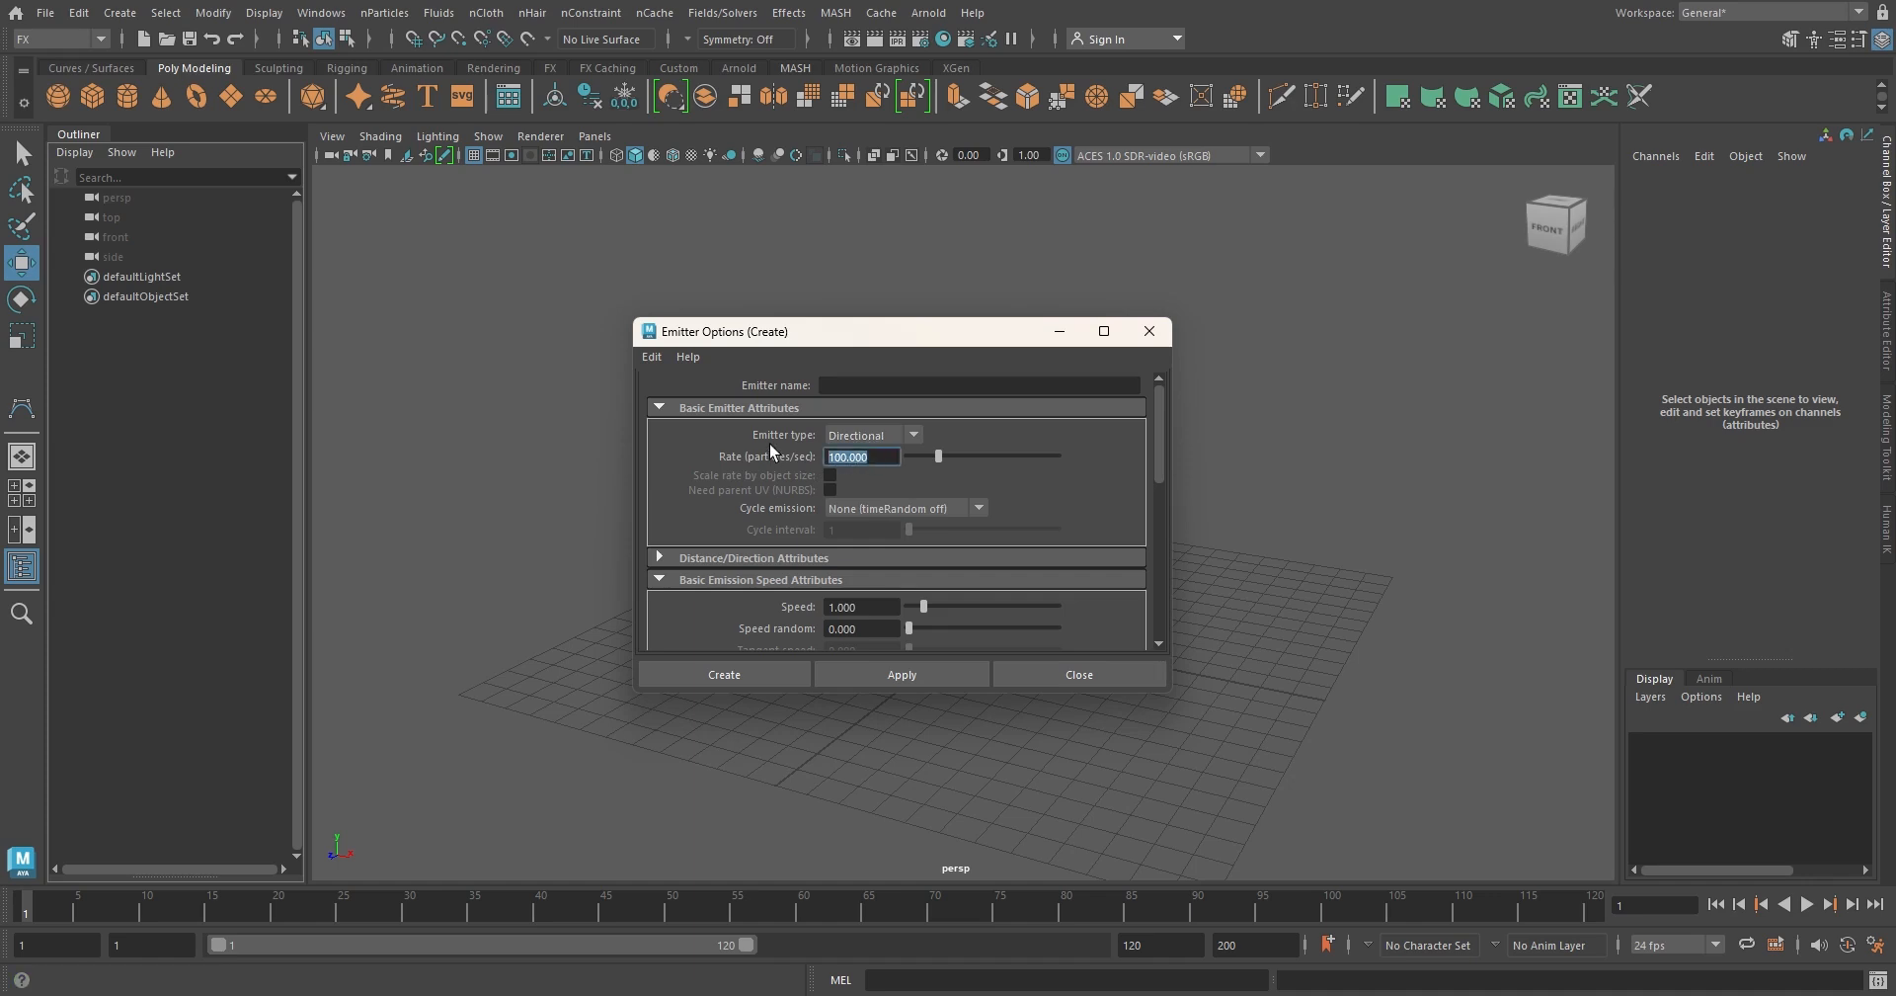
text(300)
key(Return)
click(749, 672)
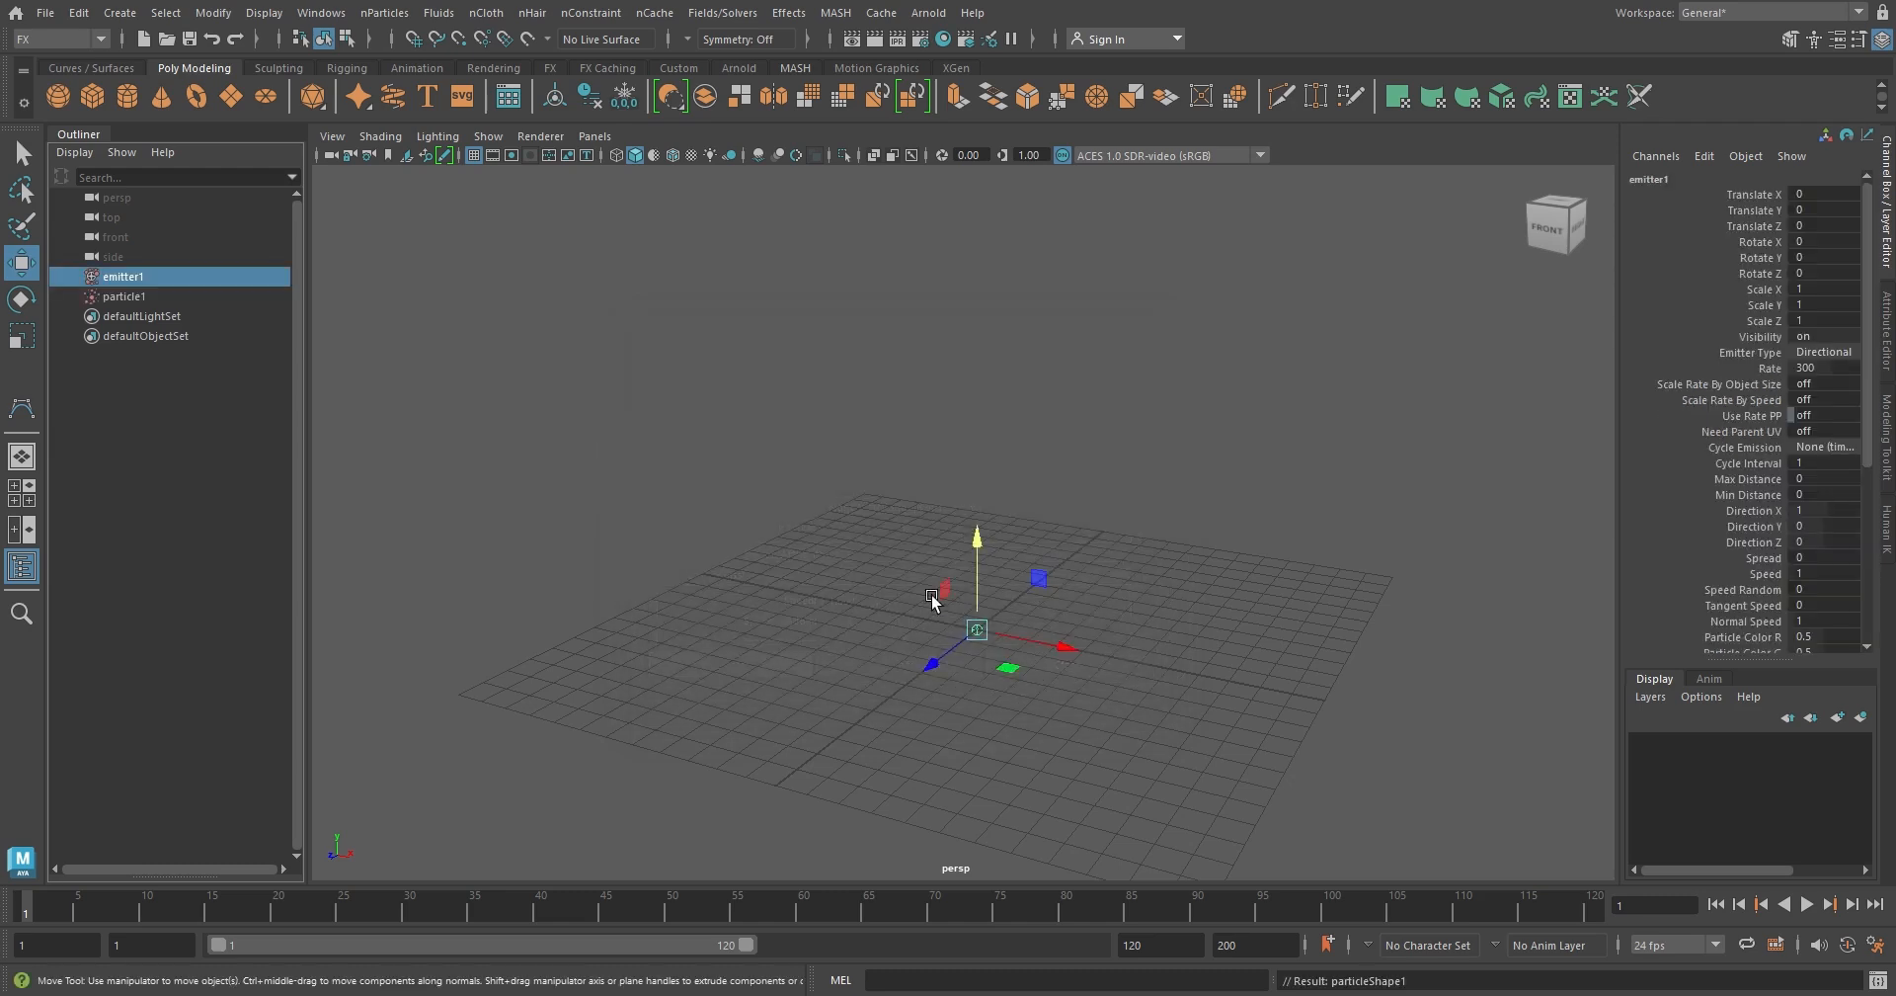
Raise the directional emitter to about 8.1 units above the grid and play the simulation briefly
drag(984, 553, 978, 317)
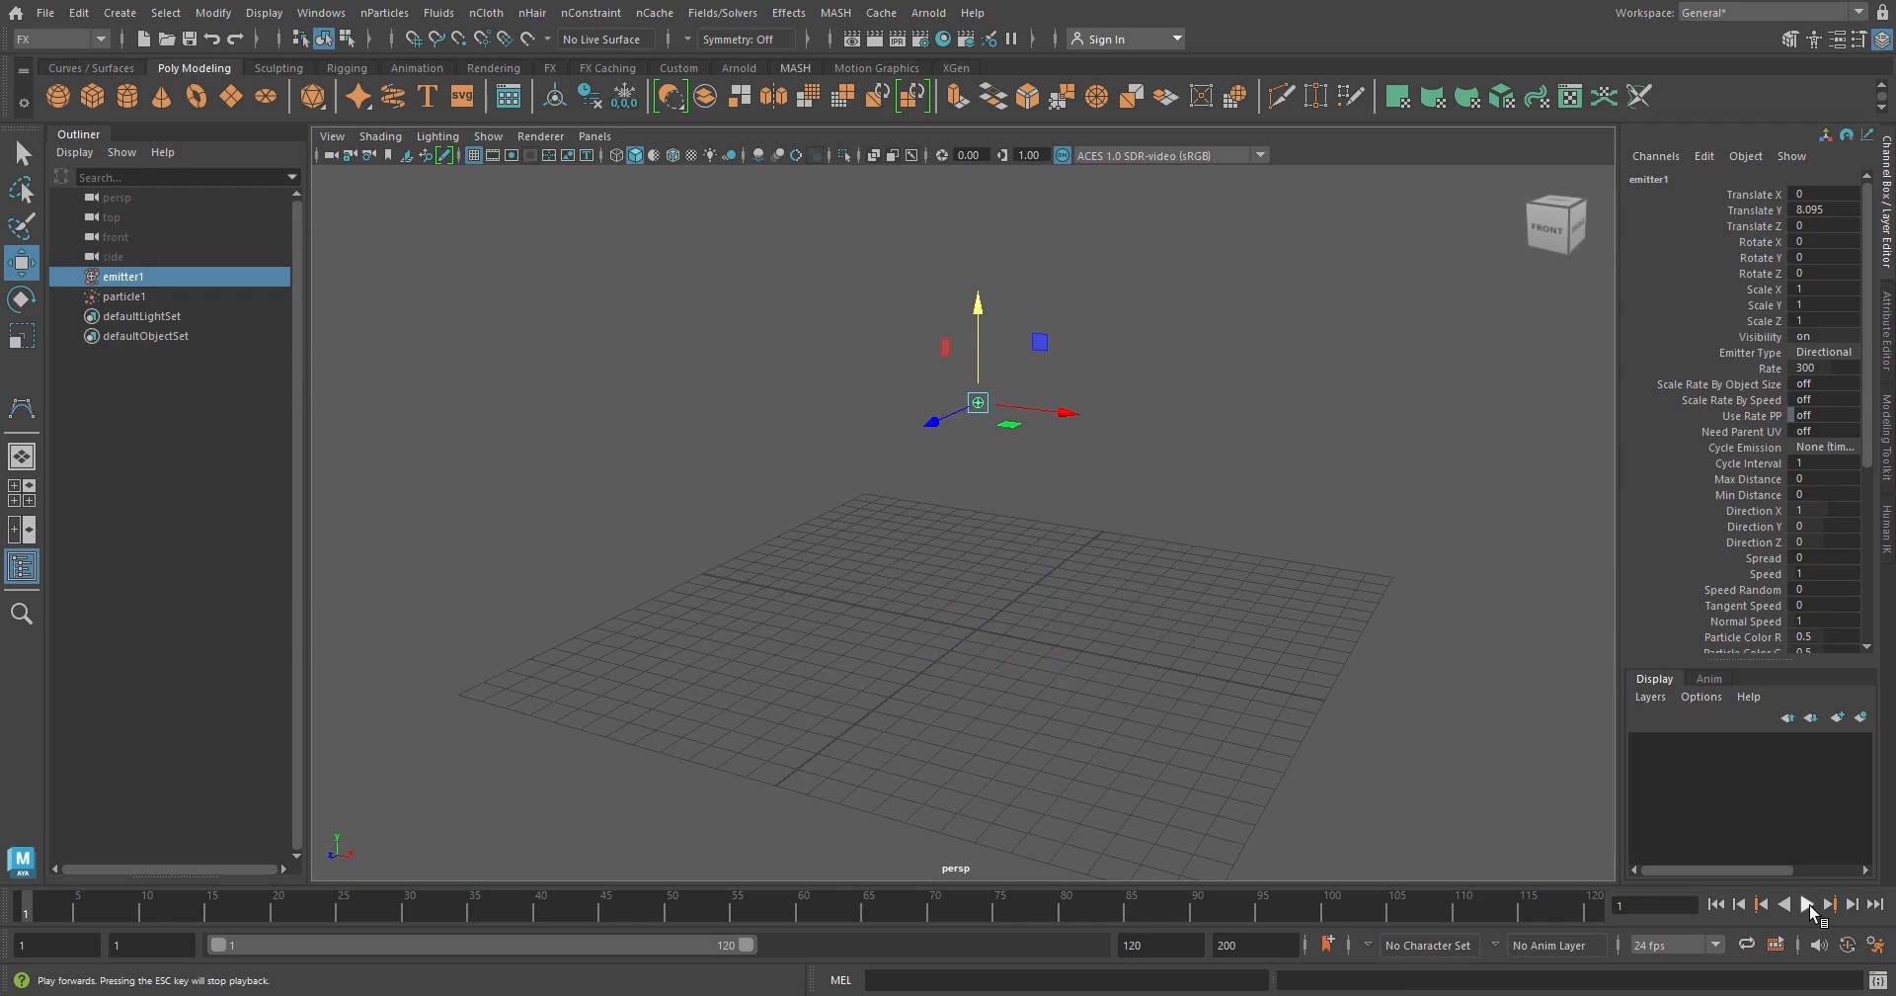
click(1809, 904)
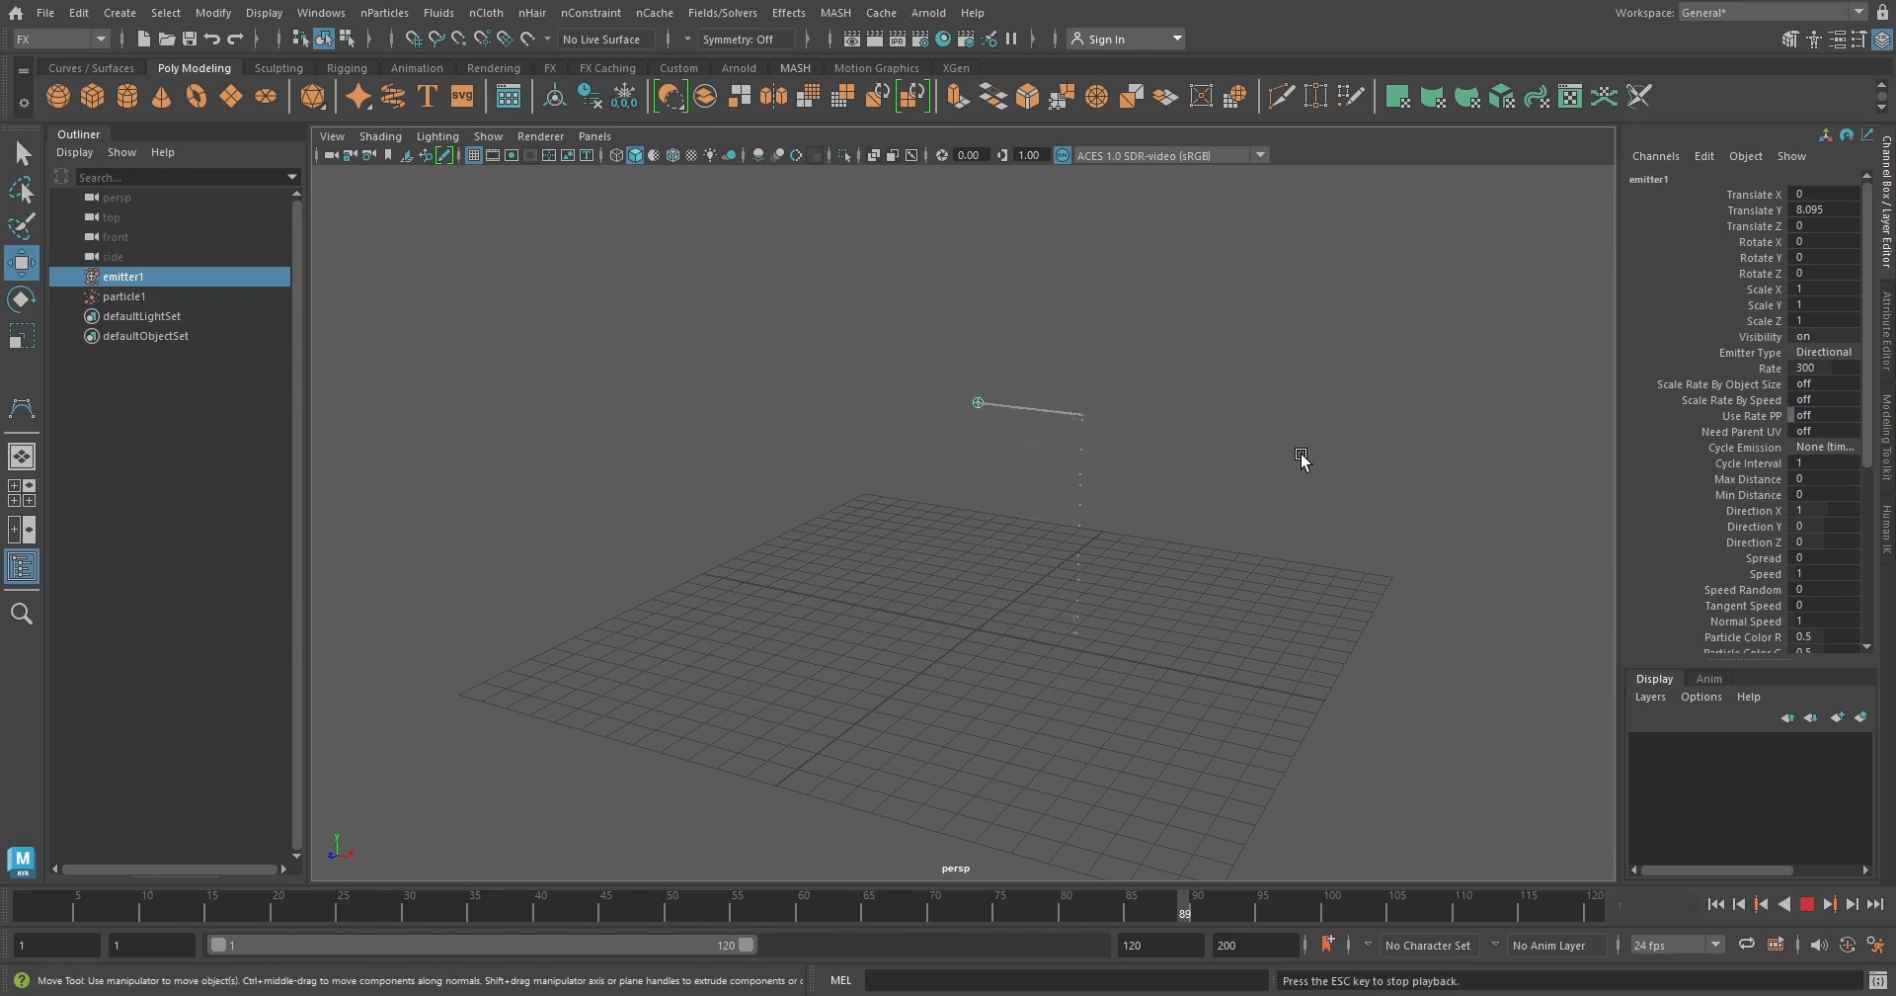
click(1809, 904)
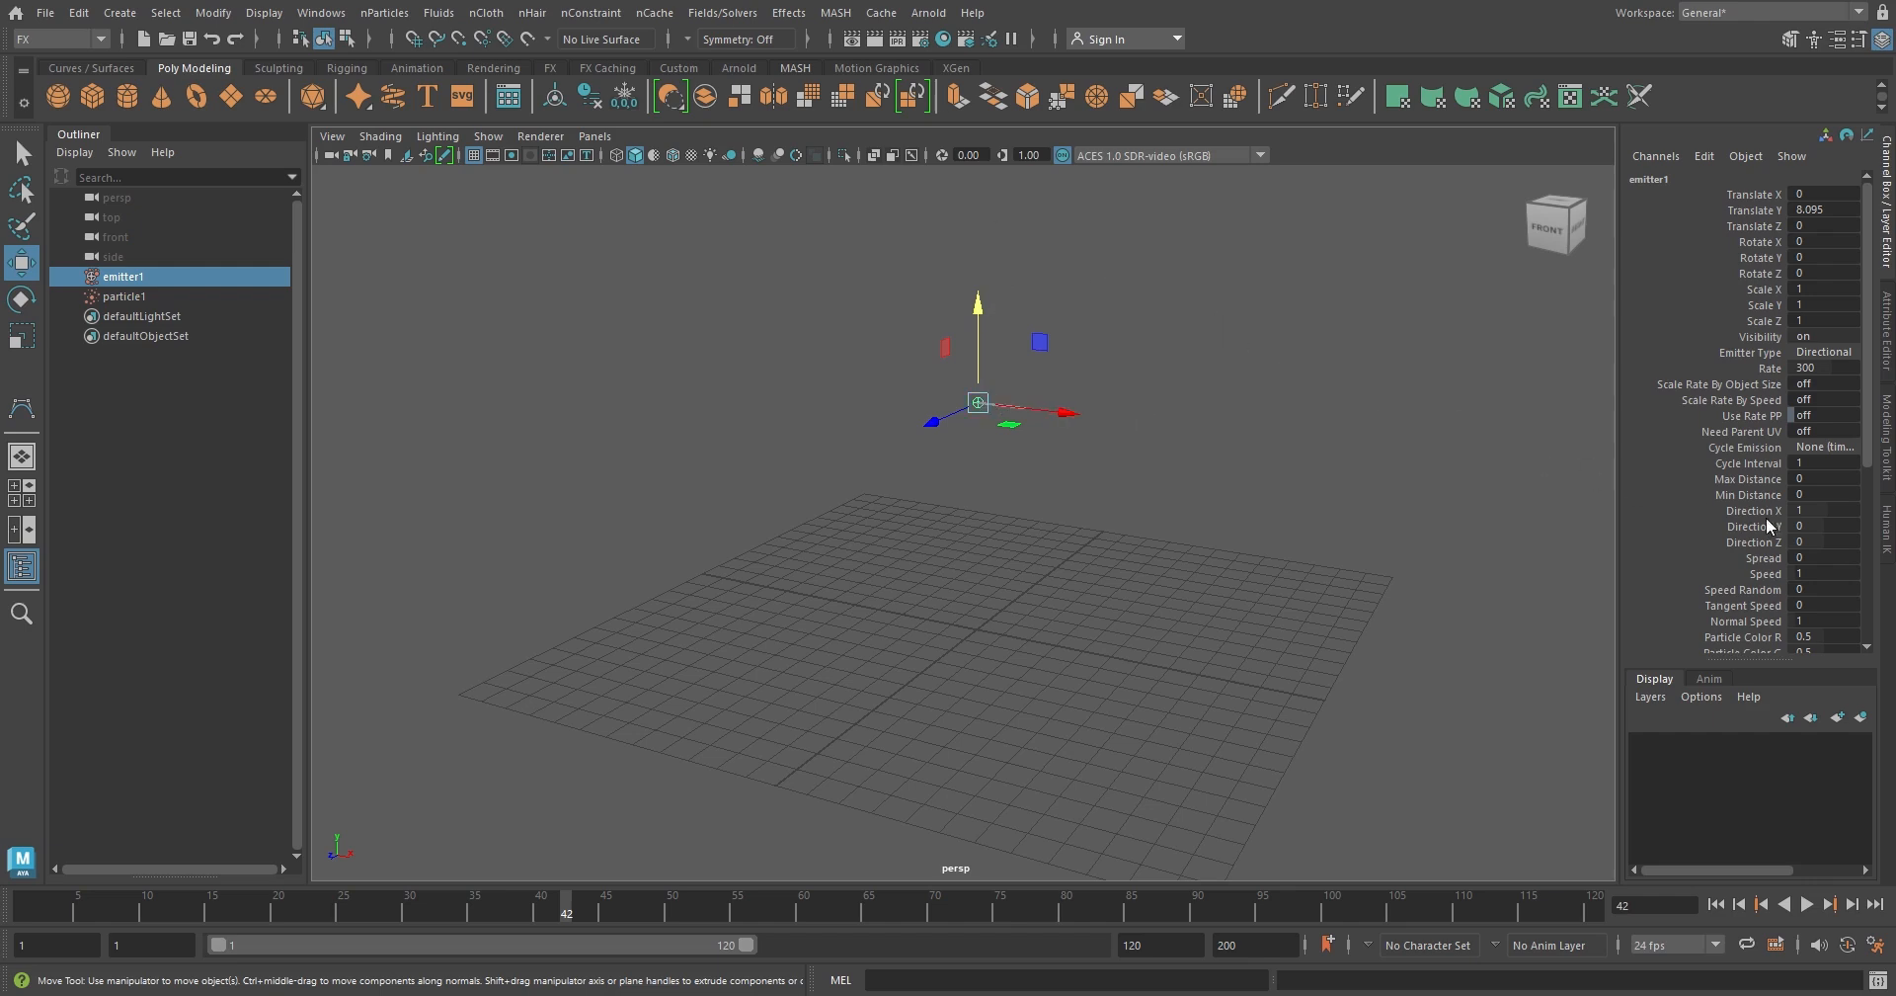
Set the emitter's Direction X to 0 and Direction Y to 1, and play the simulation from the first frame
click(1824, 511)
click(1716, 903)
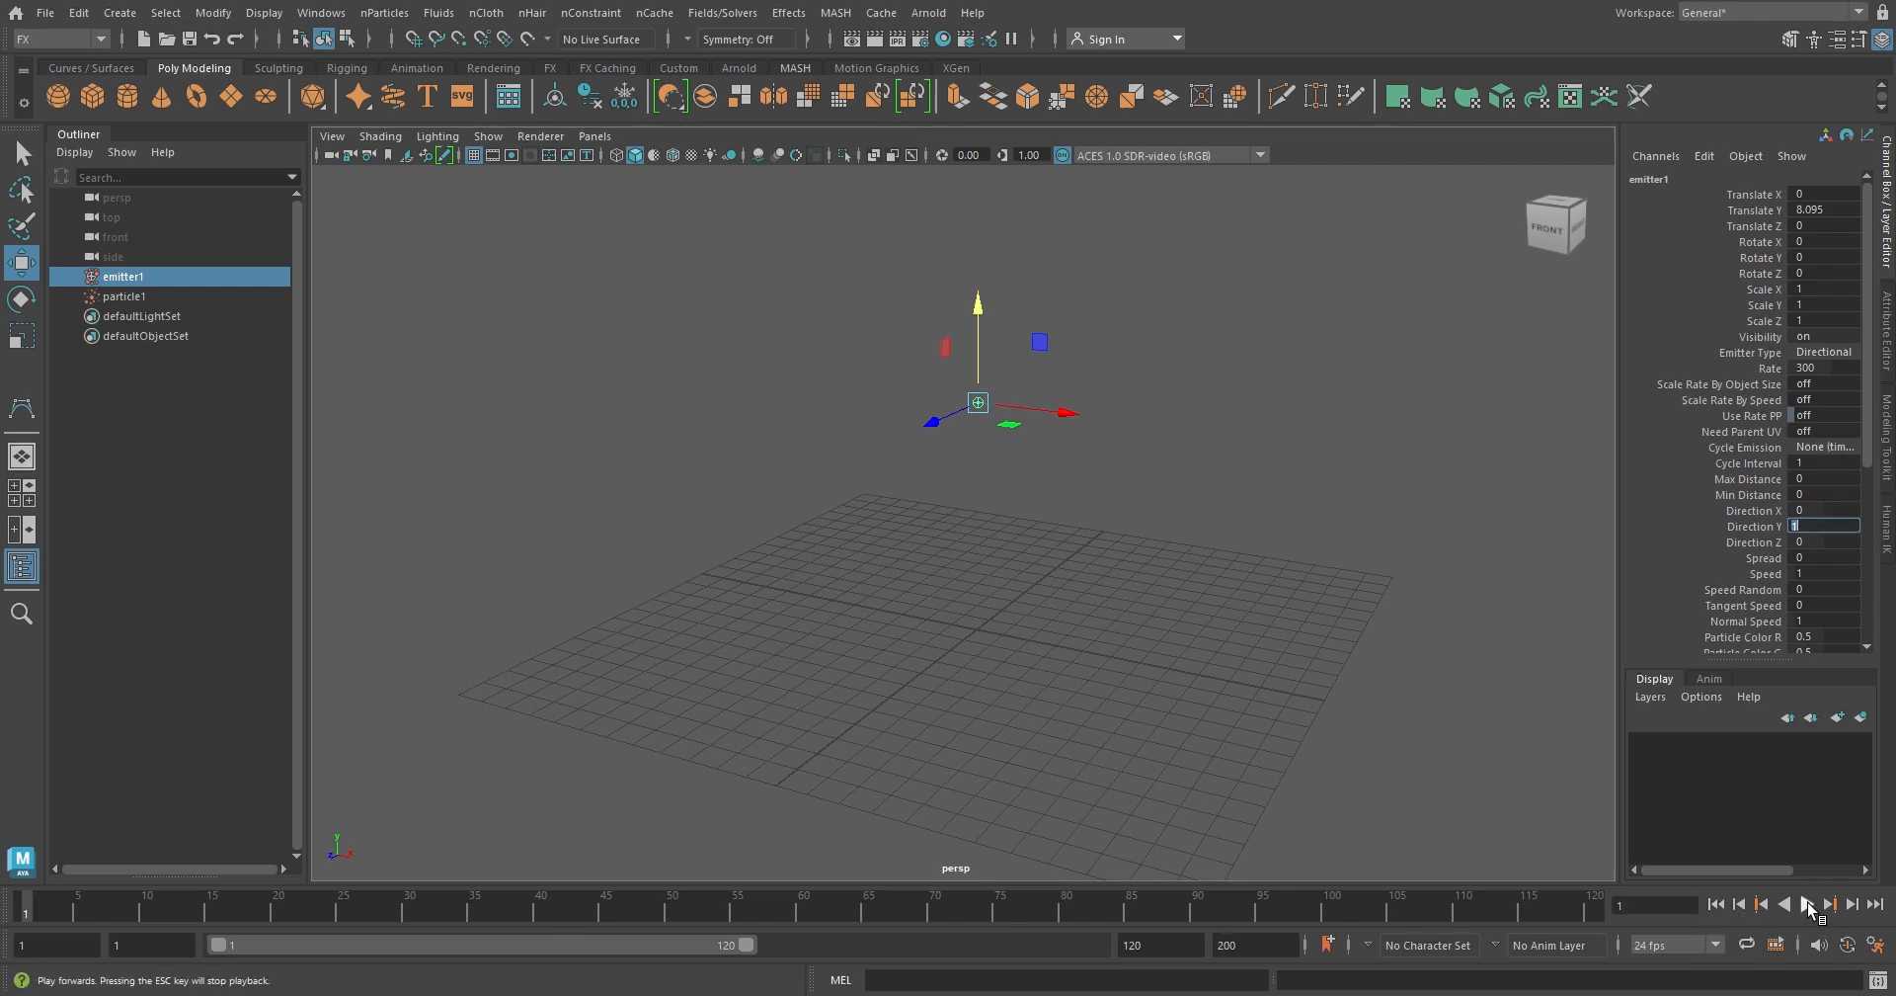
click(1808, 904)
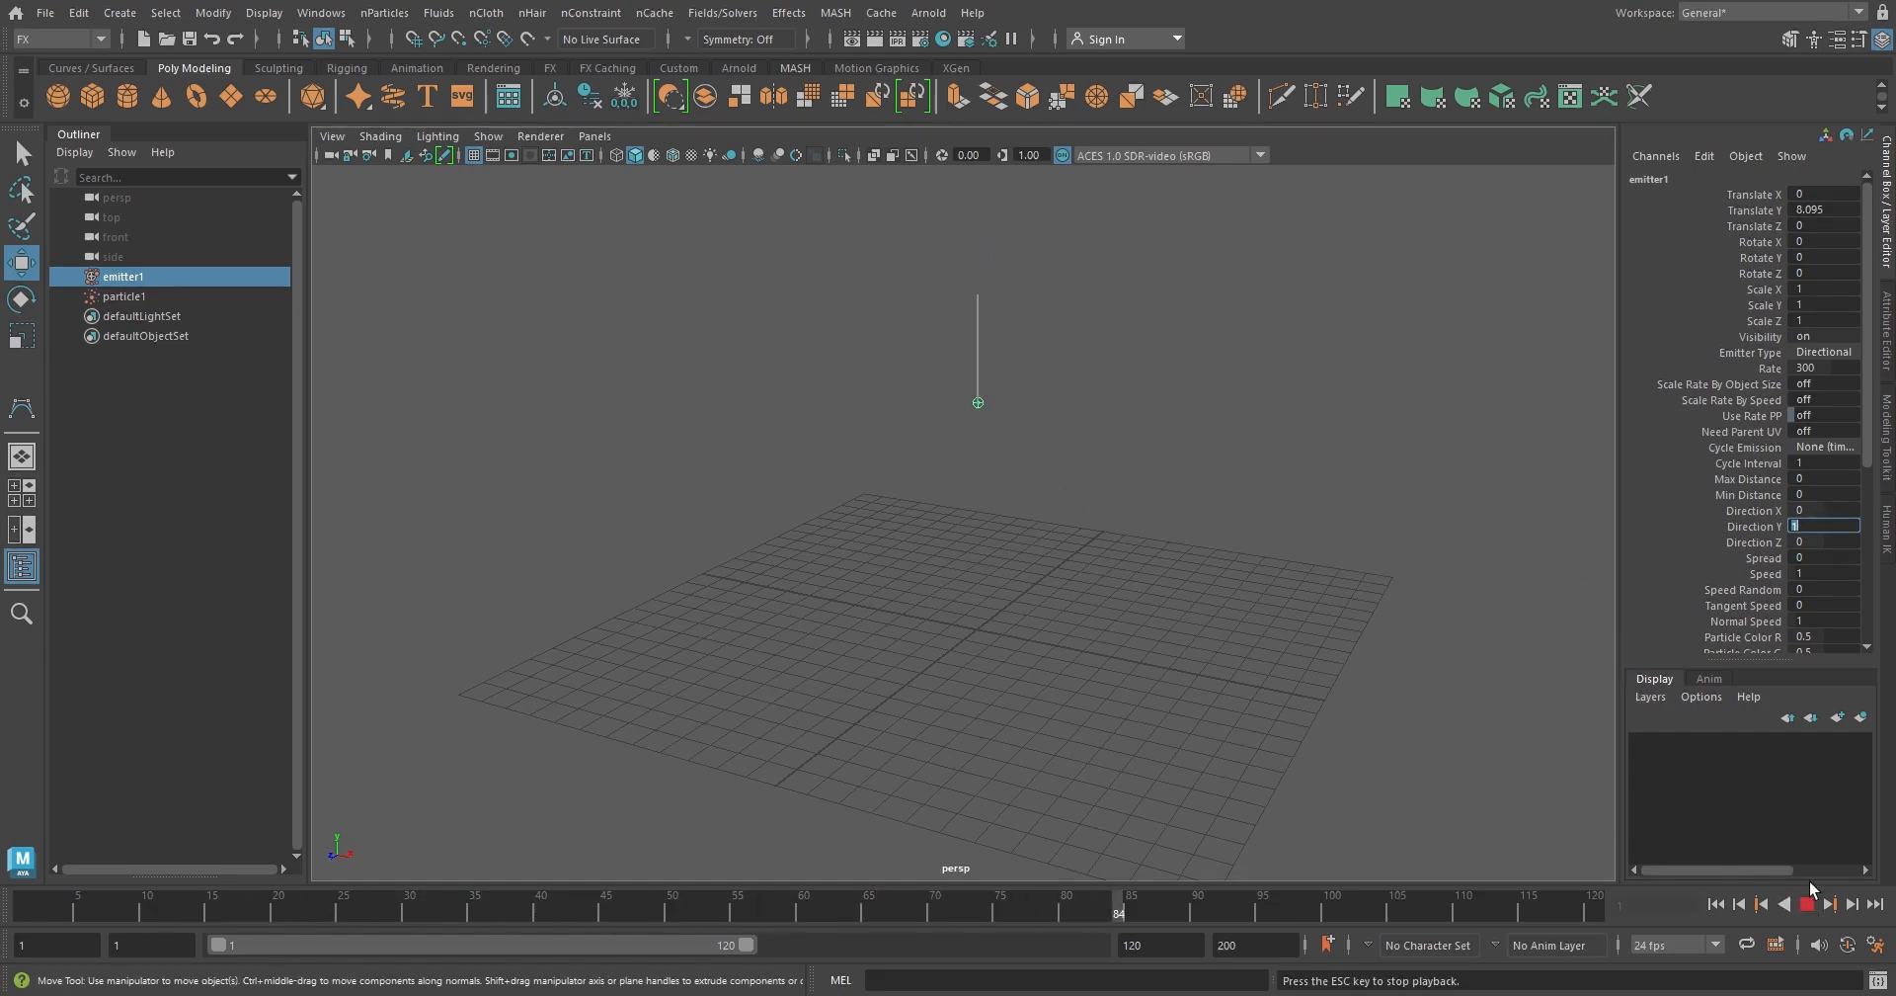
click(1808, 904)
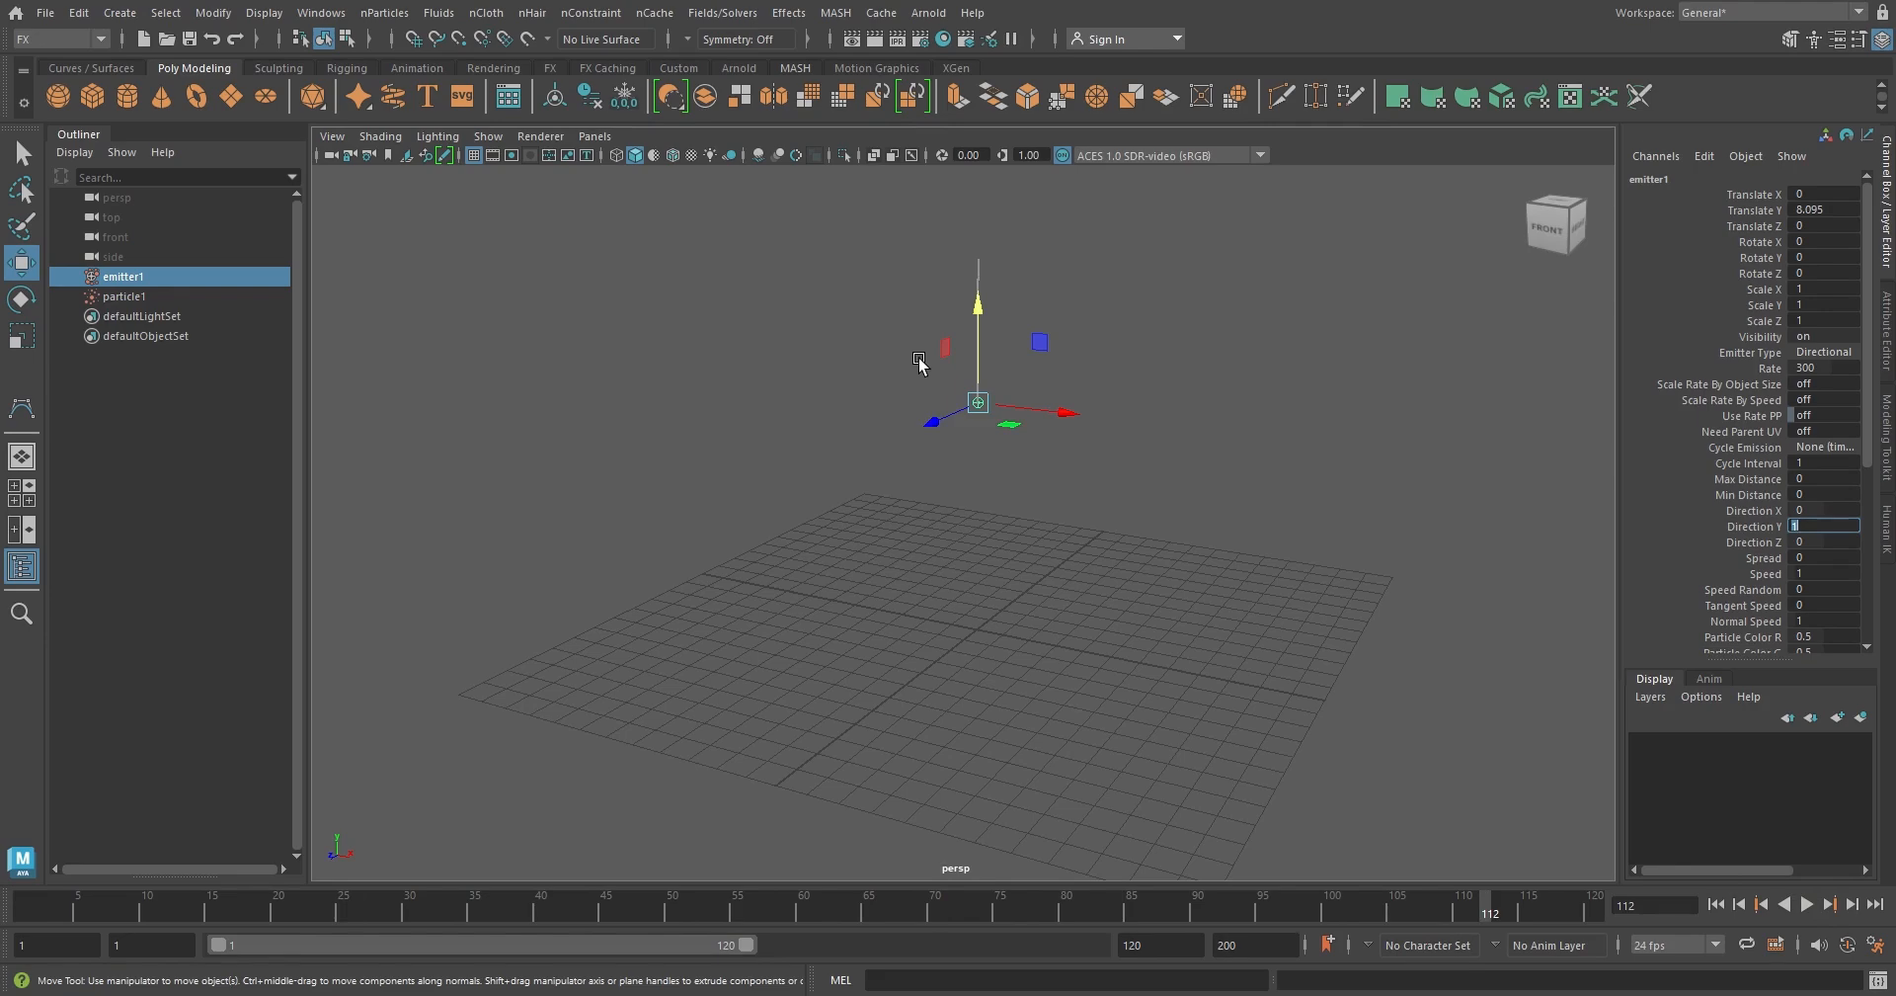
Replay the simulation from the first frame, set the emitter's Spread to 0.5 and view the emission
alt+drag(918, 363, 1063, 559)
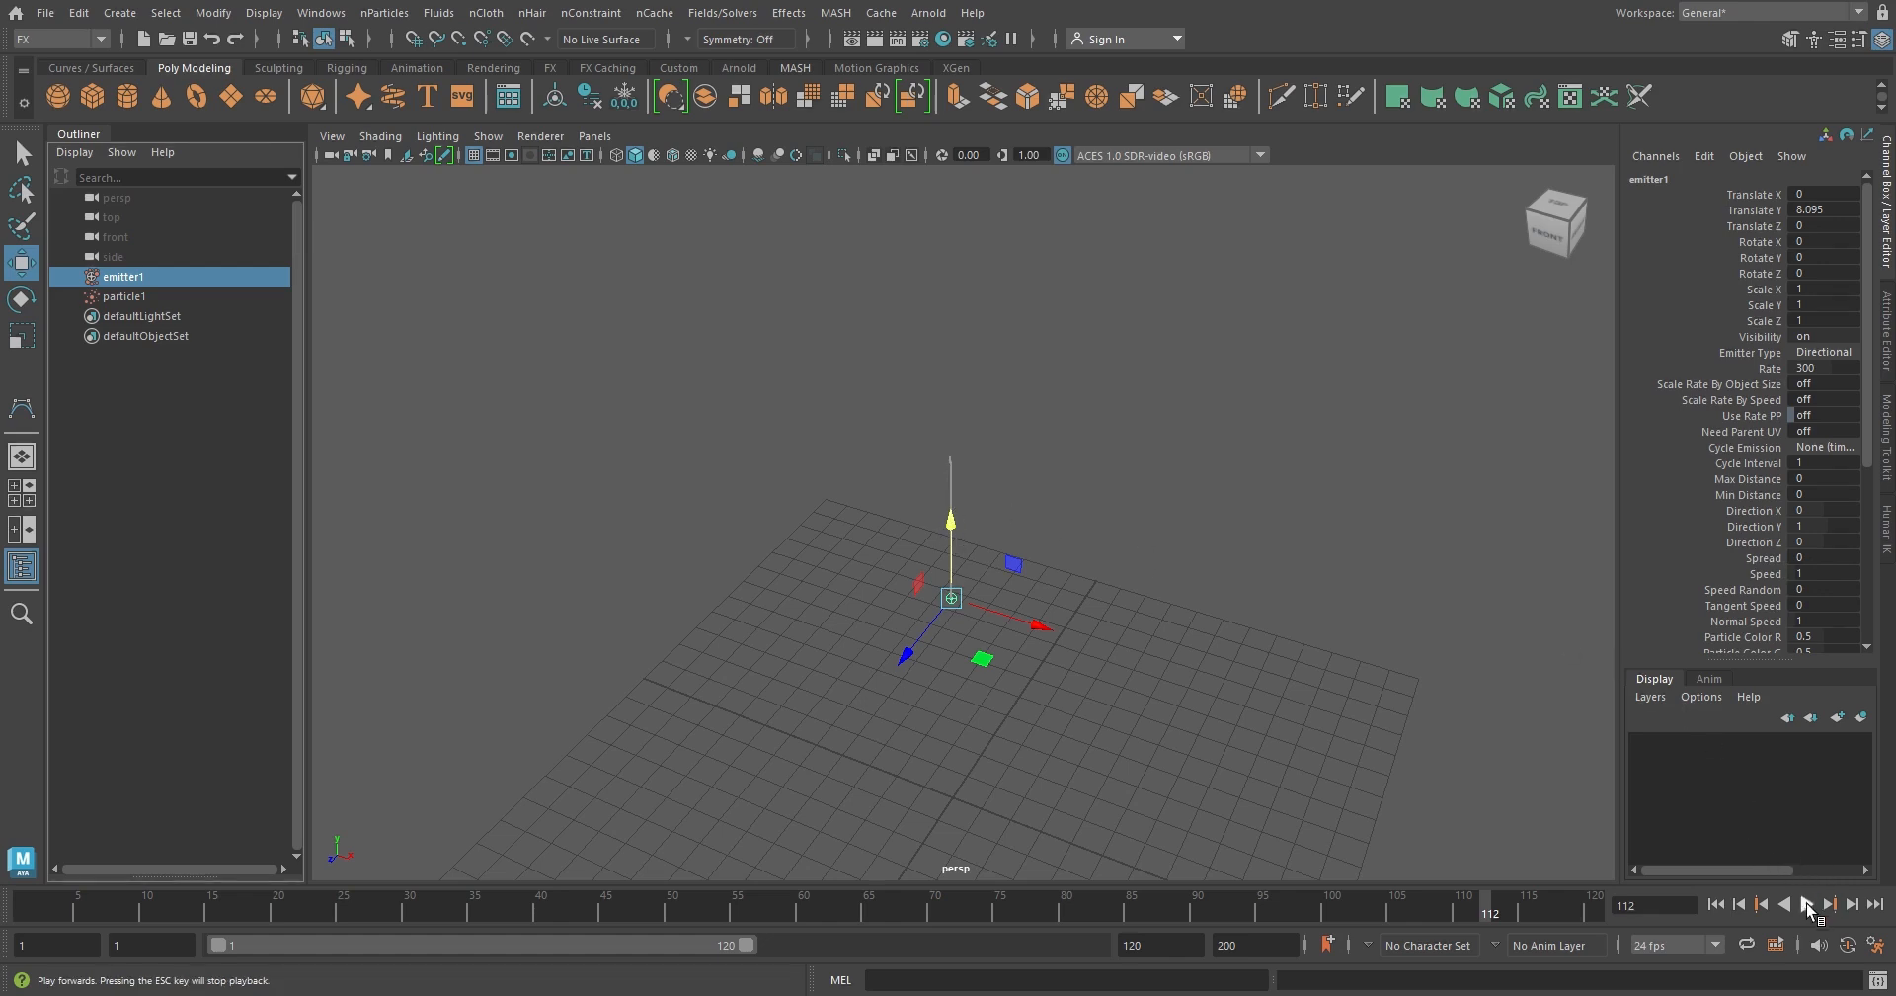
click(1716, 905)
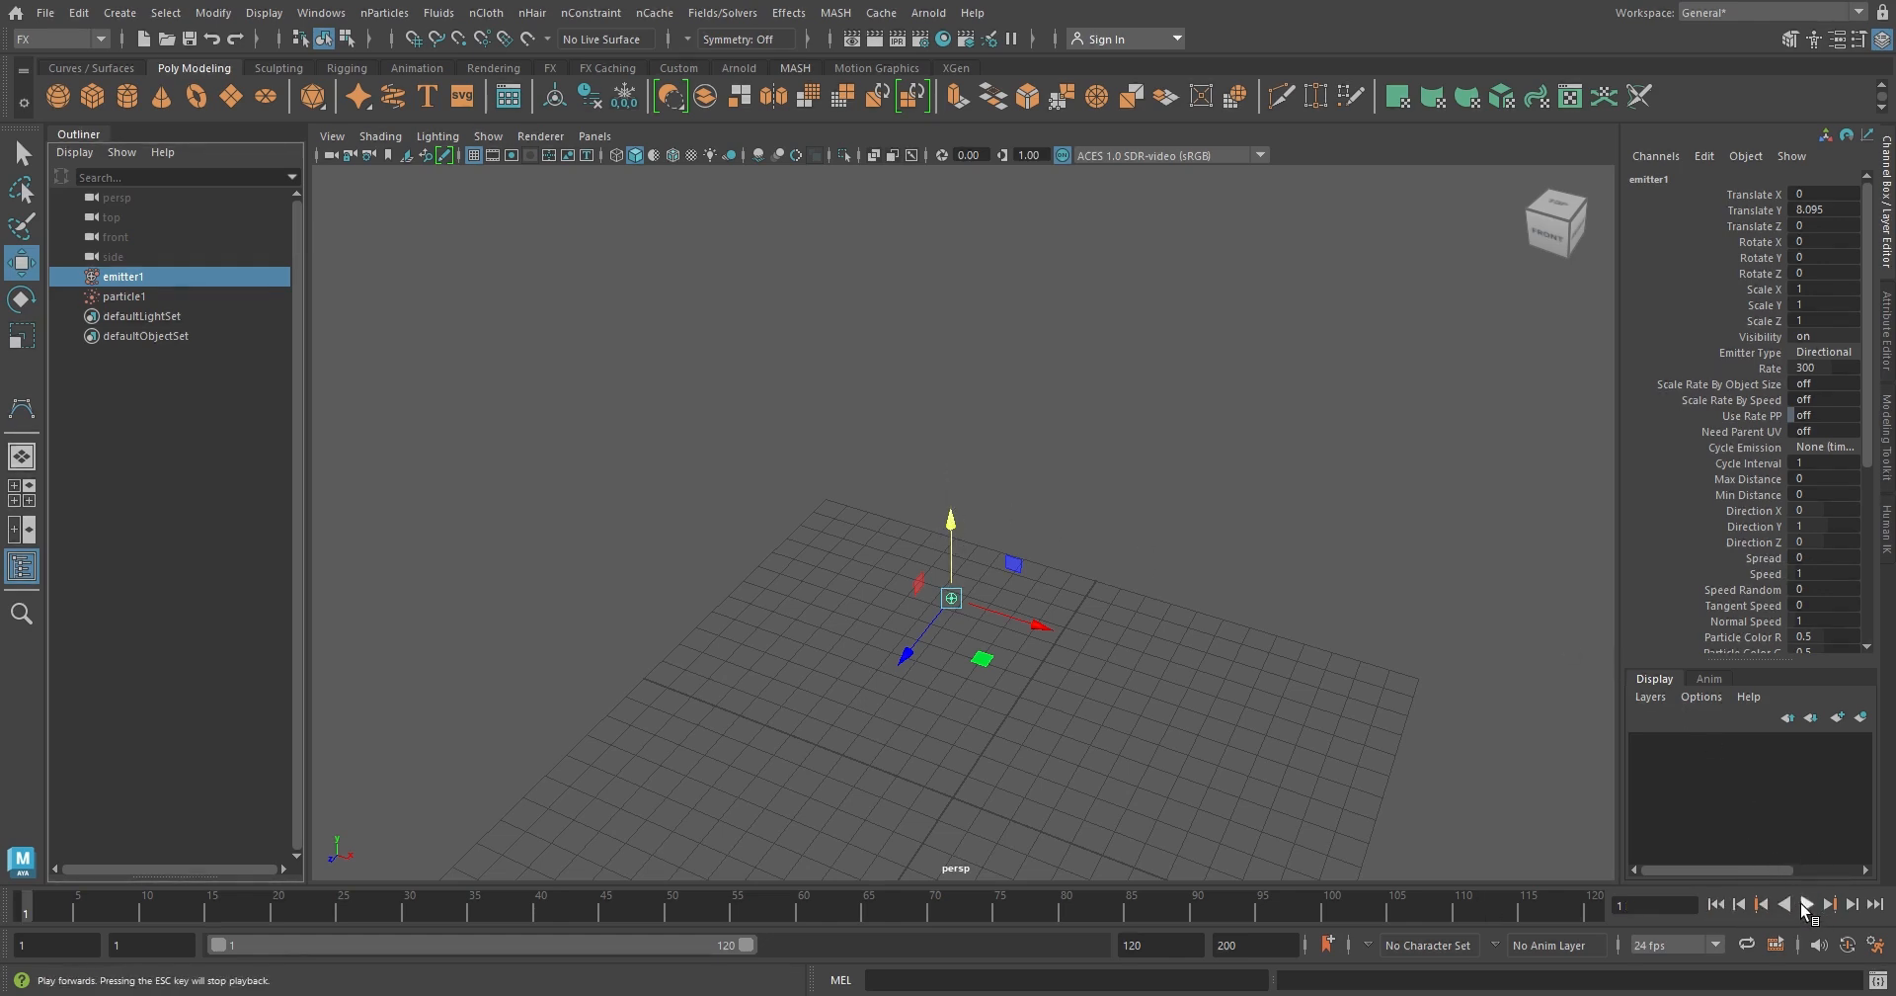
click(1806, 904)
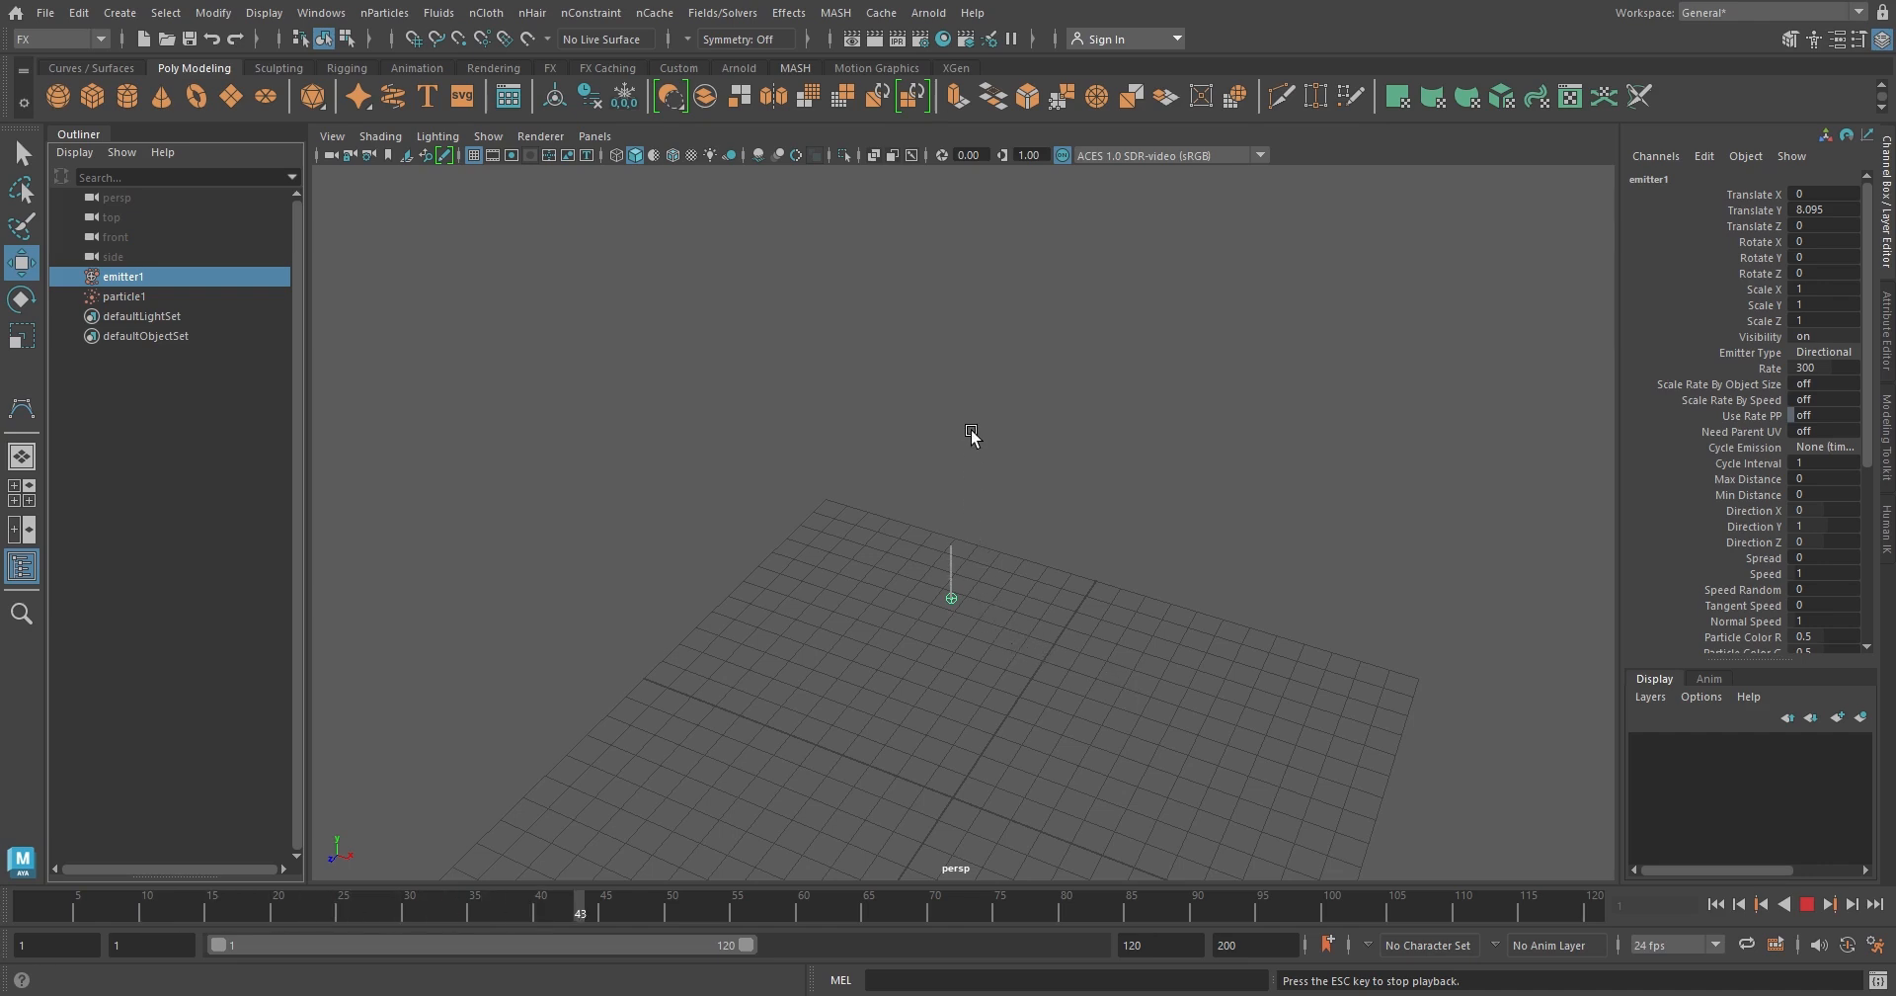
click(1835, 558)
text(0.5)
key(Return)
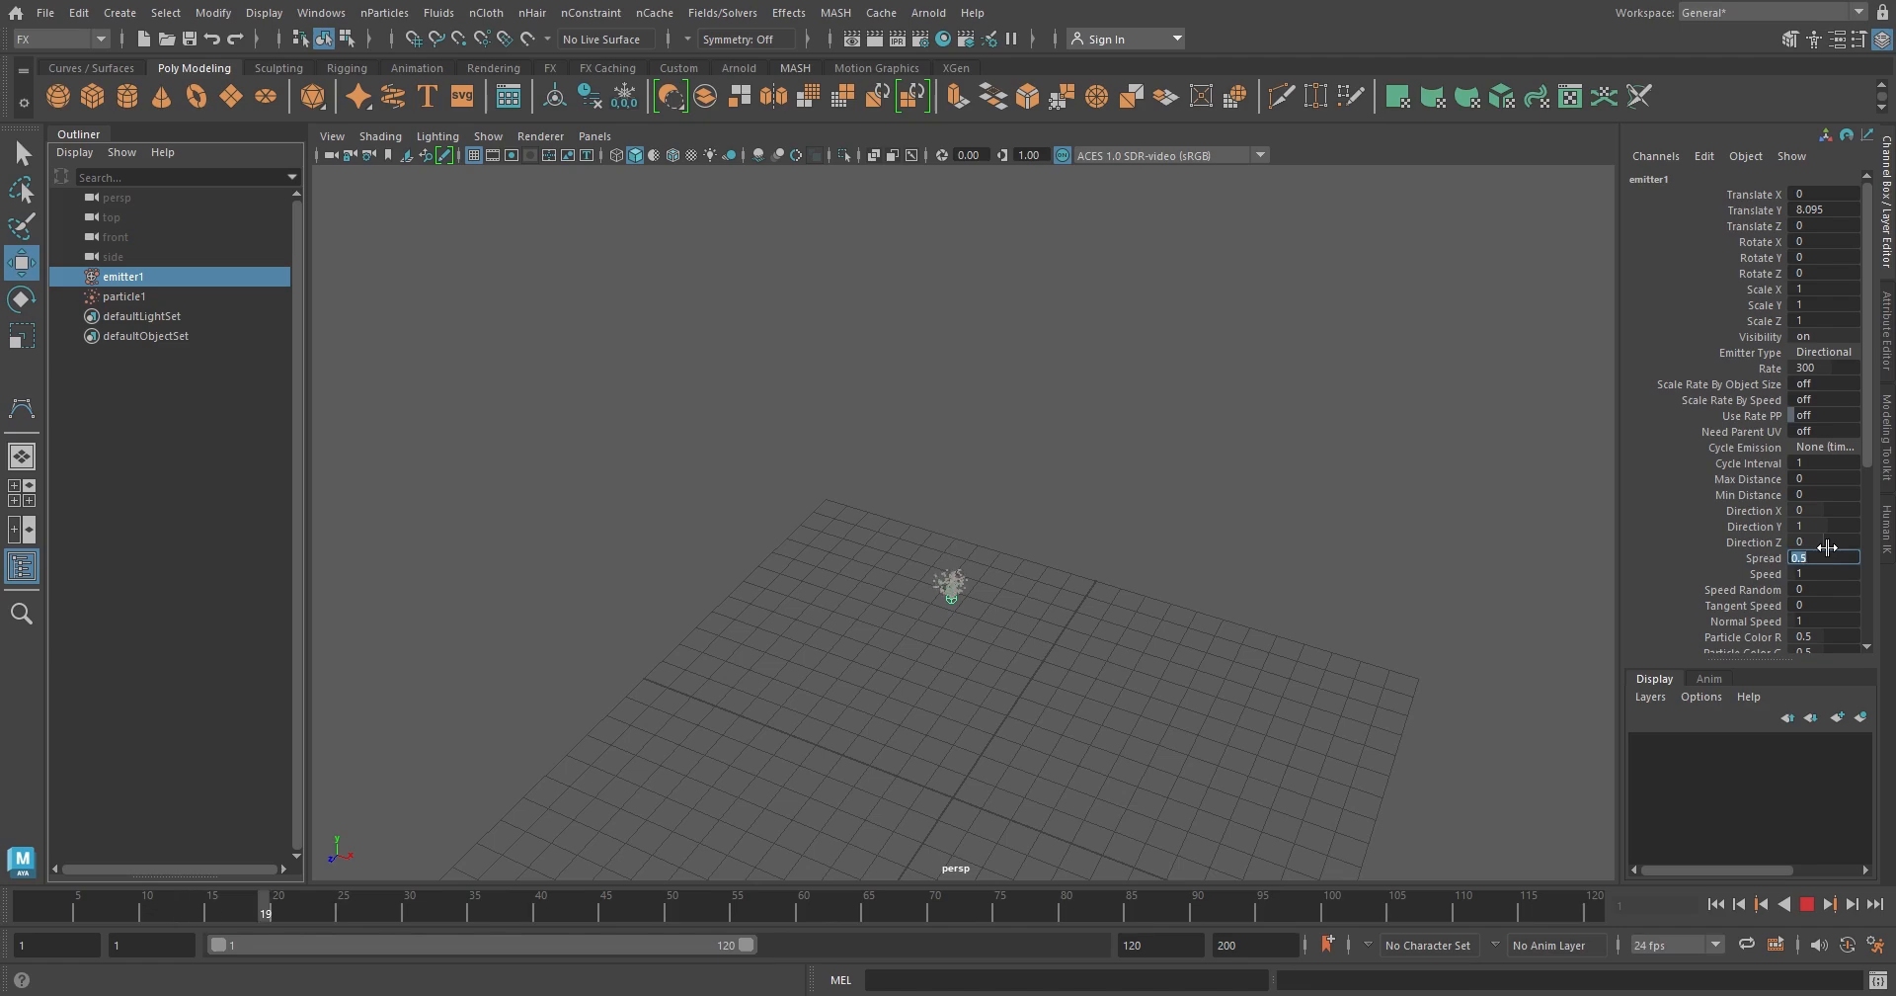
mouse_move(1207, 631)
alt+mouse_down()
mouse_move(1135, 613)
mouse_move(1202, 605)
mouse_move(1295, 676)
mouse_move(1316, 662)
mouse_move(1300, 571)
mouse_move(1050, 618)
mouse_move(1126, 610)
mouse_move(1077, 623)
alt+mouse_up()
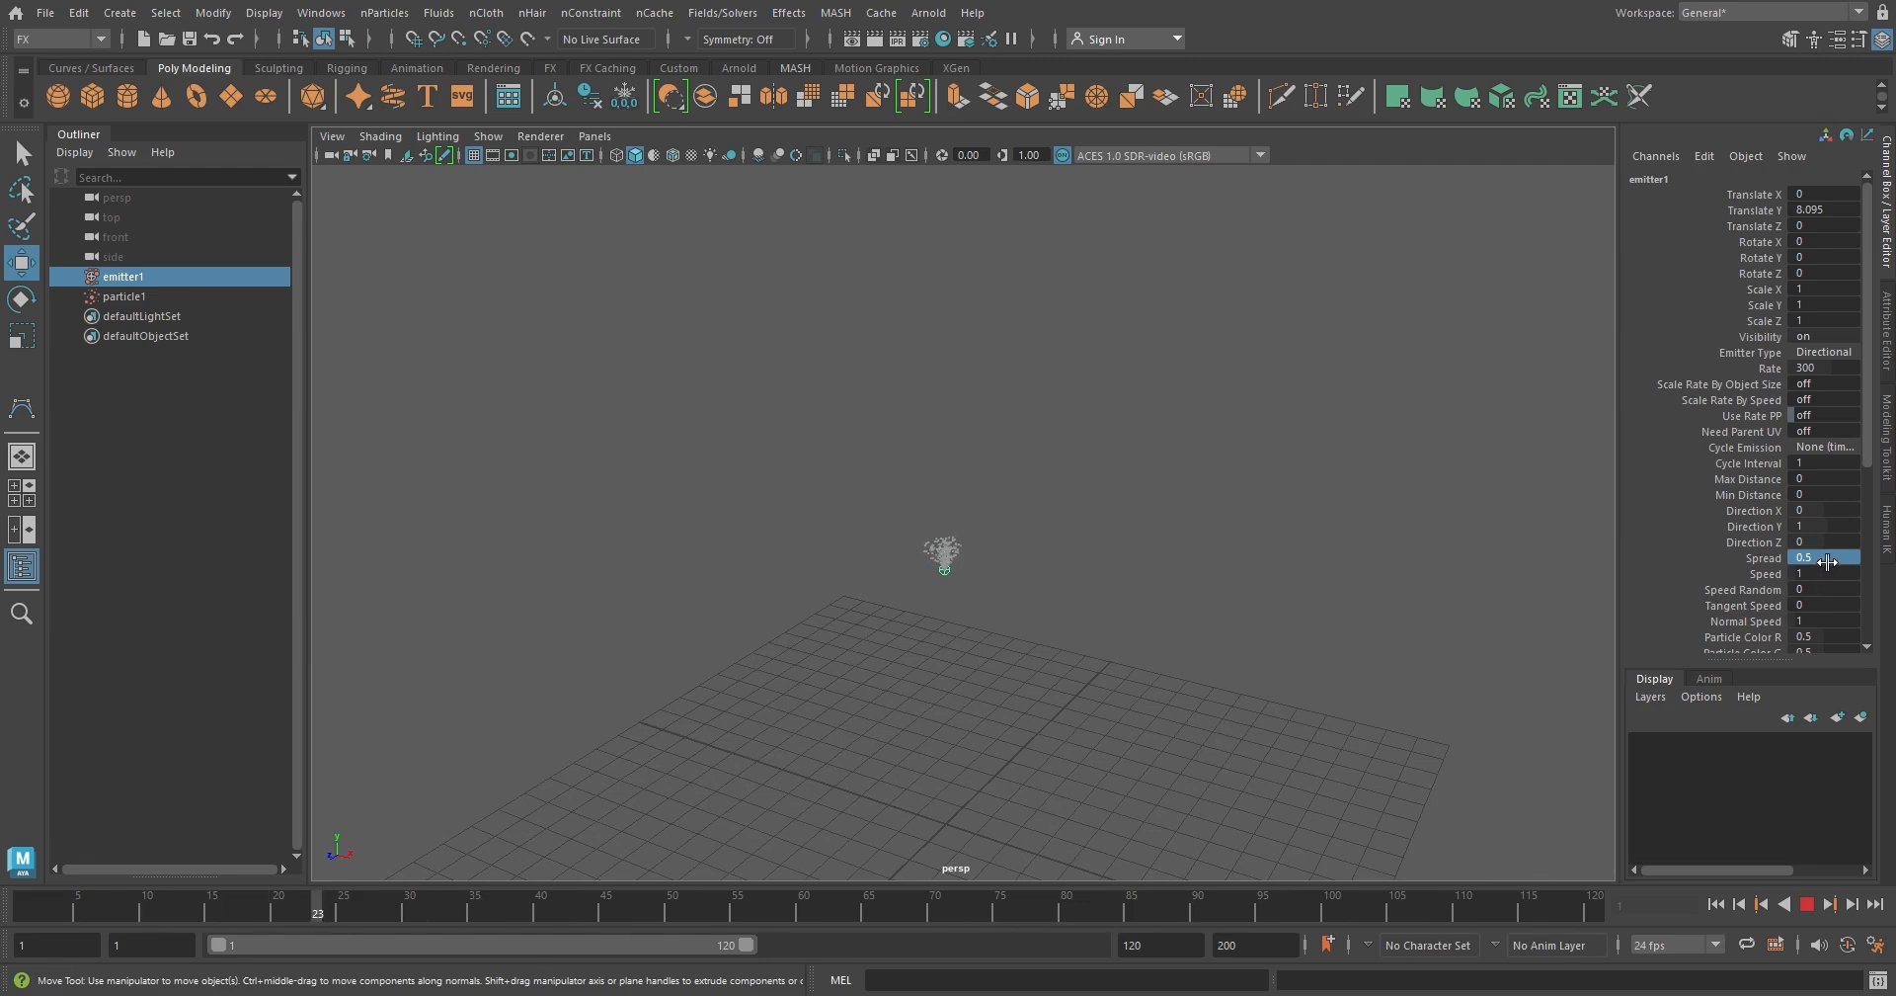
Set the emitter's Spread to 1 while the simulation plays
double_click(1829, 558)
text(1)
key(Return)
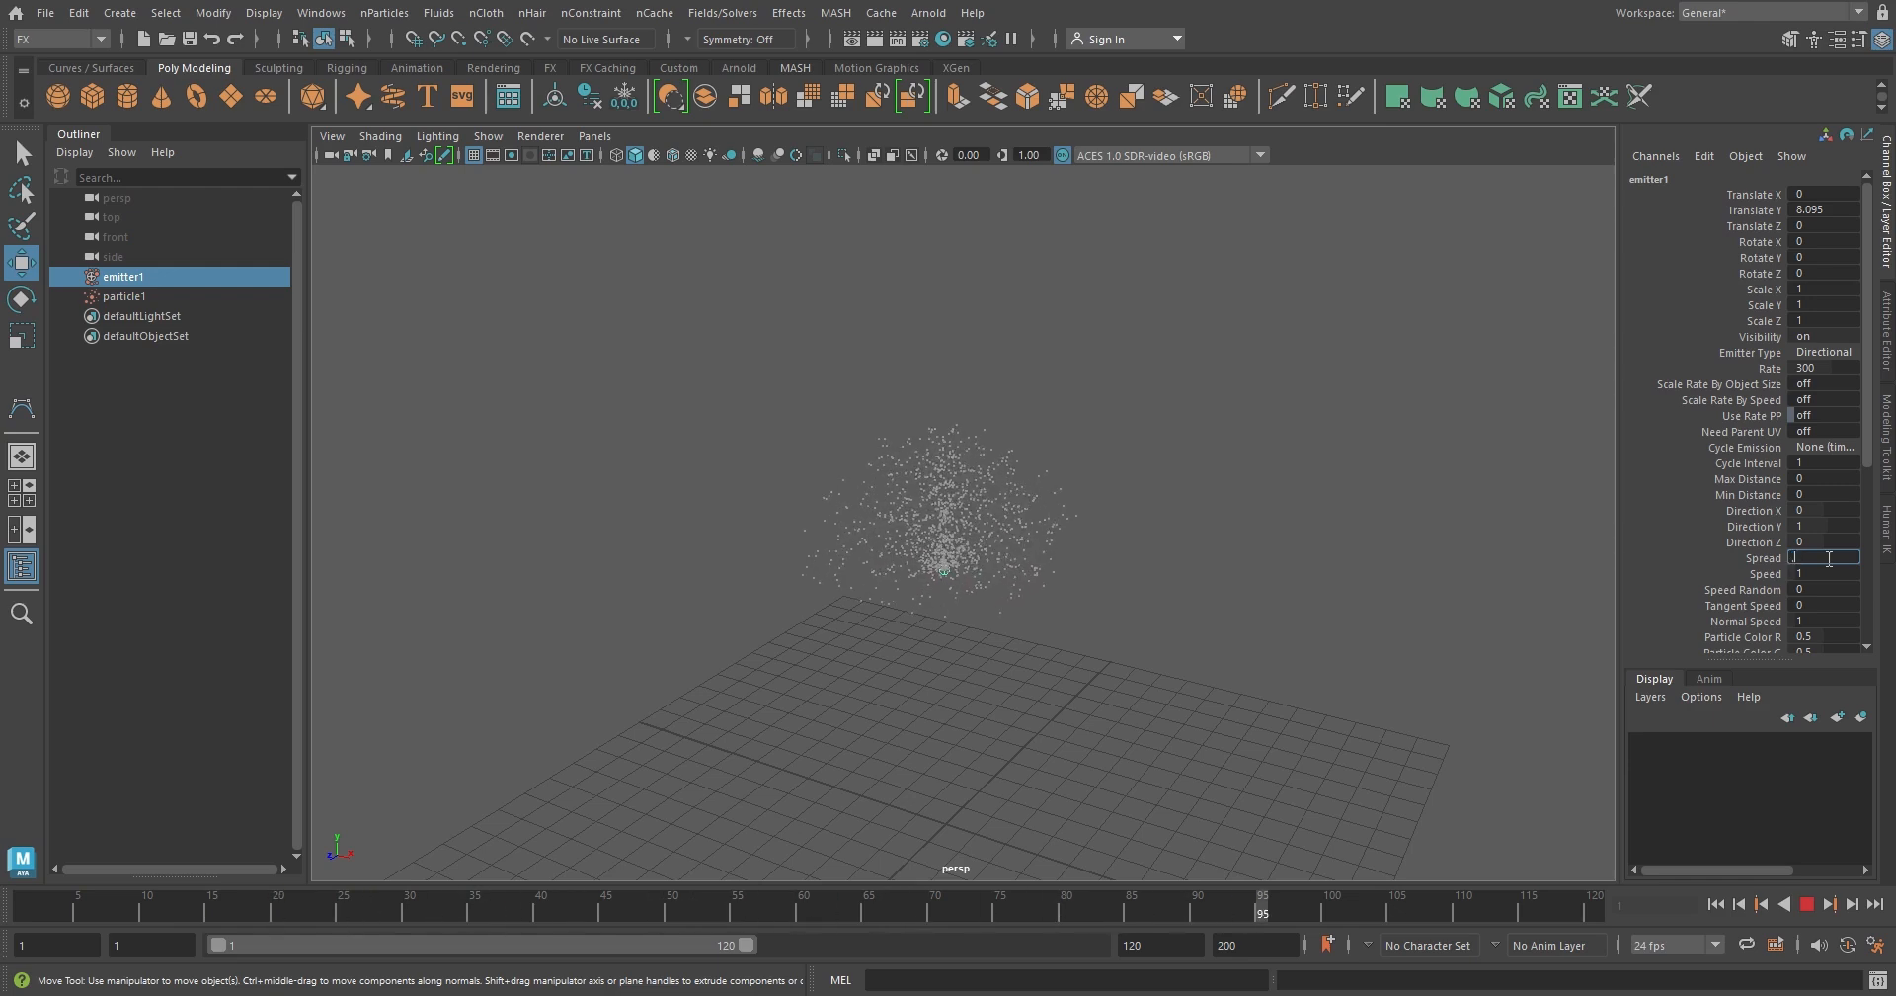
Set the directional emitter's Spread to 0.2 and Speed to 3 while the simulation plays
text(0.2)
key(Return)
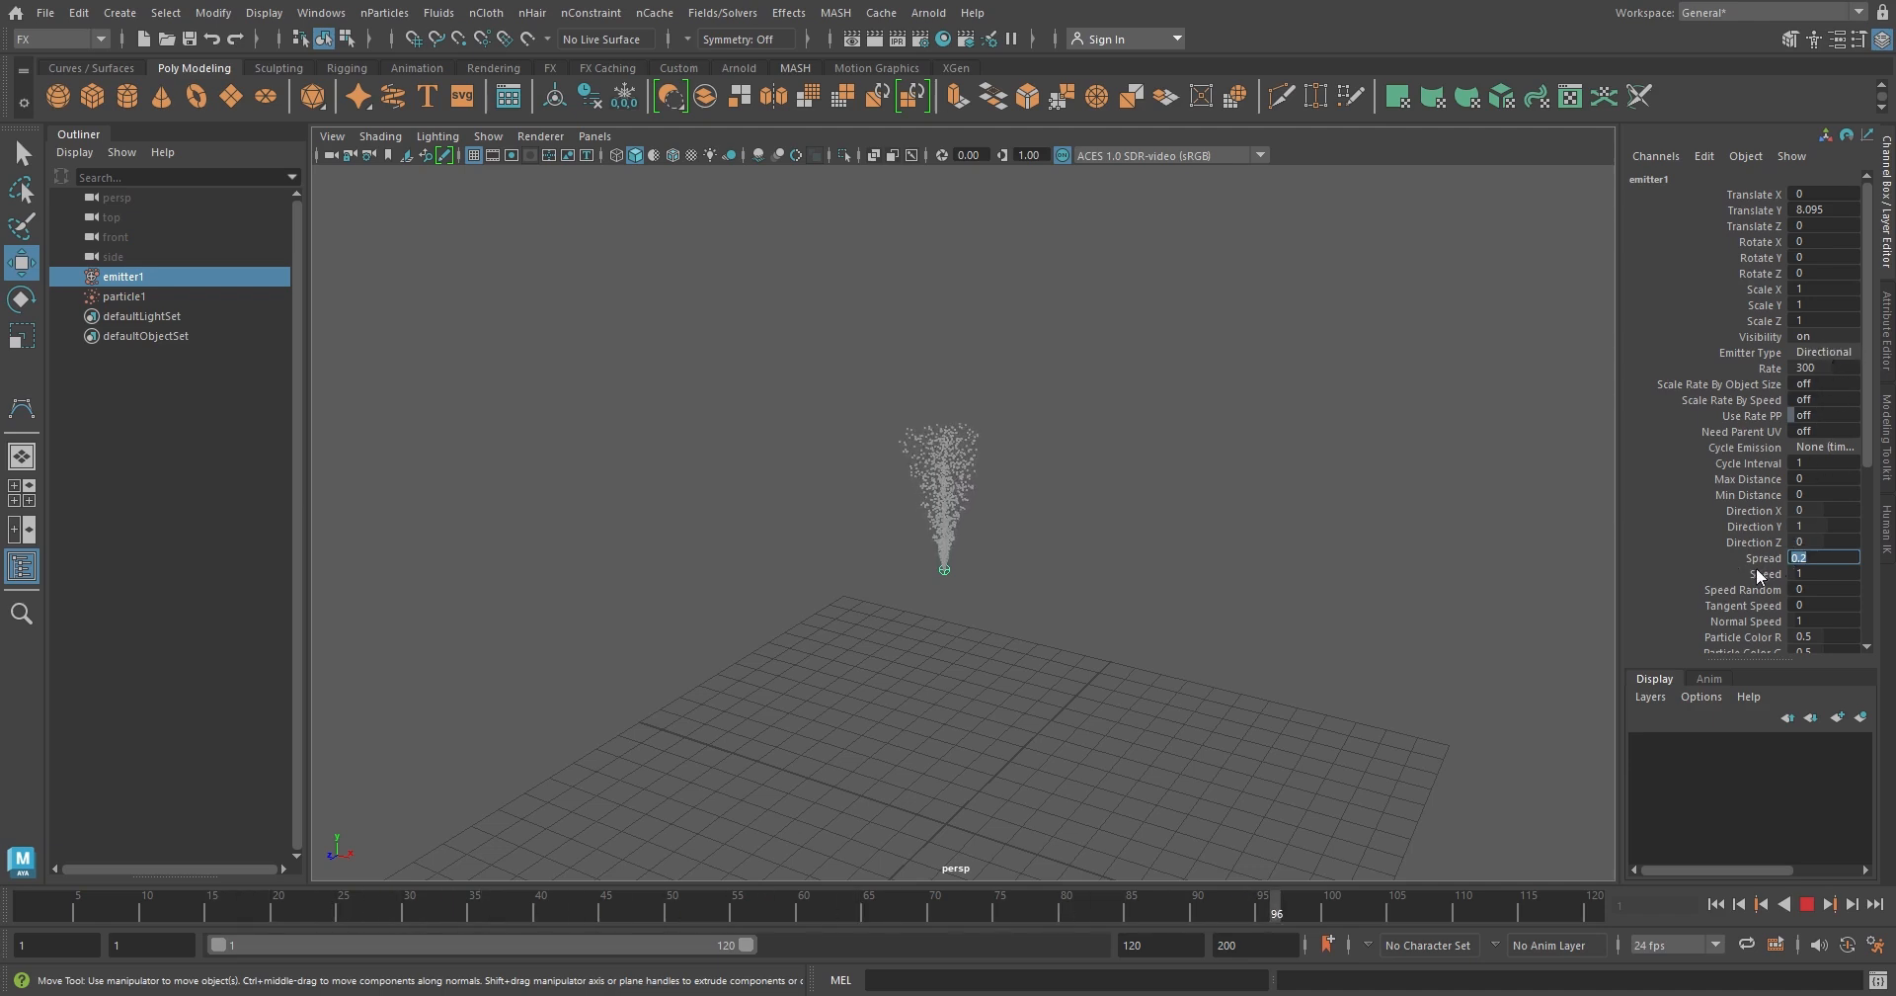
click(1815, 573)
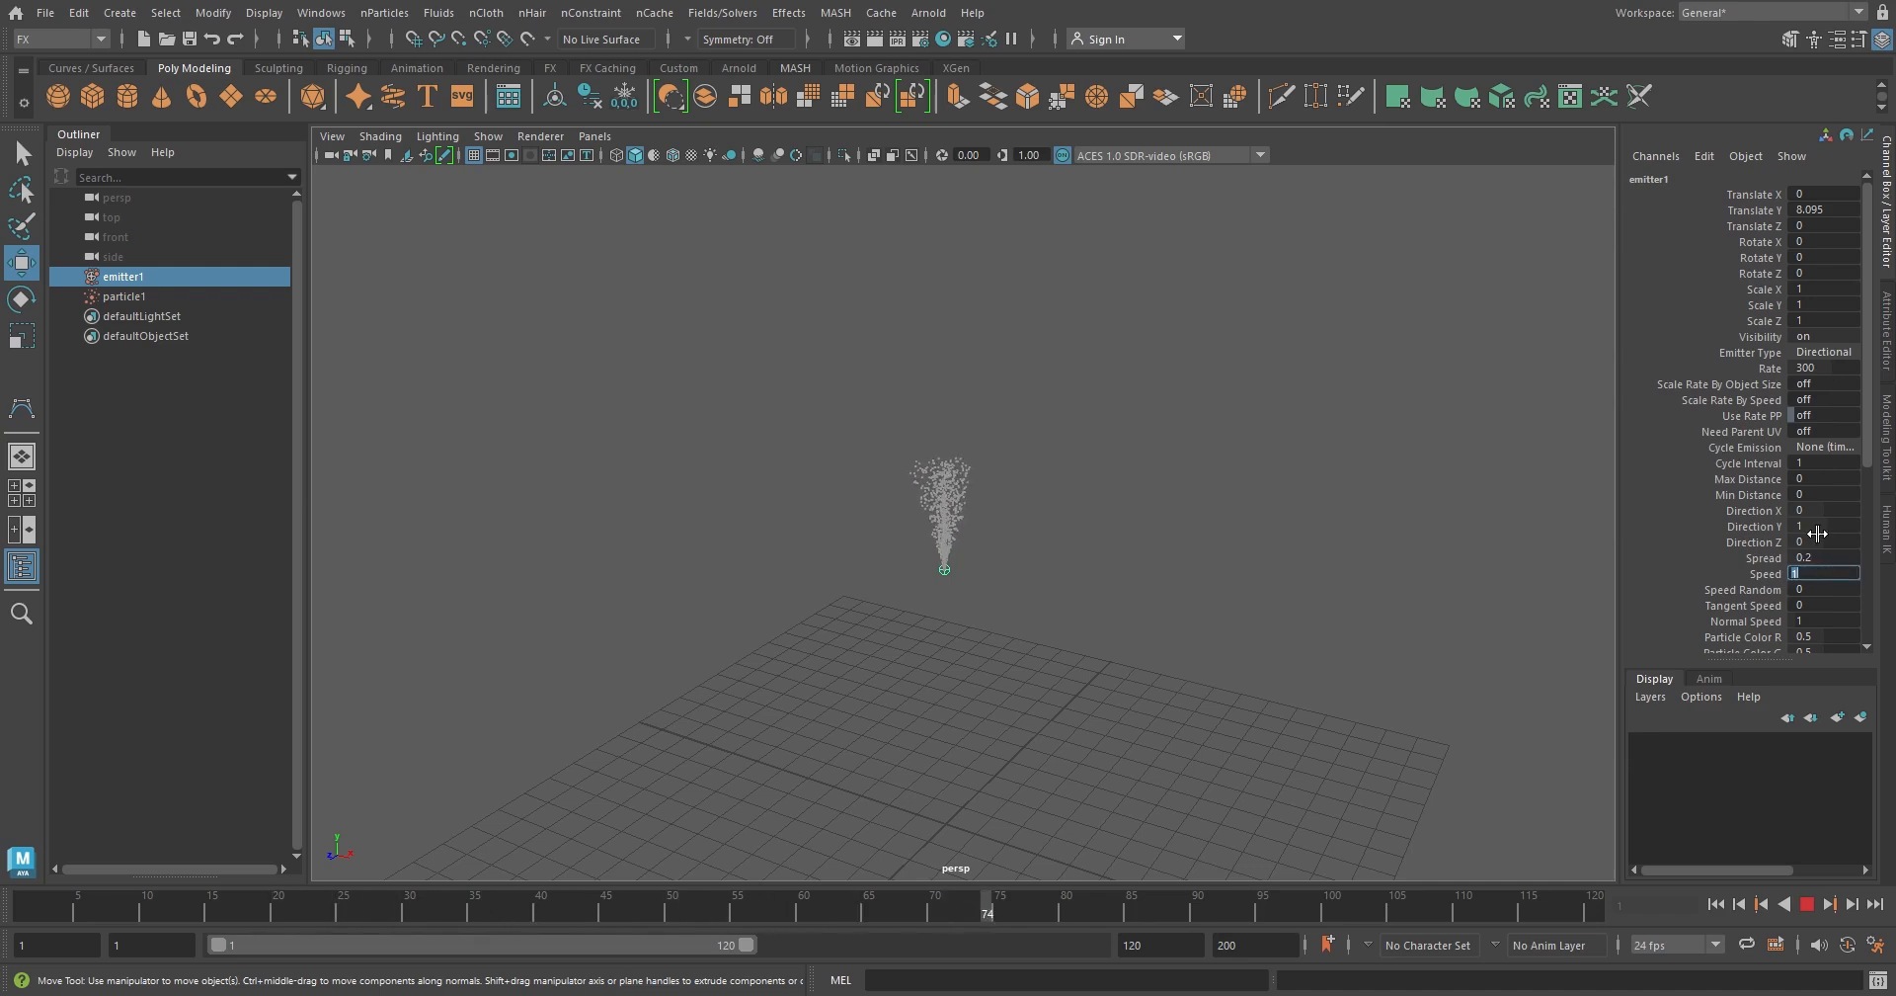
text(3)
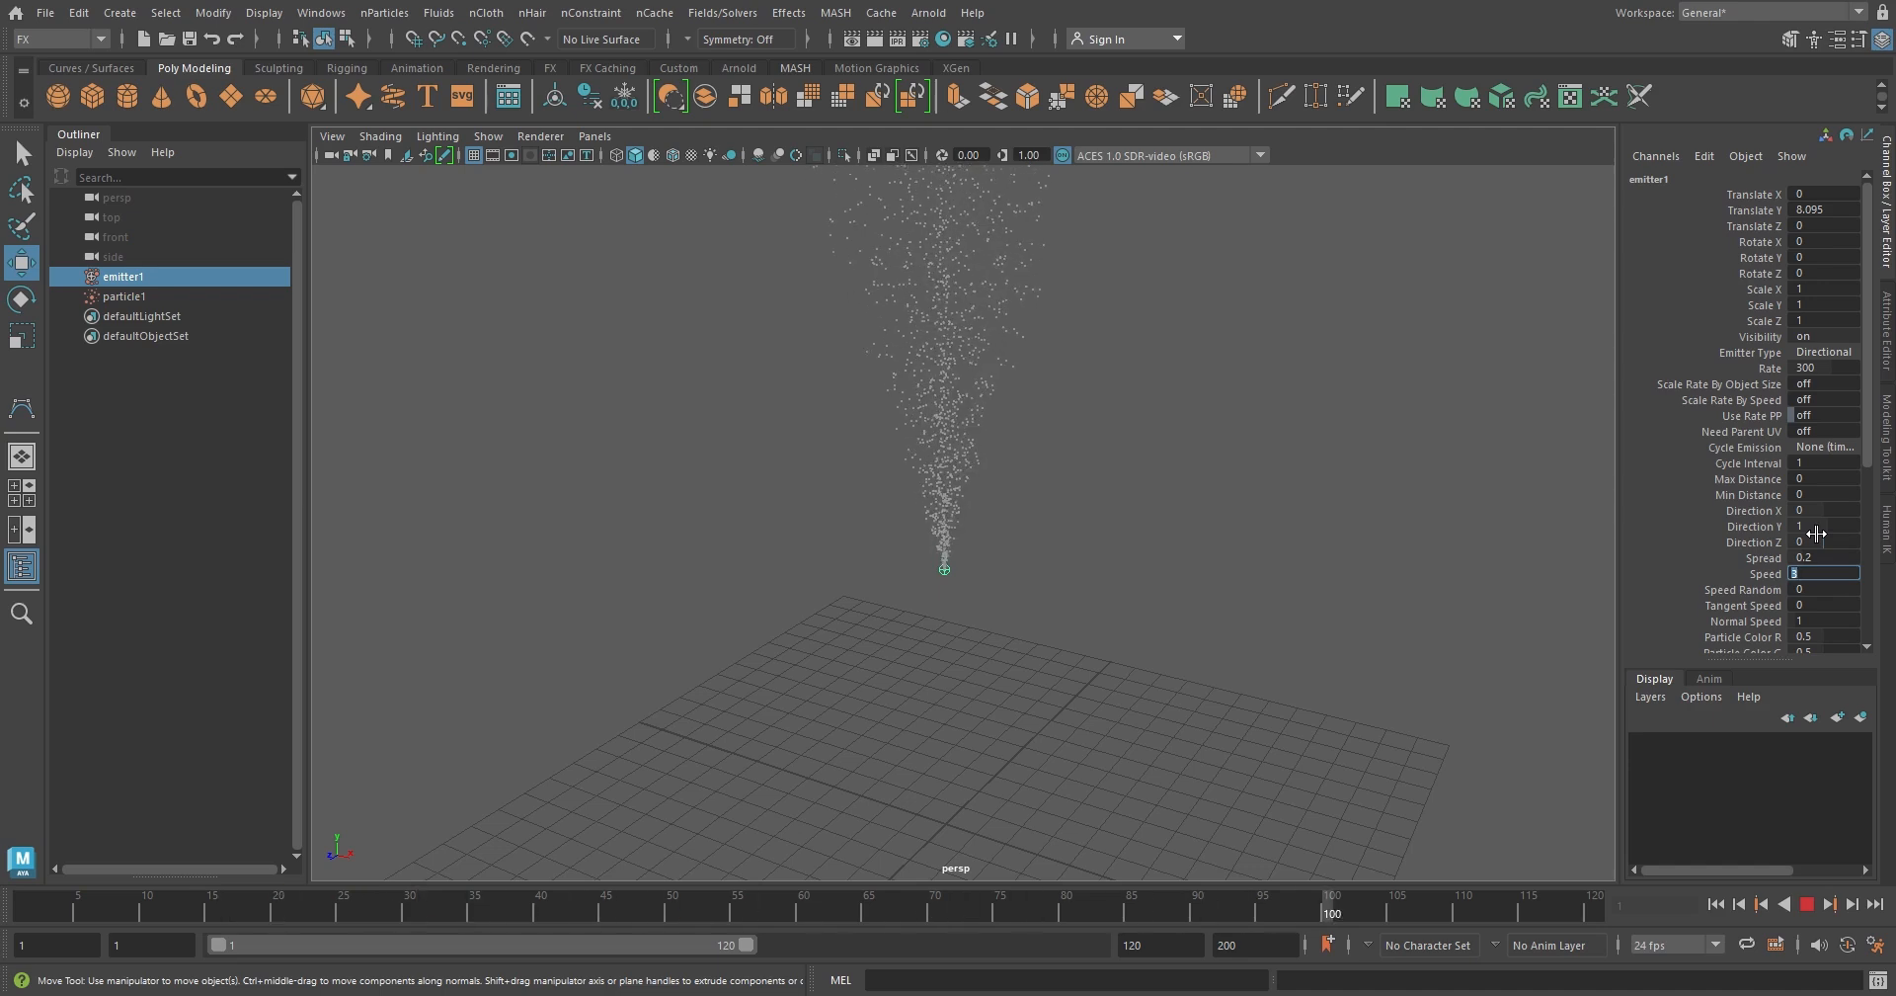
Stop the playback and delete the directional emitter together with its particle object
click(1806, 904)
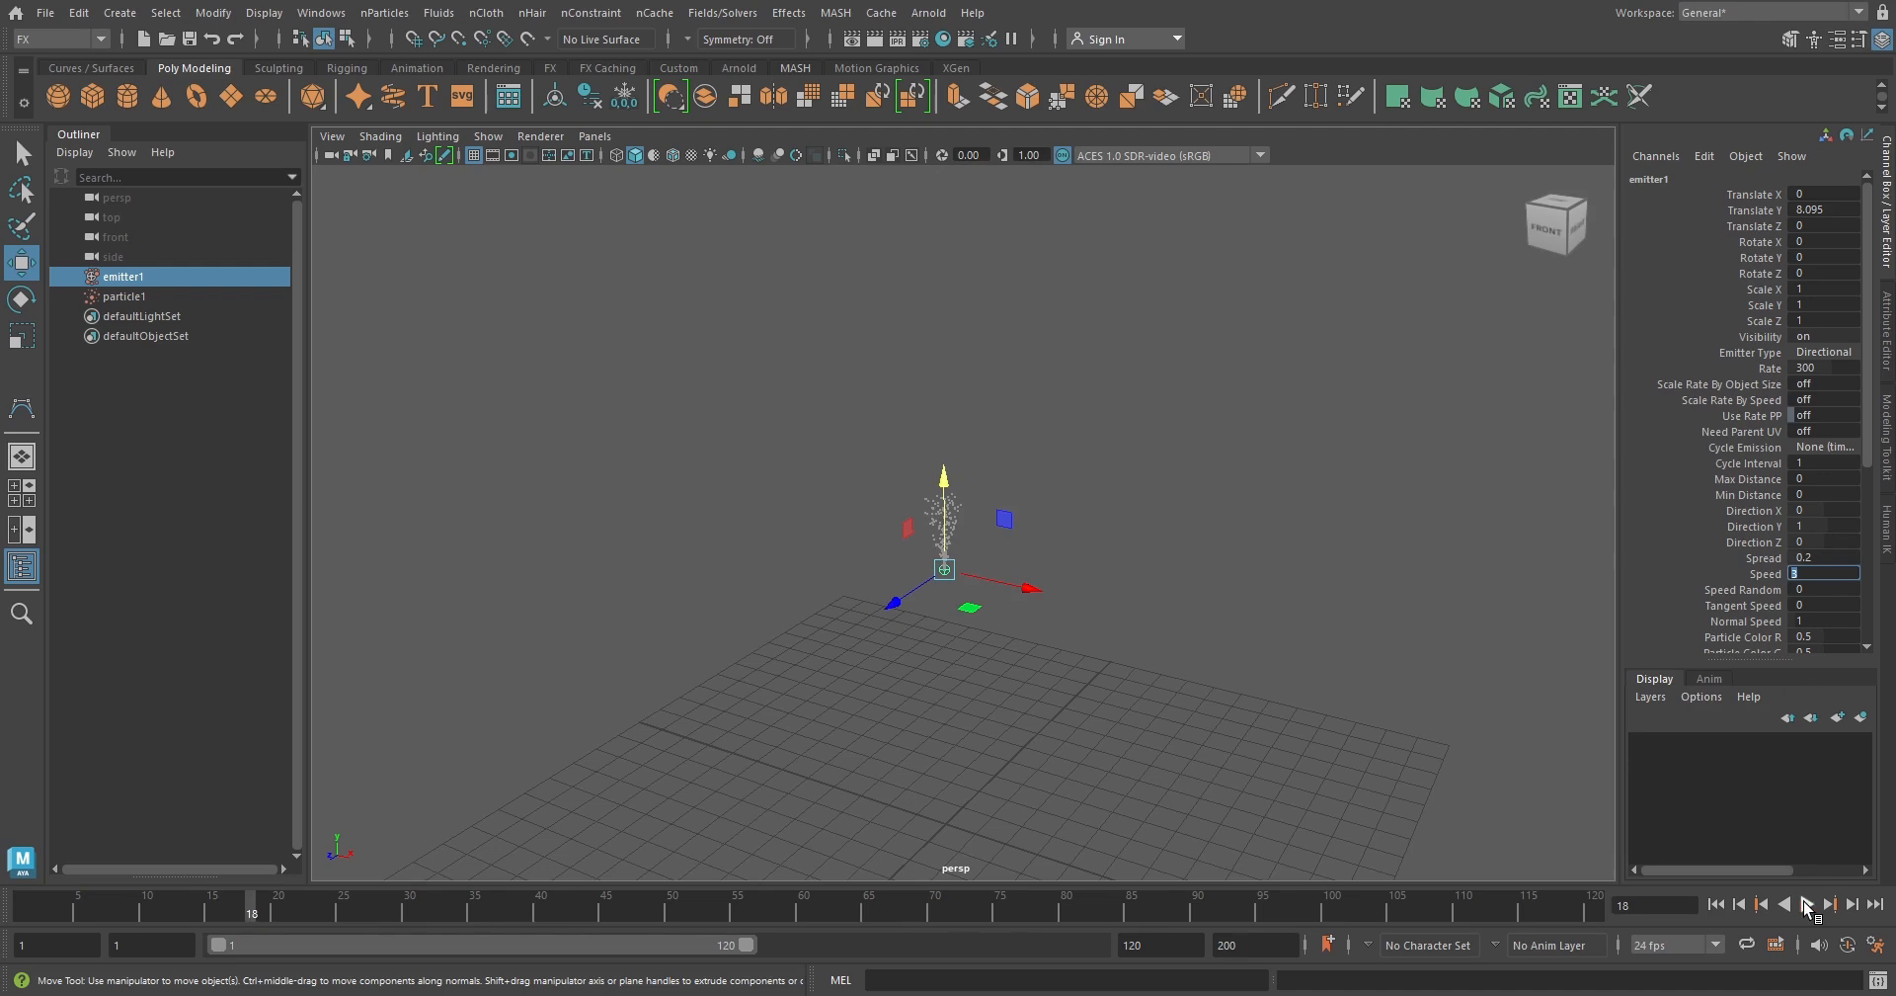
shift+click(162, 296)
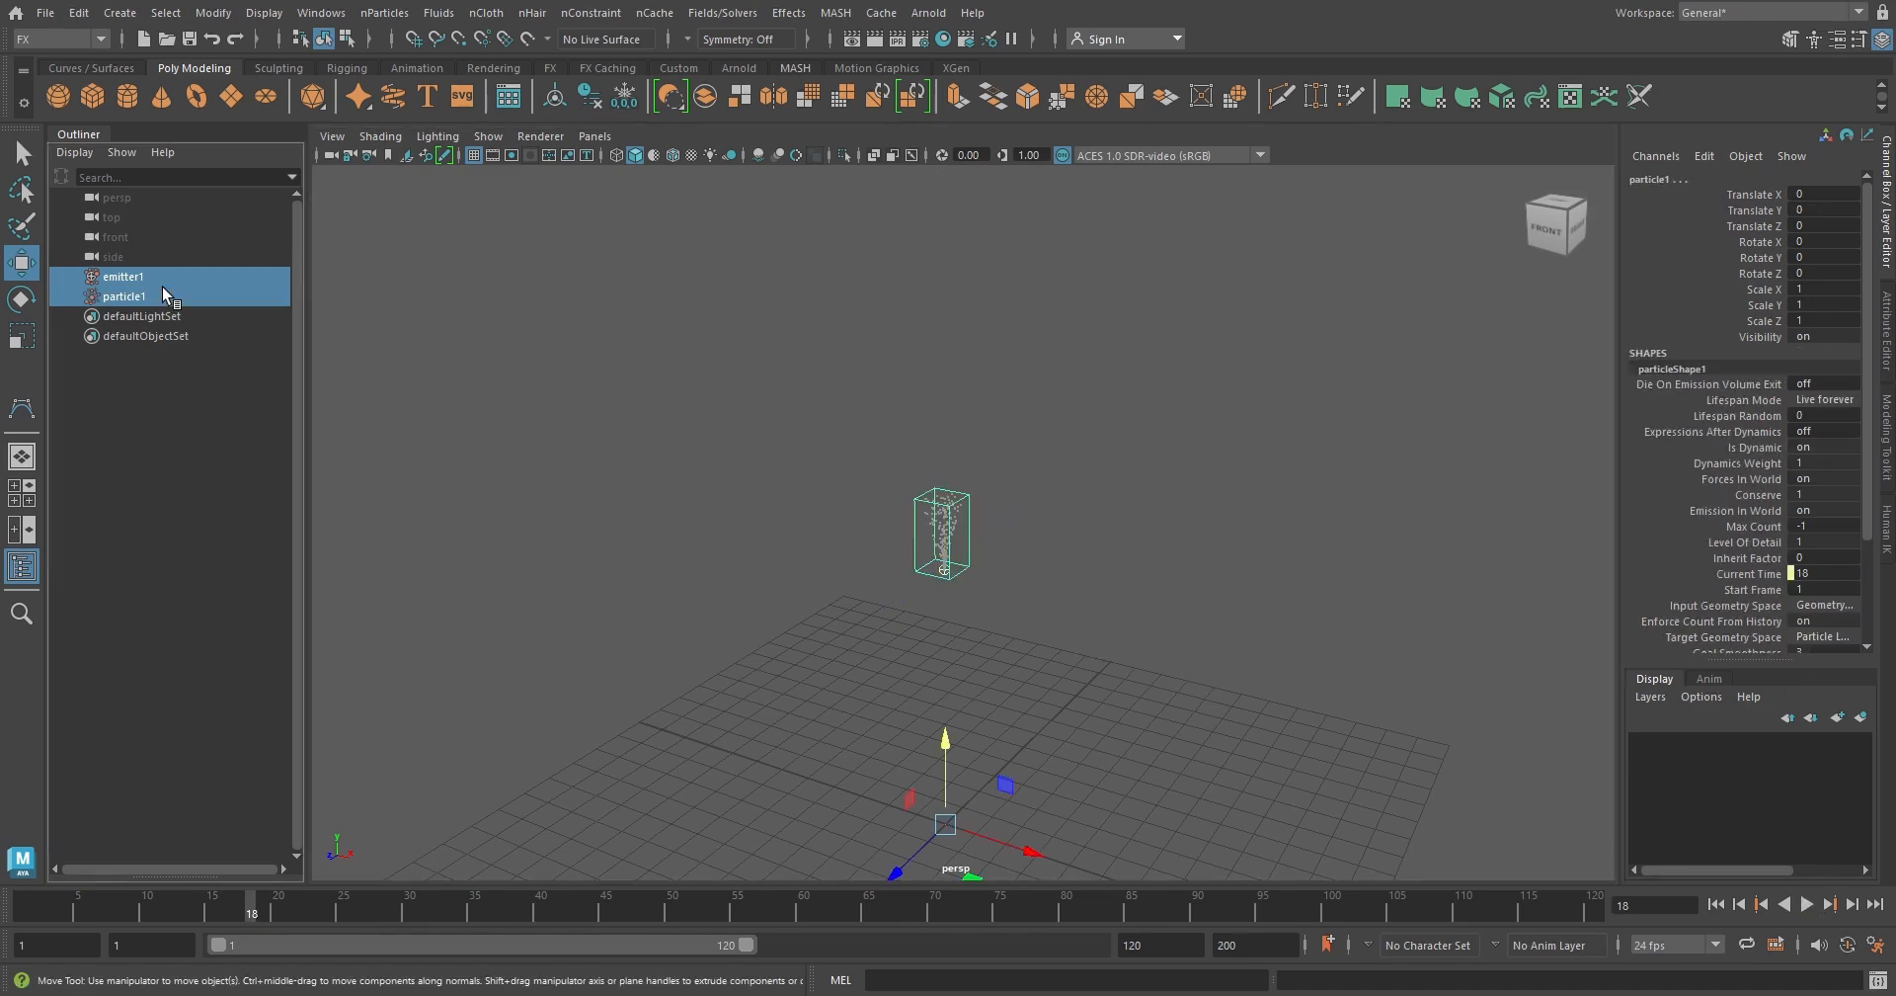
key(Delete)
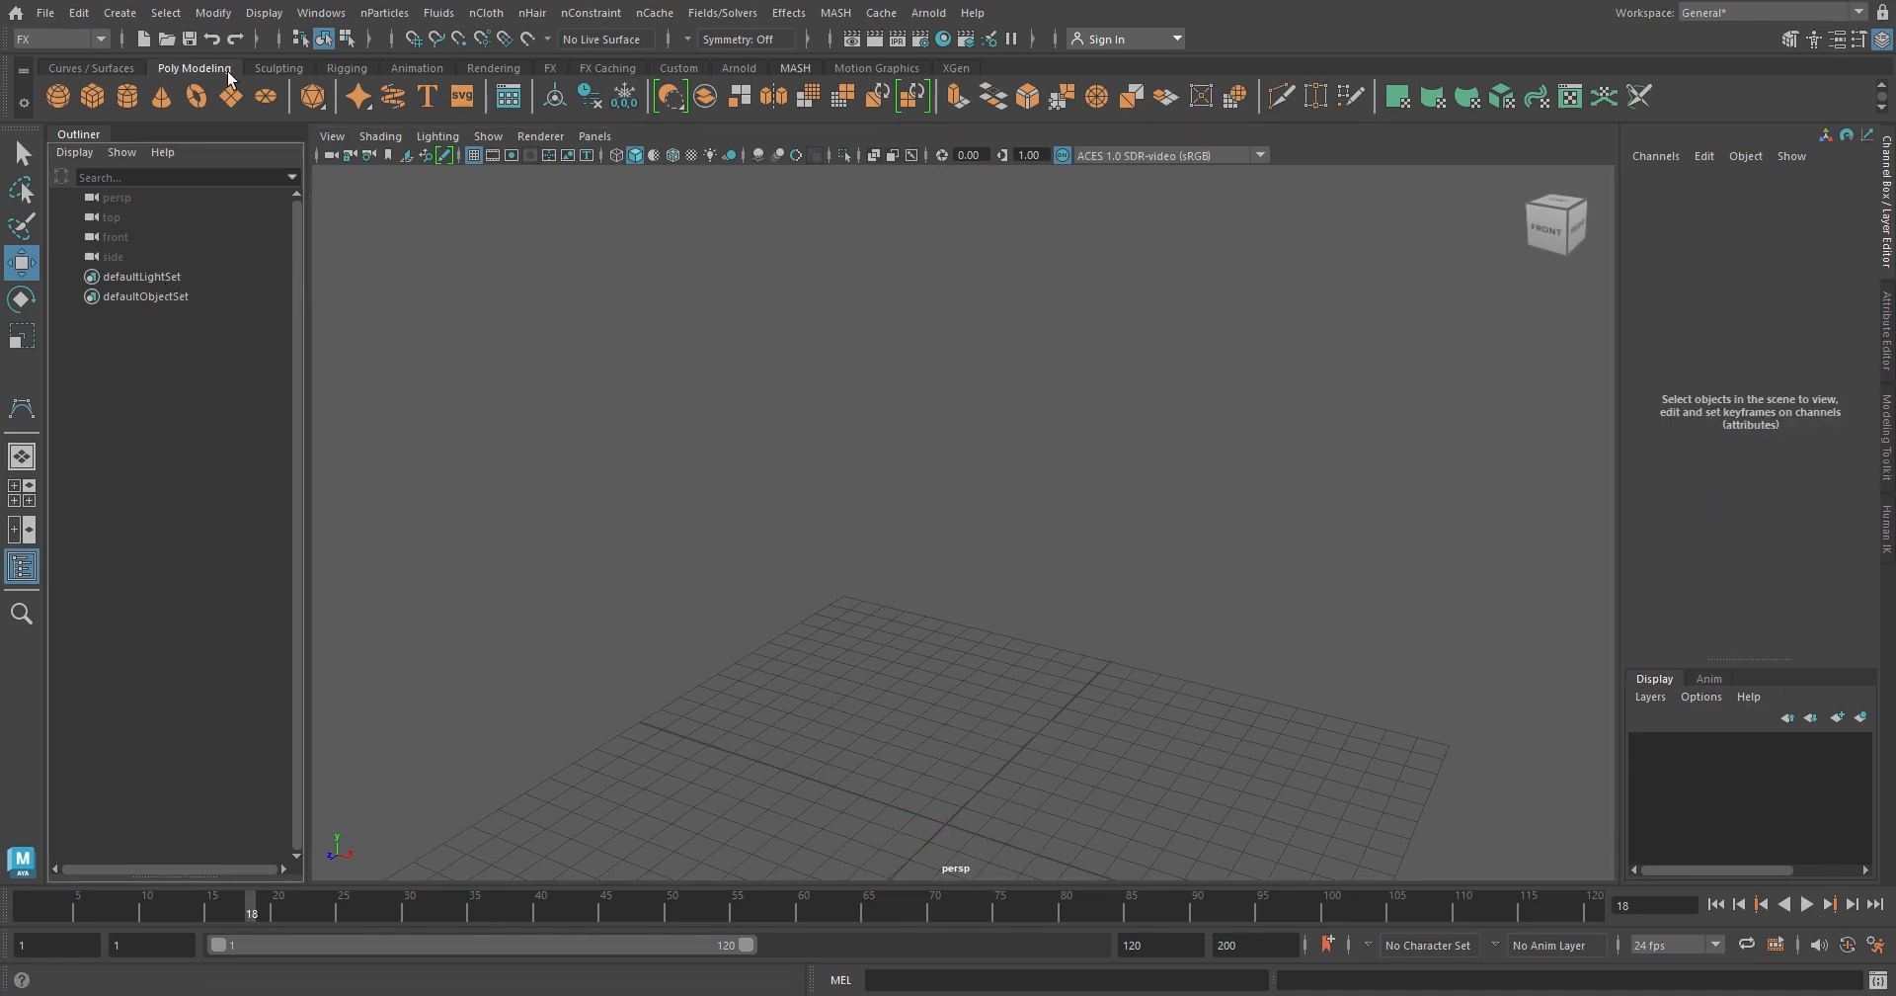
Create a legacy particle emitter of type Volume with a Cube volume shape and raise it about 10.6 units above the grid
click(395, 15)
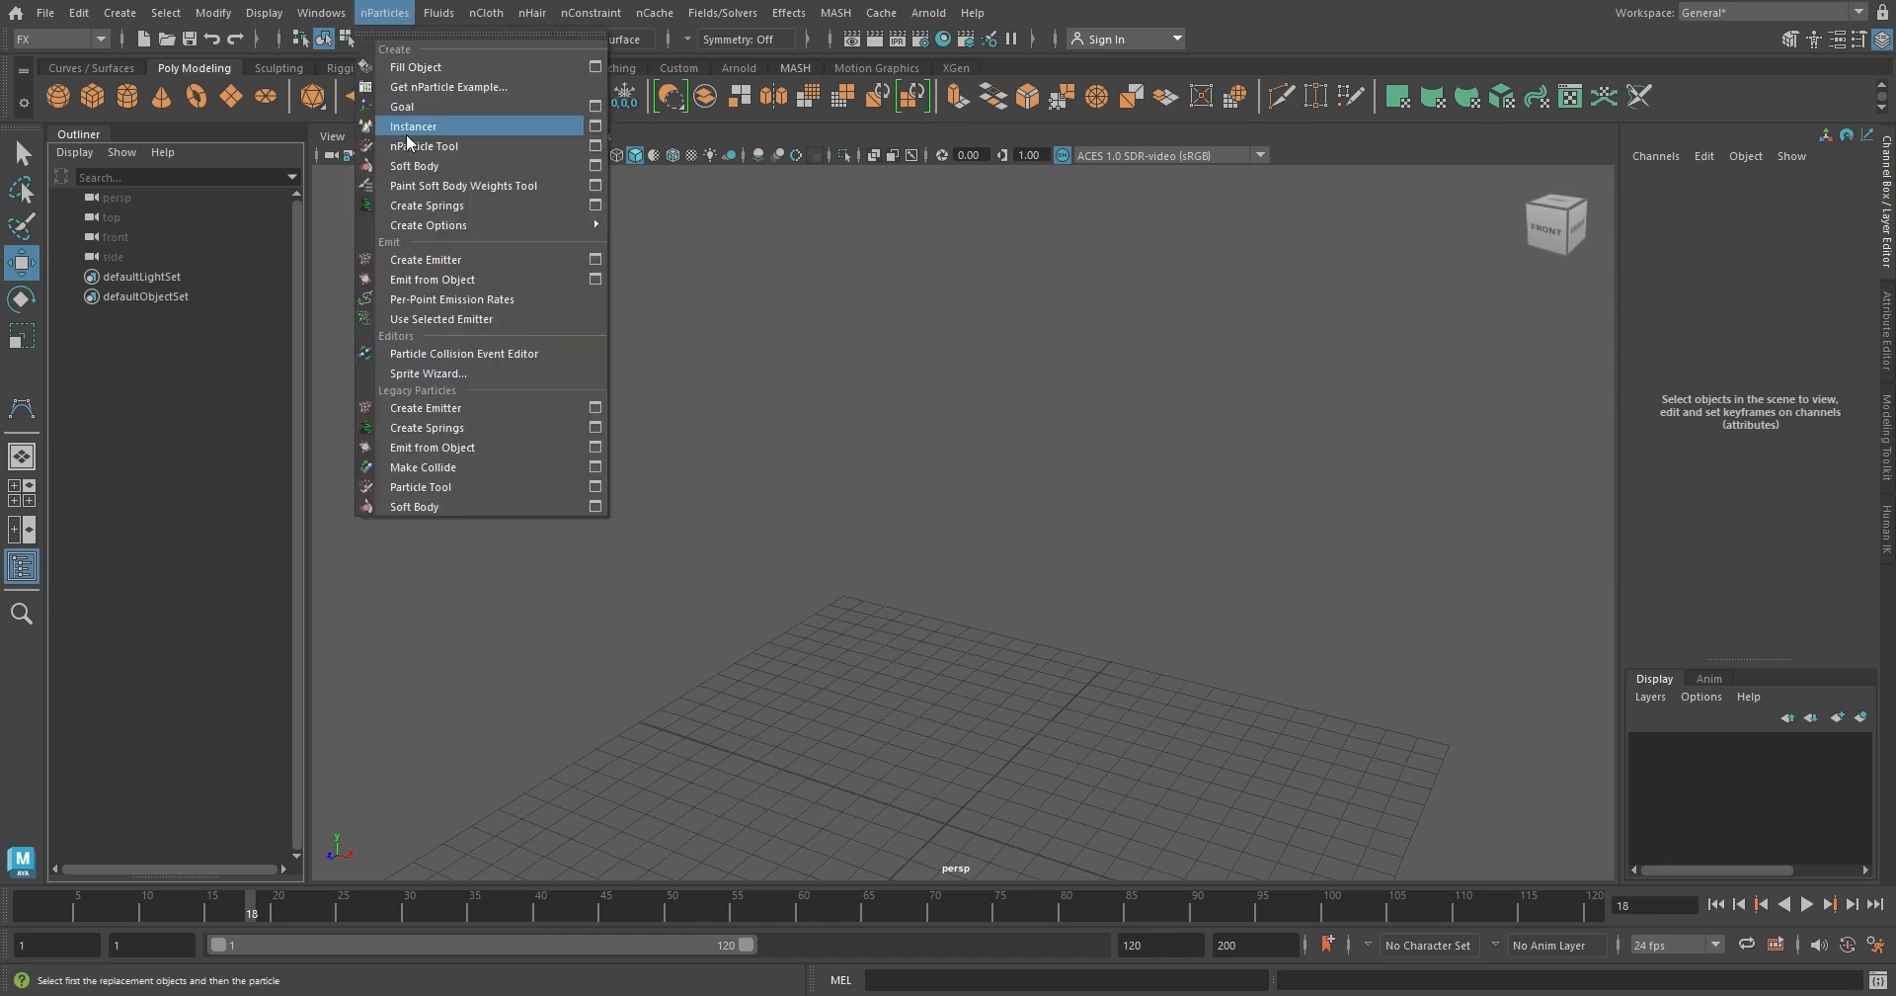
click(595, 408)
click(917, 435)
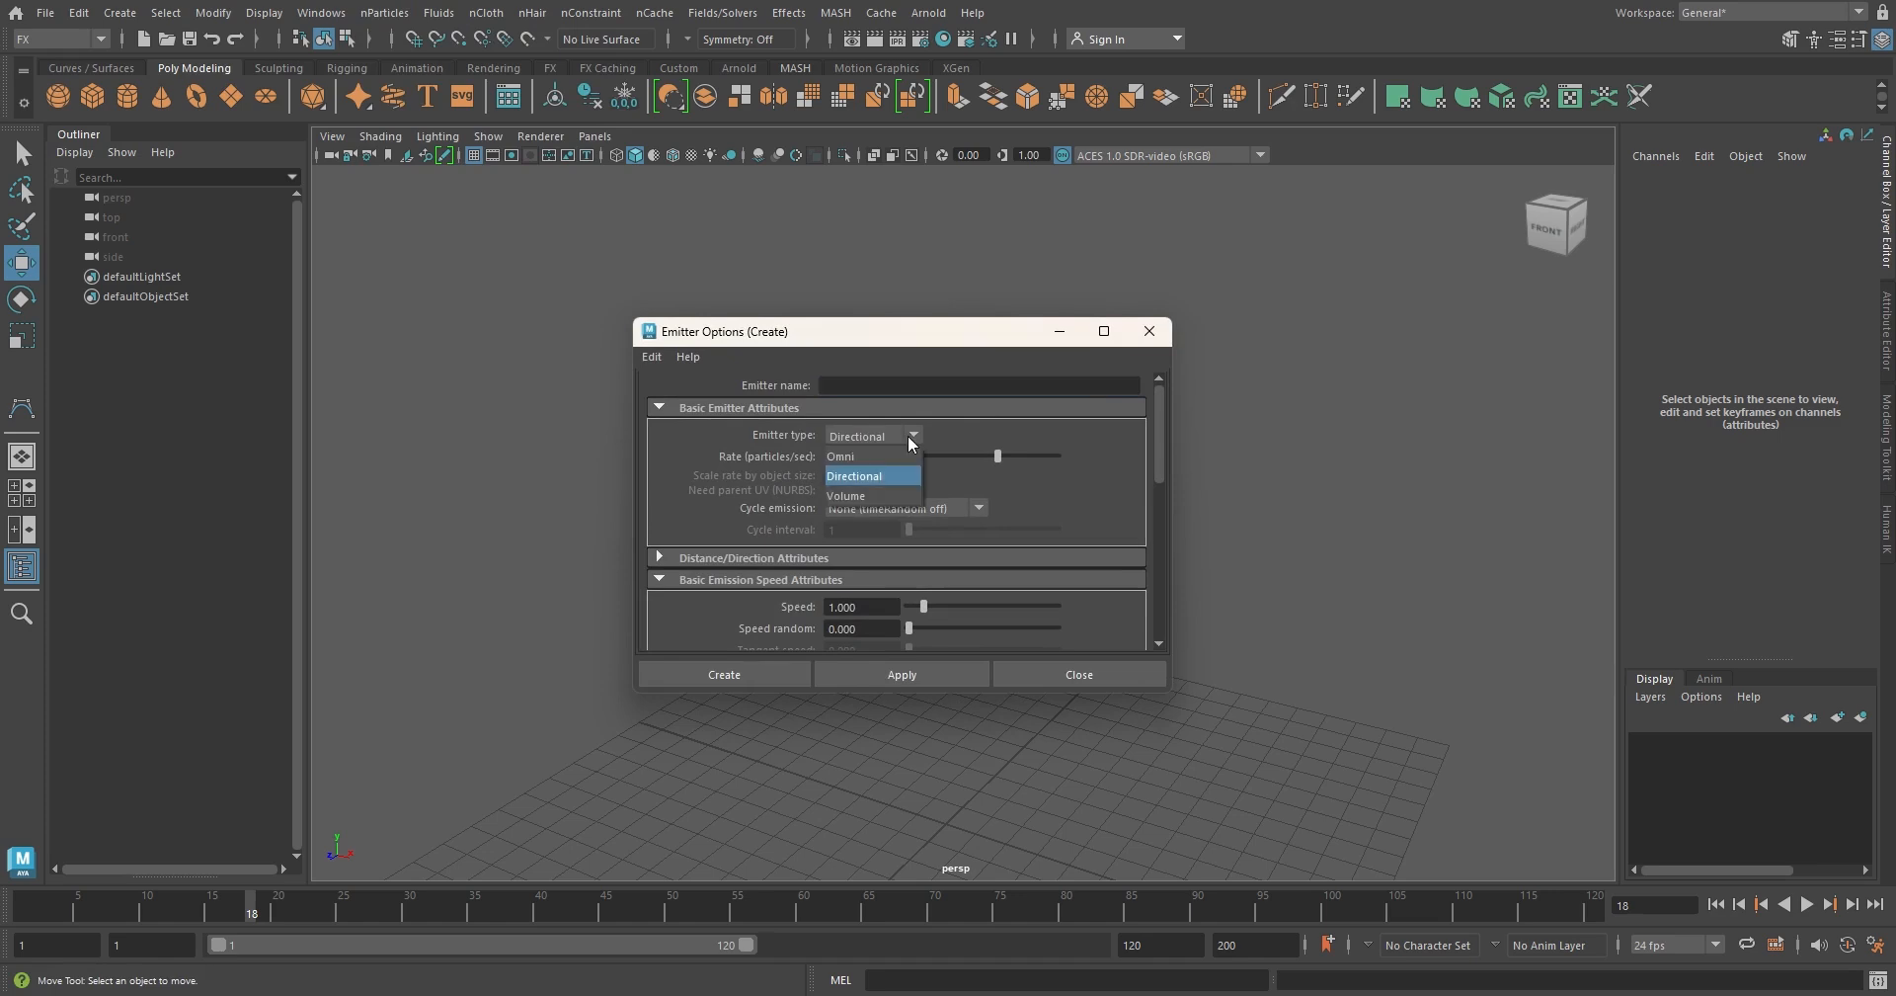
click(893, 494)
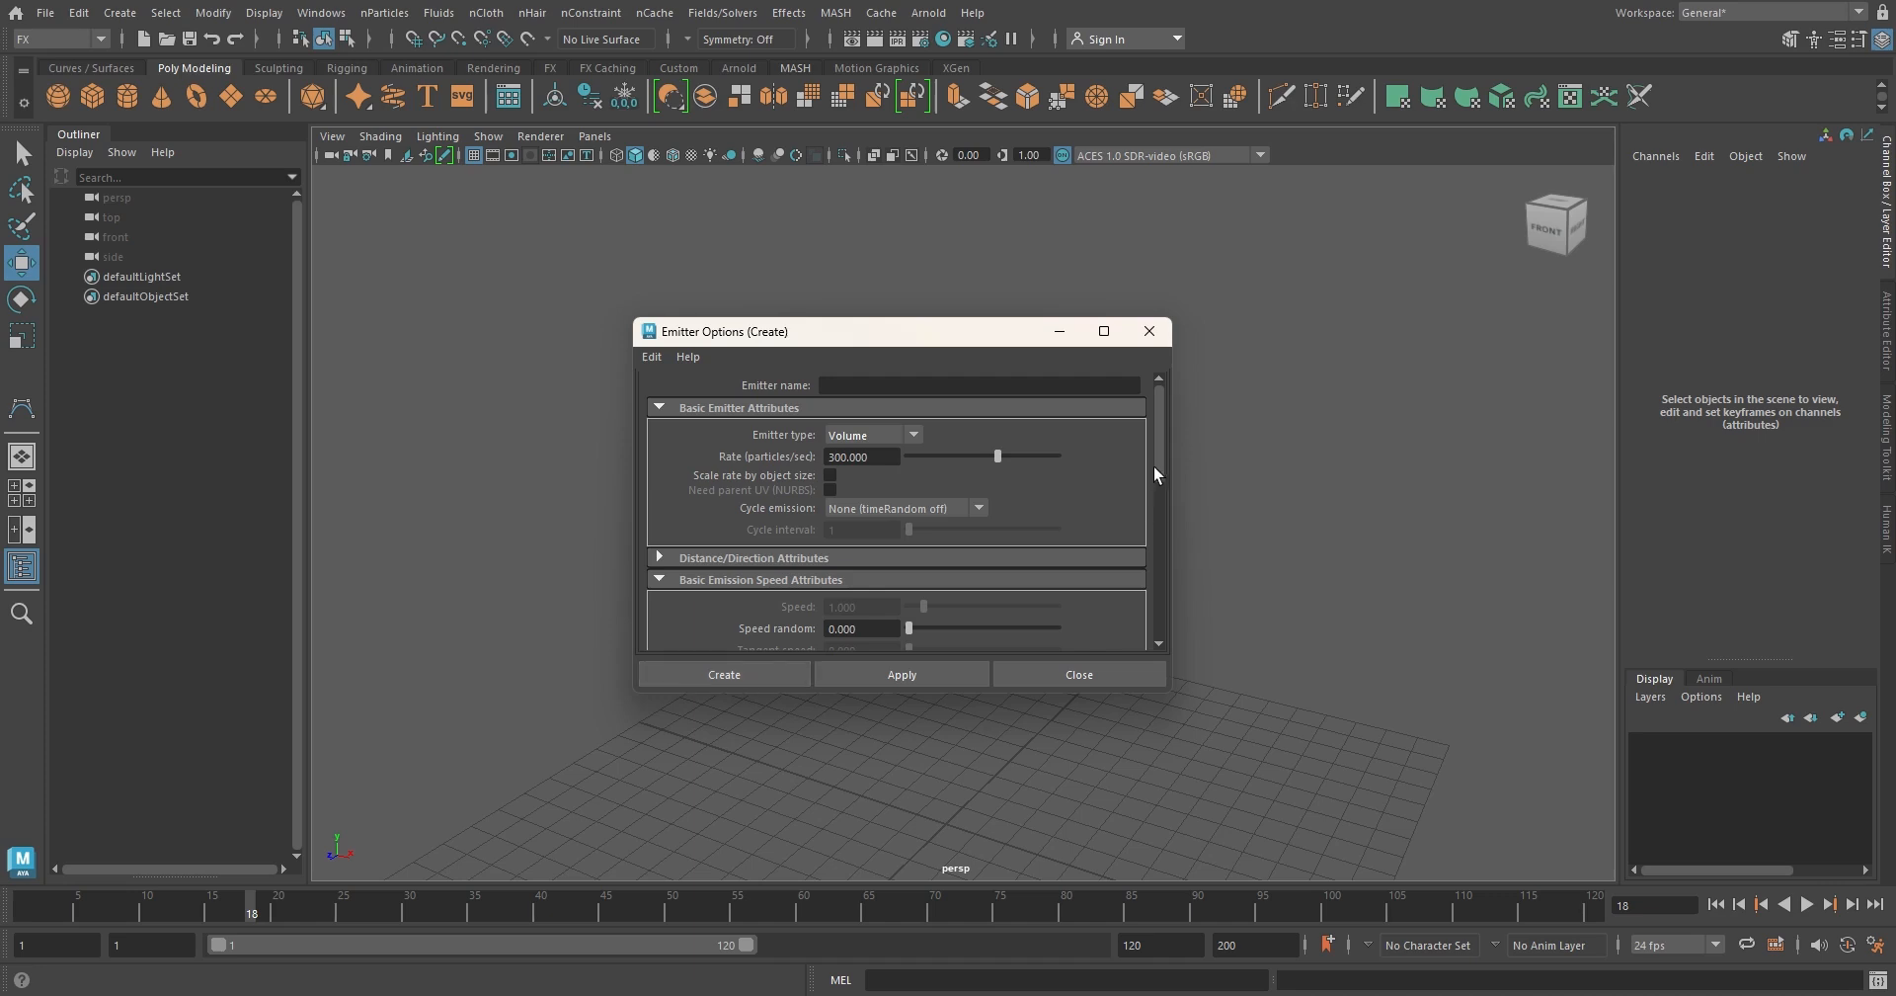
drag(1154, 466, 1154, 518)
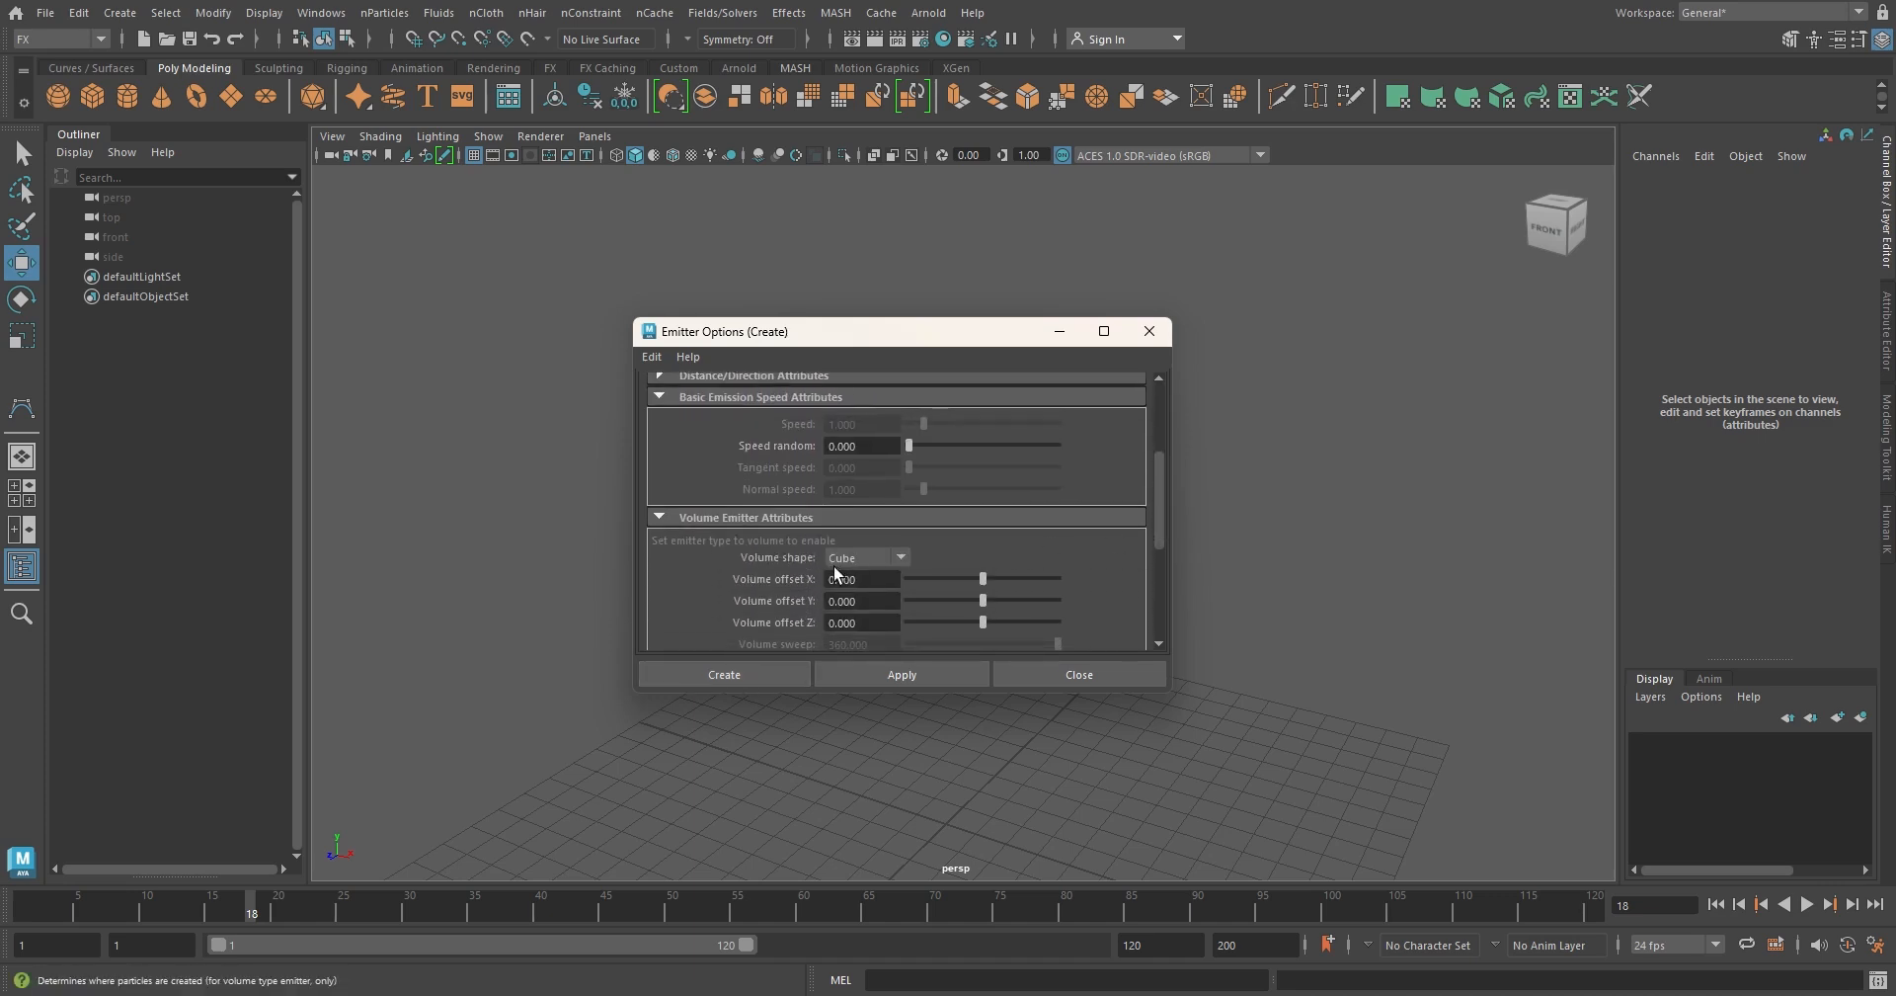
click(902, 559)
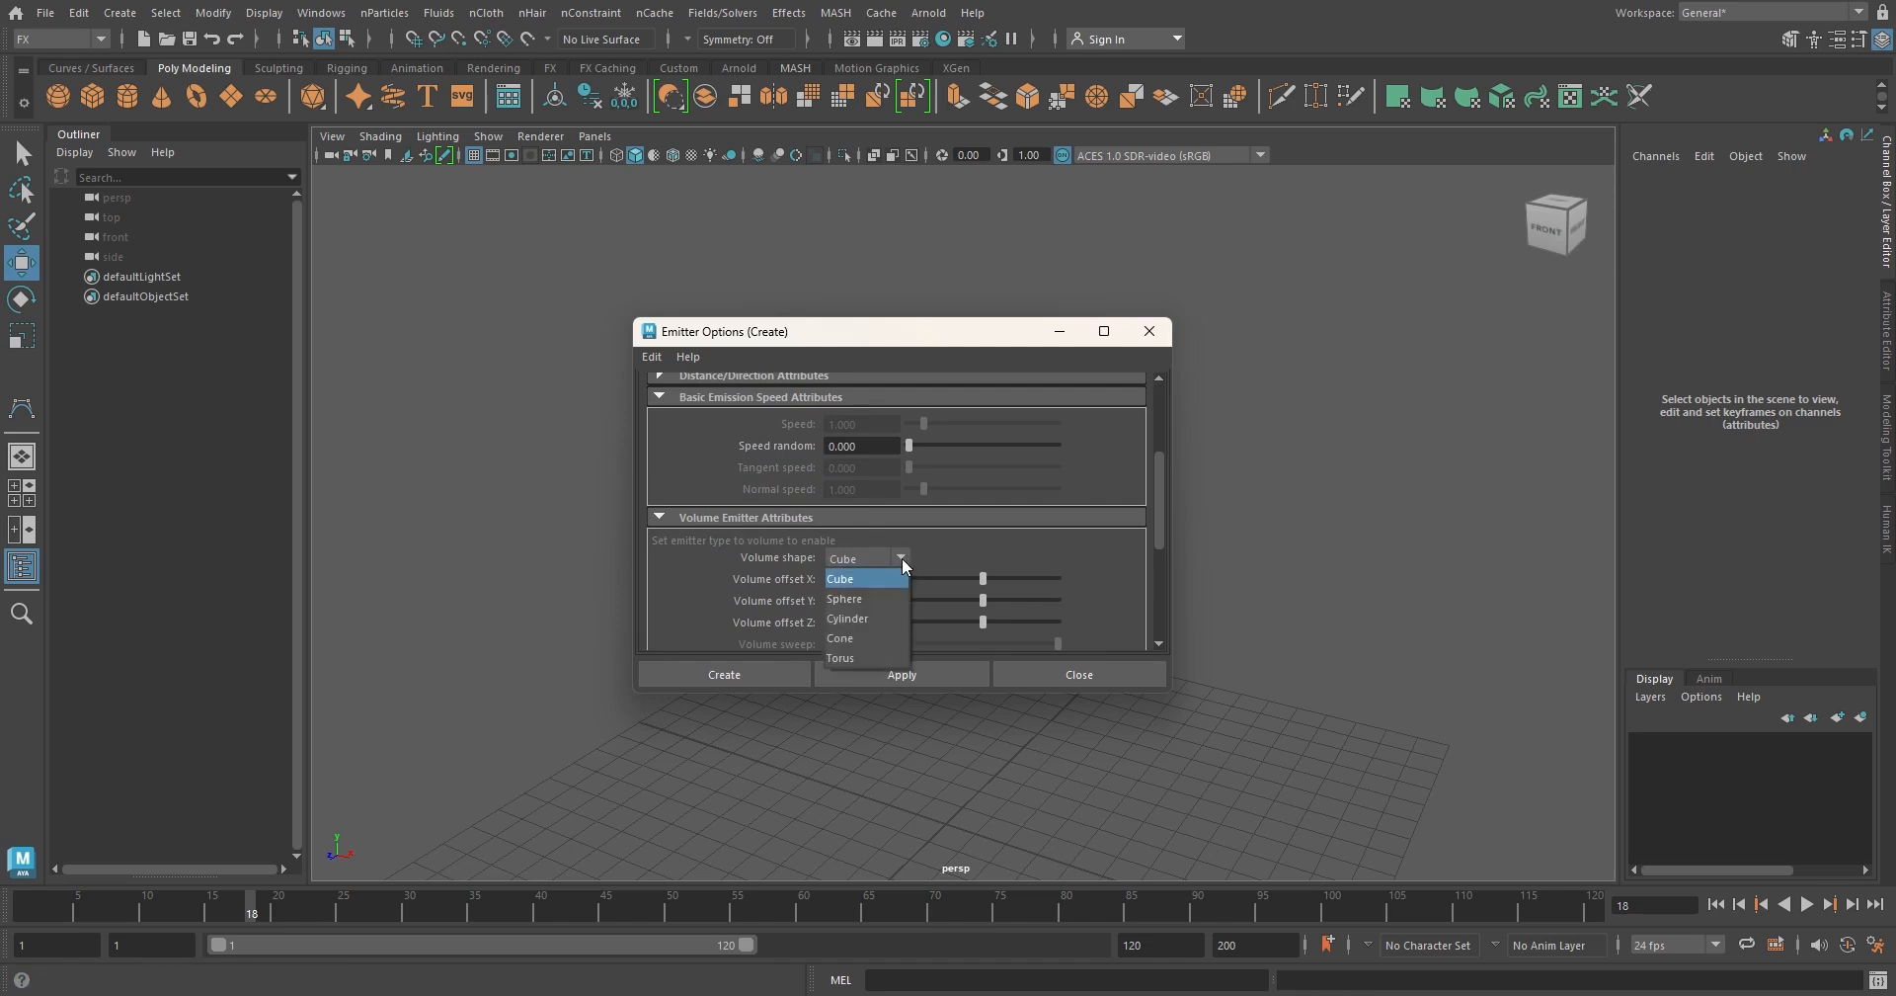
click(903, 558)
click(749, 675)
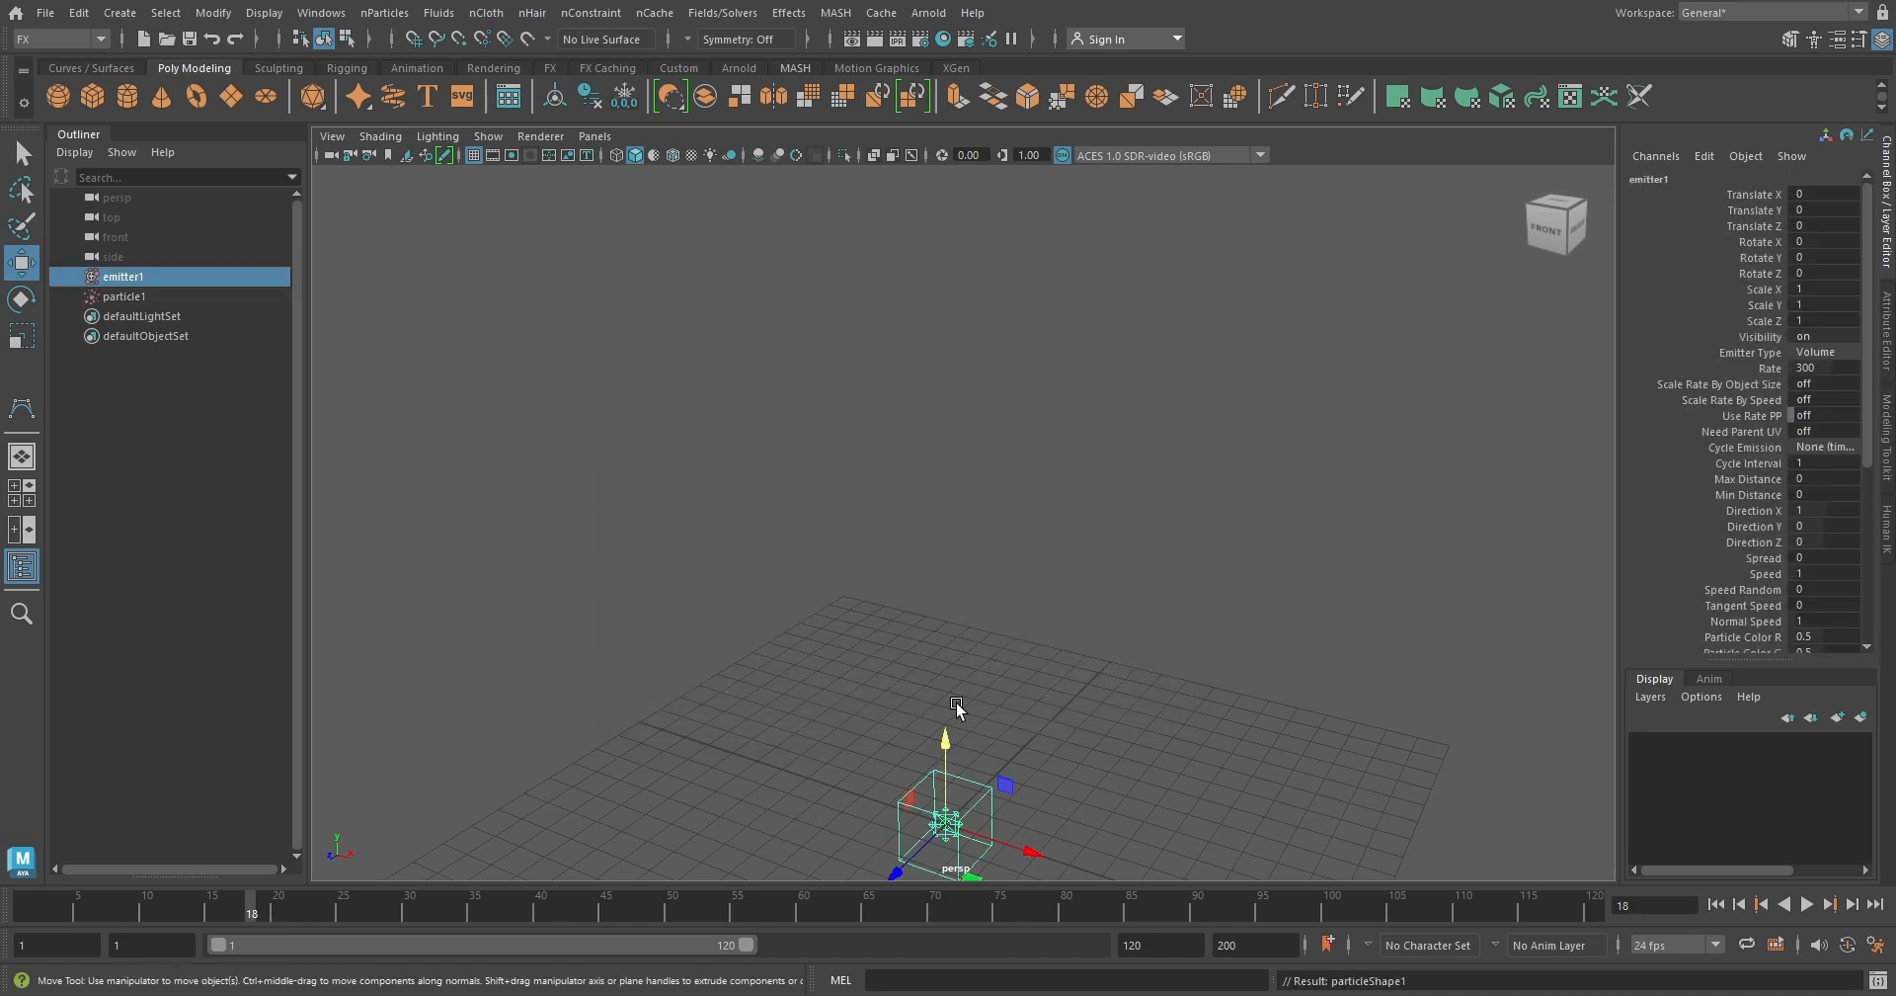
drag(944, 731, 952, 373)
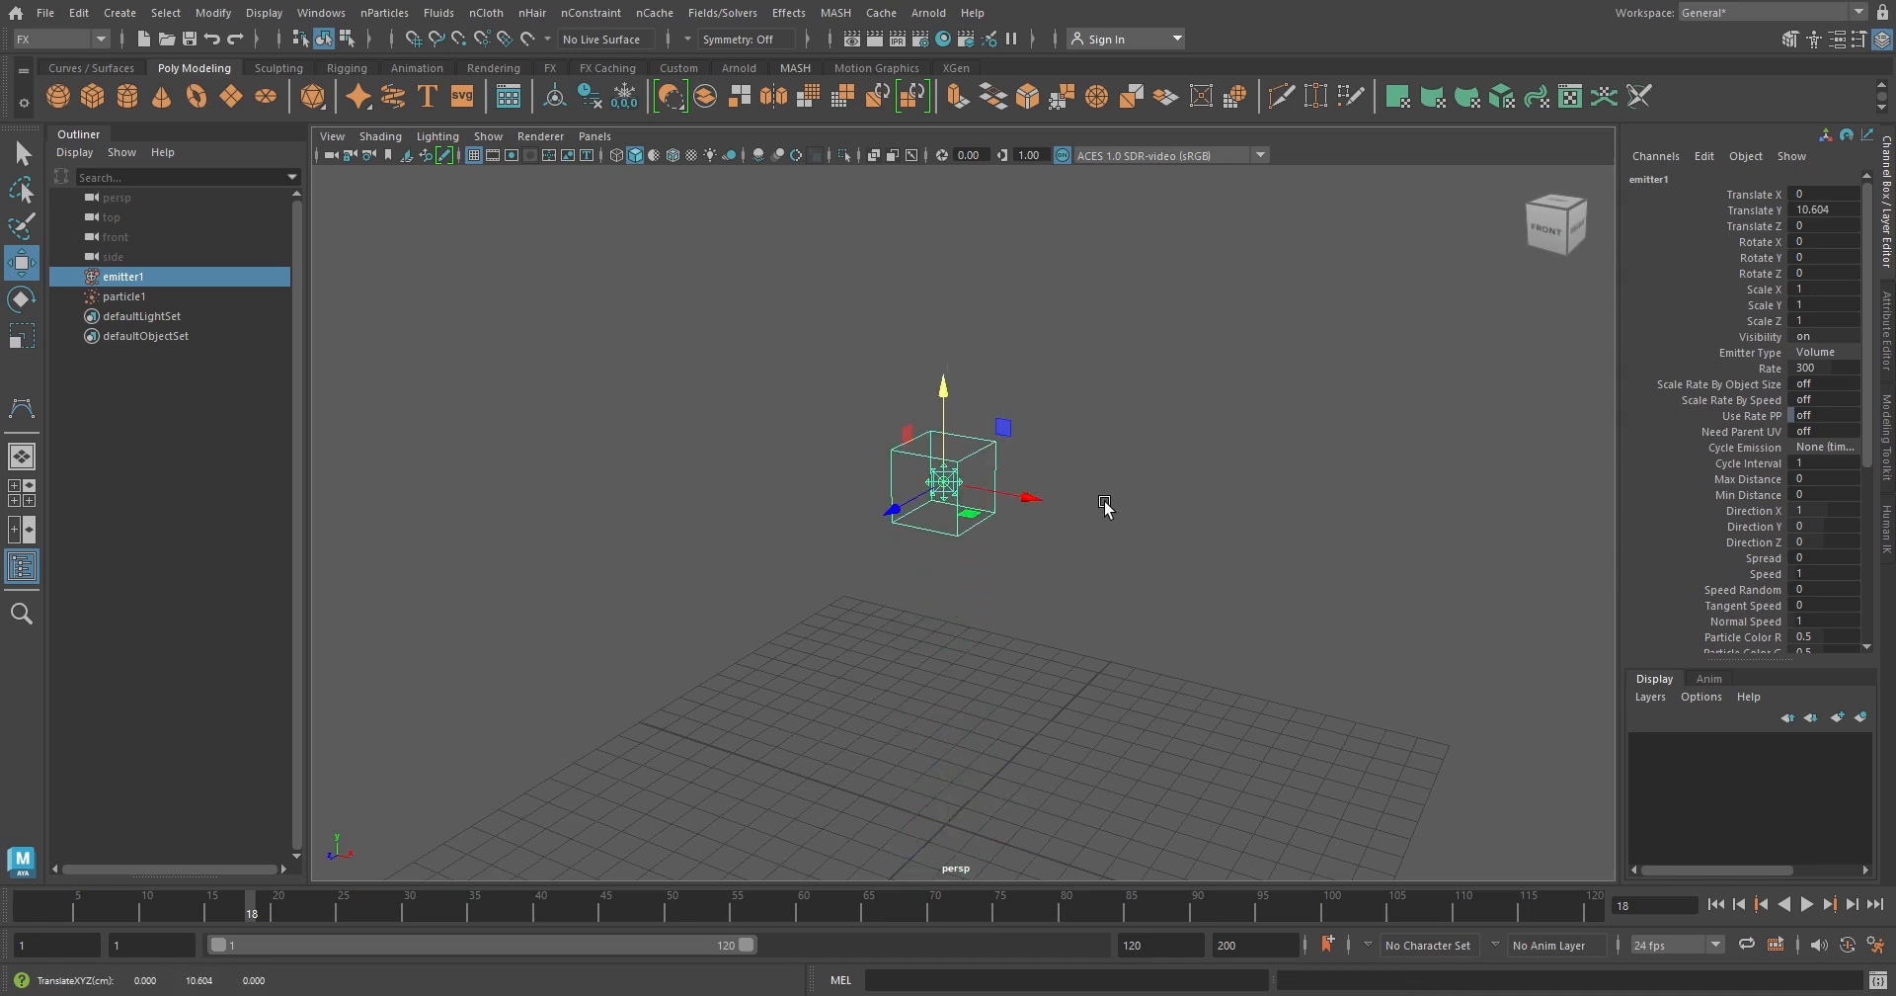
alt+drag(1106, 503, 1102, 533)
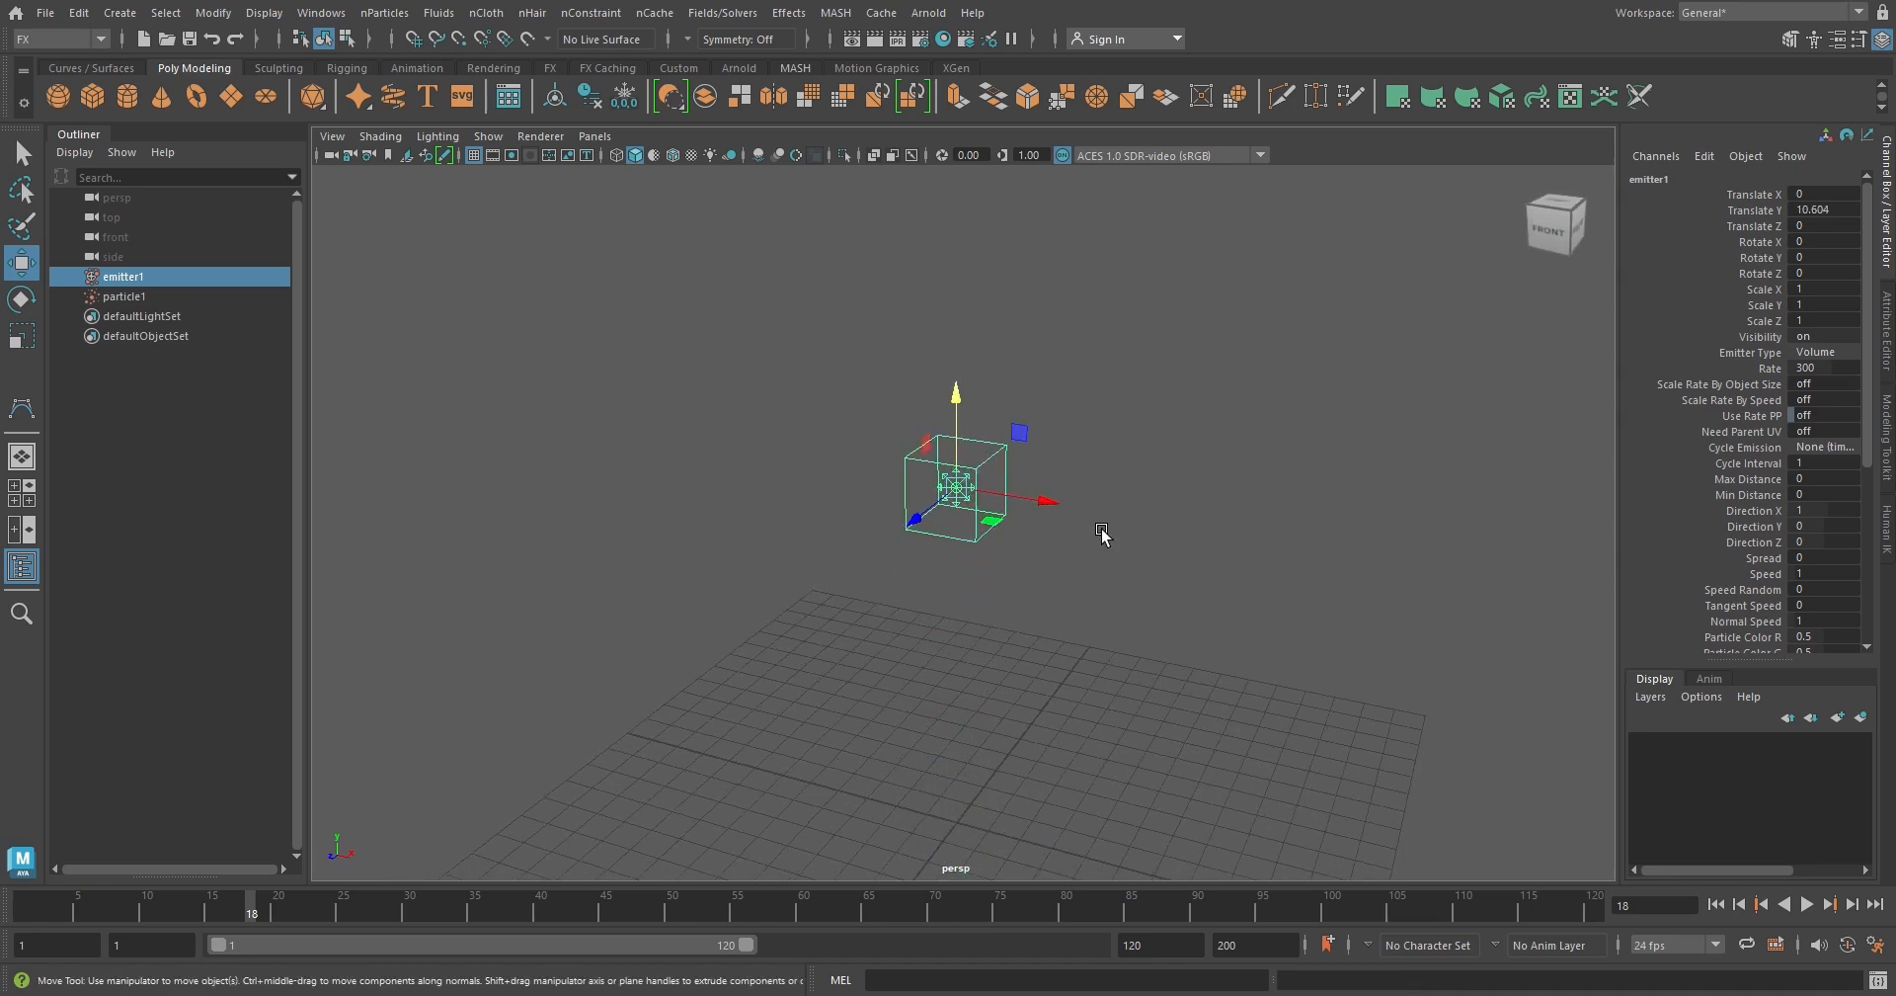
Scale the cube emitter to about 3.4 in X and 1.27 in Z, and play the simulation briefly
key(r)
drag(1041, 498, 1256, 538)
drag(916, 523, 904, 542)
alt+drag(1011, 579, 1059, 585)
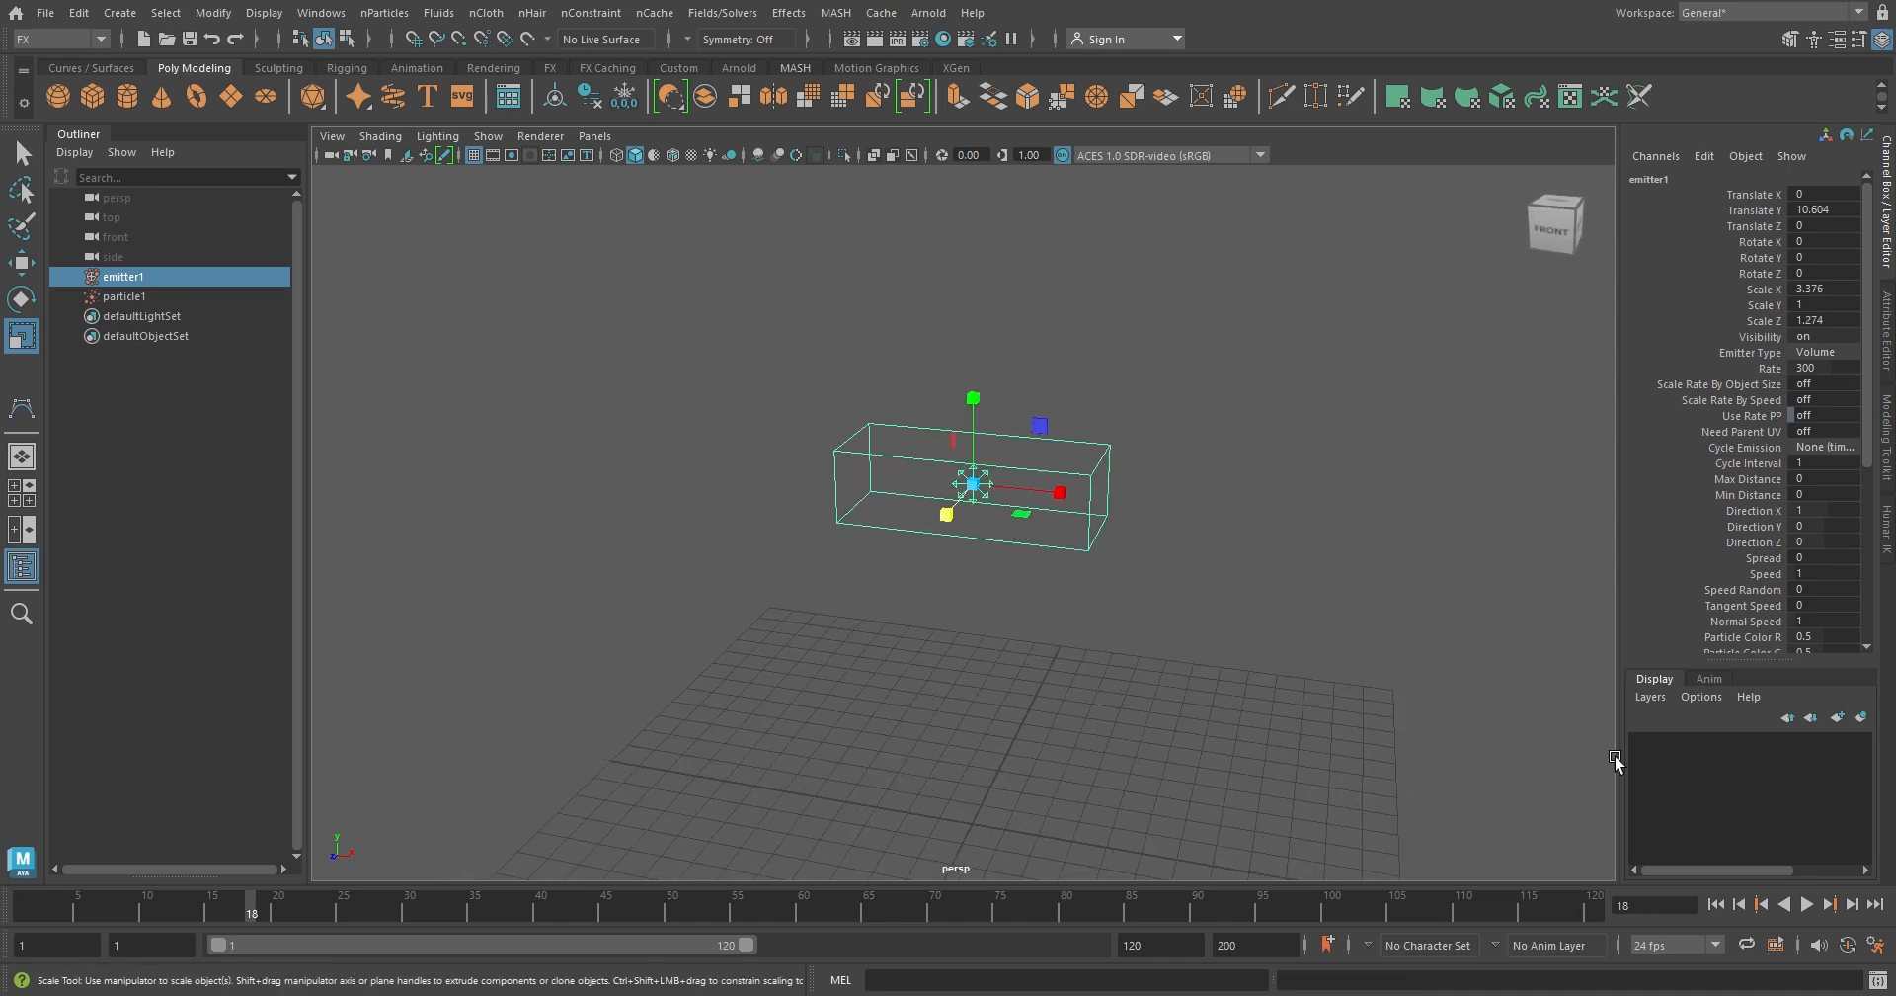
click(1805, 904)
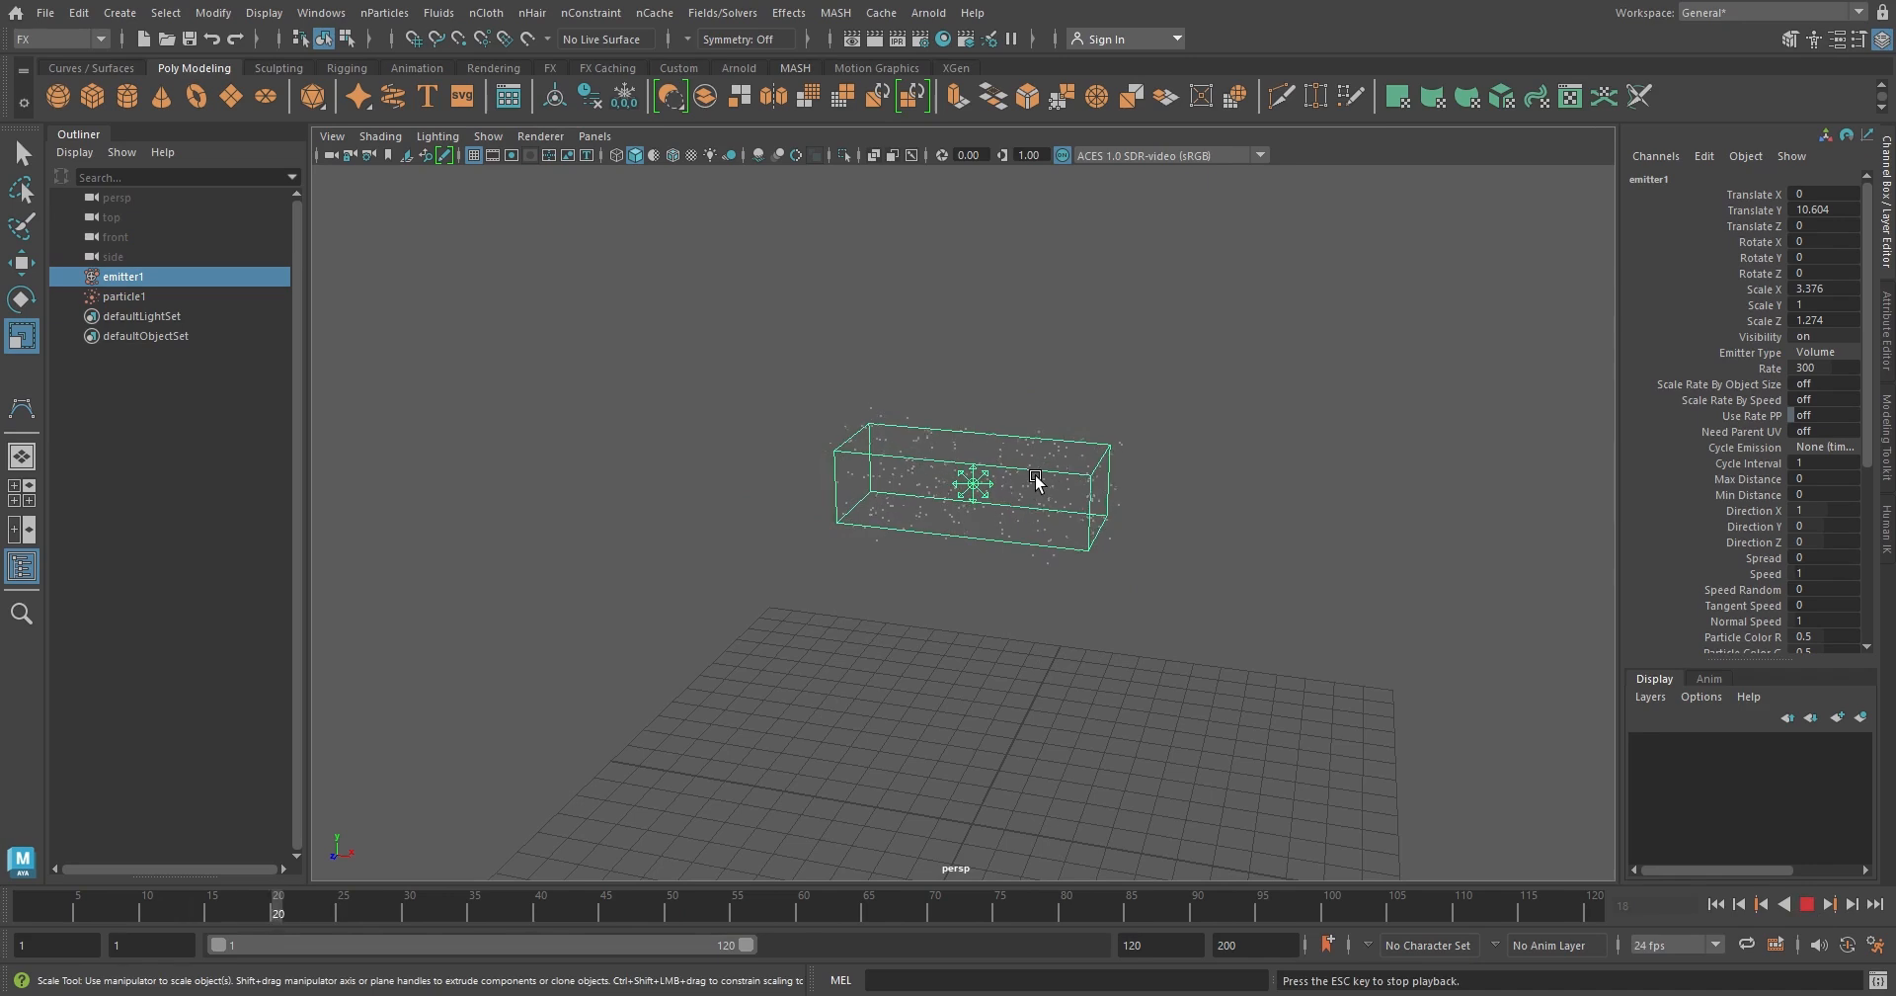
click(1808, 902)
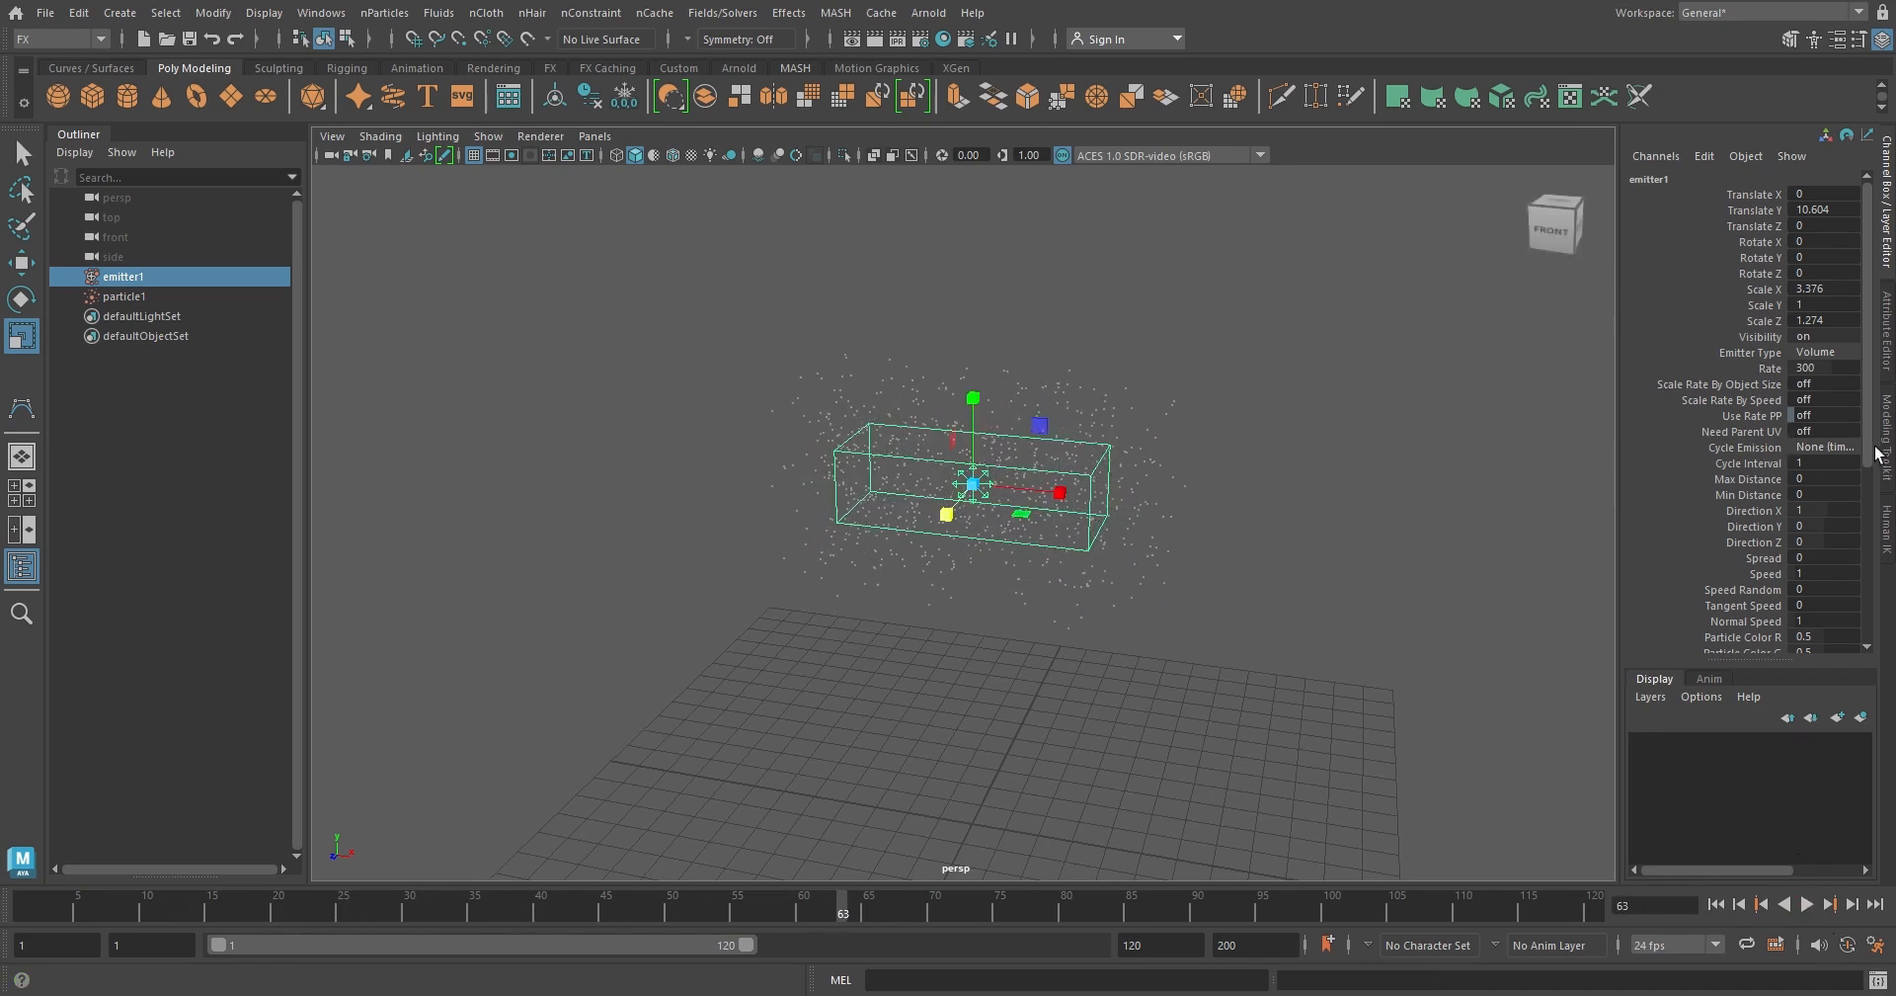
Change the emitter's Volume Shape to Sphere and scale it into a rounder form, about 2.5 in Y and 1.7 in Z
drag(1868, 415, 1872, 543)
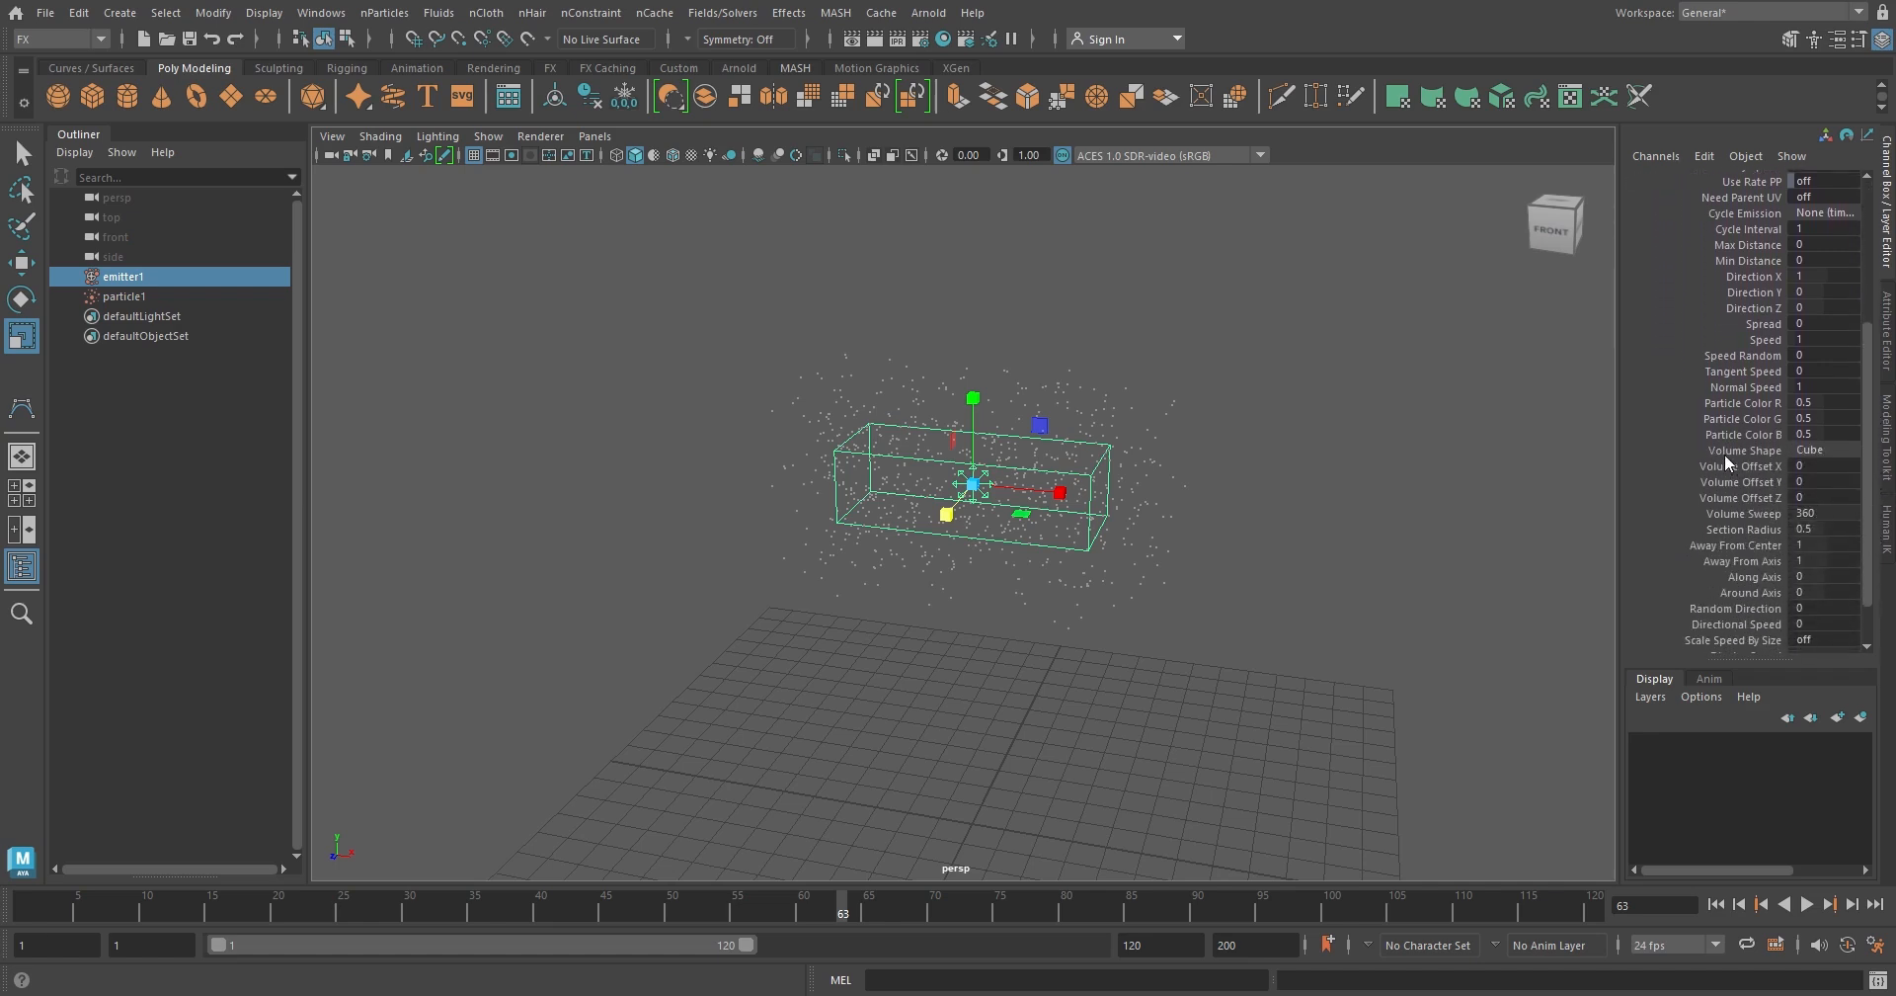
click(1851, 449)
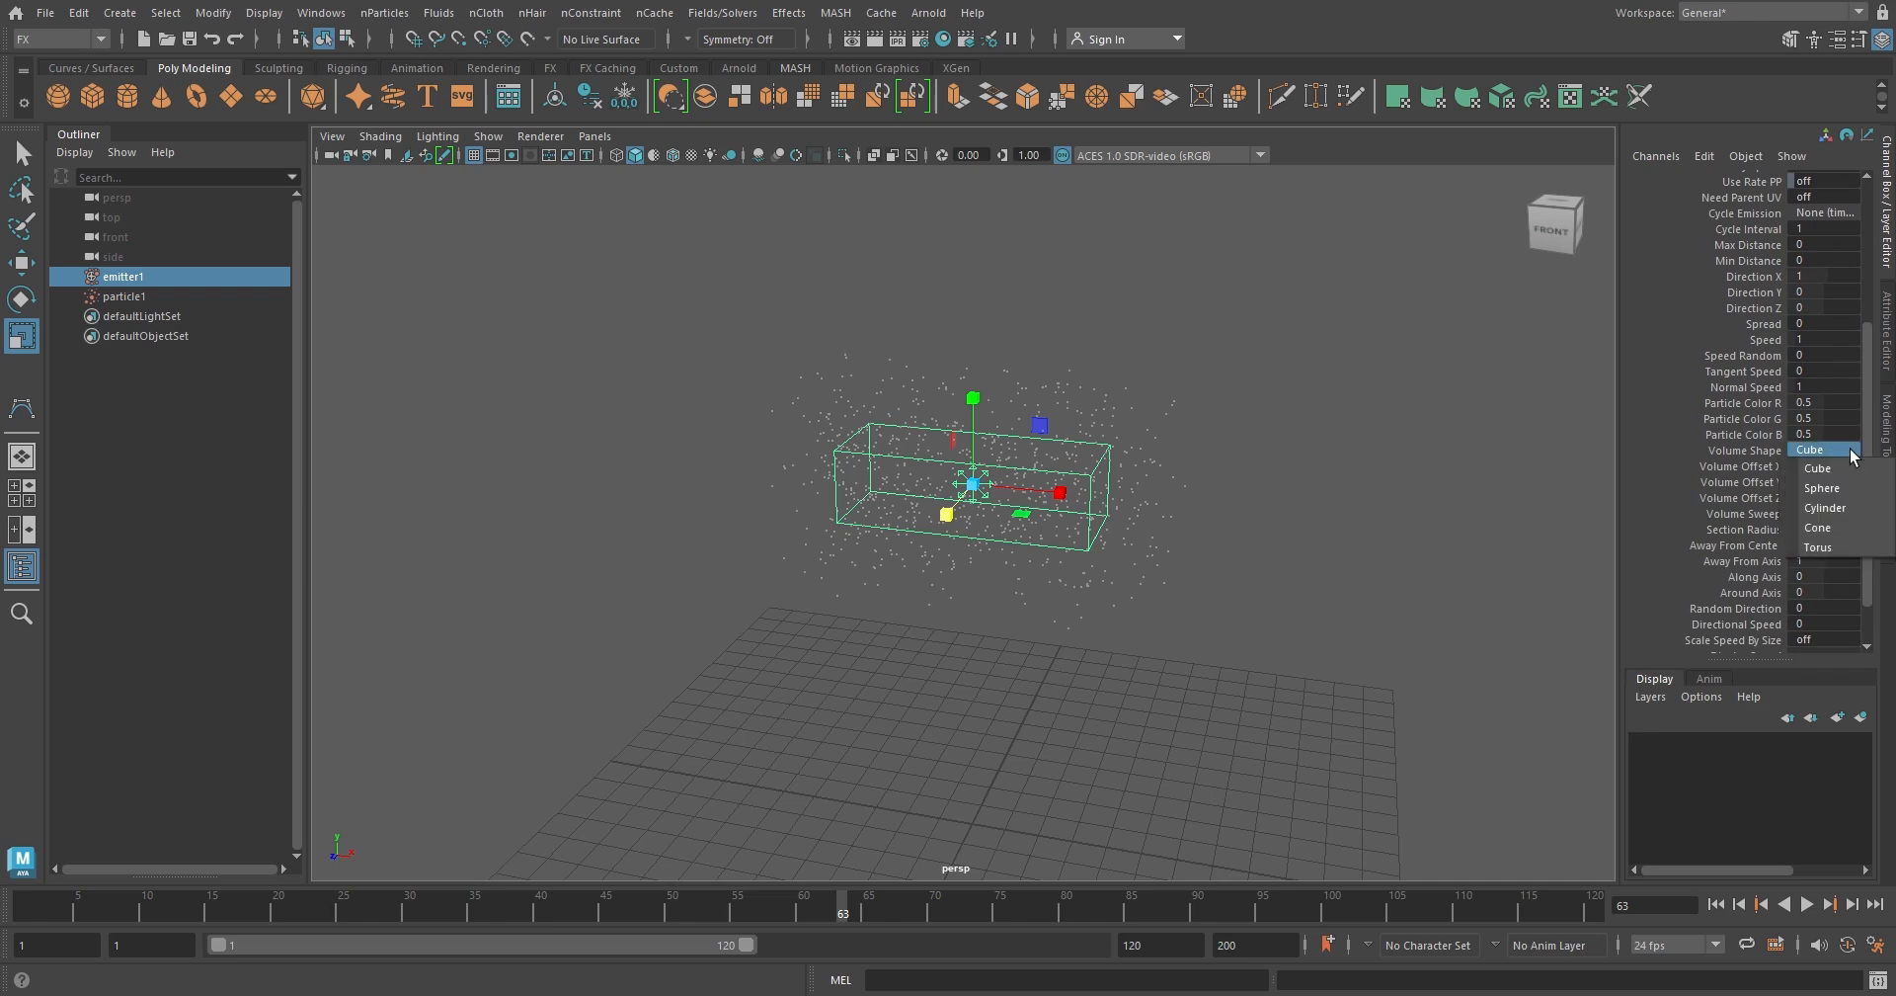
click(1843, 488)
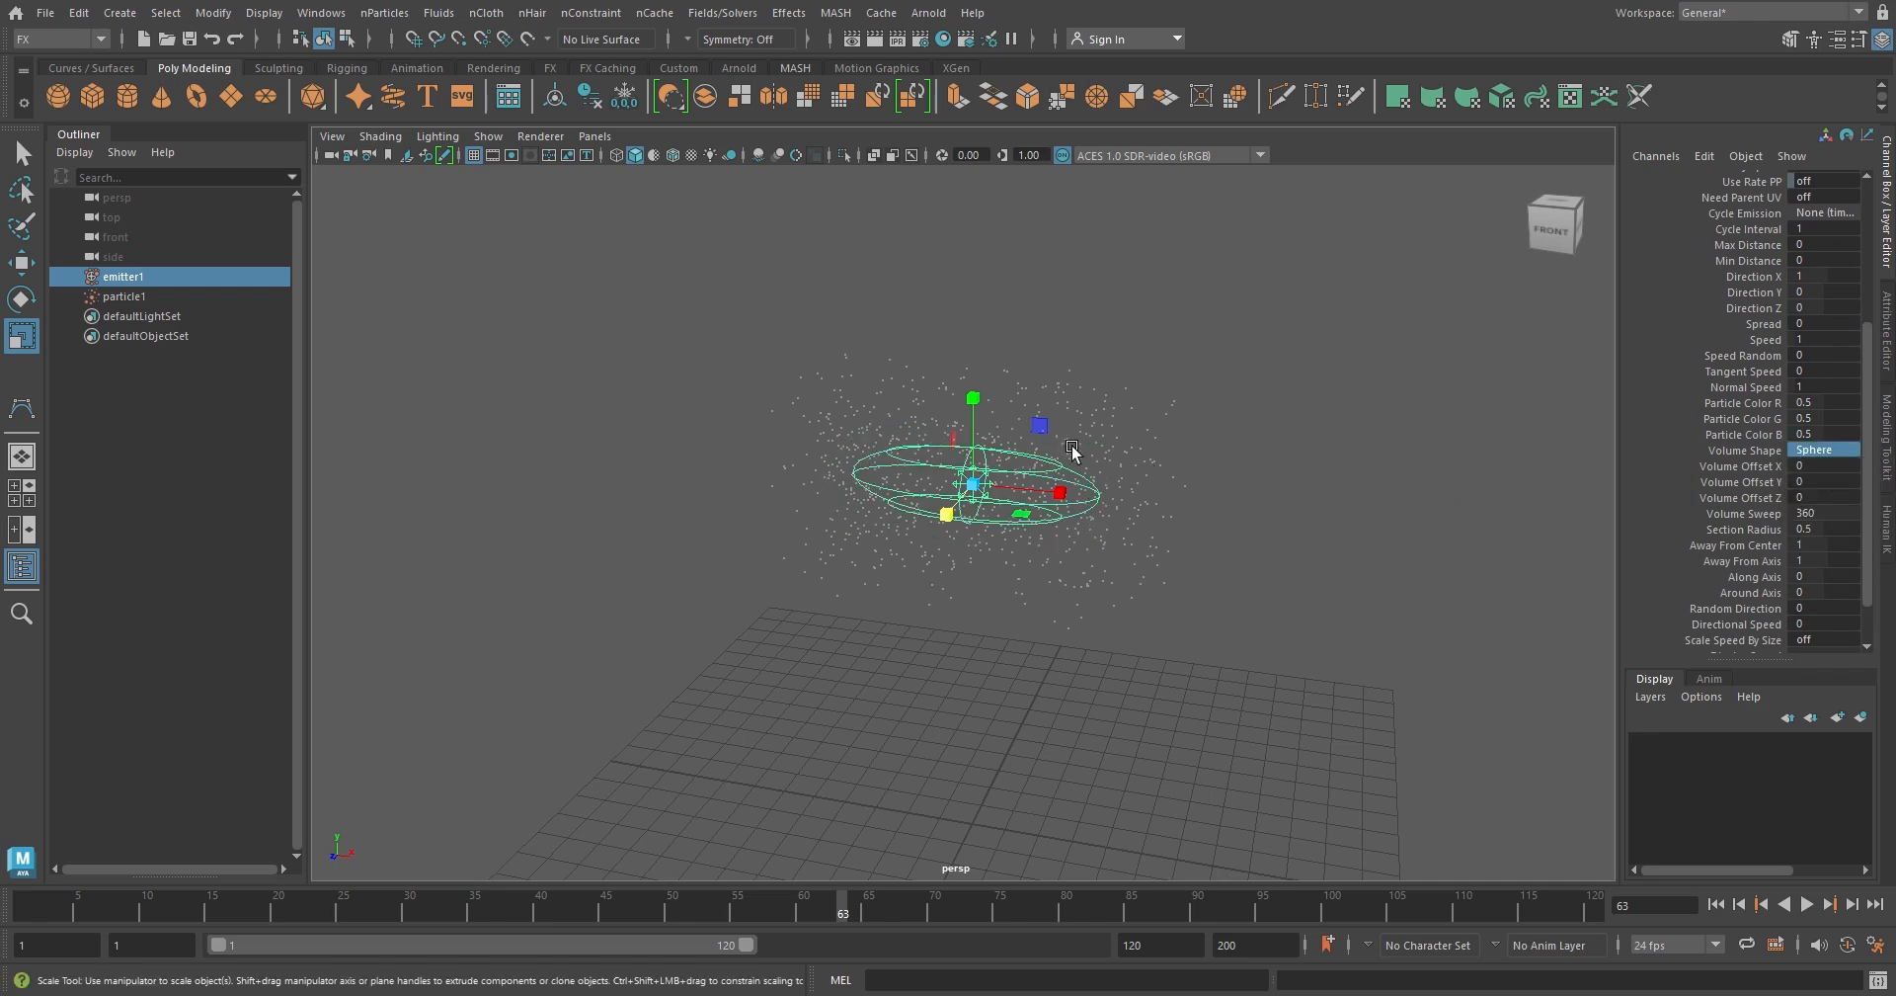
drag(977, 400, 975, 262)
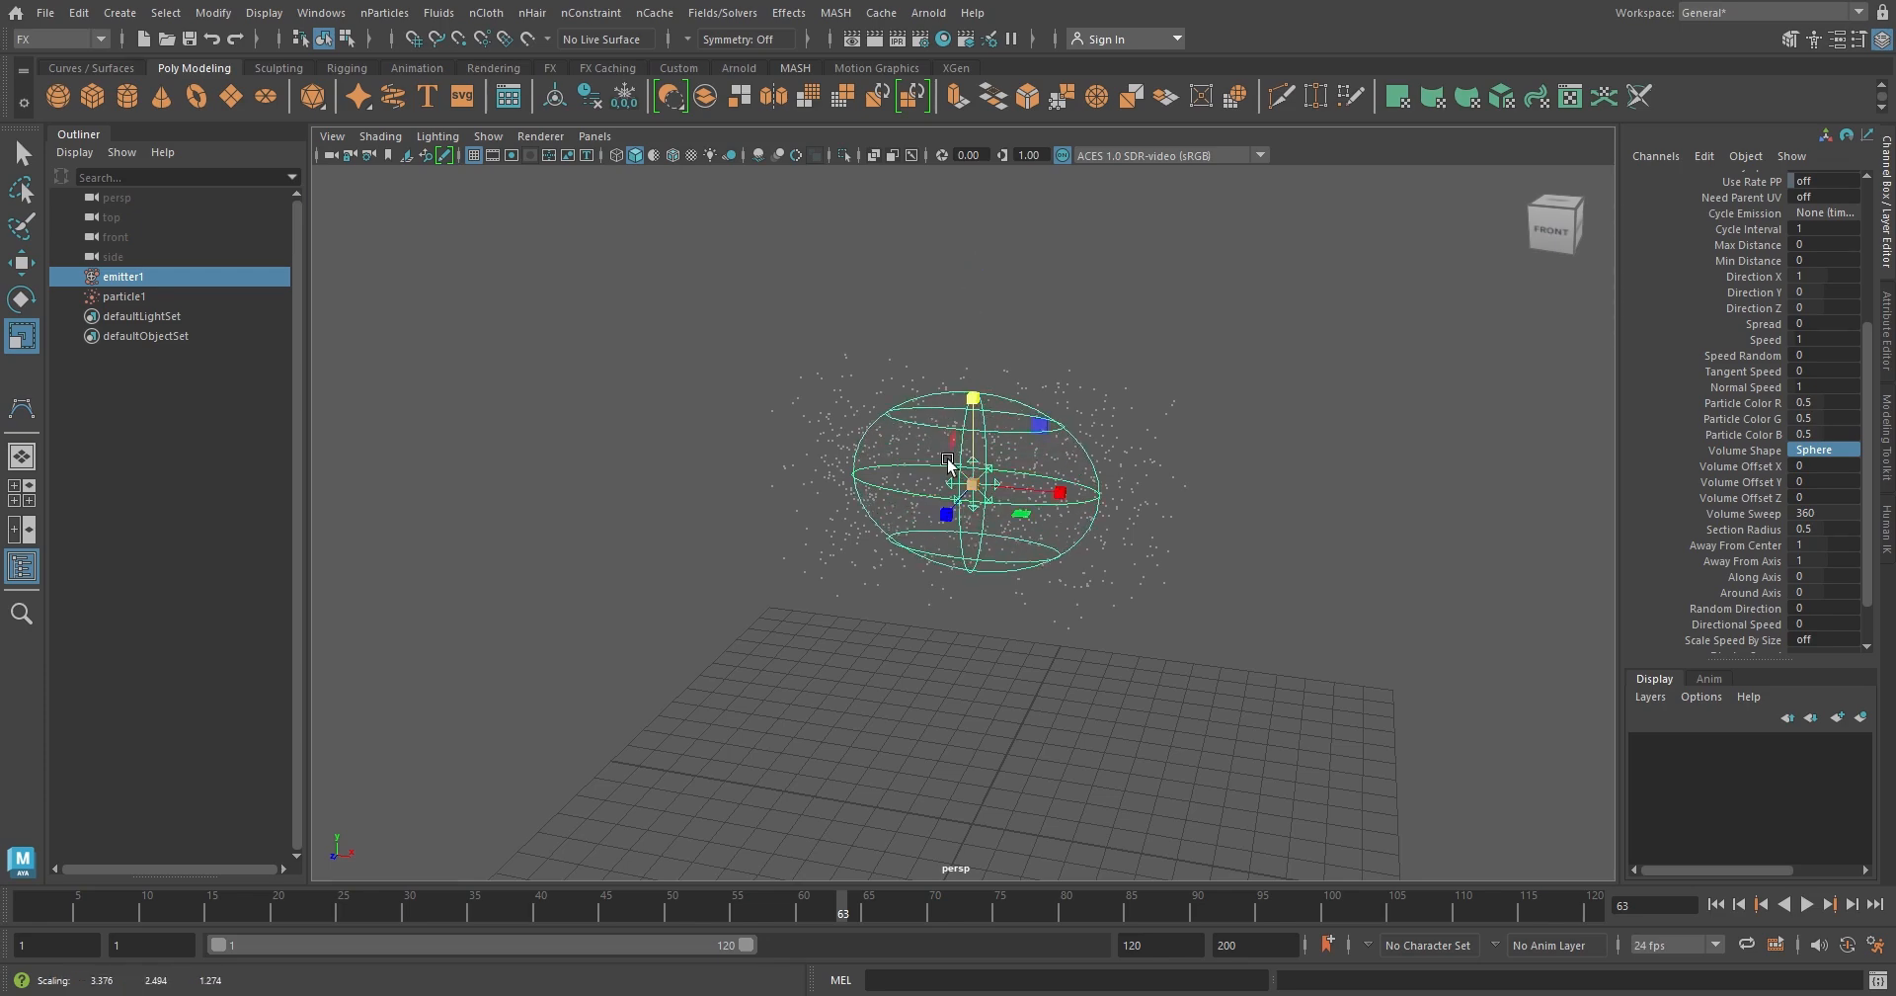
drag(948, 515, 924, 543)
alt+drag(938, 546, 1040, 542)
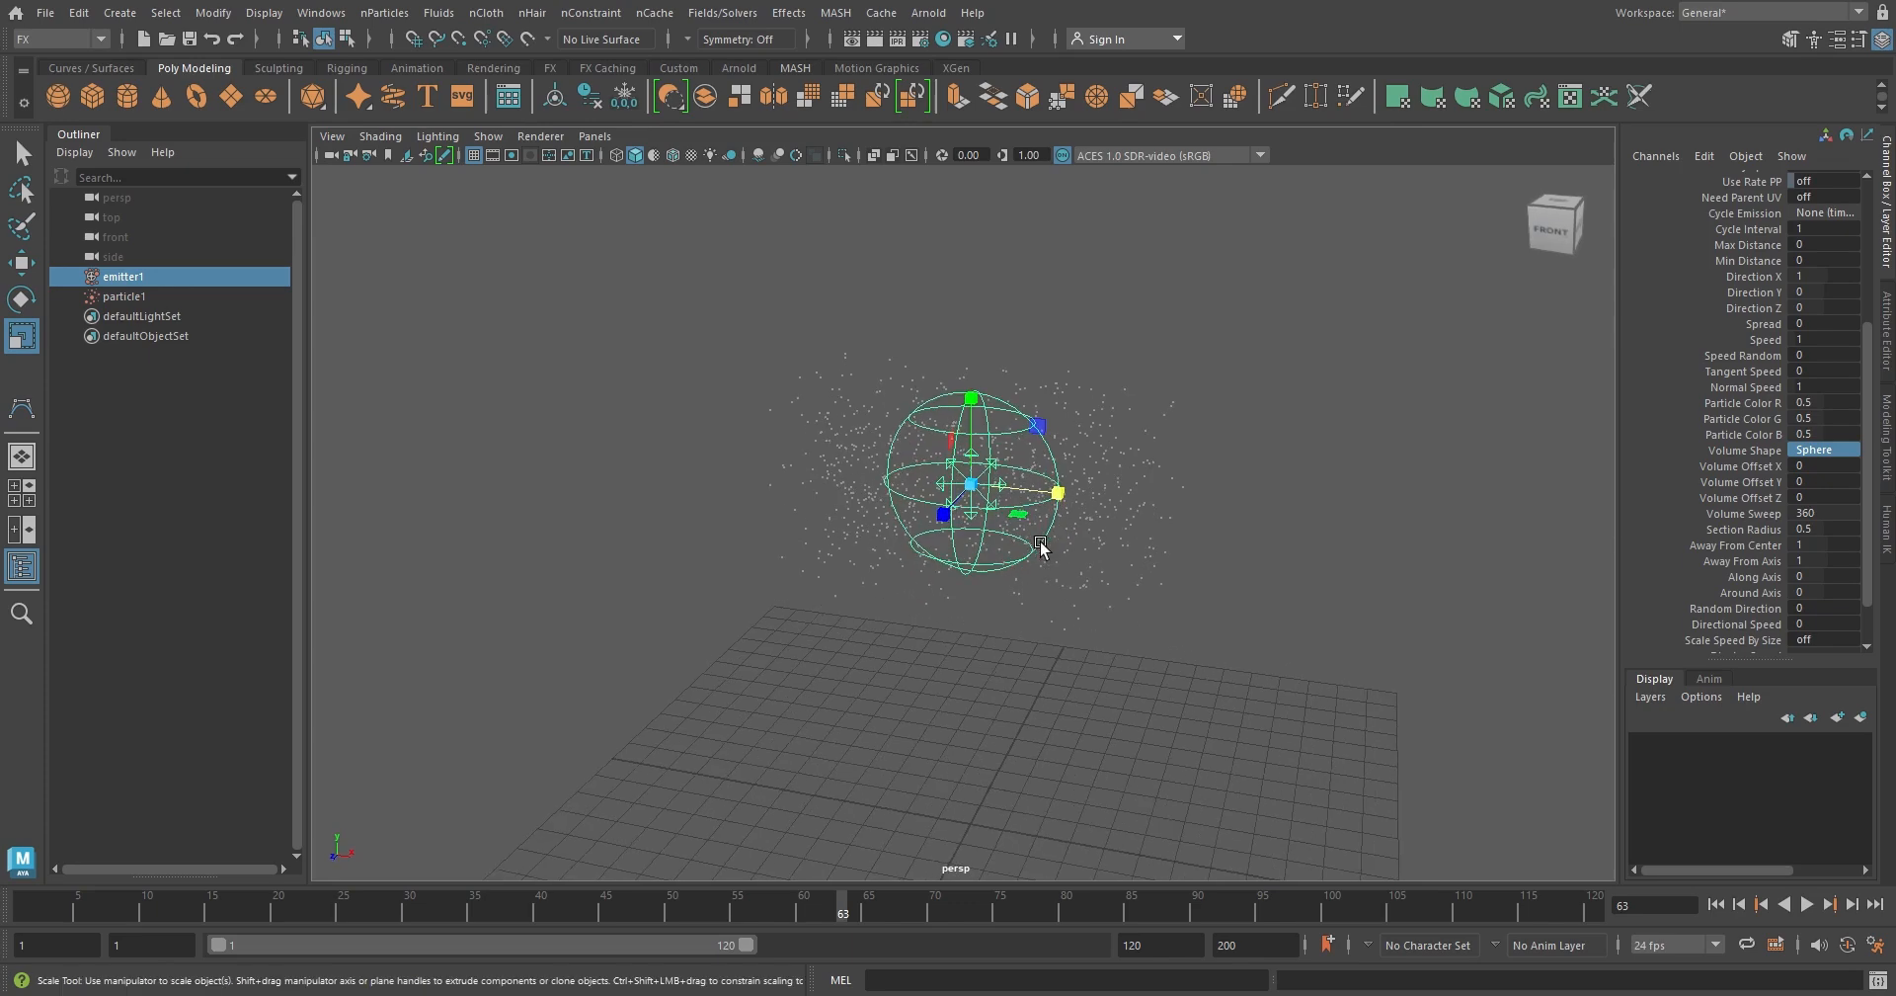
Play the sphere emitter's simulation briefly from the first frame to view how the particles leave the volume
click(1716, 904)
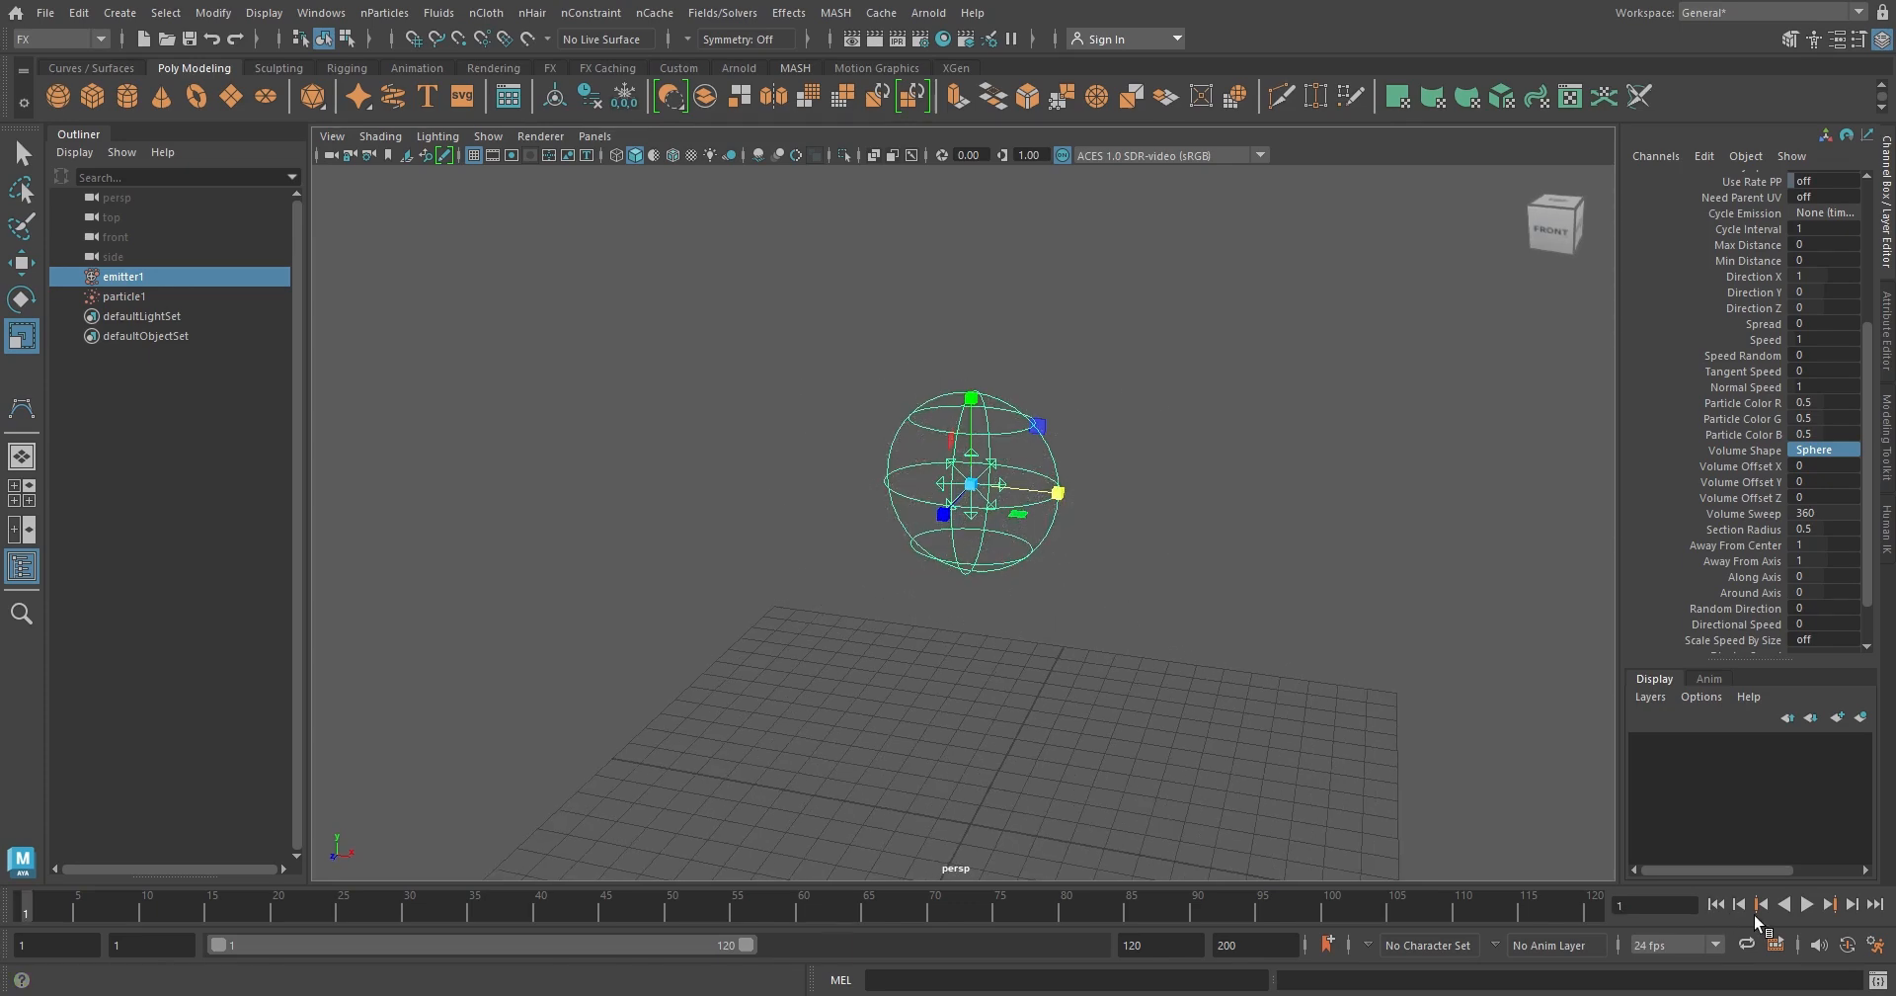
click(1807, 905)
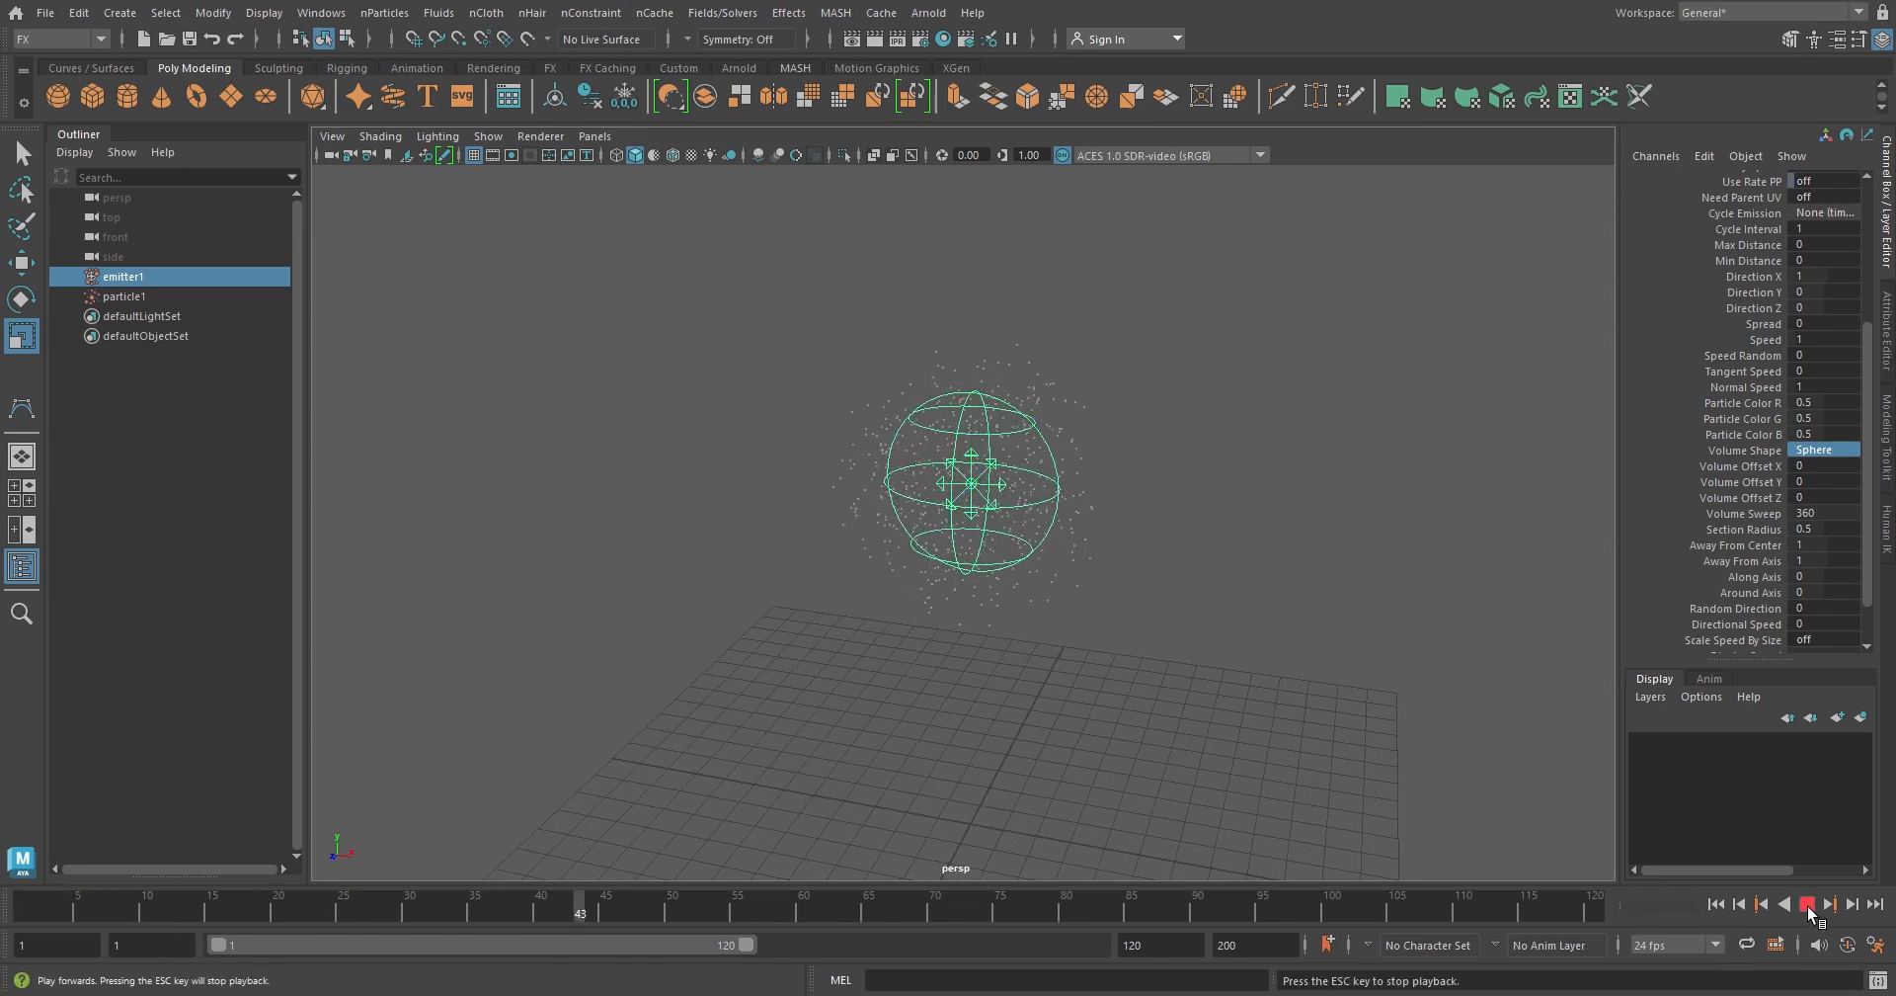
click(1807, 905)
Change the emitter's Volume Shape to Cylinder and stretch it vertically to a Y scale of about 6
click(1847, 453)
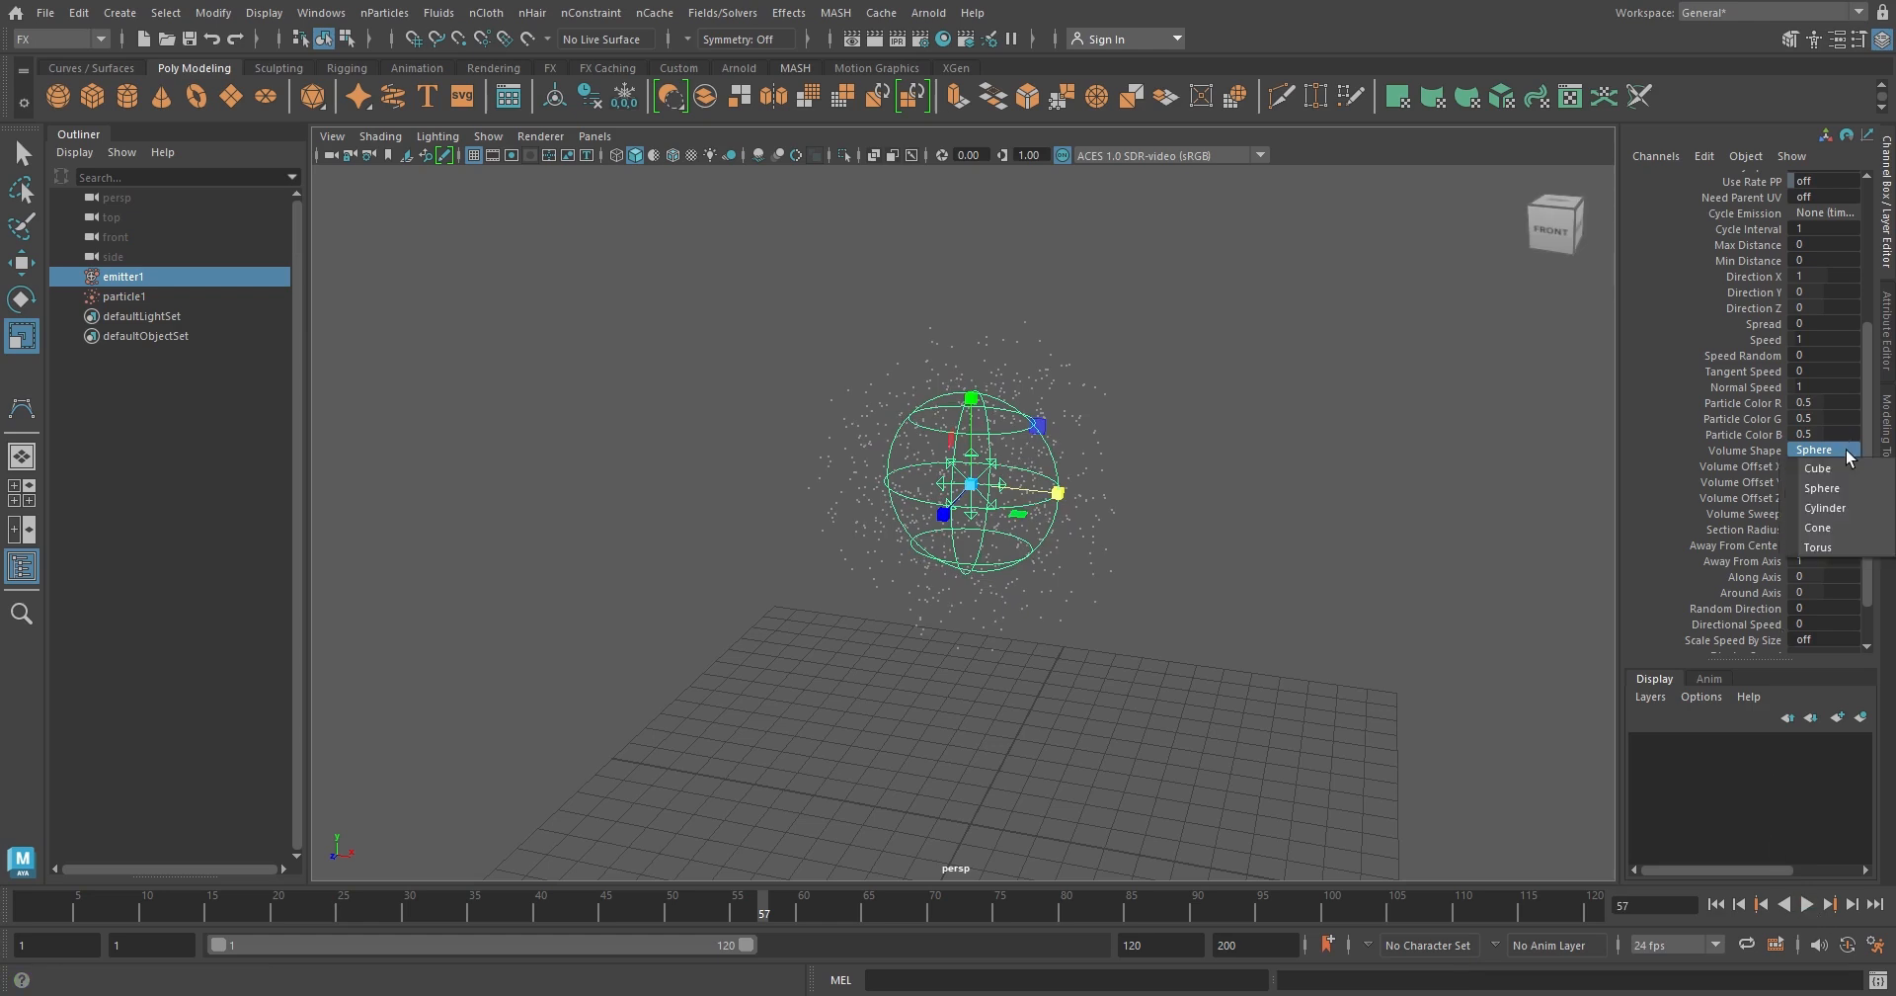
click(1825, 508)
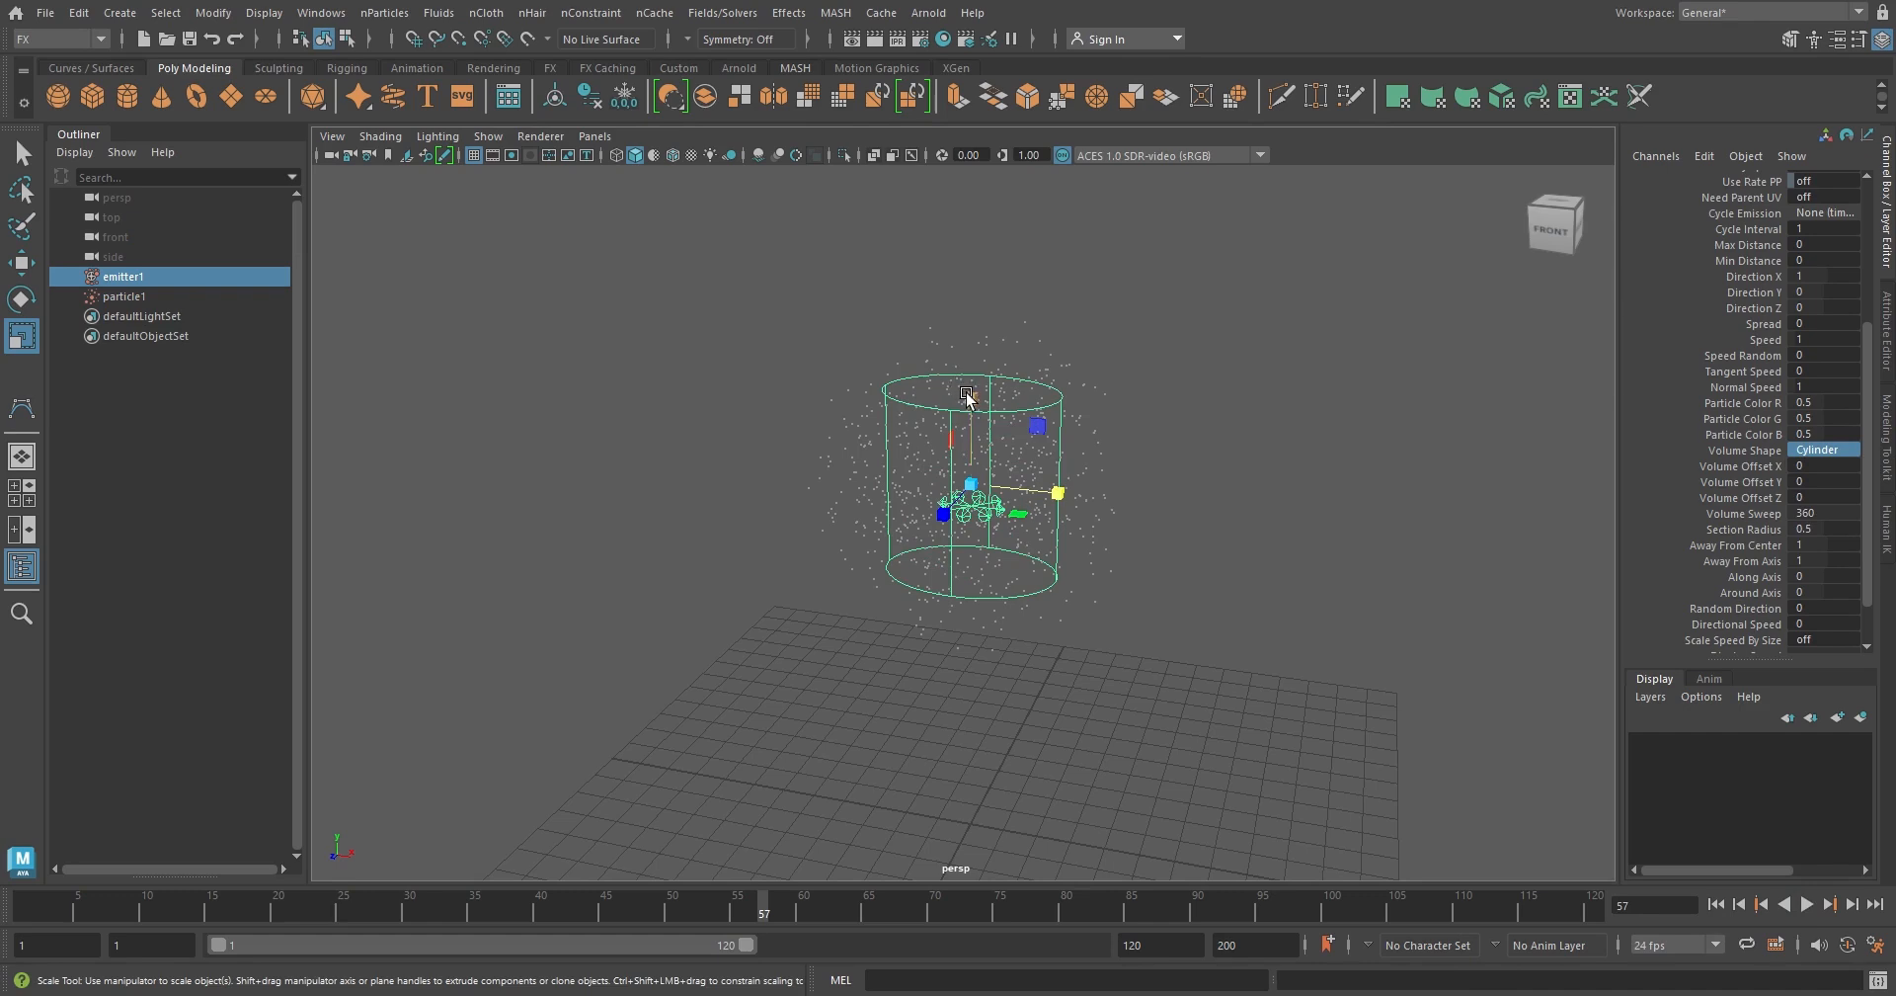
drag(967, 395, 976, 255)
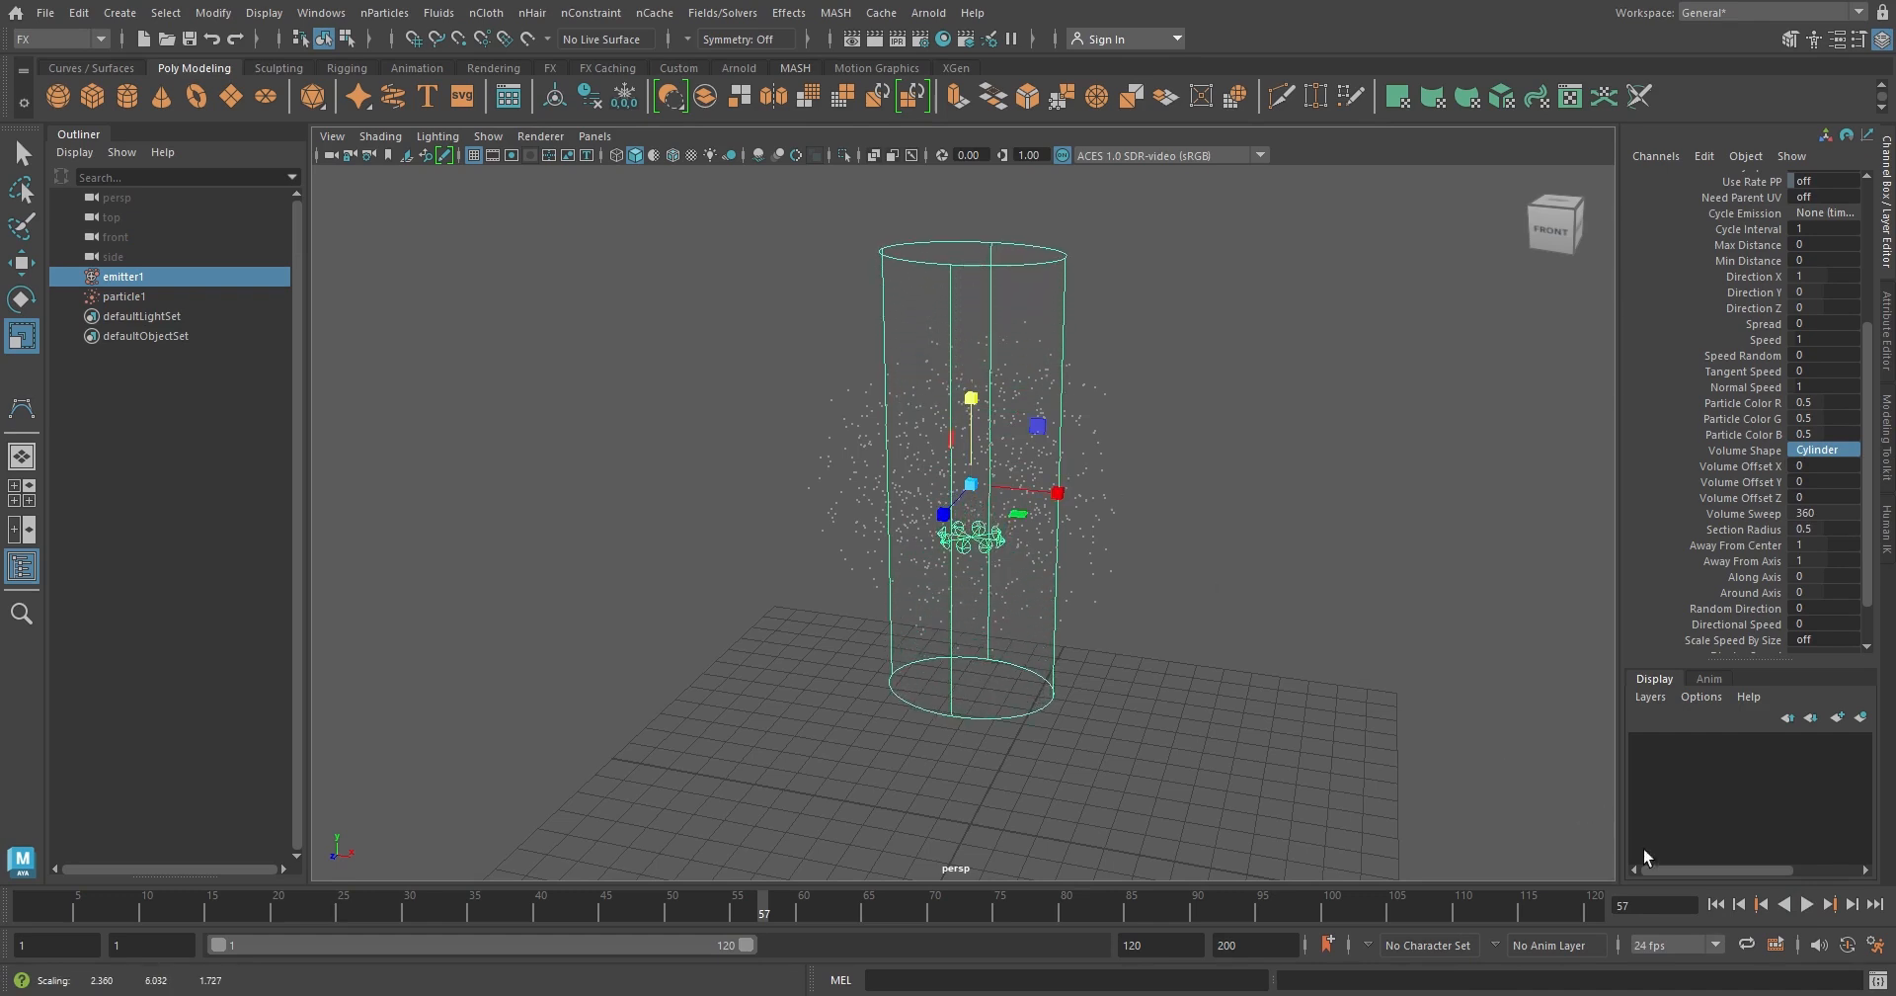
Play the cylinder emitter's simulation briefly from the first frame to view its emission
click(1715, 904)
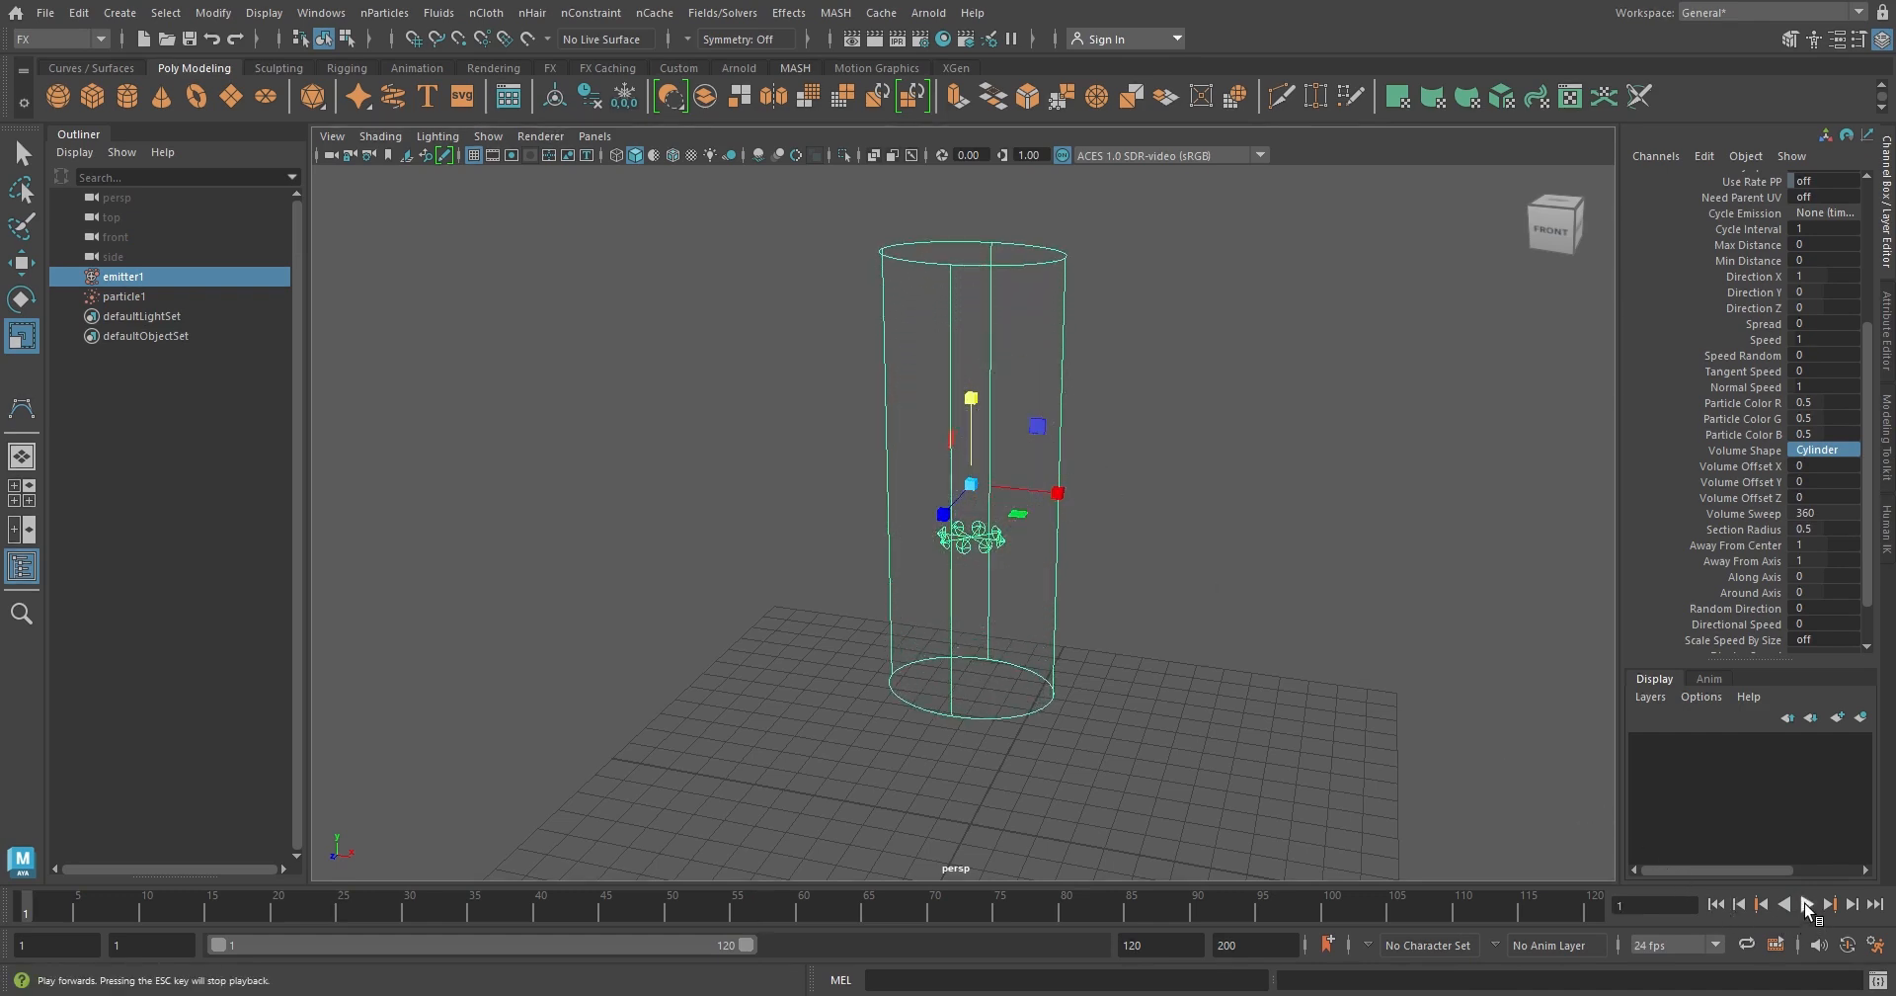
click(1807, 904)
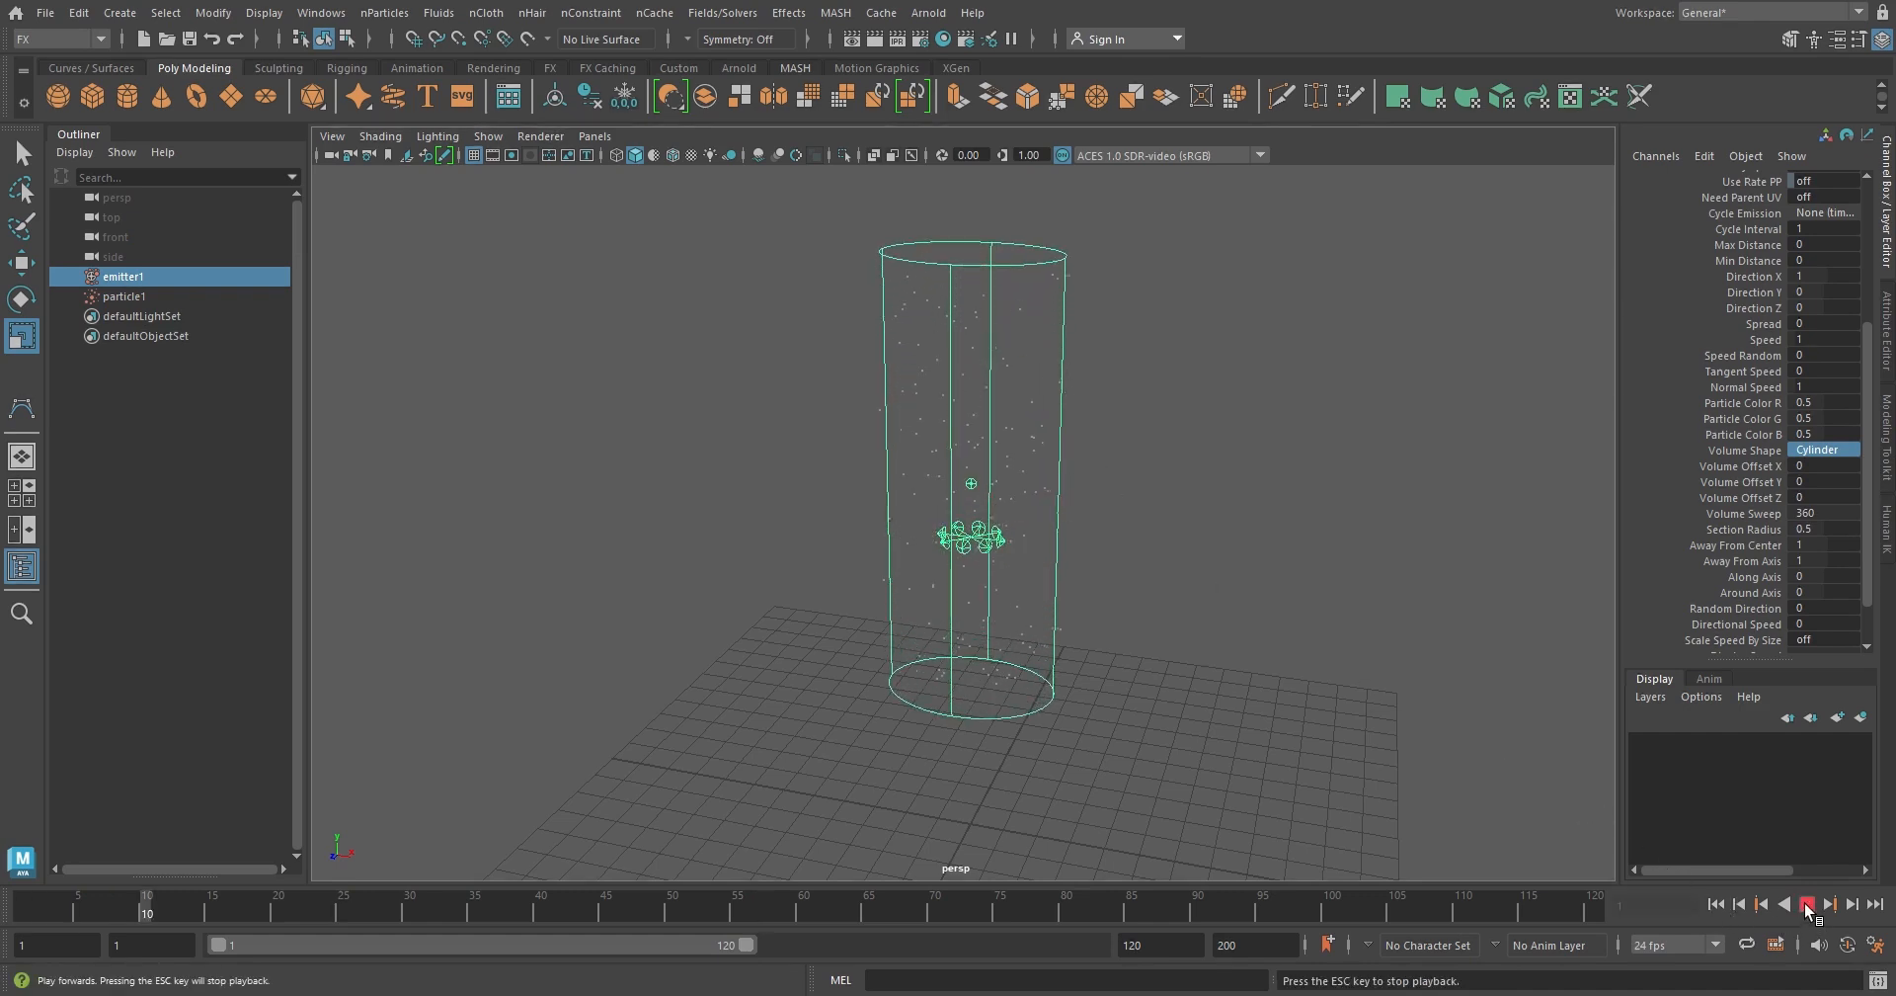
click(1806, 904)
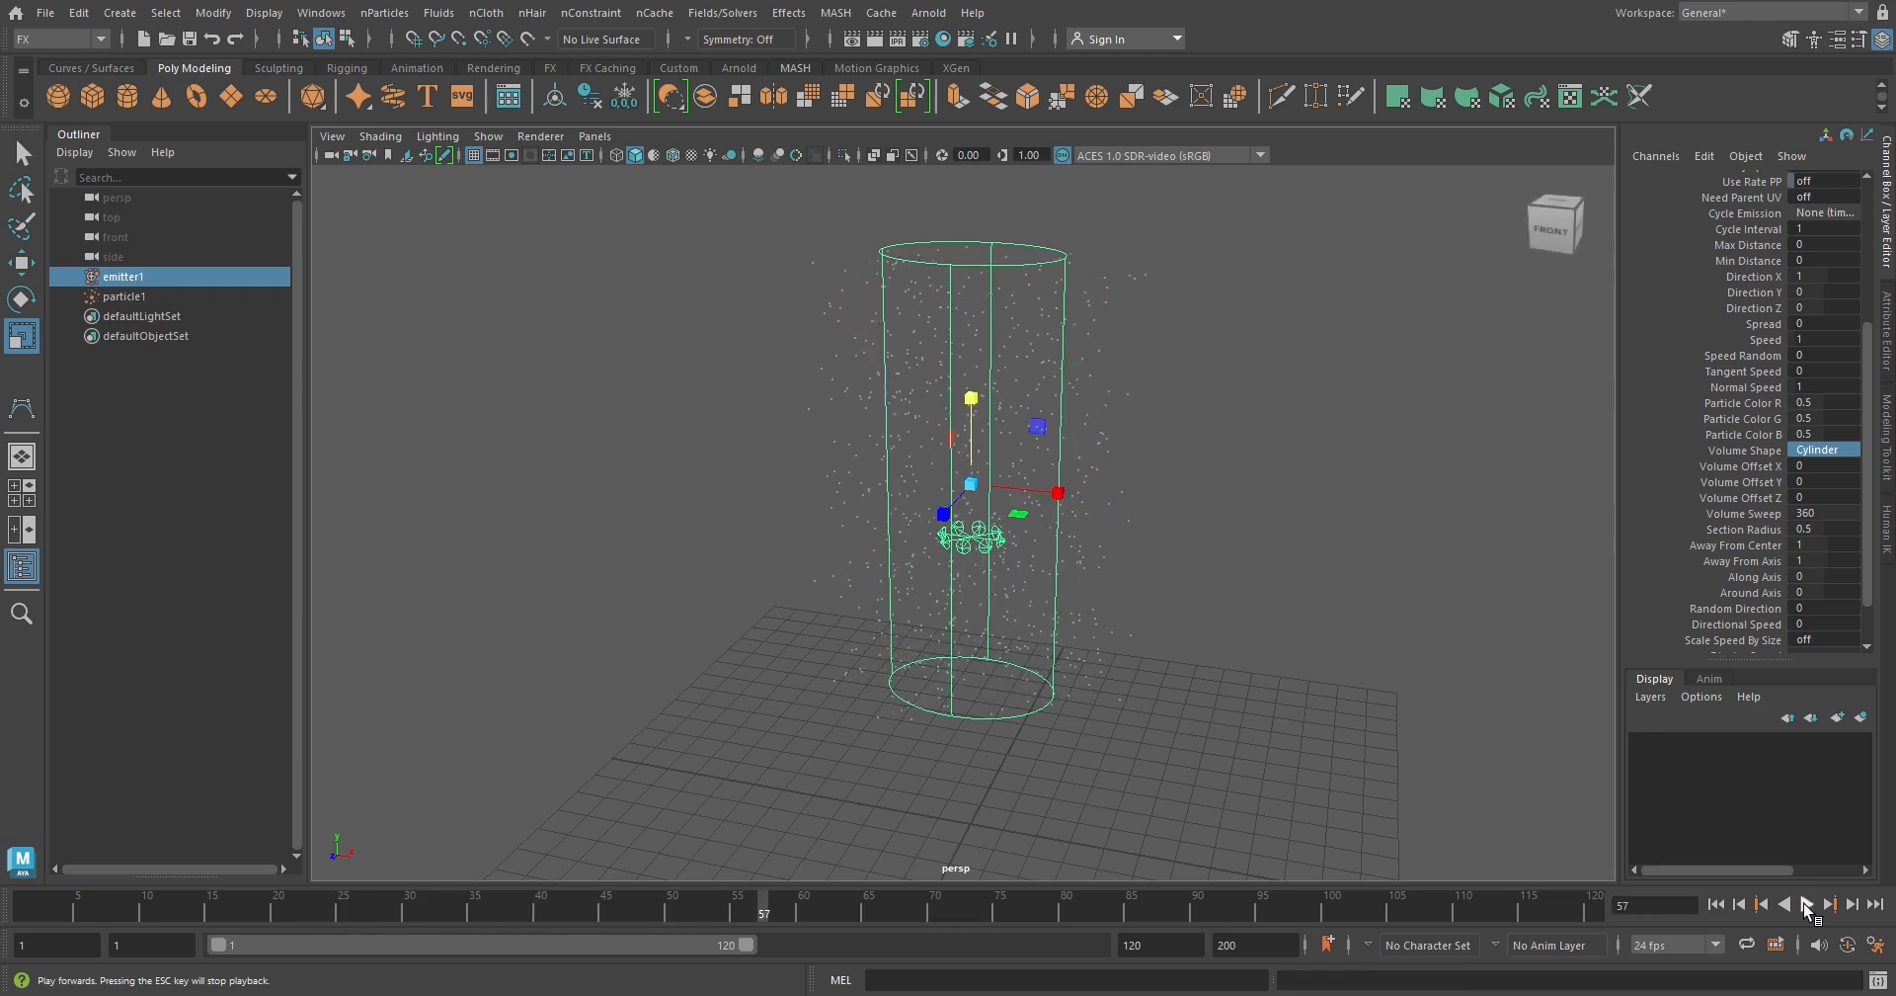
Change the emitter's Volume Shape to Cone
click(1855, 450)
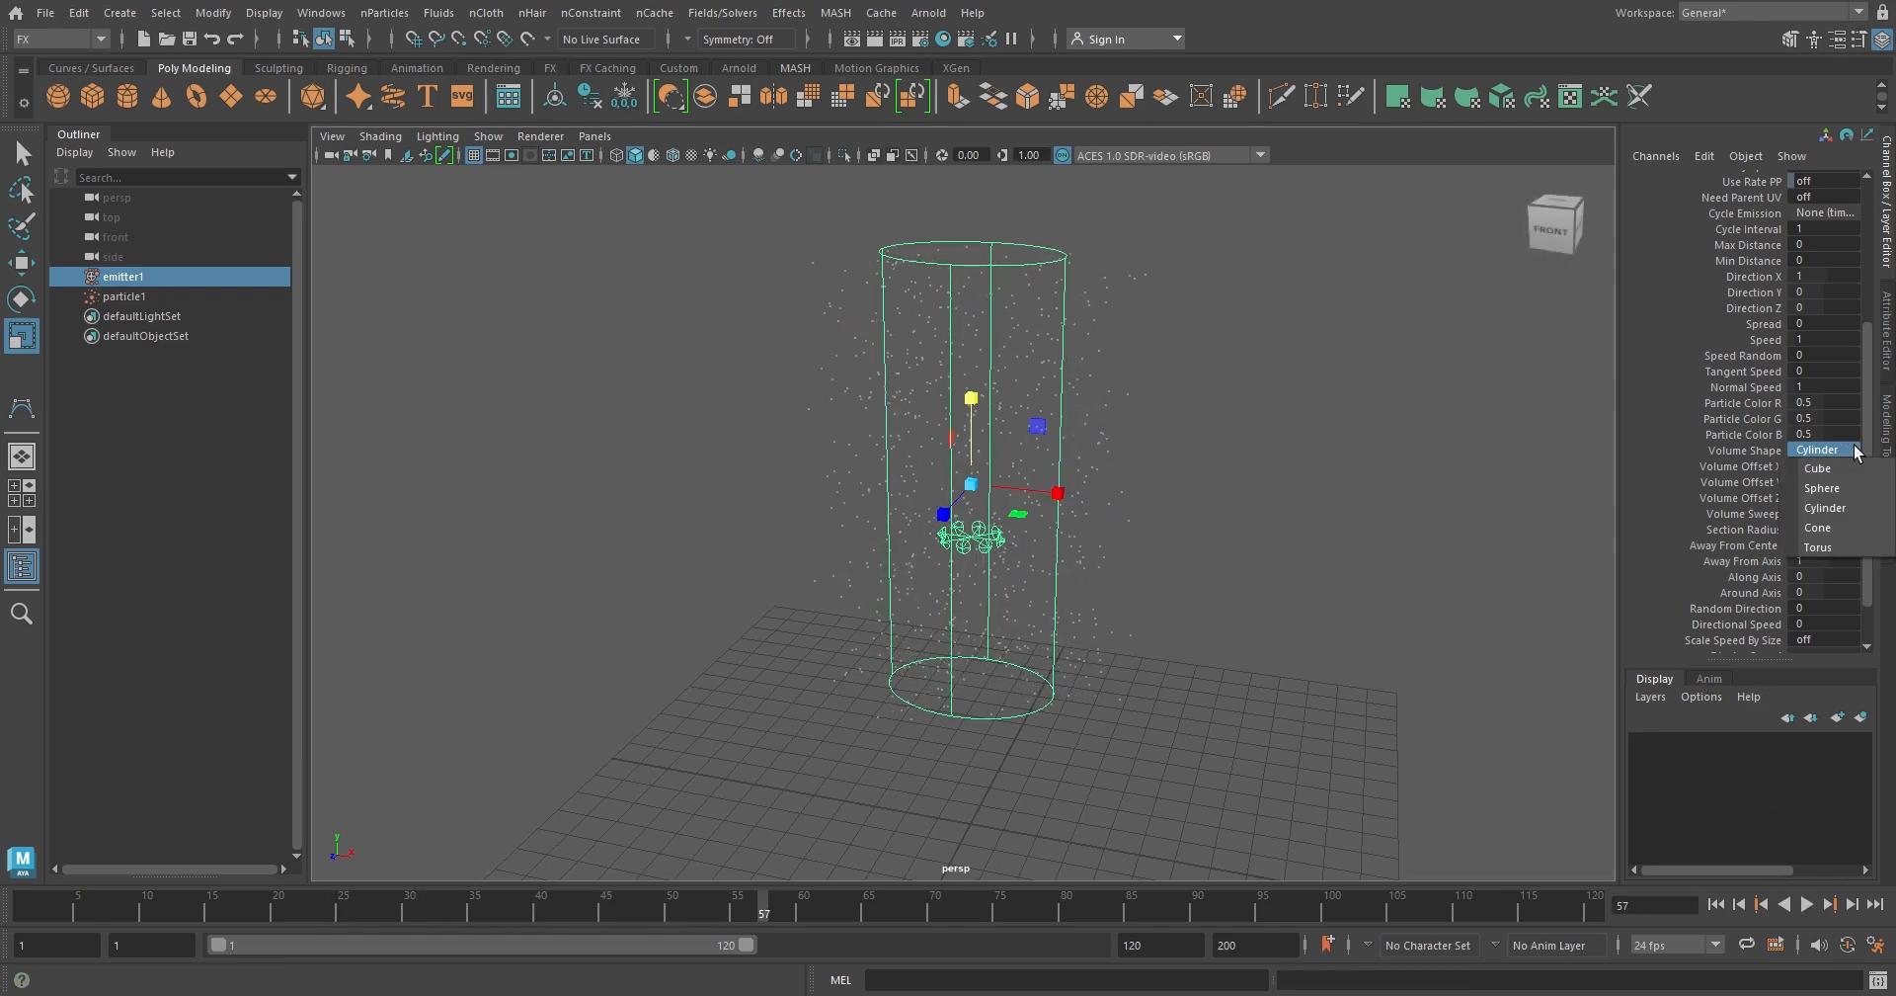
click(1820, 528)
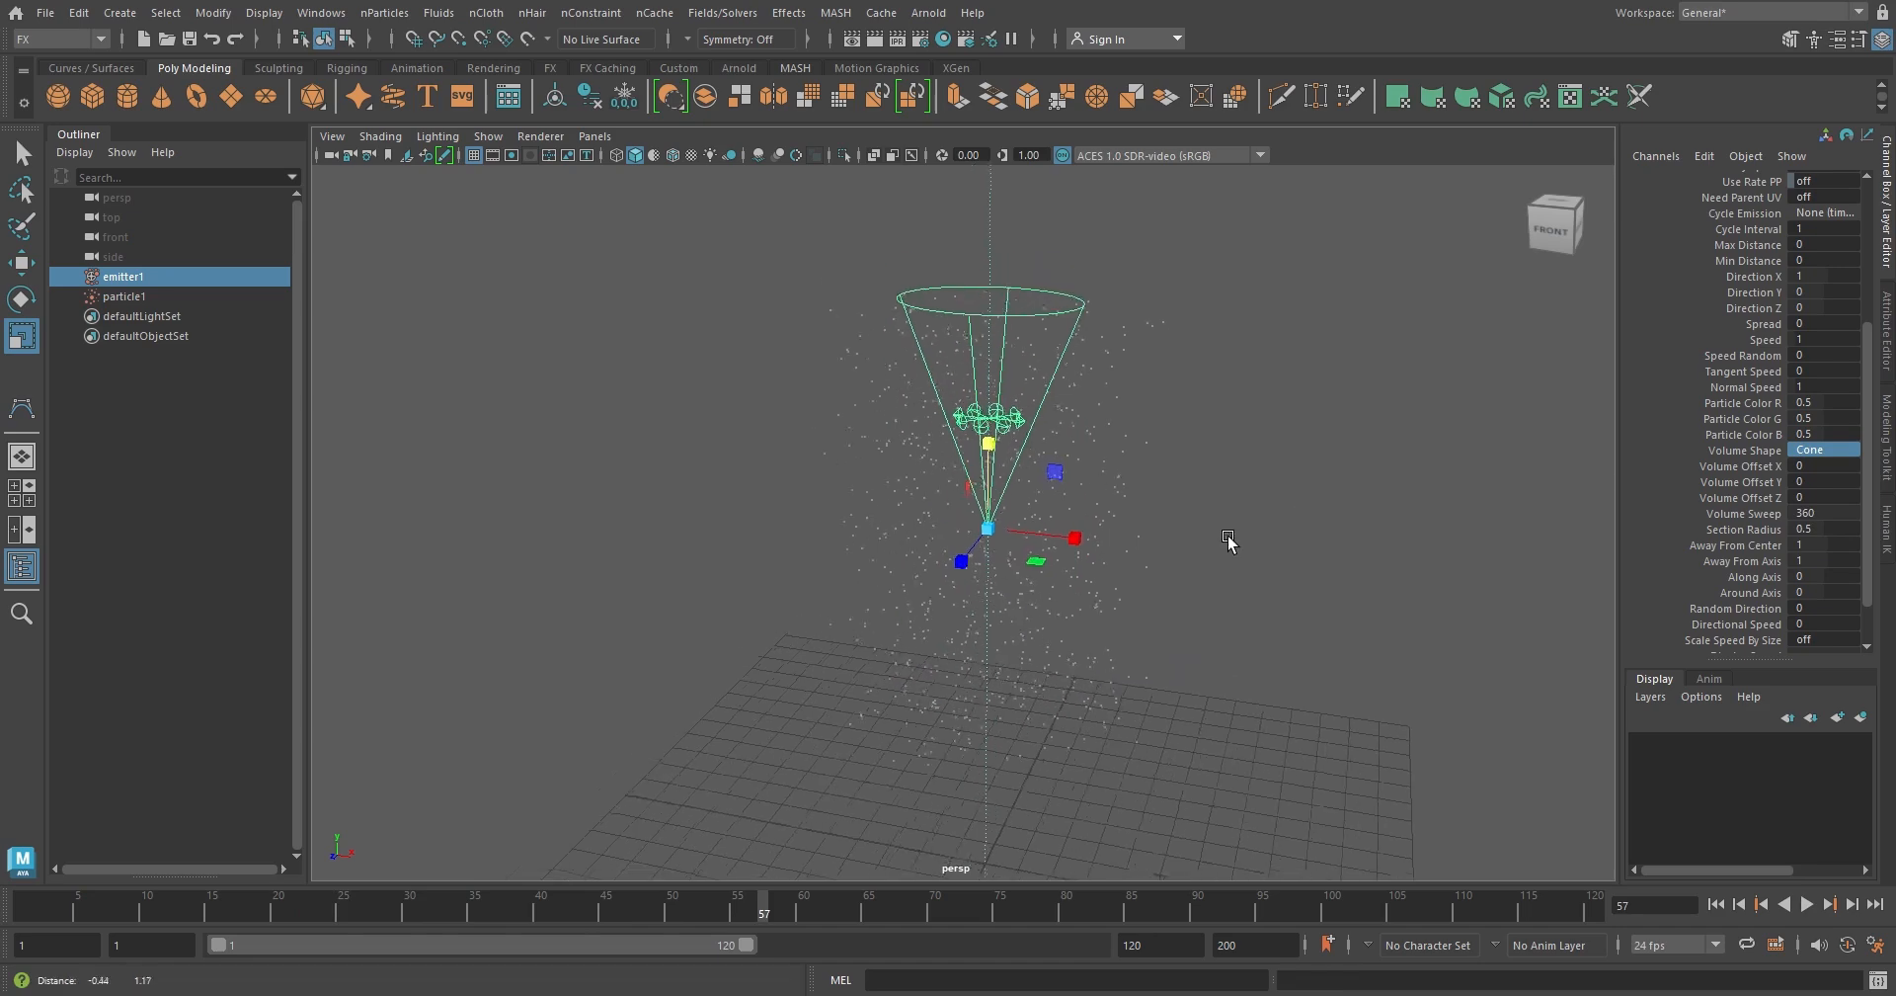
alt+middle_drag(1229, 542, 1235, 577)
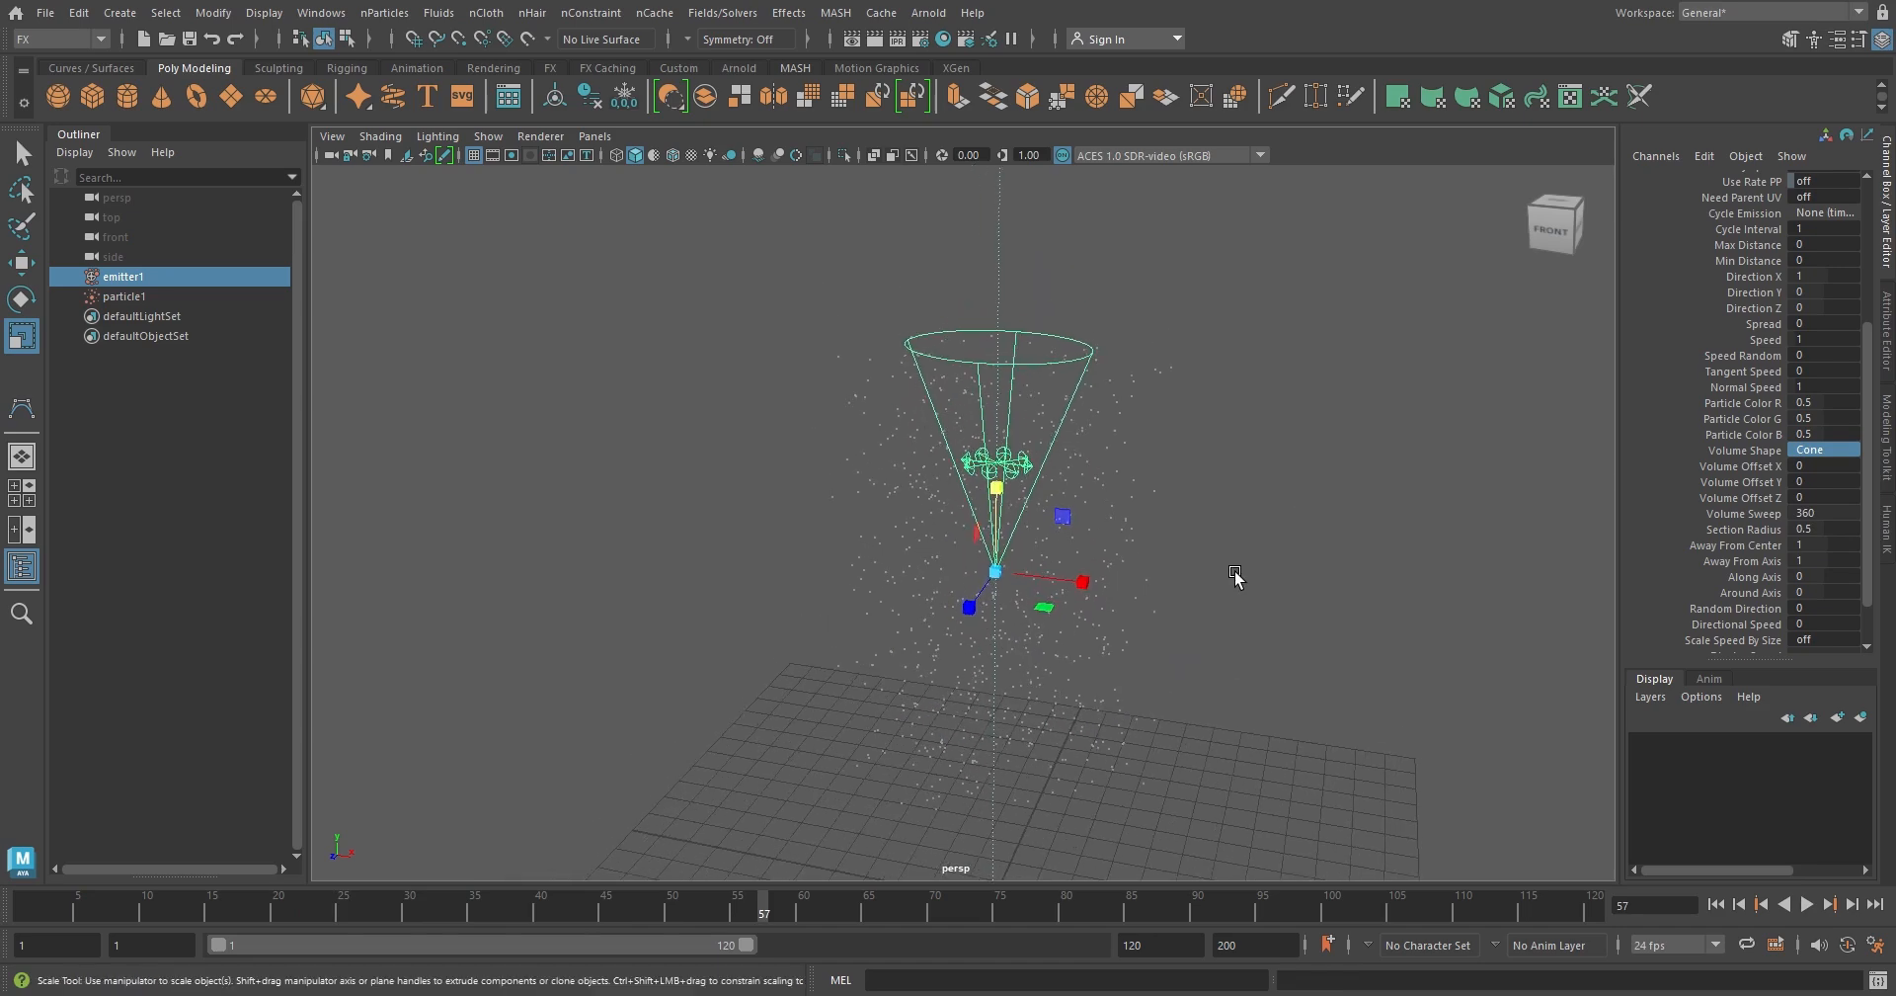
Rotate the cone emitter upside down so it opens toward the grid, and play the simulation from the first frame
key(e)
alt+drag(1194, 571, 1123, 671)
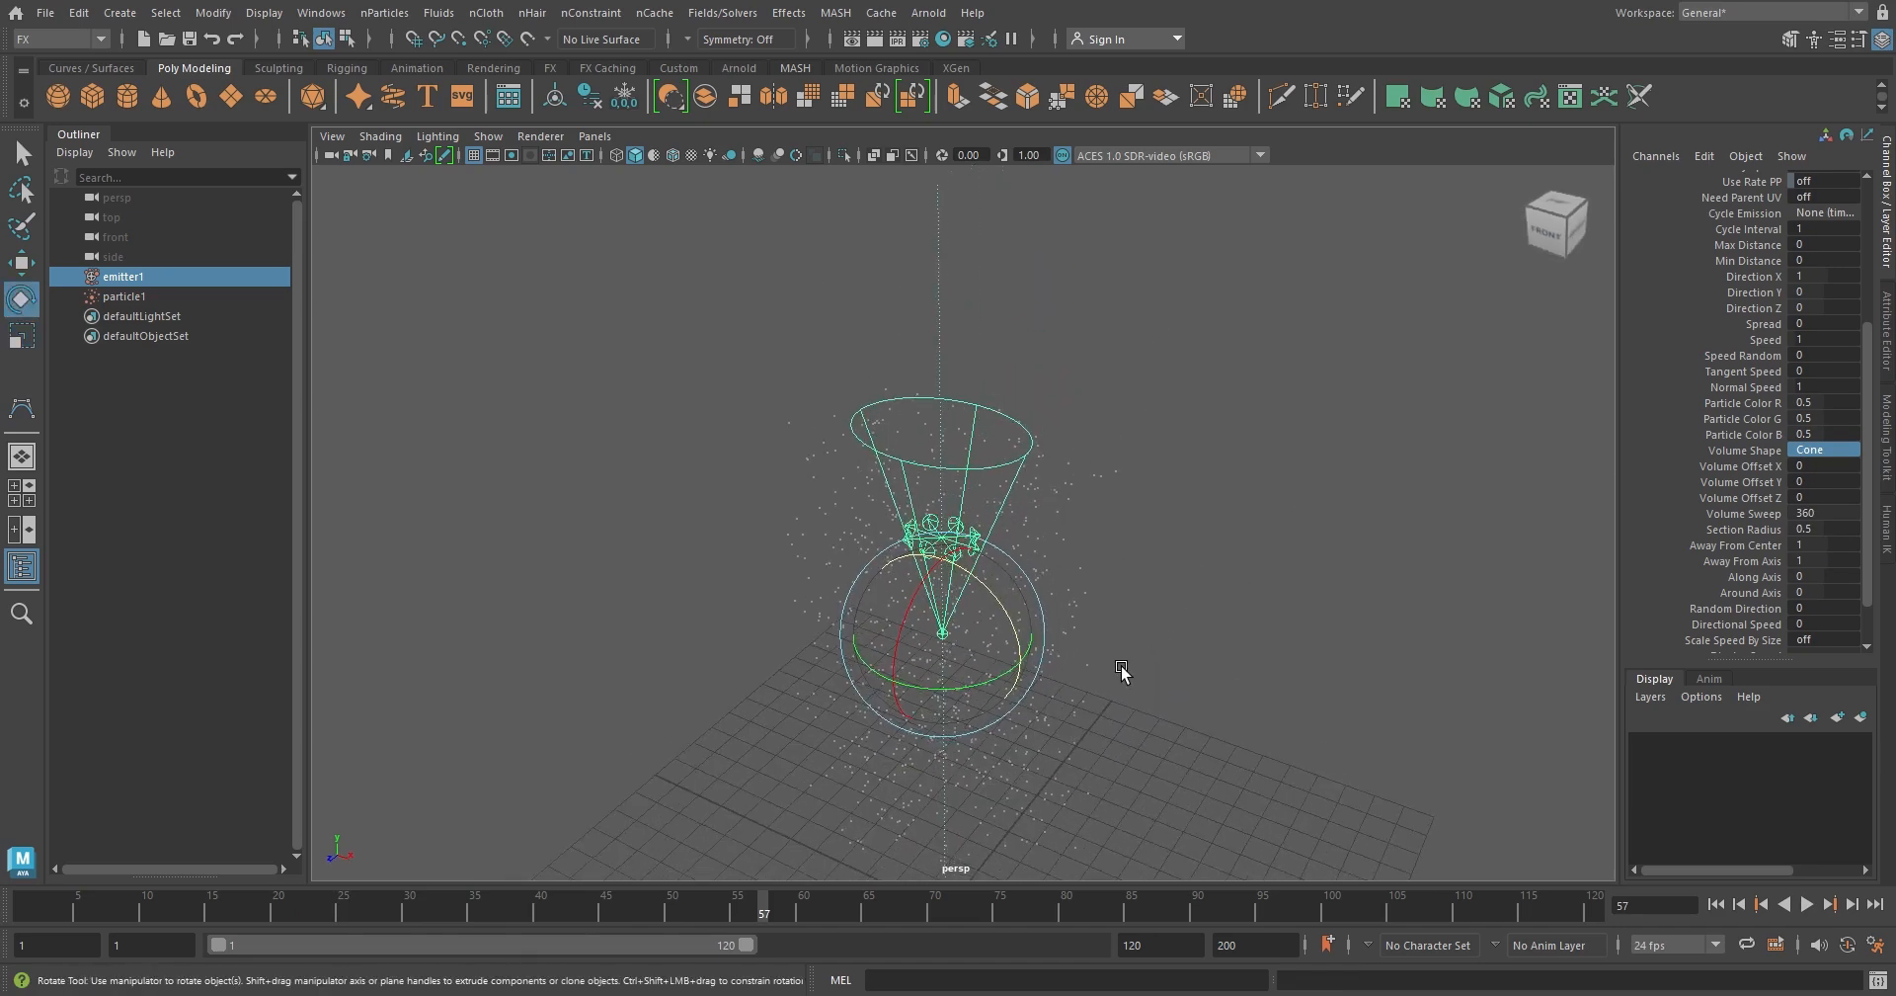
drag(998, 601, 1175, 628)
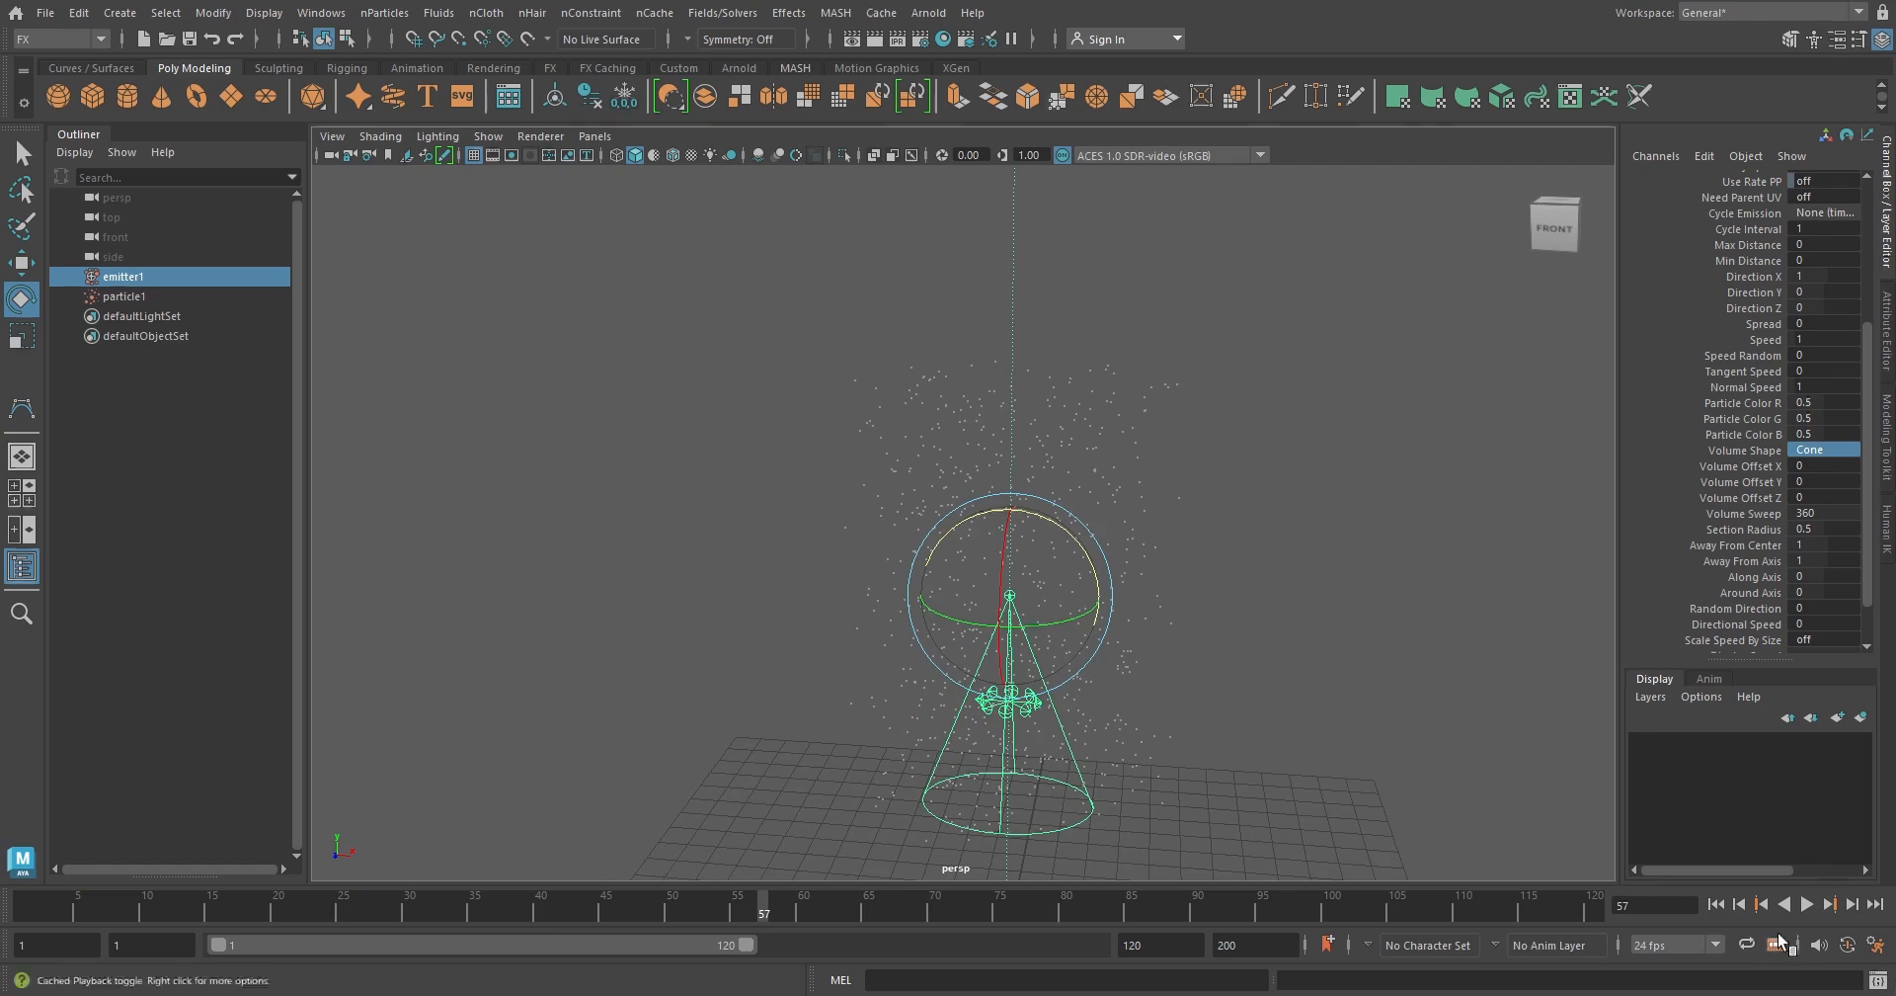
click(1716, 903)
click(1806, 903)
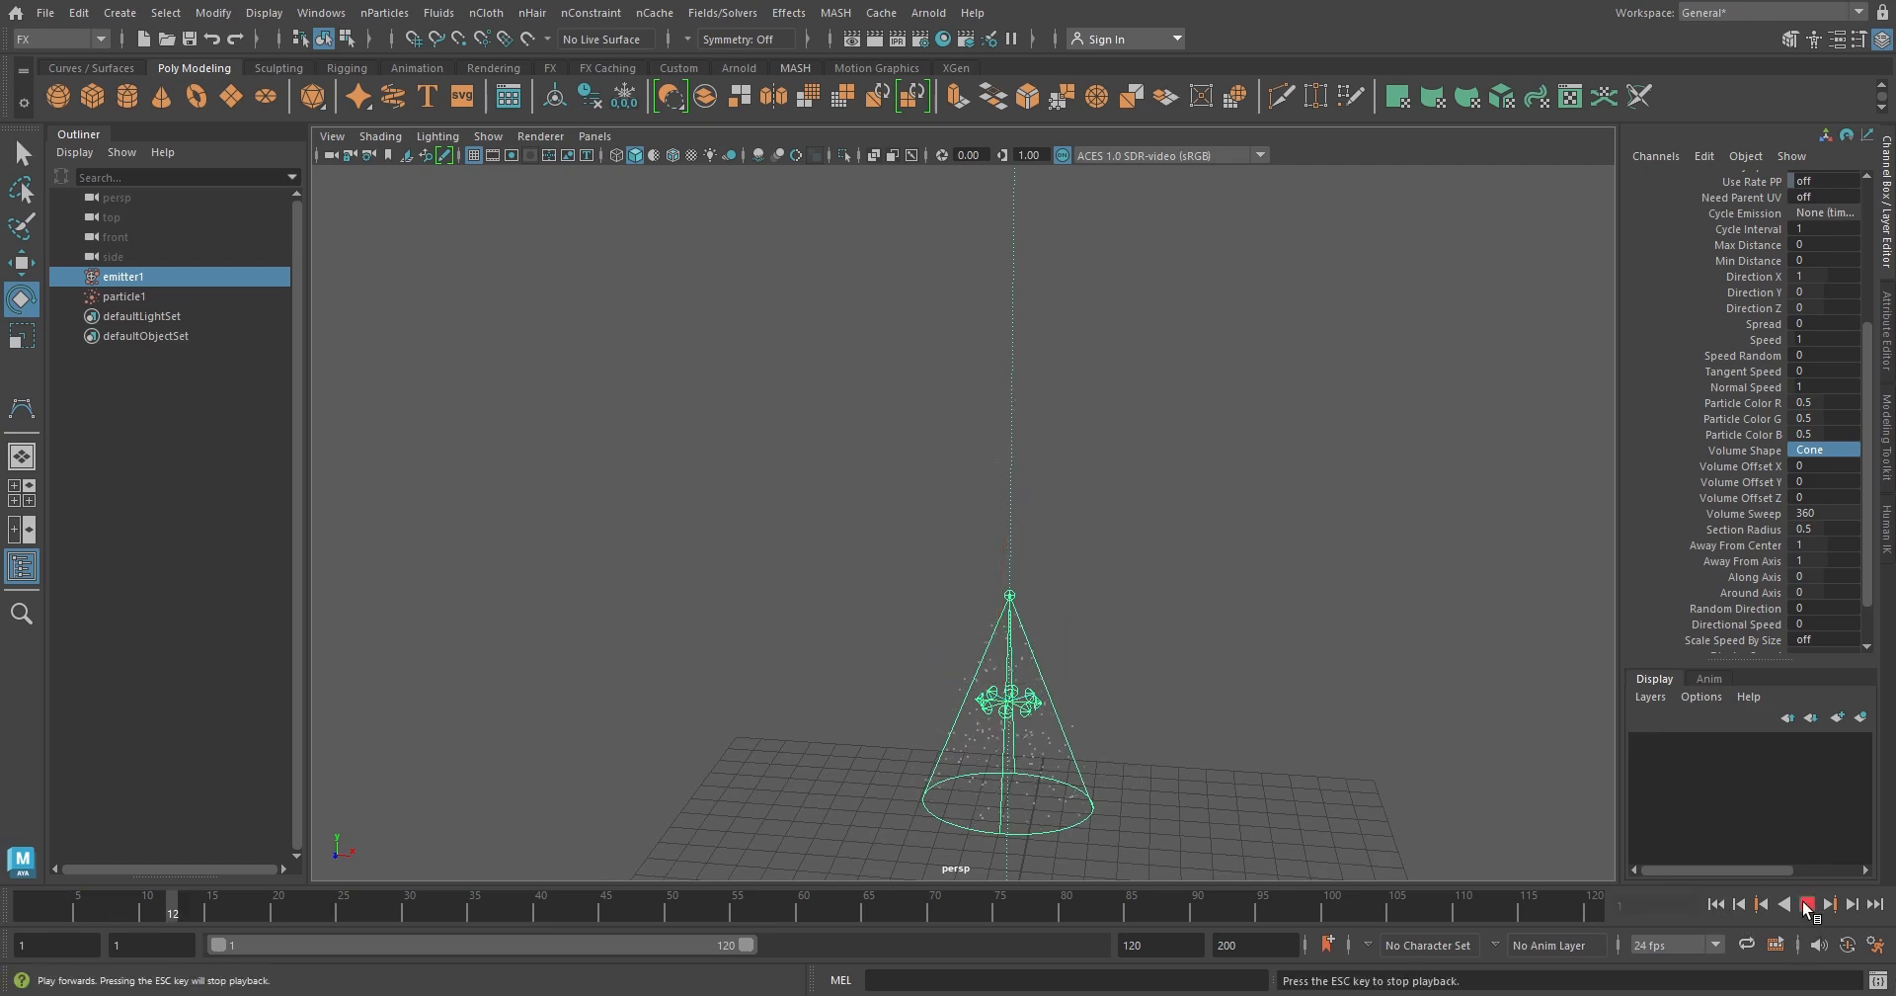
Stop the cone emitter's playback and change its Volume Shape to Torus
click(1806, 903)
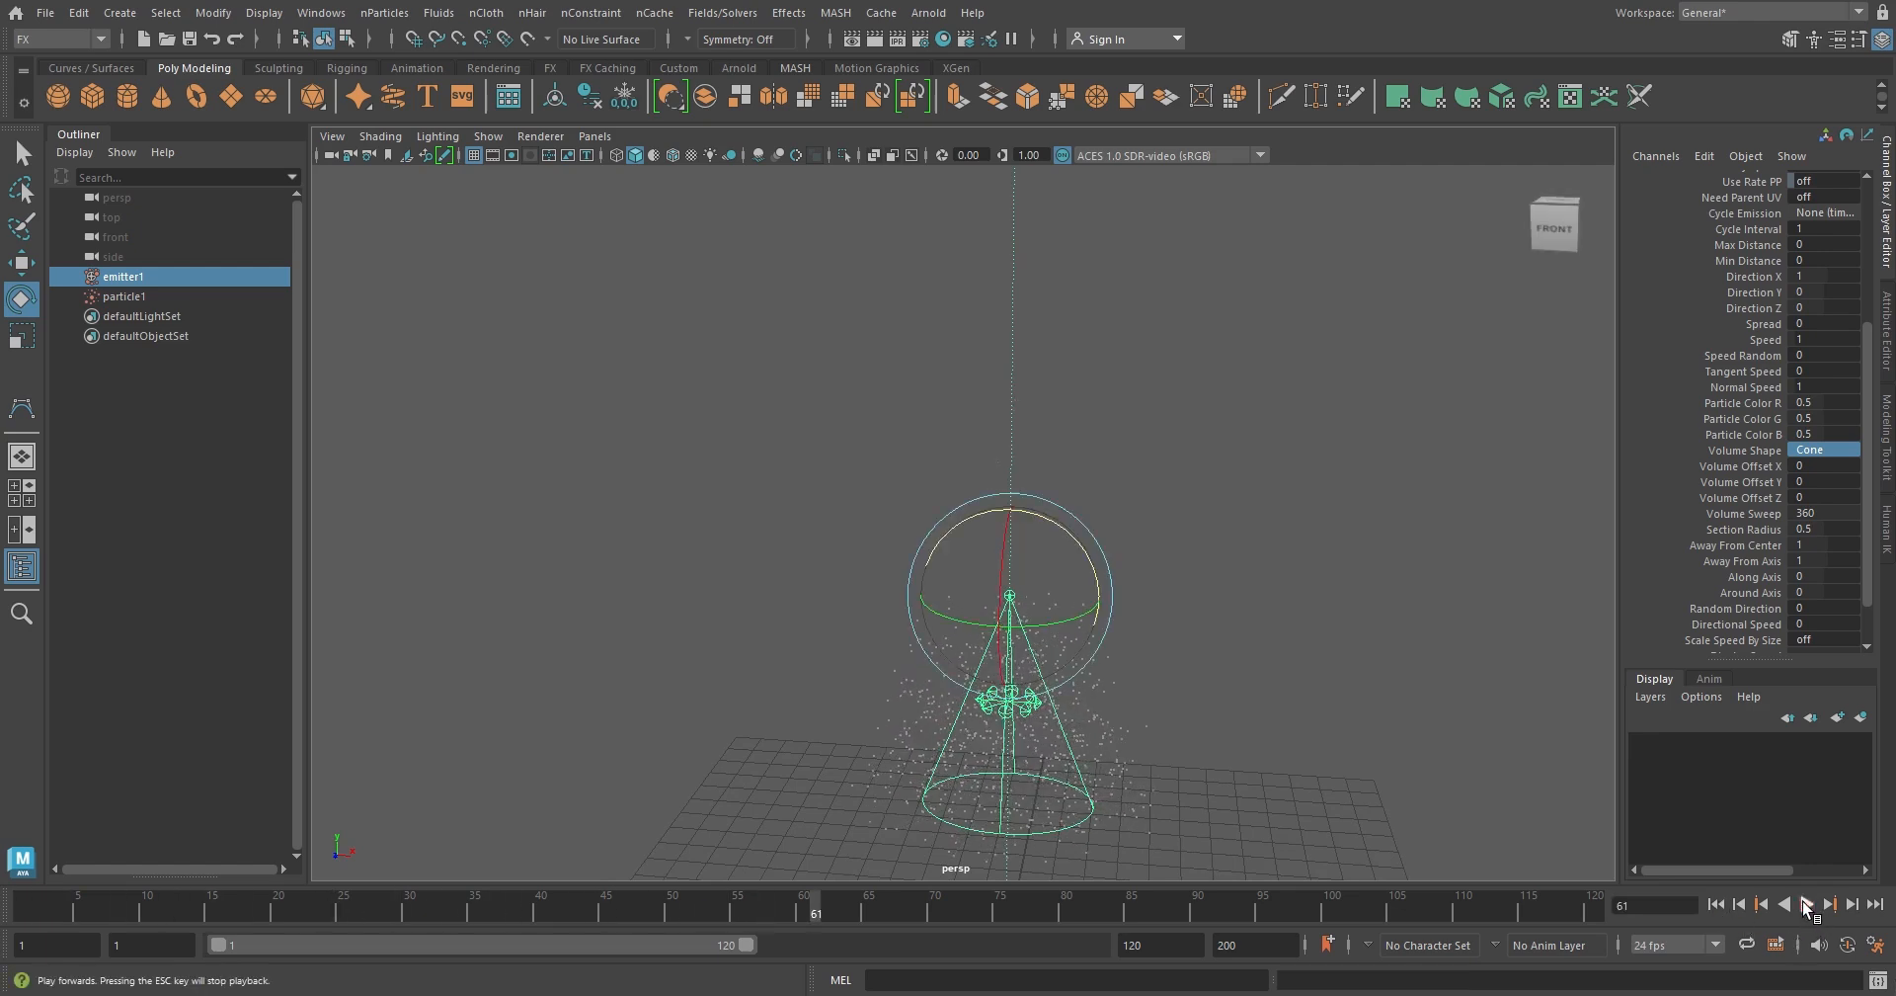
click(1851, 450)
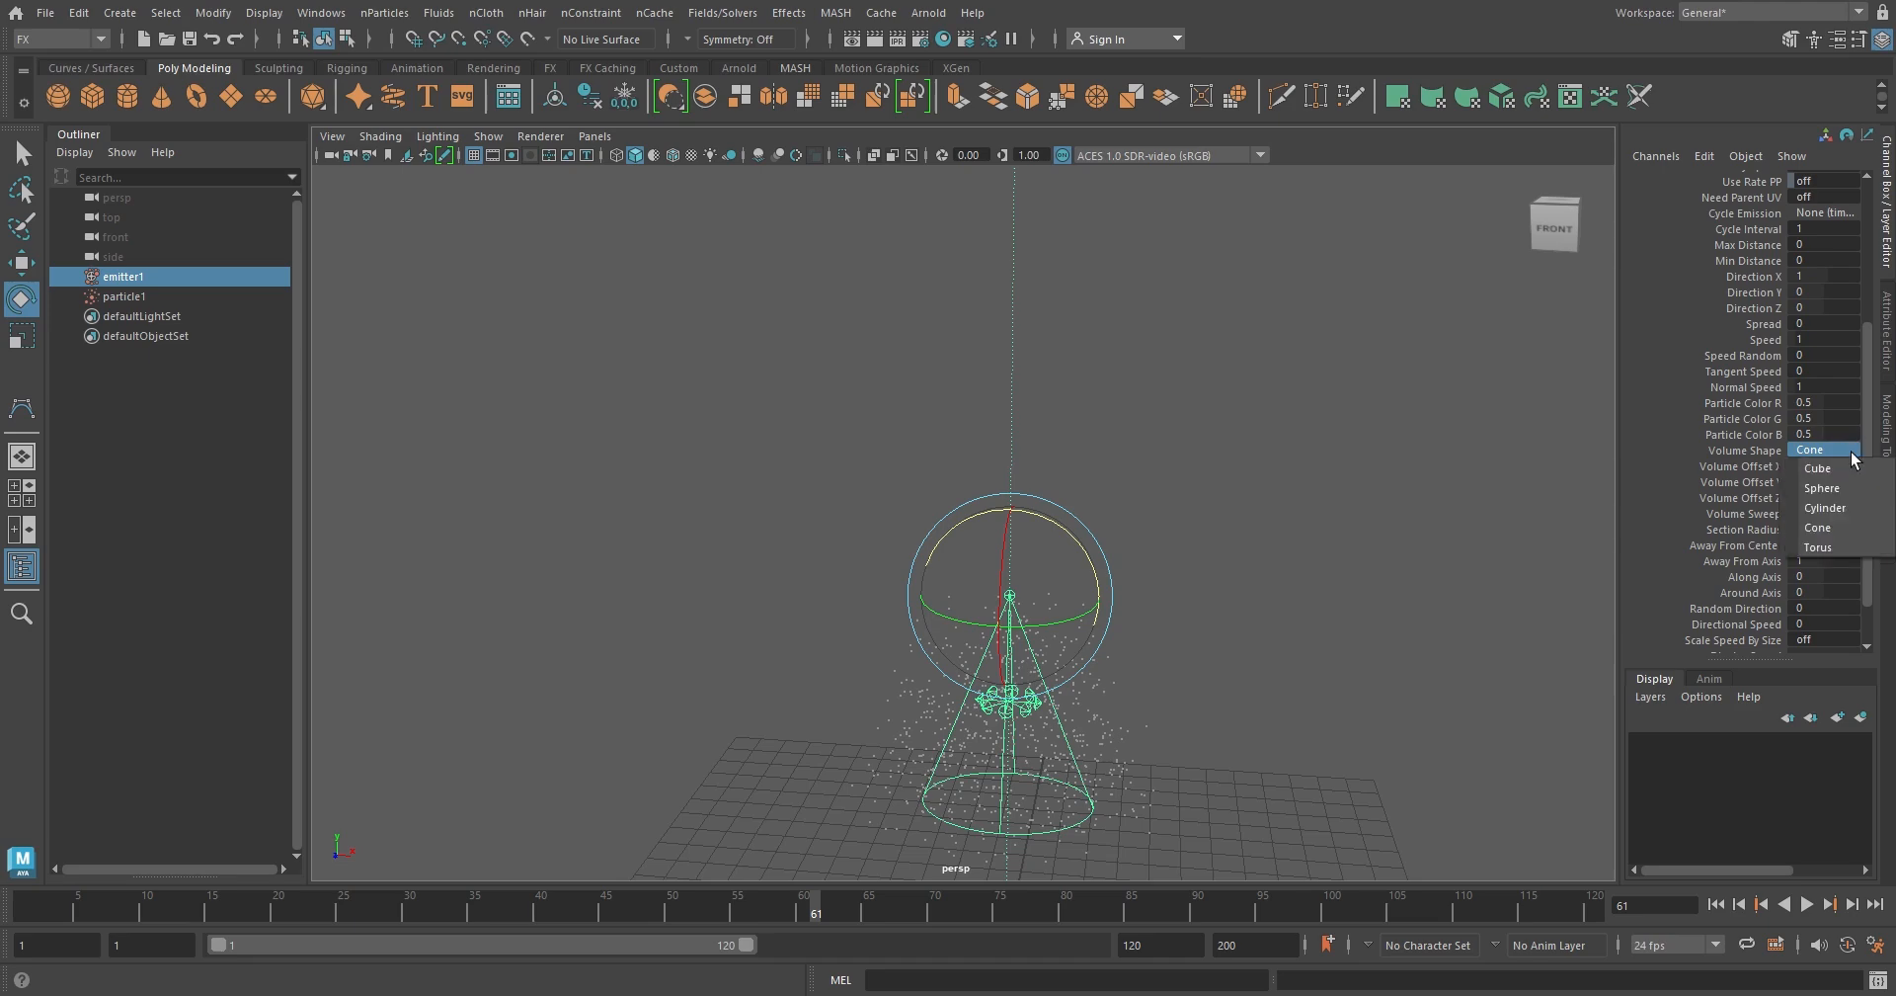
click(1835, 546)
alt+drag(1209, 575, 1183, 616)
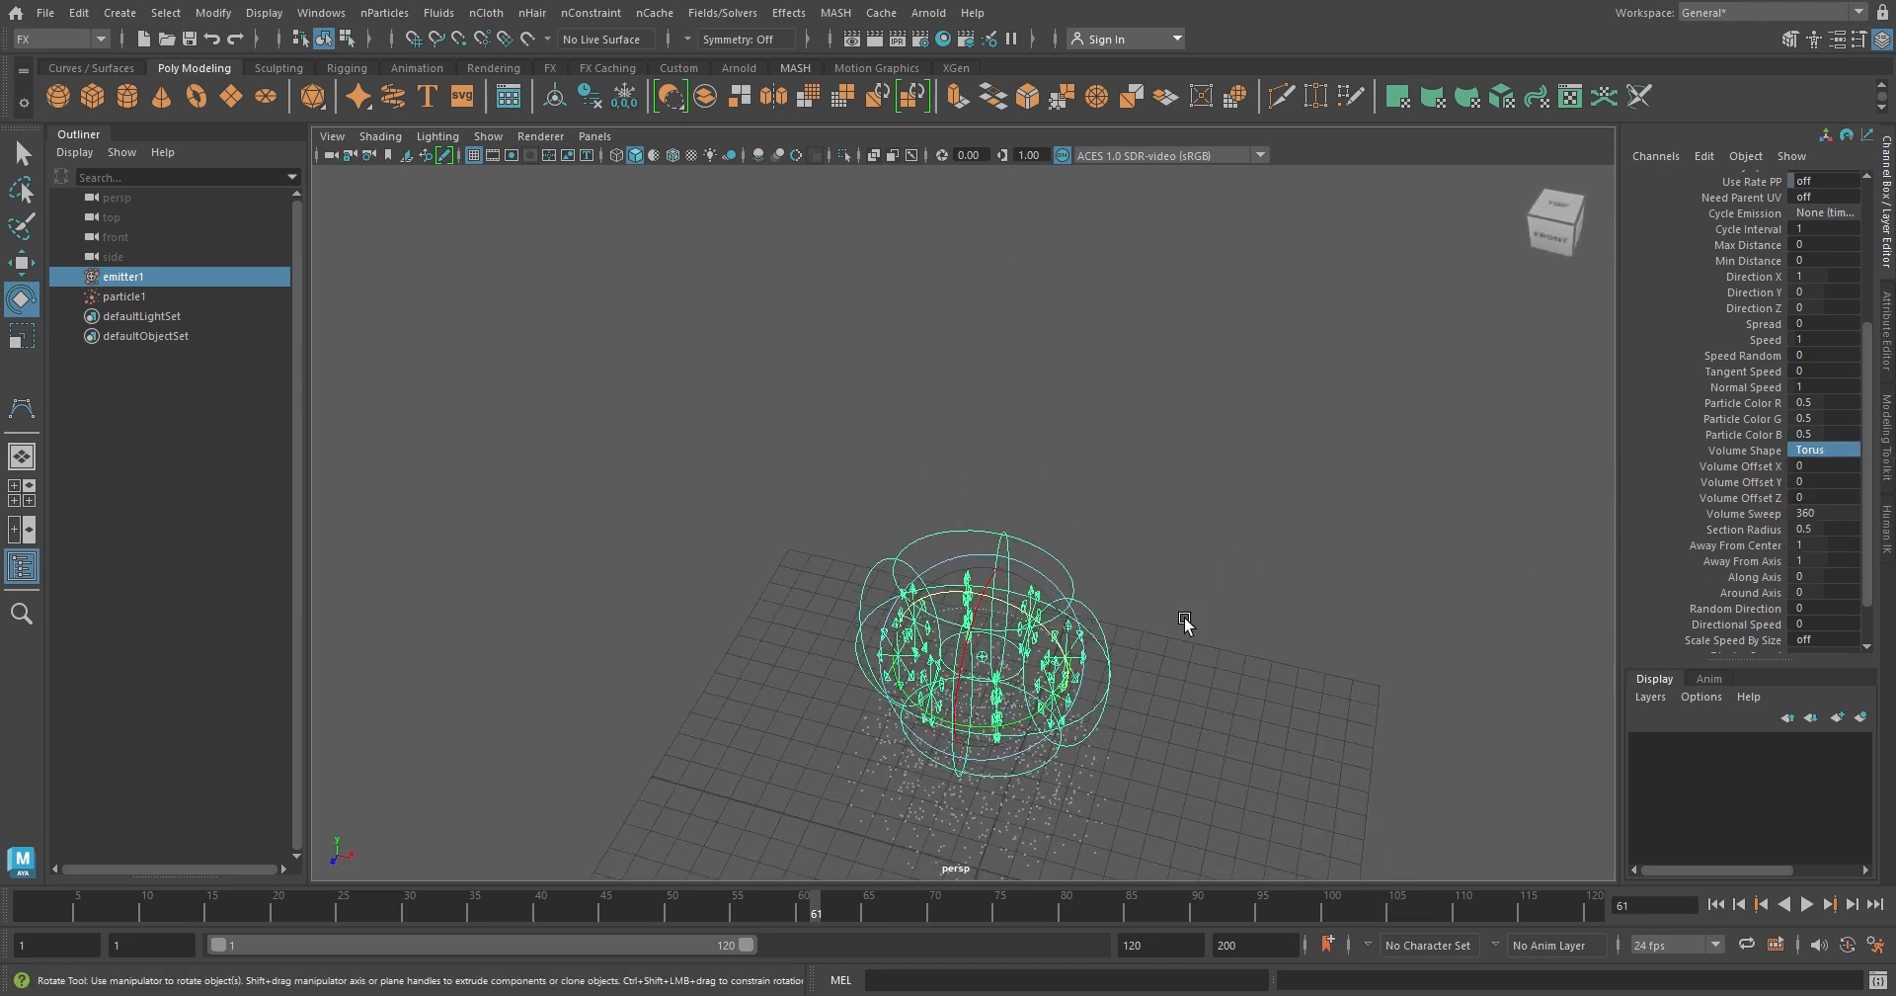
Scale the torus emitter up into a wide ring of about 8.0 in X, 5.3 in Y and 7.8 in Z
key(r)
drag(898, 643, 787, 606)
drag(957, 726, 700, 831)
scroll(1063, 679, down, 4)
alt+drag(1043, 689, 1077, 654)
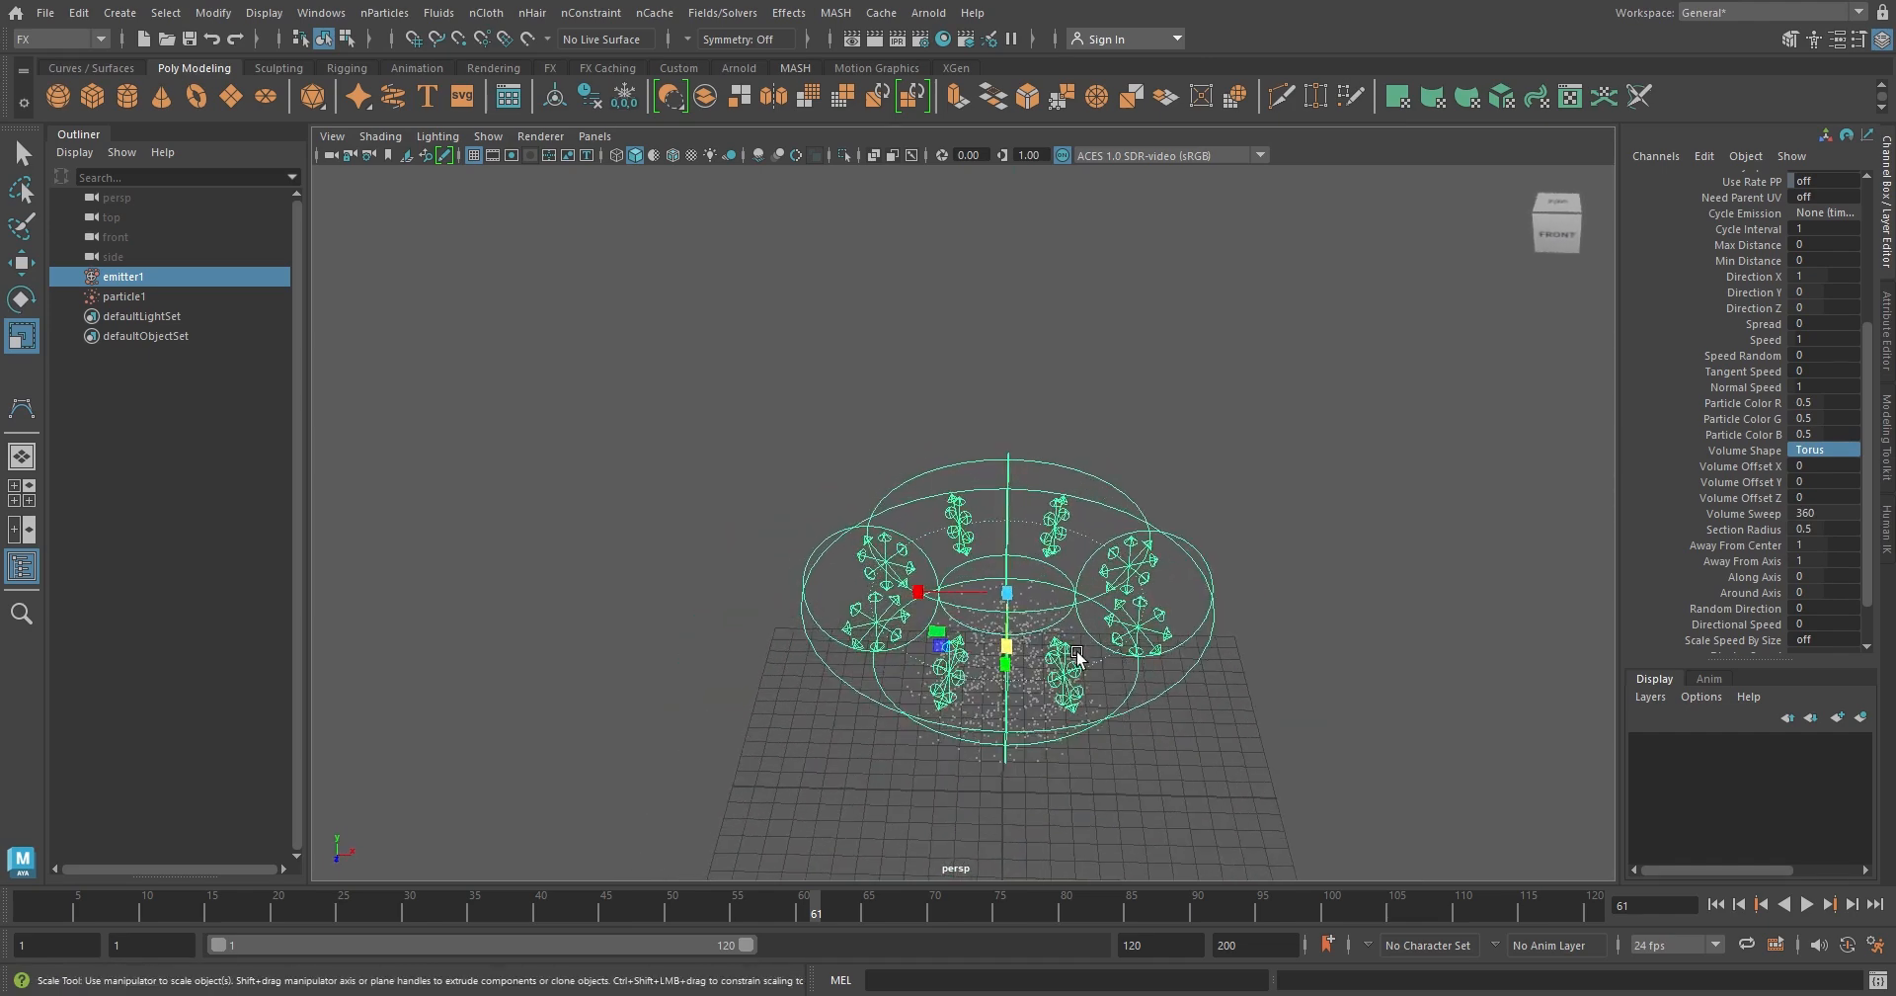
drag(914, 598, 882, 596)
mouse_move(987, 639)
alt+mouse_down()
mouse_move(885, 718)
mouse_move(931, 675)
mouse_move(1067, 630)
mouse_move(985, 646)
alt+mouse_up()
drag(892, 563, 903, 564)
alt+drag(1194, 622, 1147, 675)
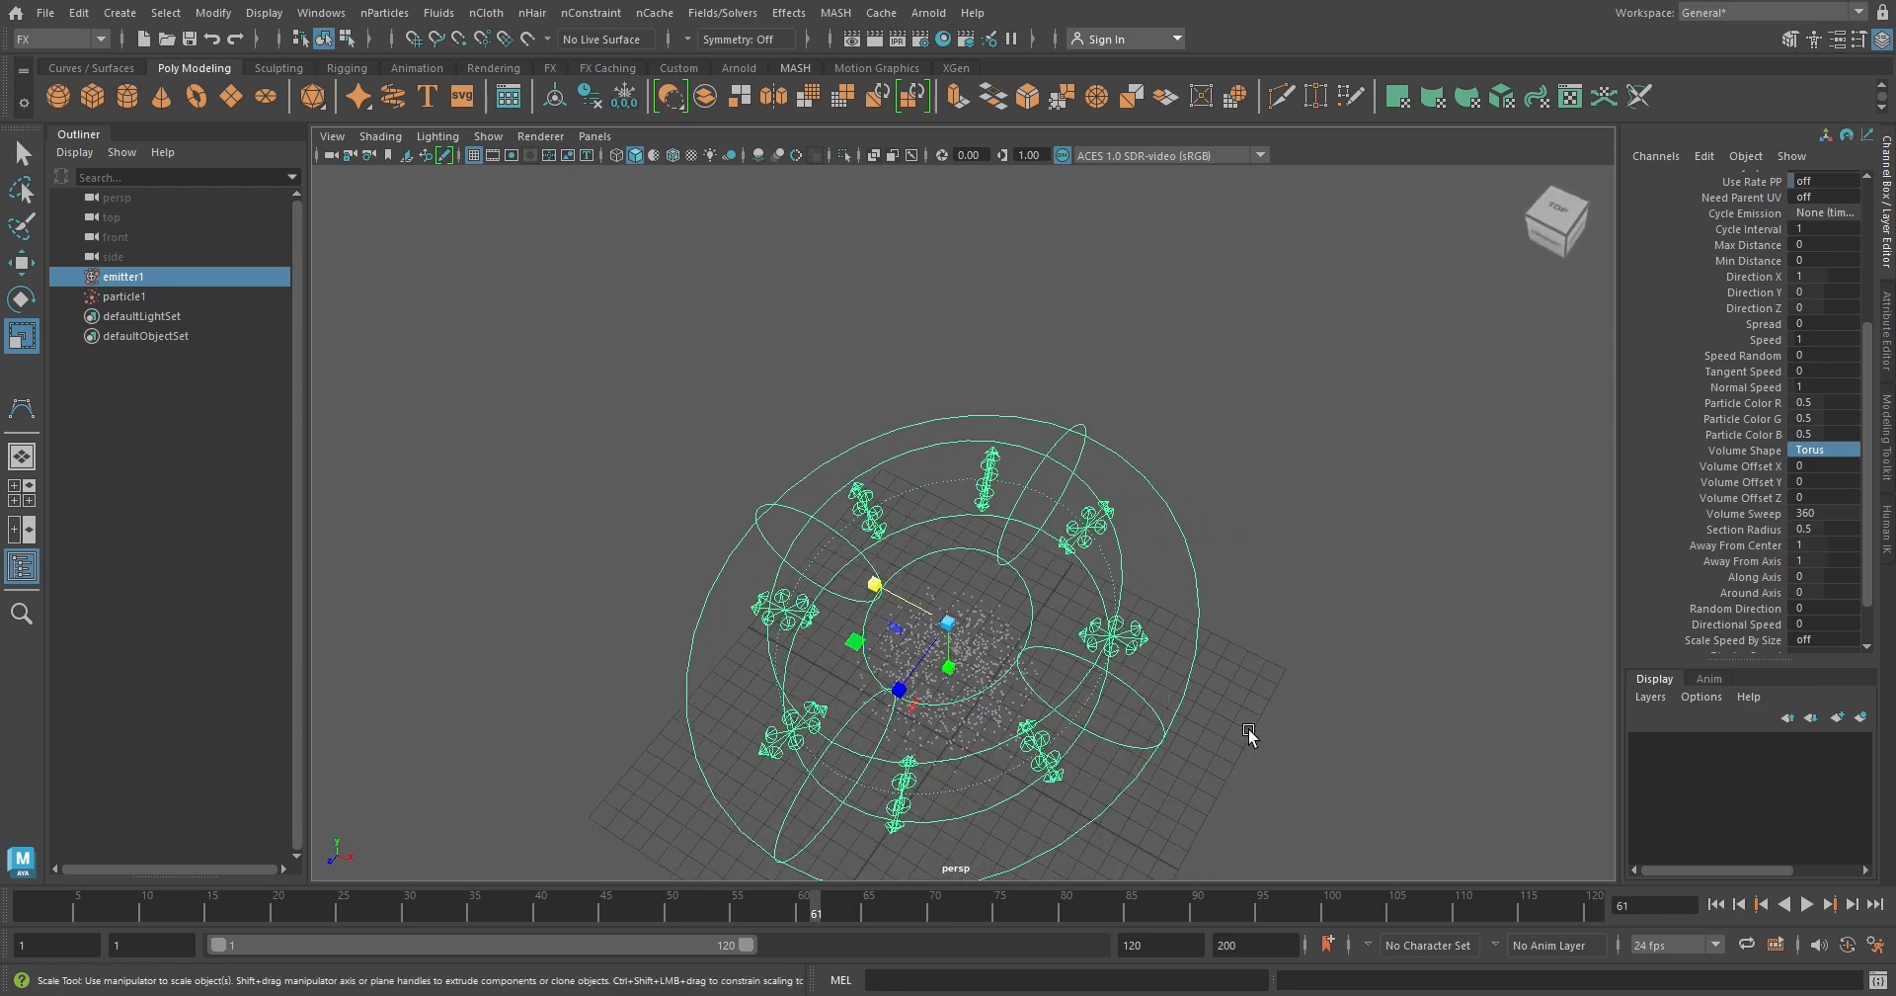
drag(878, 588, 860, 580)
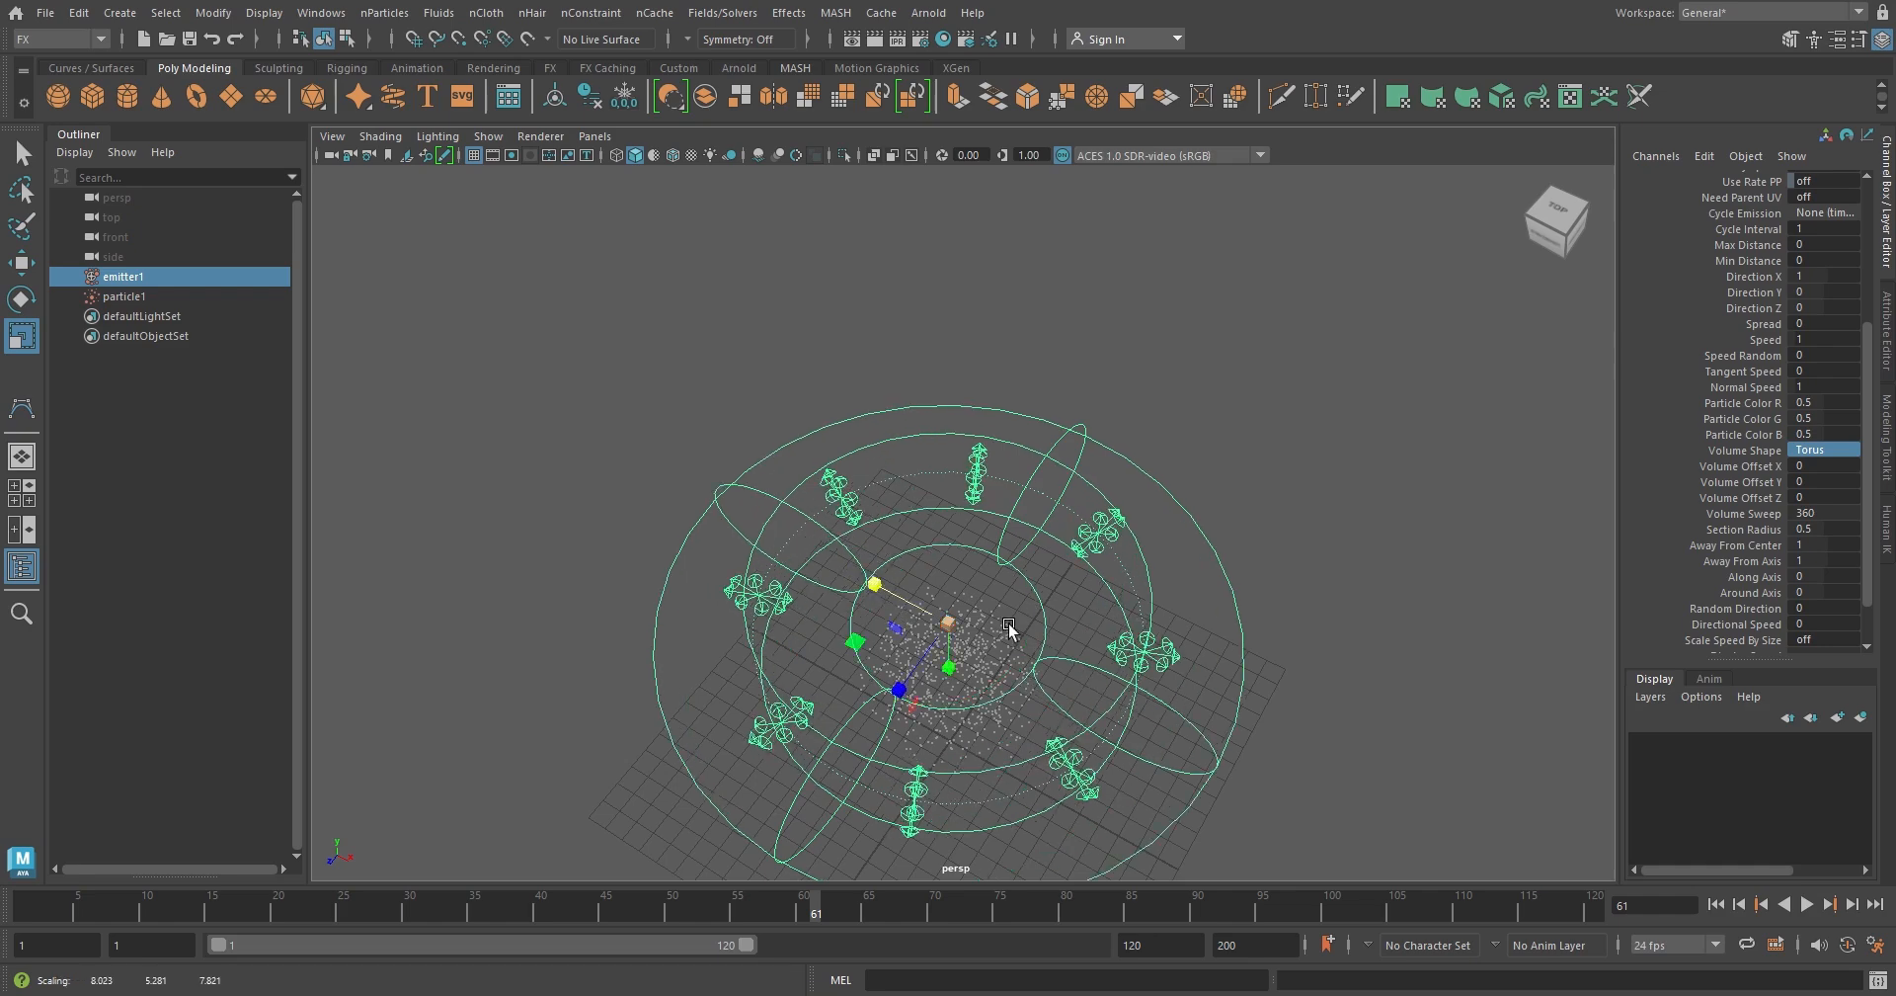
alt+middle_drag(1008, 629, 1029, 567)
alt+drag(1050, 615, 1054, 578)
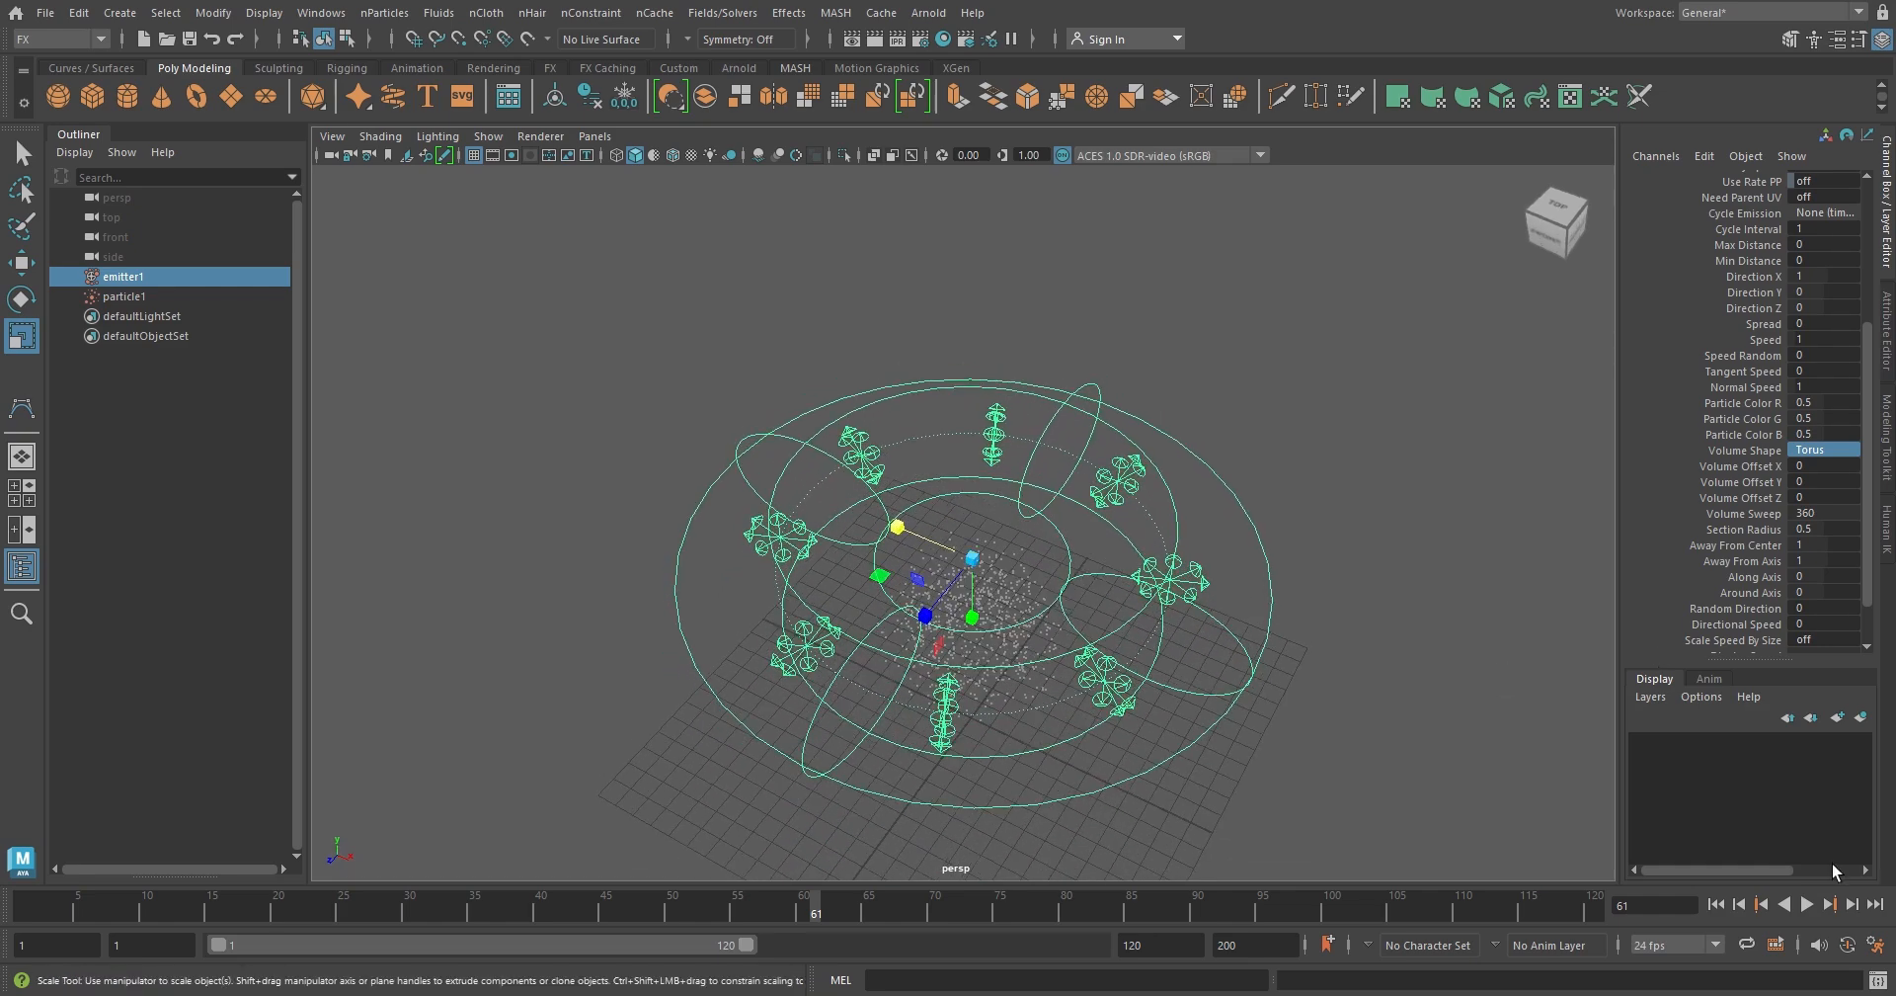
Play the torus emitter's simulation from the first frame to view its emission, and stop the playback
click(1714, 904)
click(1806, 905)
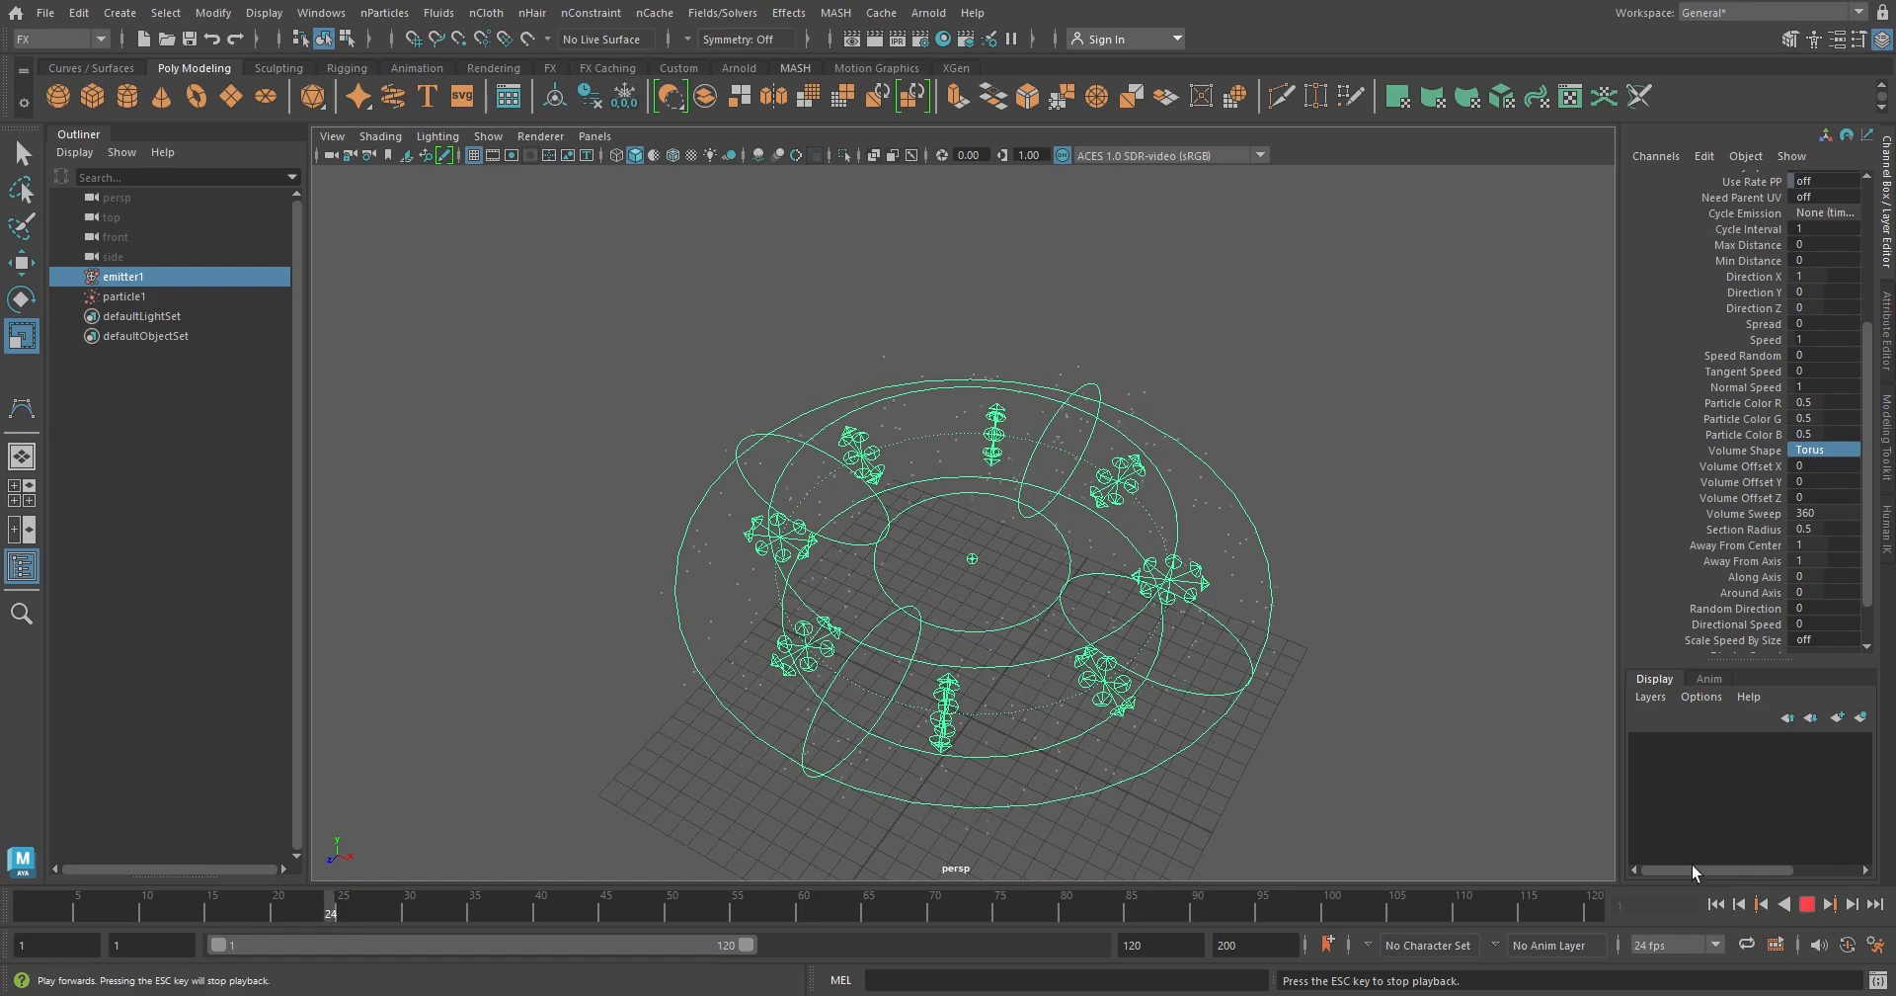
scroll(1248, 665, down, 3)
mouse_move(1265, 708)
alt+mouse_down()
mouse_move(1291, 667)
mouse_move(1384, 698)
mouse_move(1372, 741)
mouse_move(1295, 750)
mouse_move(1237, 720)
alt+mouse_up()
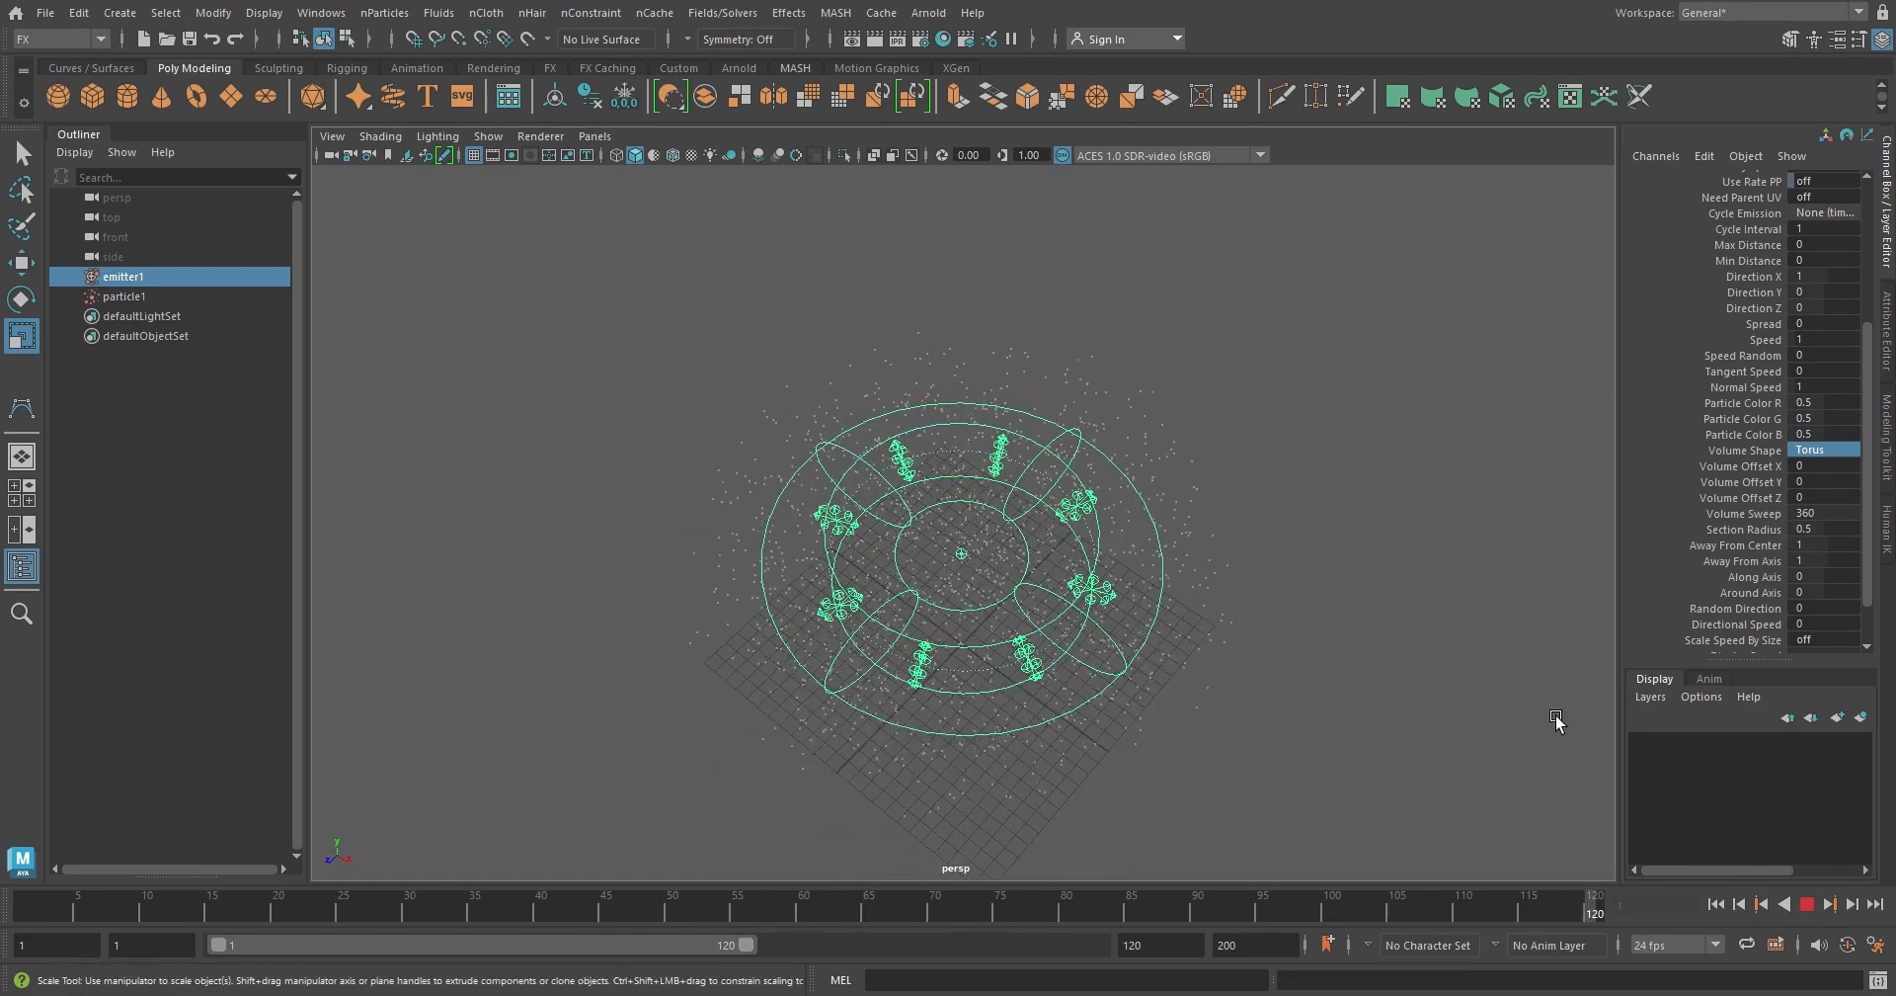
click(1808, 903)
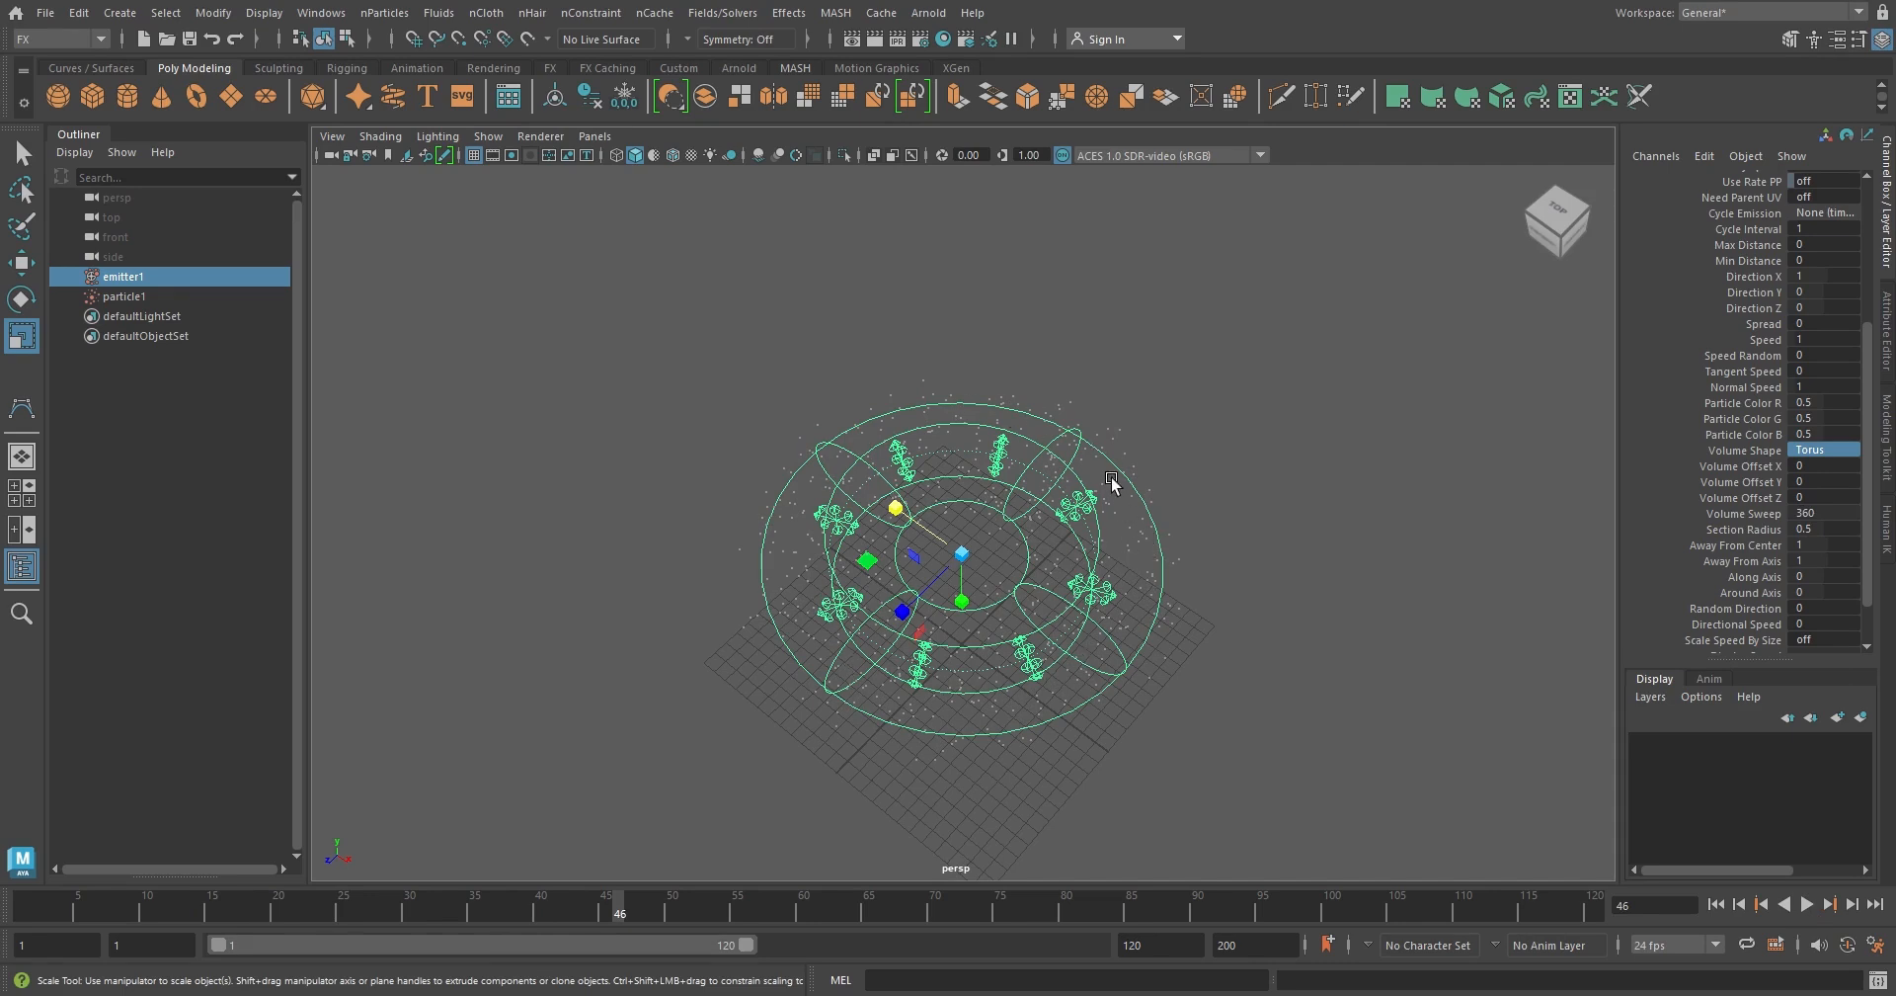
Set the torus emitter's Volume Sweep to 180 and play the simulation from the first frame
click(1835, 513)
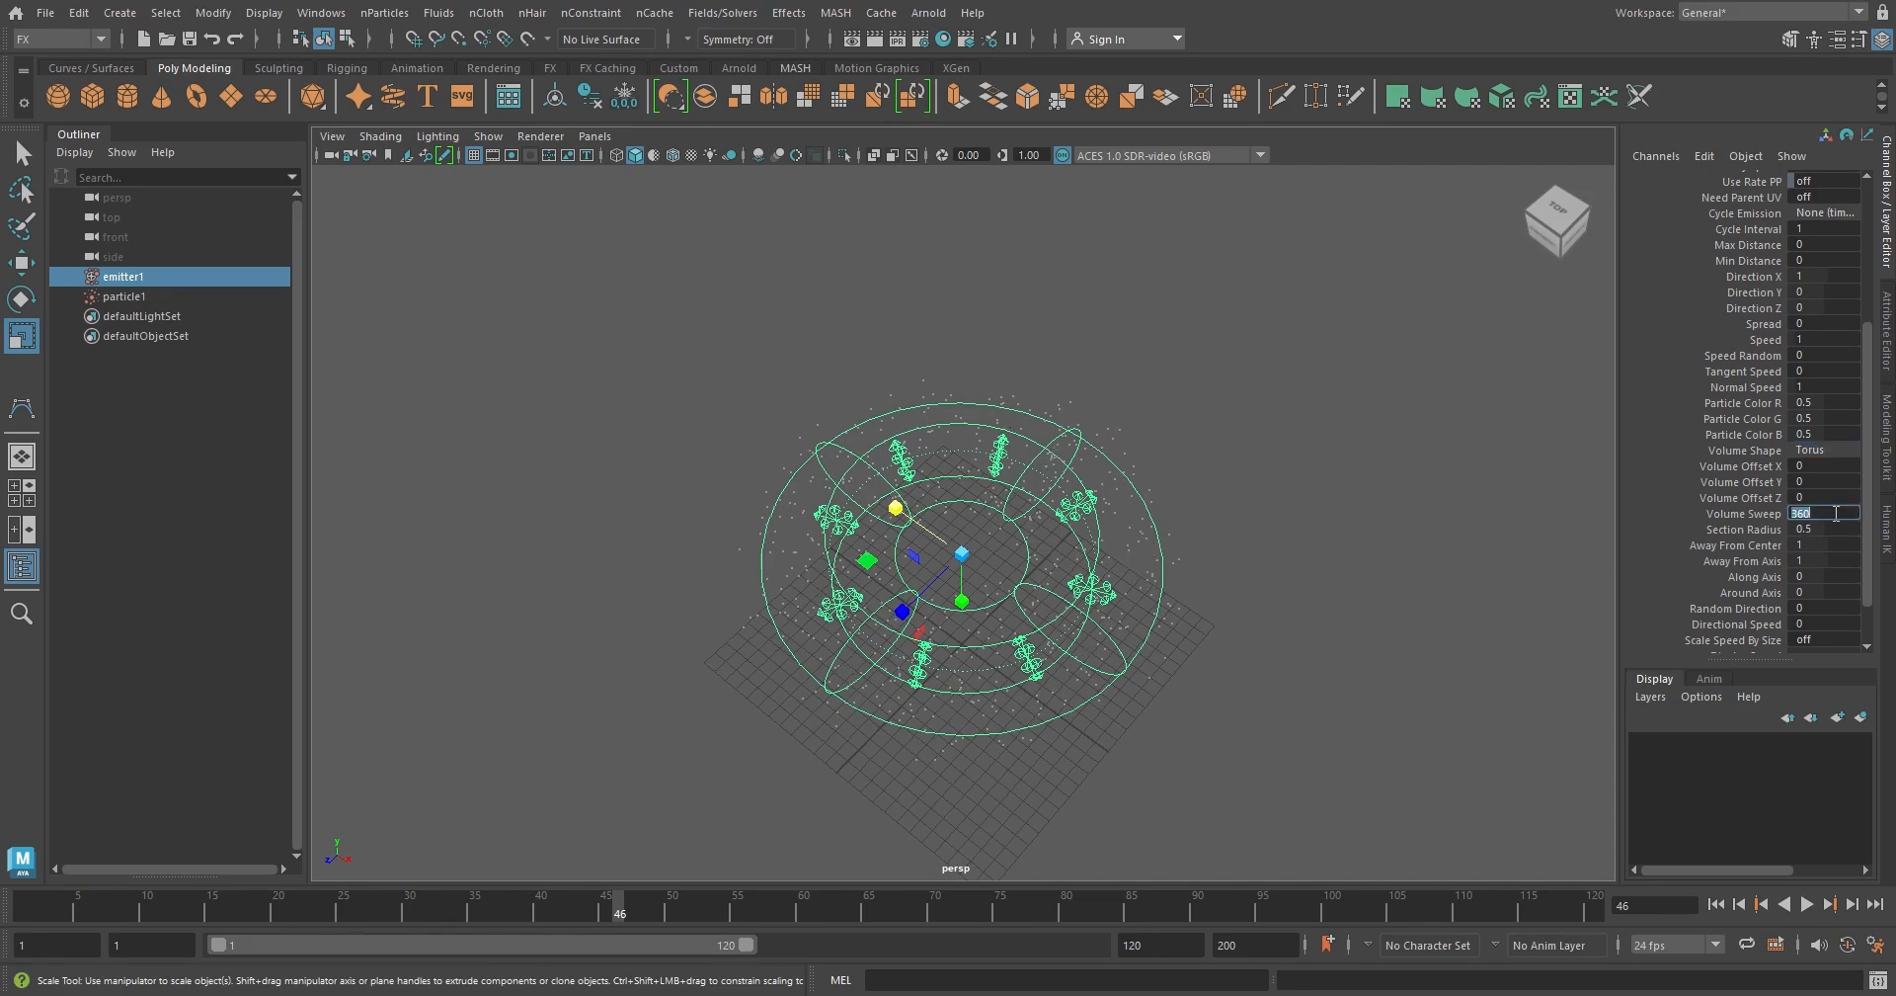
text(180)
key(Return)
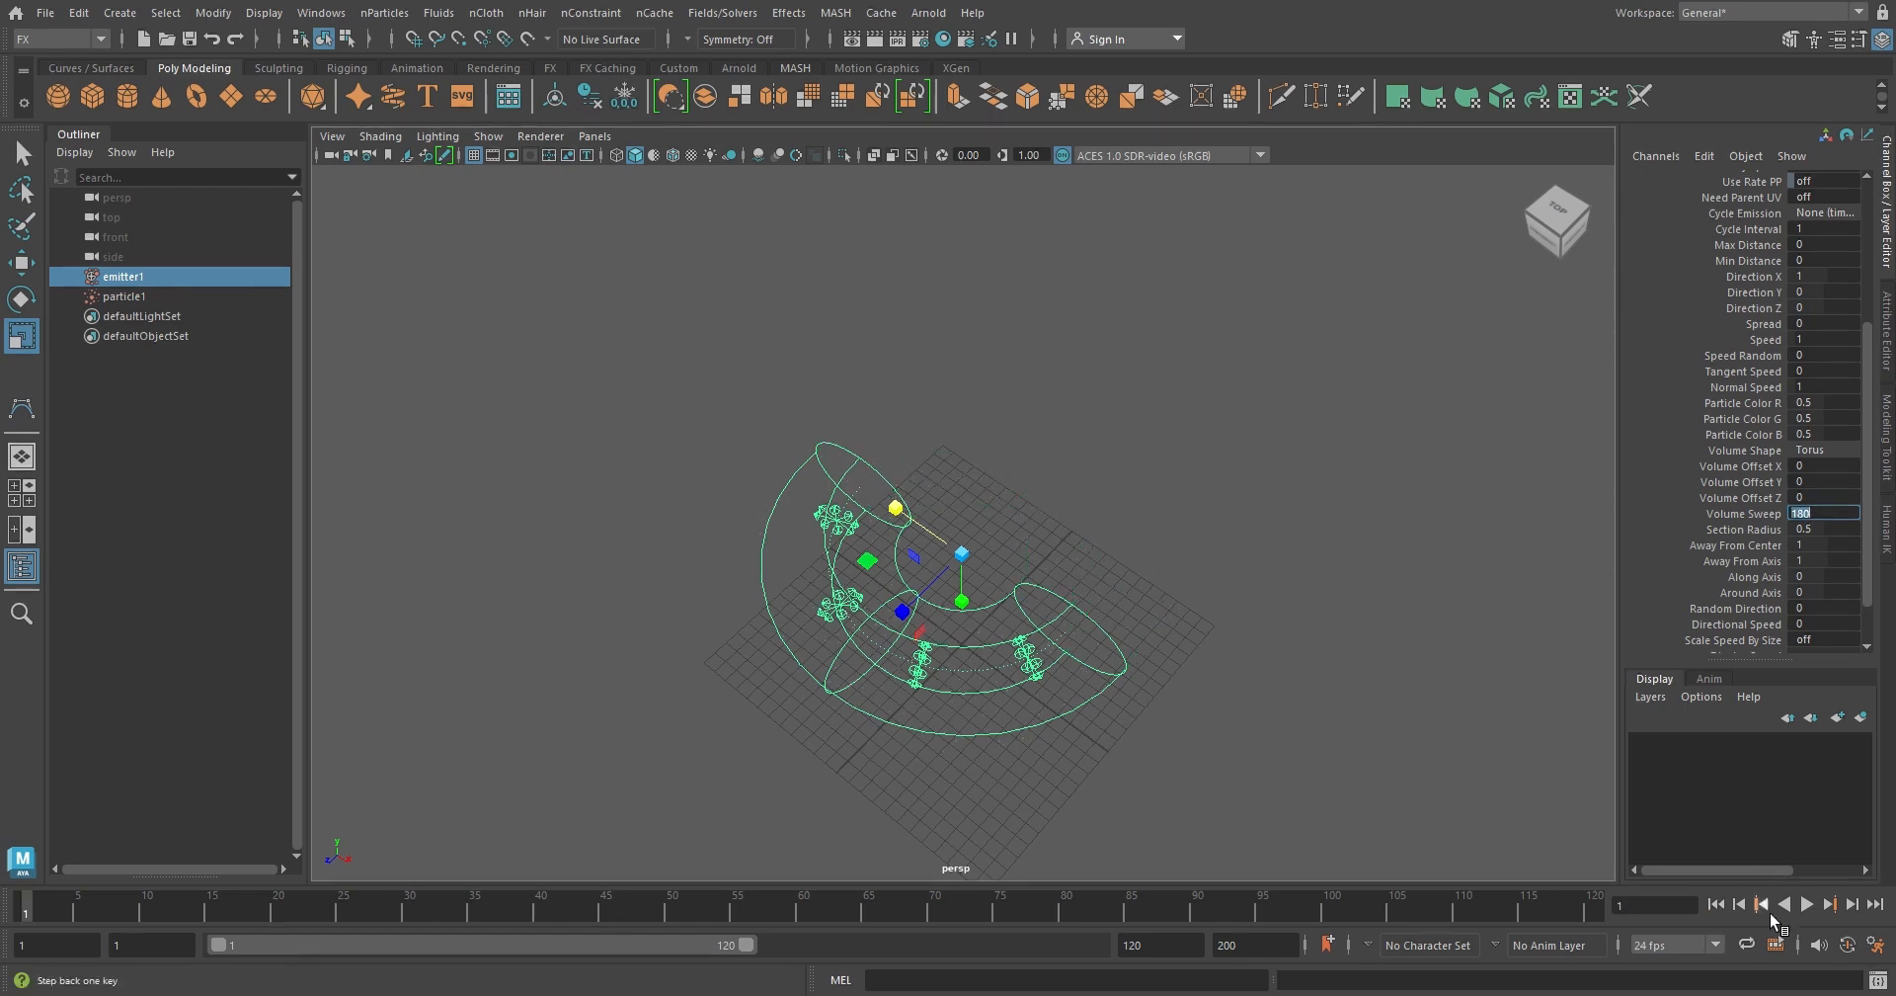
click(1807, 905)
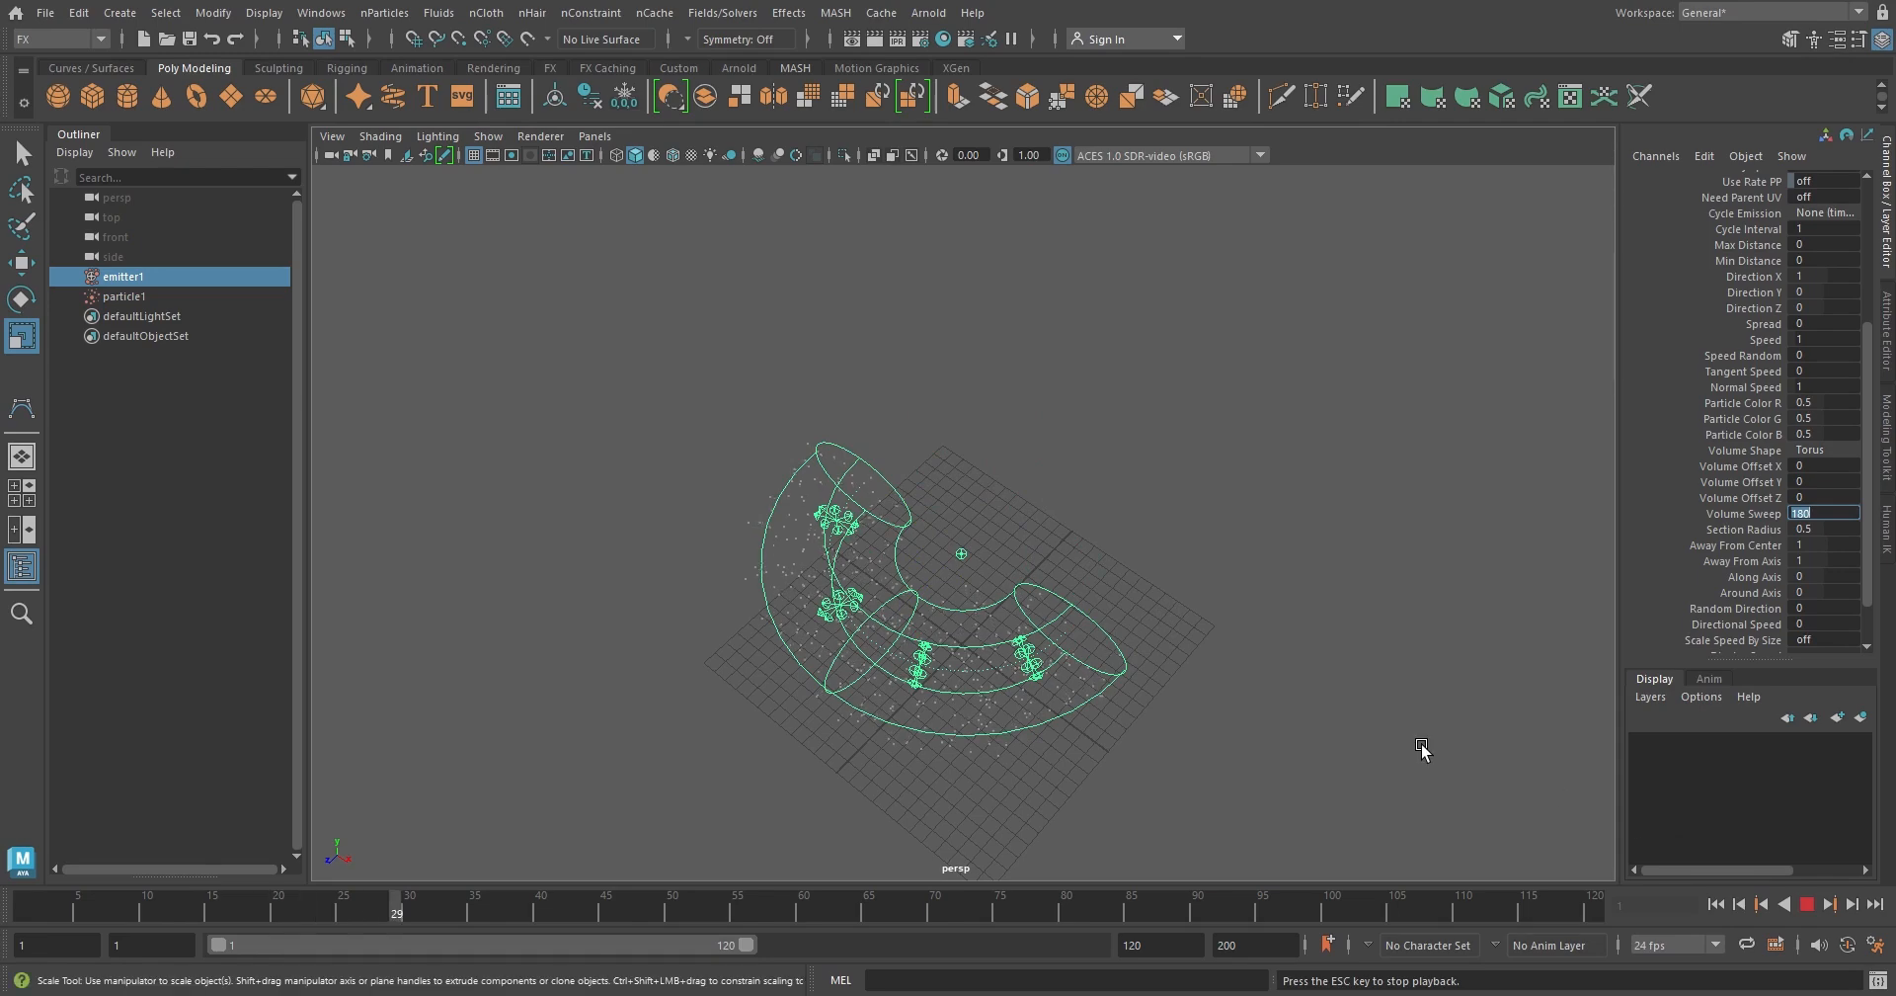